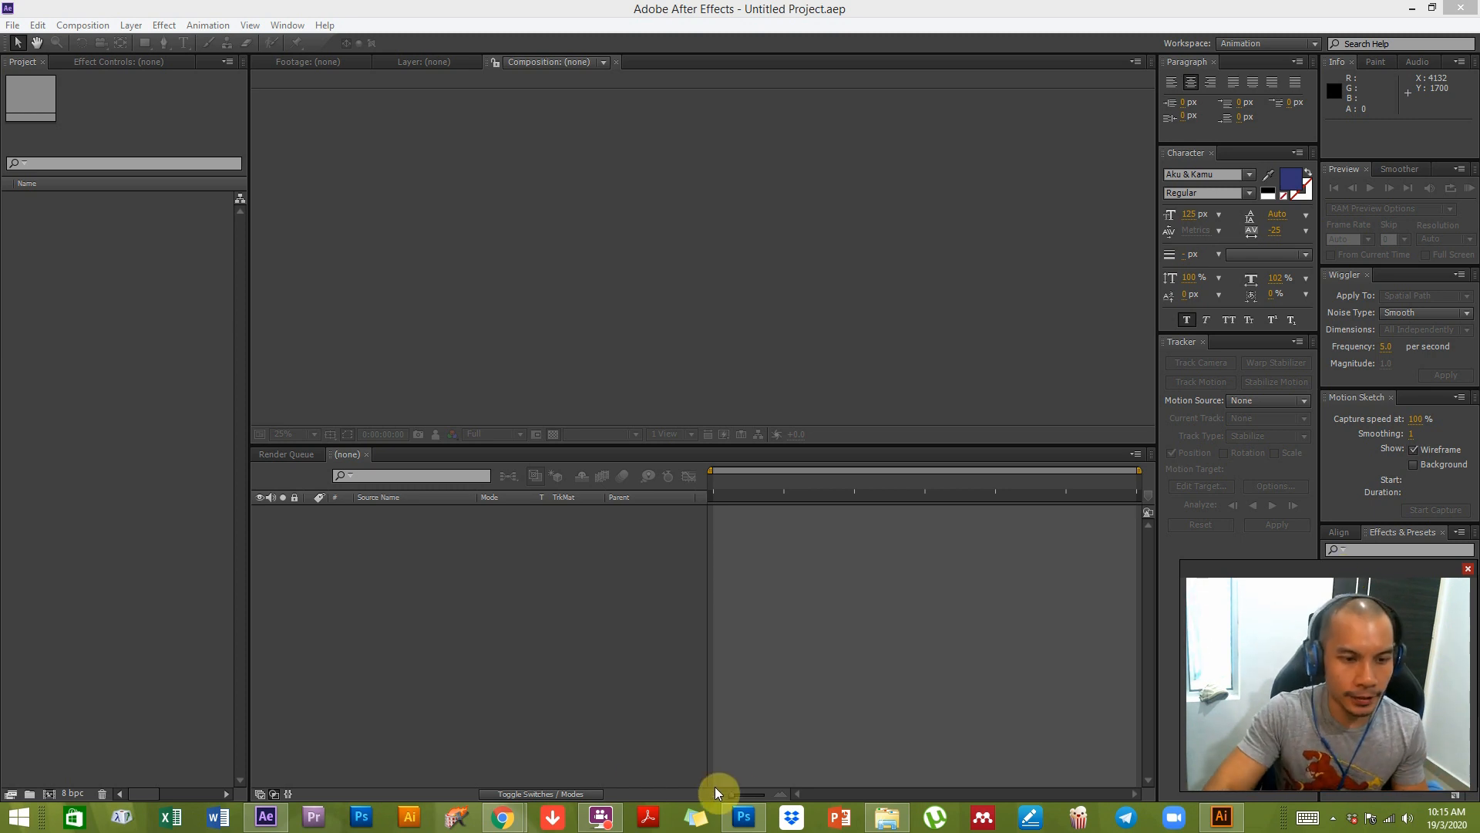
# Step: Switch to Photoshop and hide every layer above Background in the panning animatic document to view the original scanned sketch
pyautogui.click(746, 816)
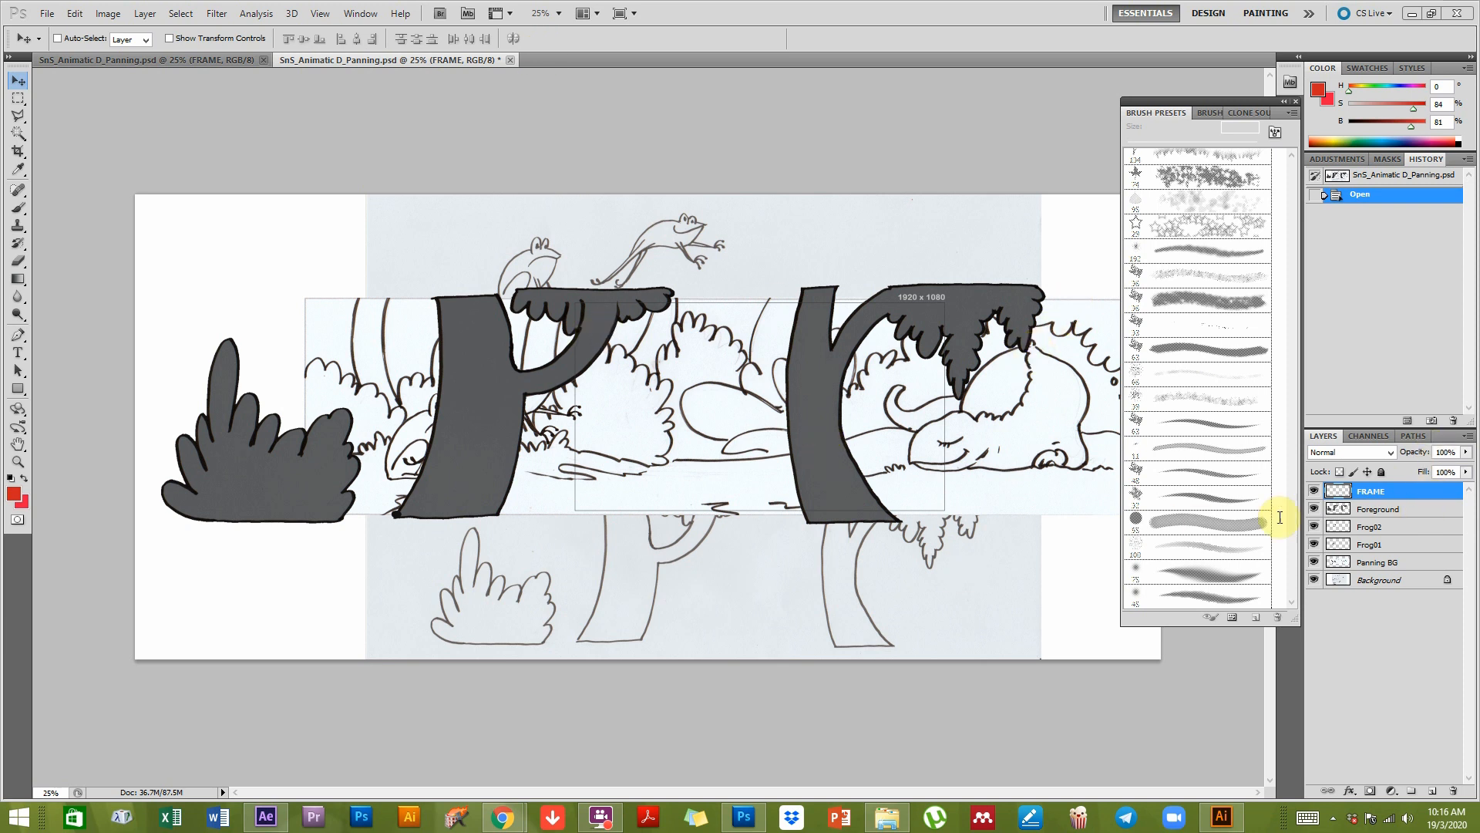
pyautogui.click(1351, 564)
pyautogui.moveTo(1313, 562); pyautogui.dragTo(1310, 492)
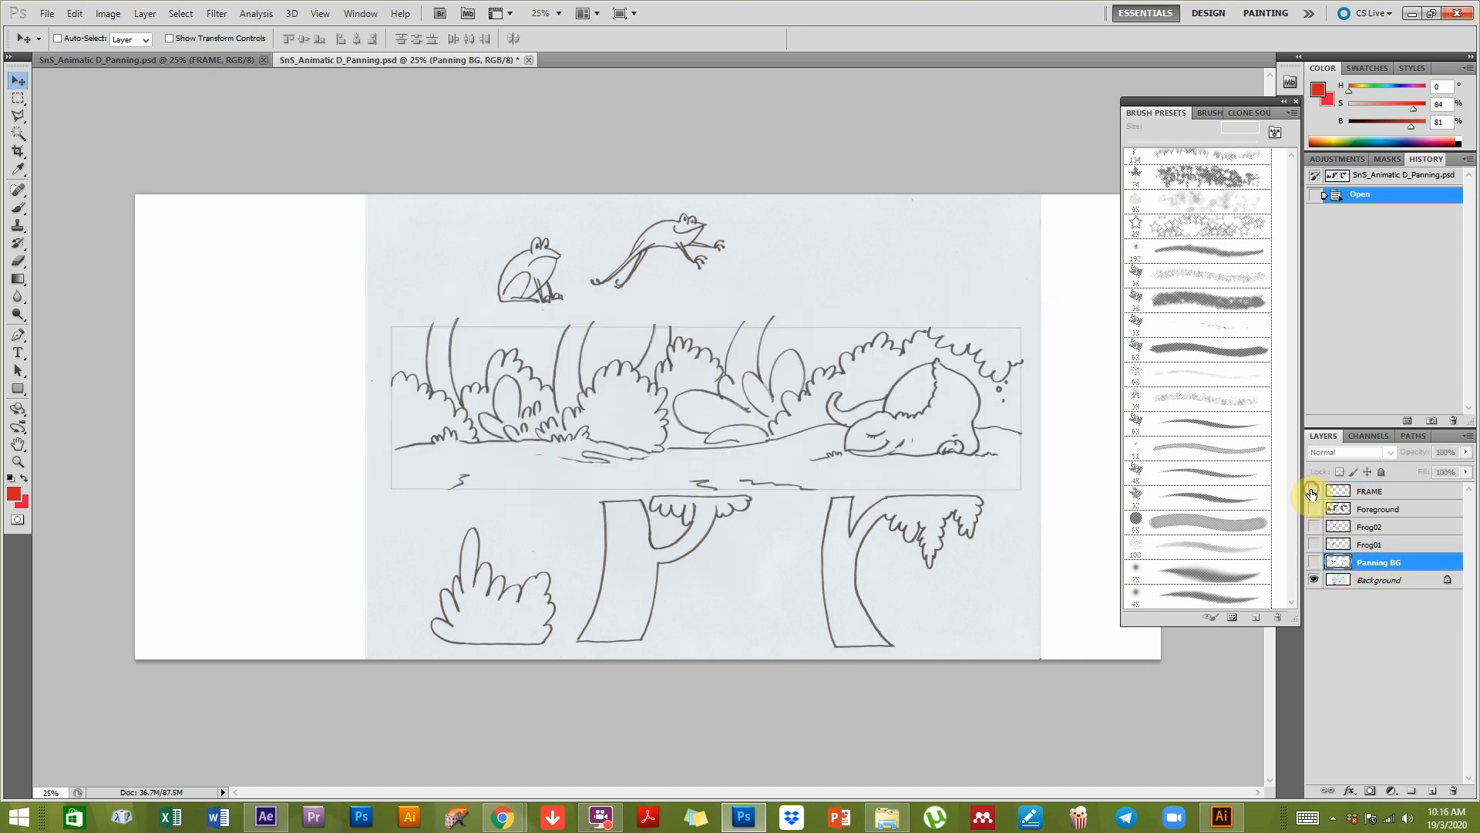
pyautogui.click(1378, 579)
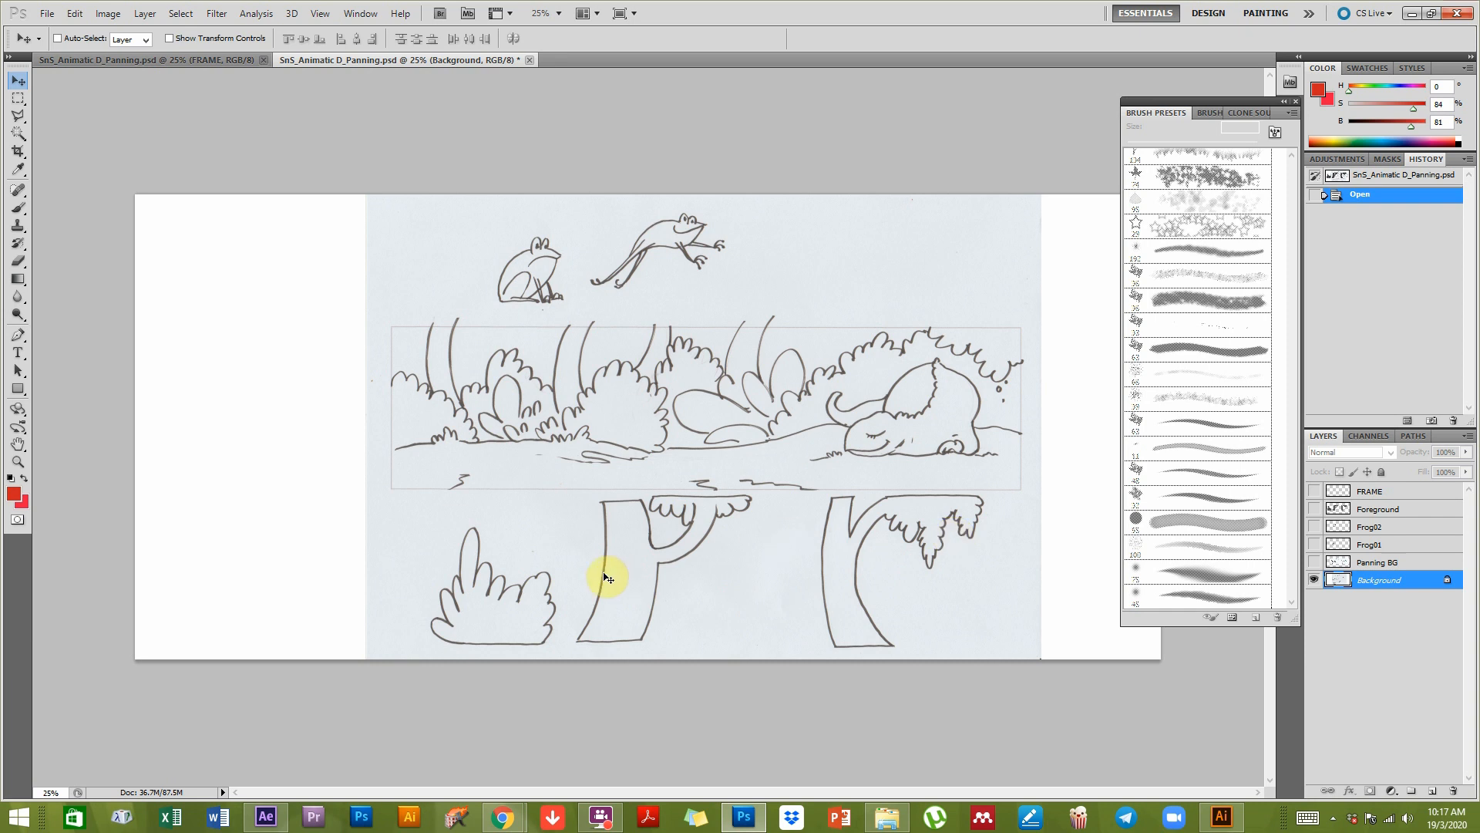
# Step: Toggle the Foreground, Frog01 and Frog02 layers to examine the separated trees, bush and two frog poses
pyautogui.click(1314, 509)
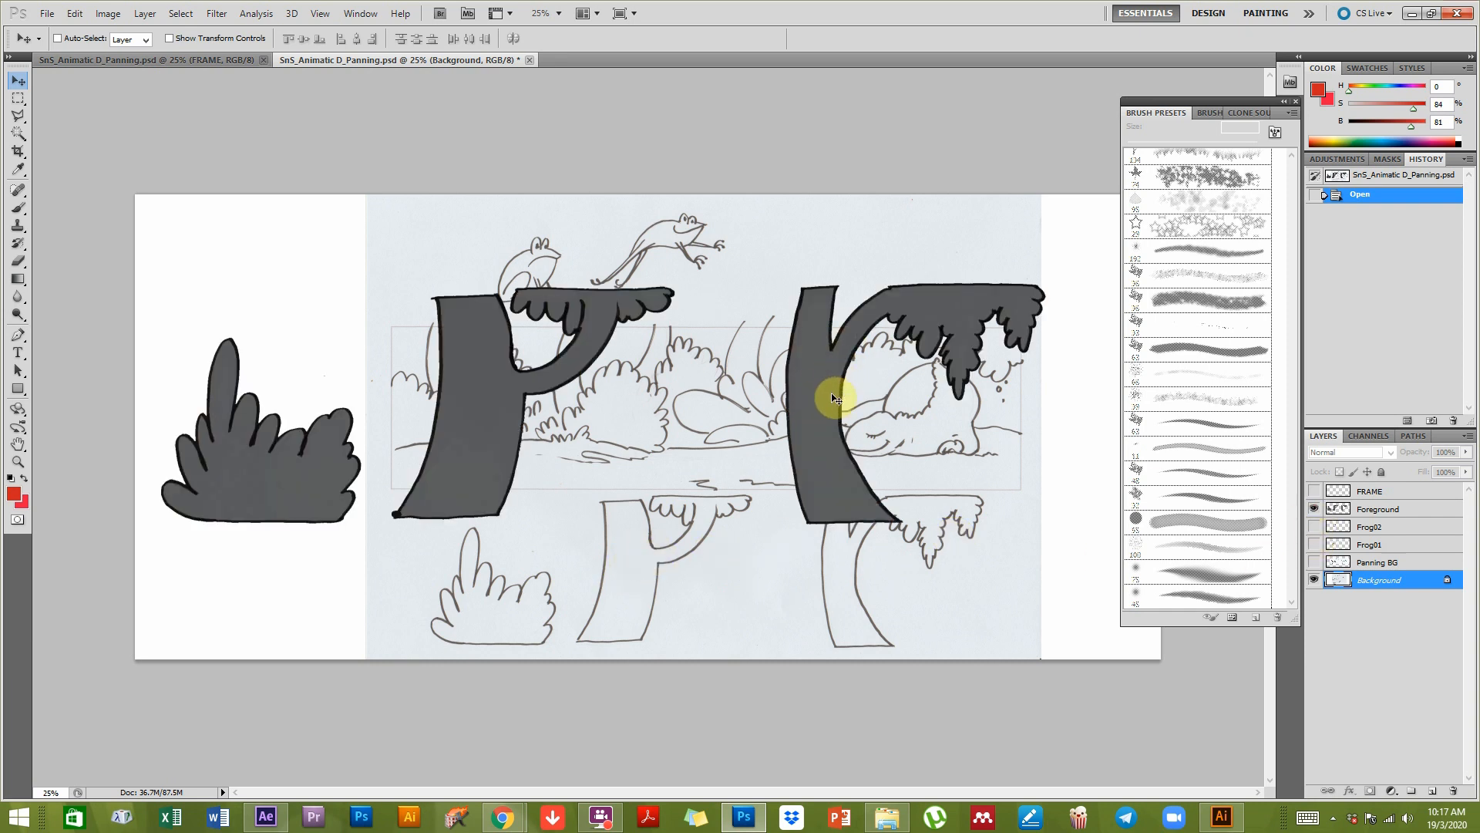
pyautogui.click(1314, 509)
pyautogui.click(1313, 545)
pyautogui.click(1313, 545)
pyautogui.click(1313, 545)
pyautogui.click(1314, 527)
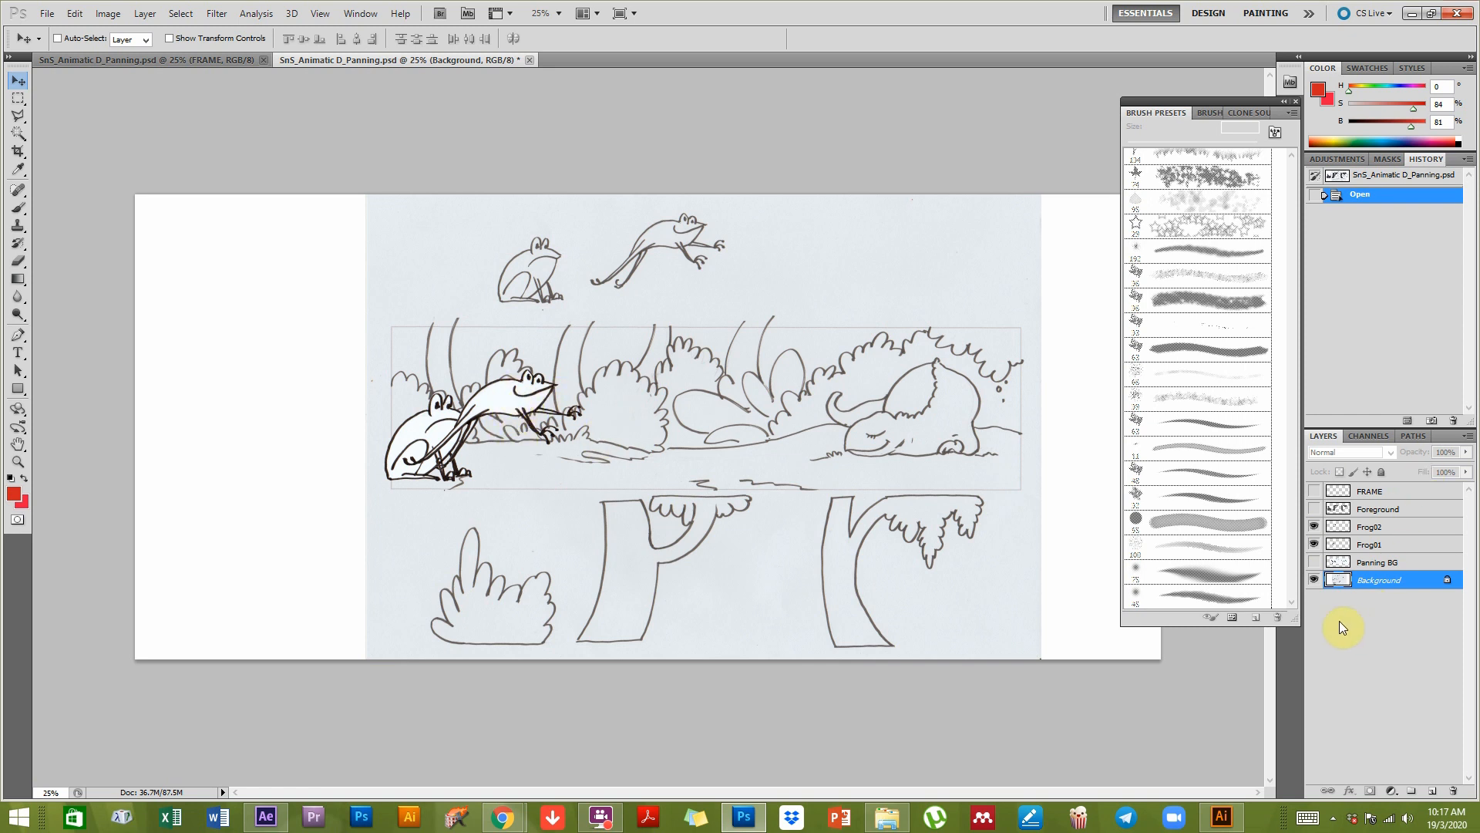
# Step: Show the Panning BG, Foreground and FRAME layers again and shift the 1920 x 1080 frame slightly left over the artwork
pyautogui.click(1314, 561)
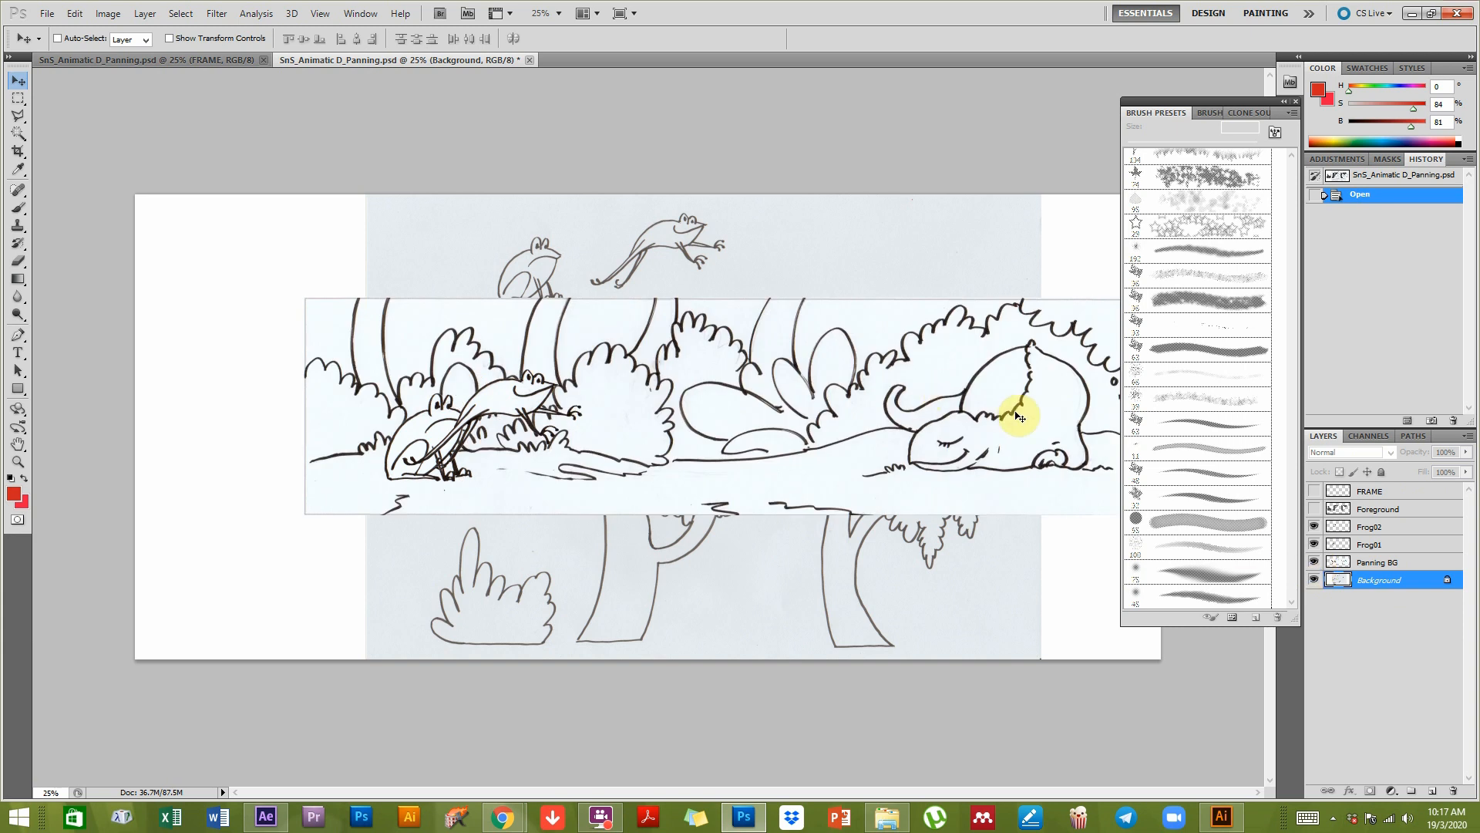
pyautogui.click(1314, 508)
pyautogui.click(1315, 492)
pyautogui.click(1345, 491)
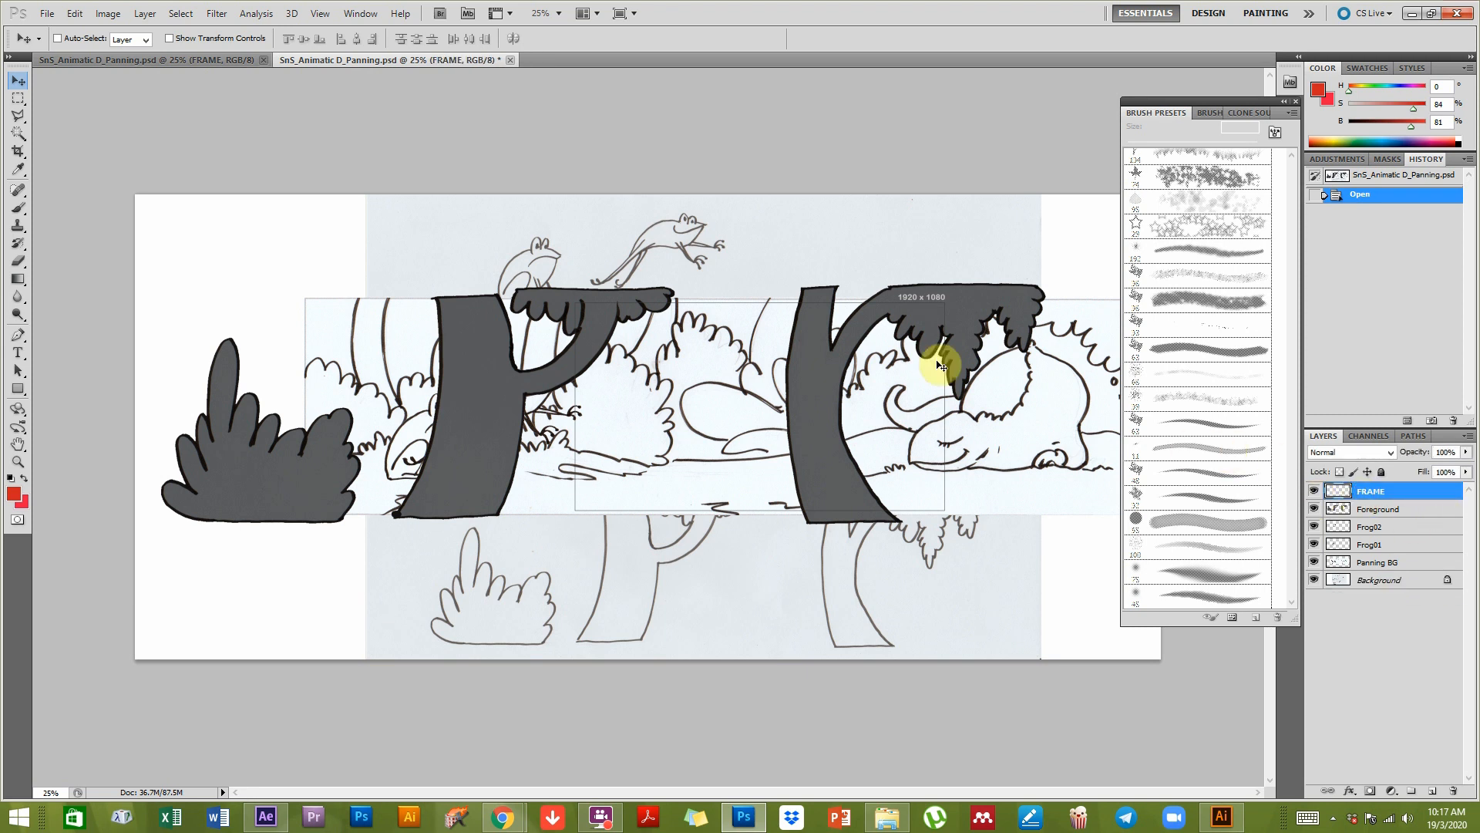
pyautogui.moveTo(894, 318)
pyautogui.mouseDown()
pyautogui.moveTo(886, 293)
pyautogui.moveTo(866, 308)
pyautogui.moveTo(893, 336)
pyautogui.mouseUp()
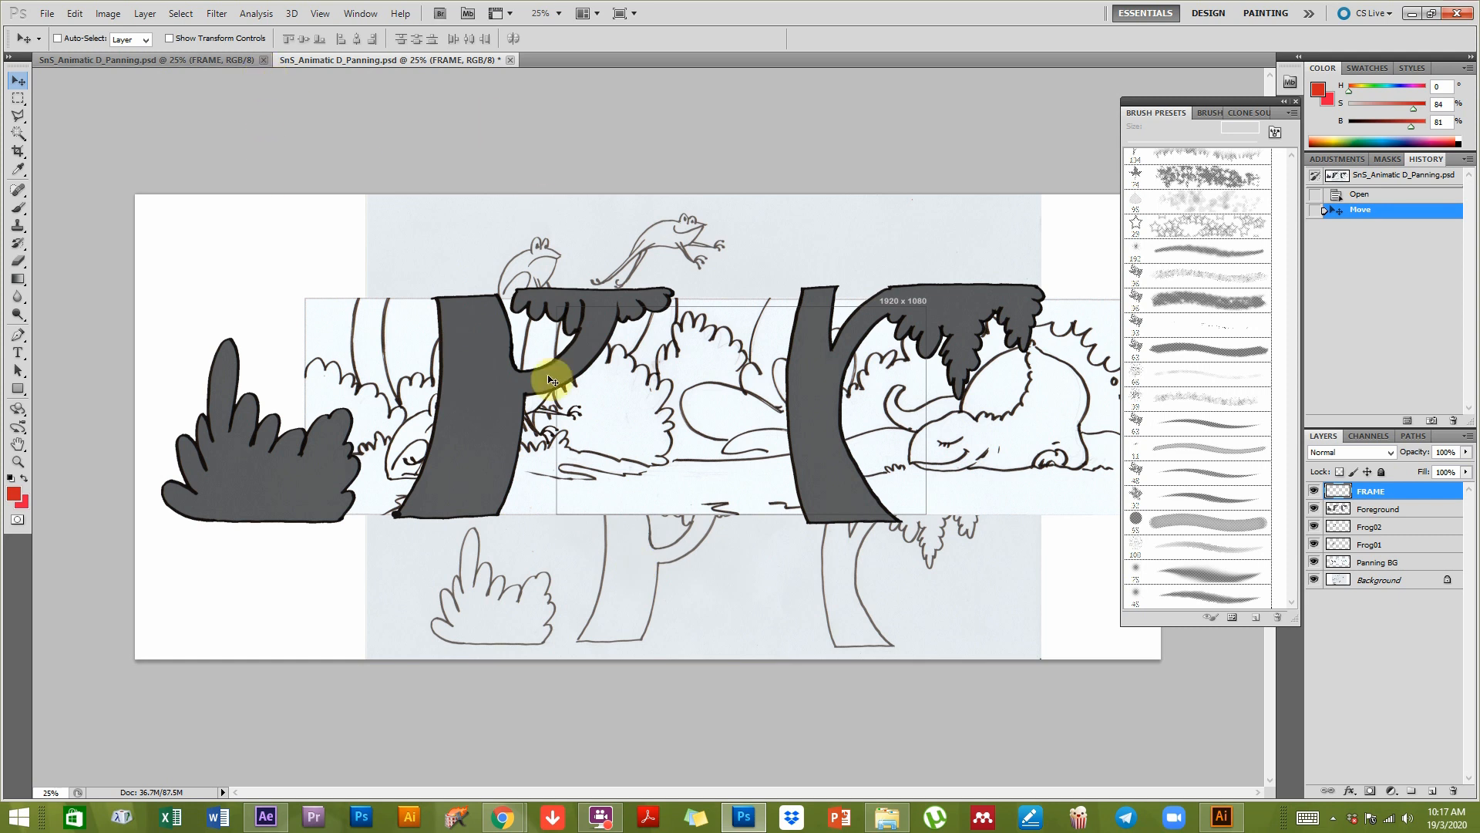
# Step: Switch to After Effects and import SnS_Animatic D_Panning from the Desktop as Composition - Retain Layer Sizes with editable layer styles
pyautogui.click(266, 817)
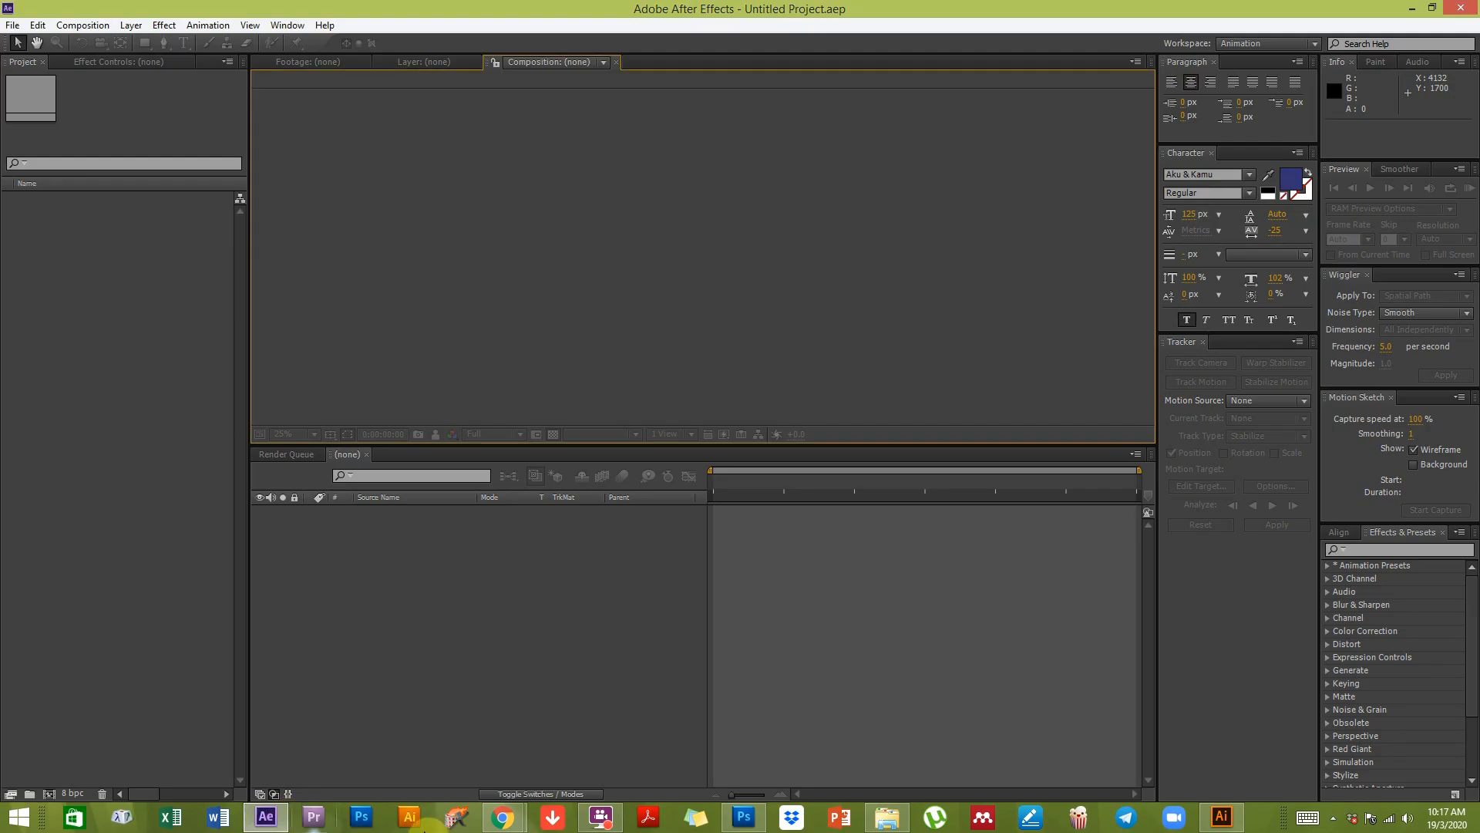
pyautogui.click(12, 26)
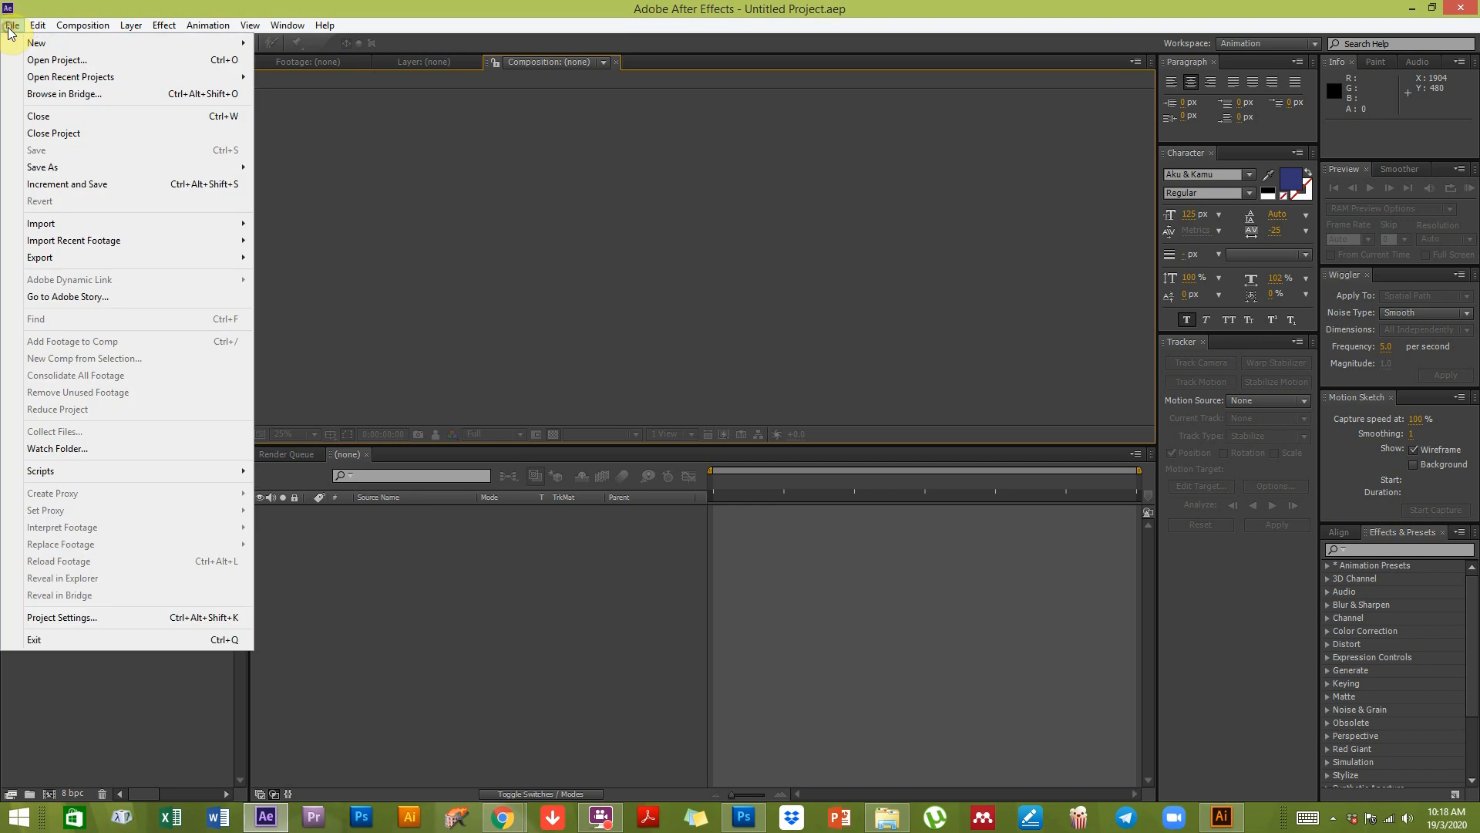
pyautogui.moveTo(60, 223)
pyautogui.click(450, 220)
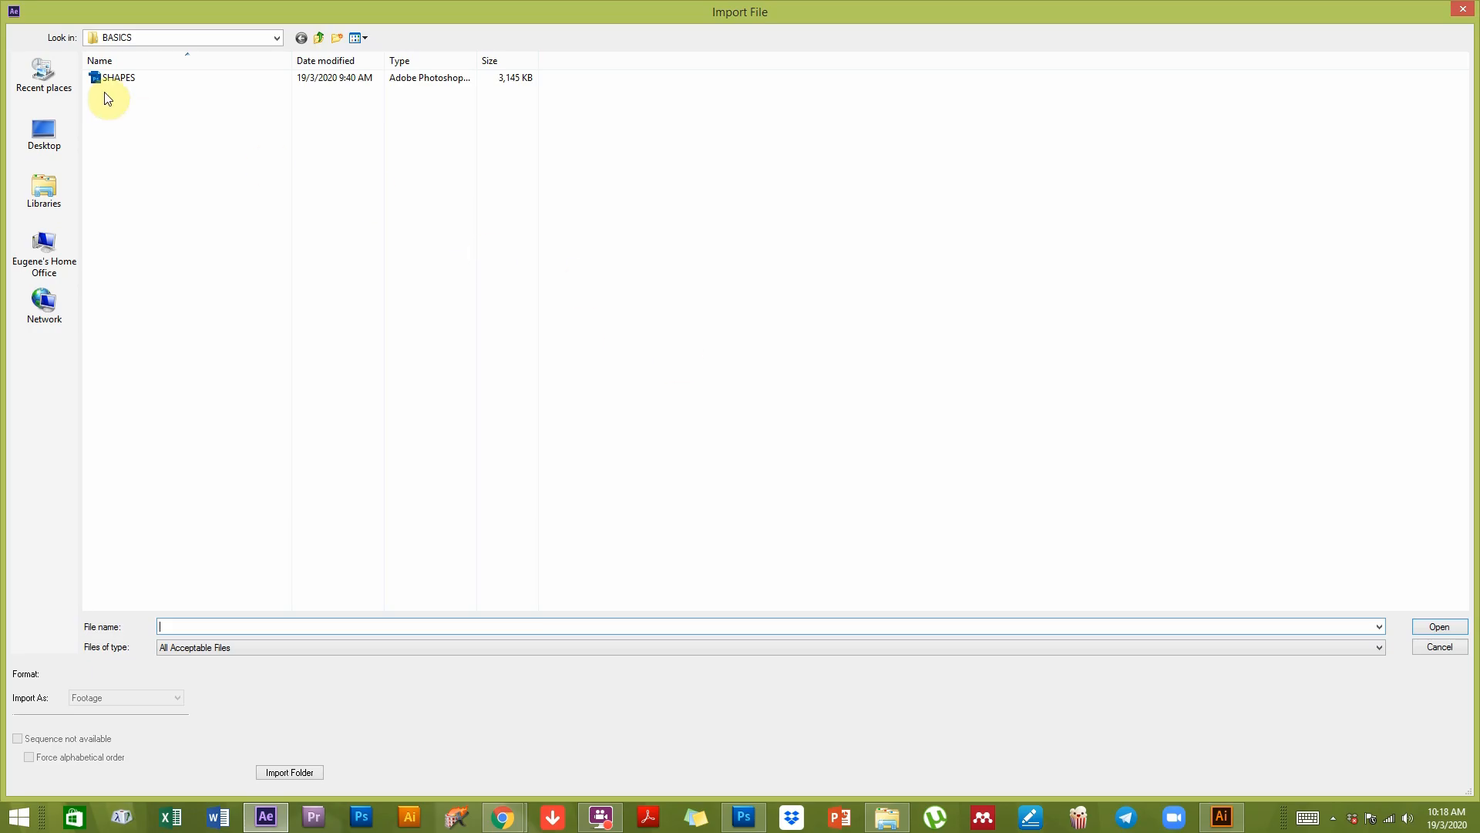
pyautogui.click(52, 147)
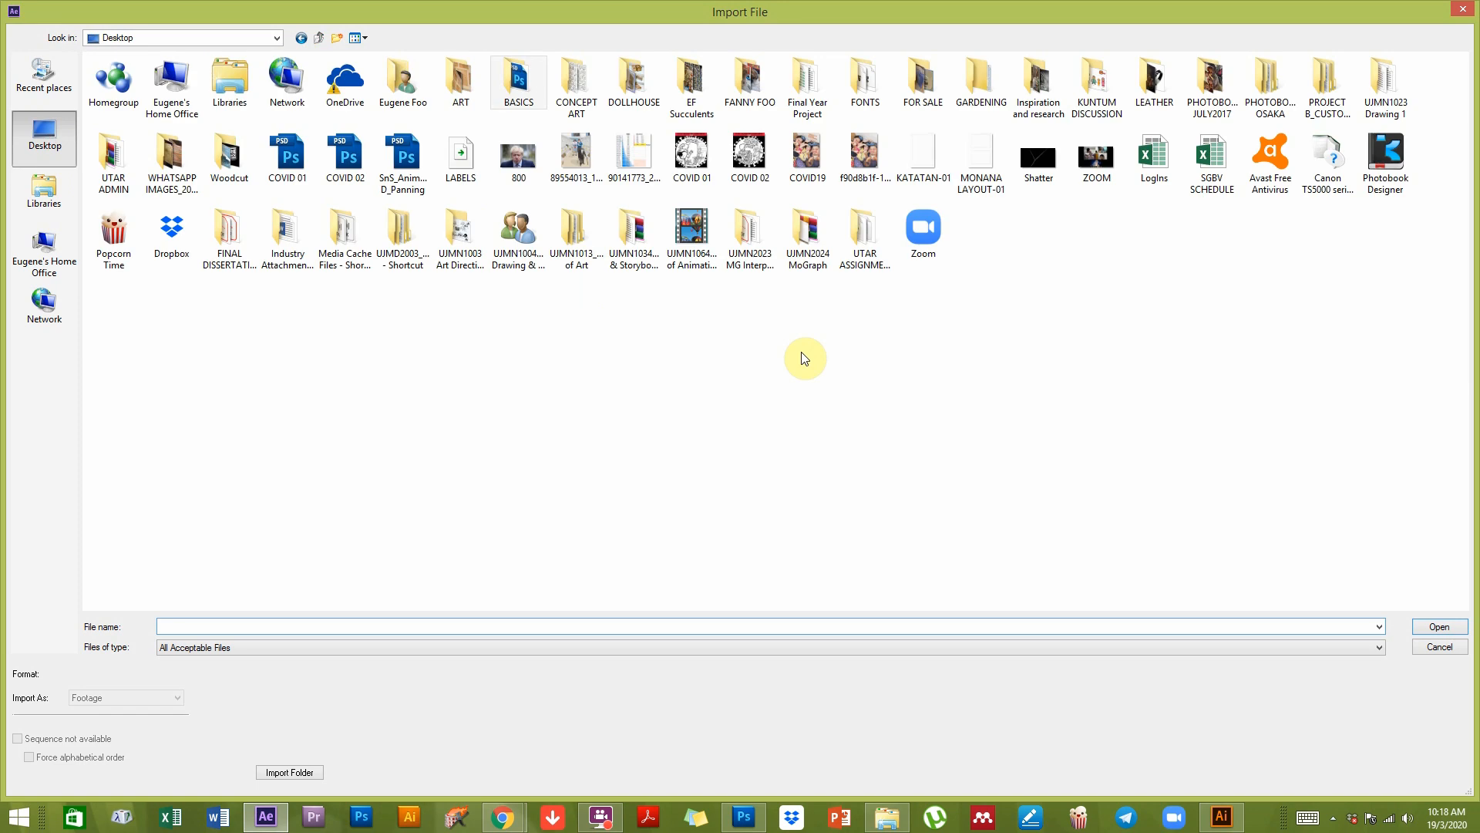
pyautogui.click(421, 178)
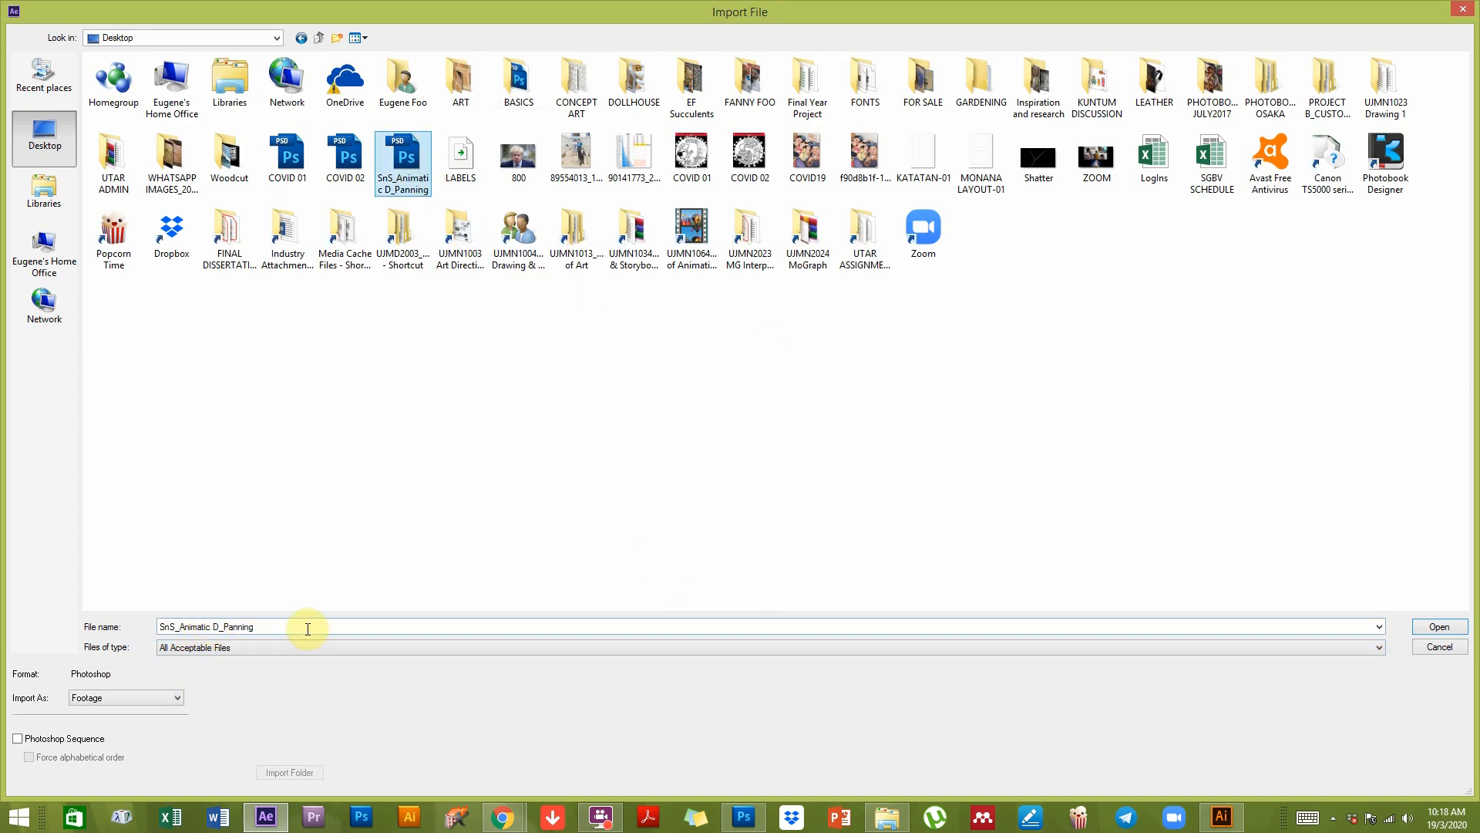
pyautogui.click(144, 700)
pyautogui.click(148, 732)
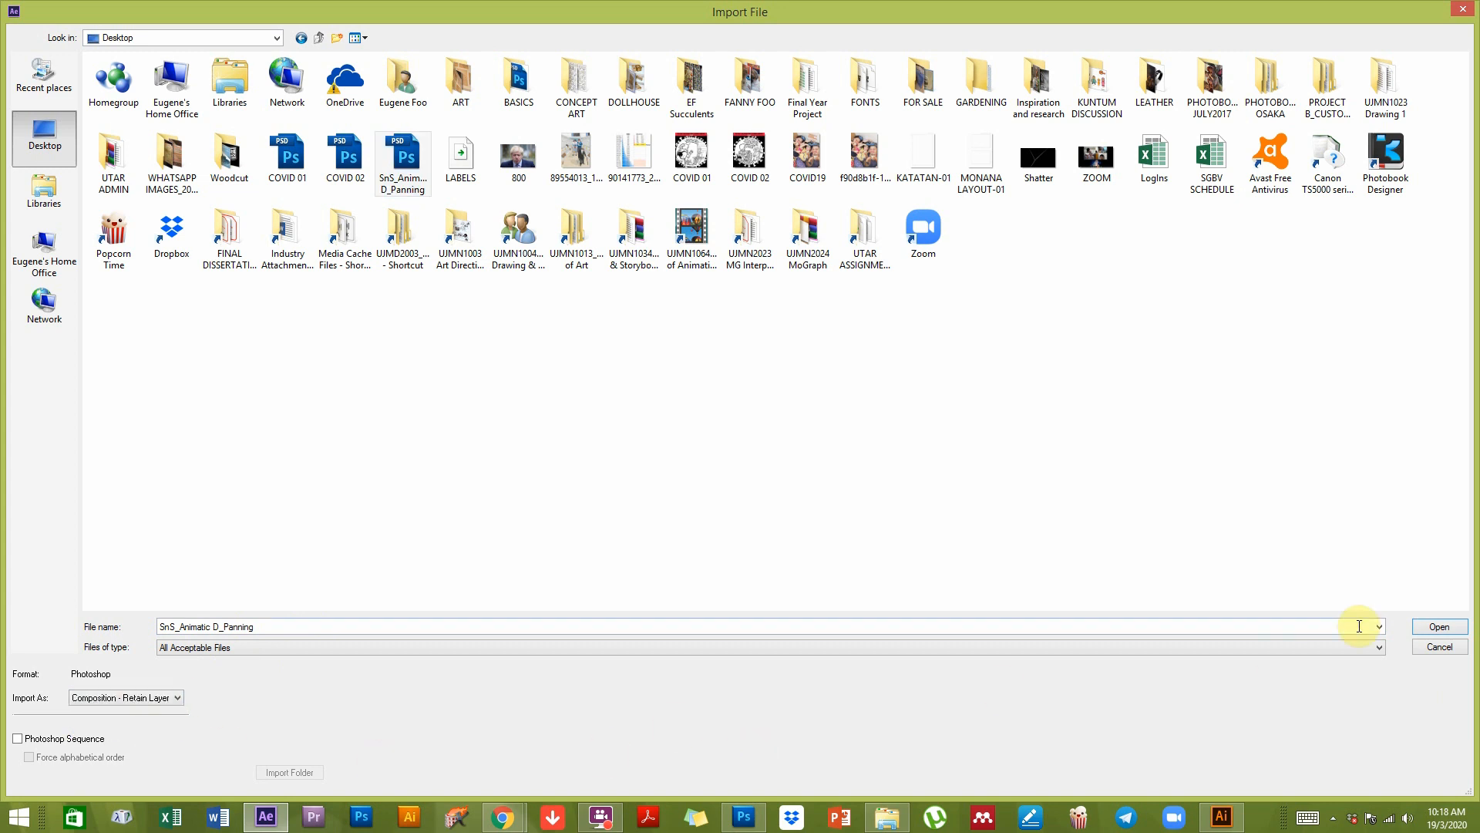
pyautogui.click(1445, 628)
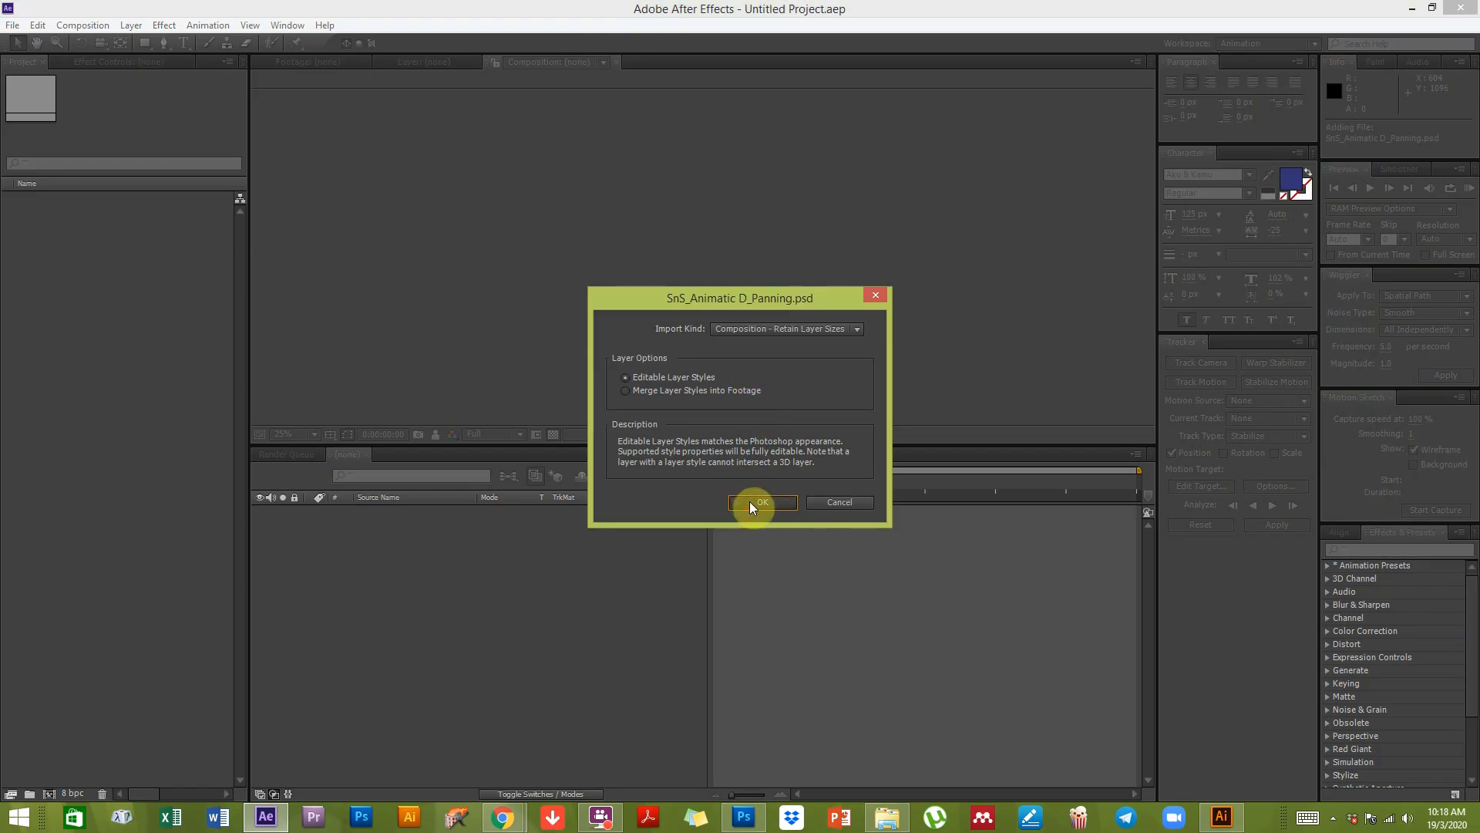
pyautogui.click(749, 501)
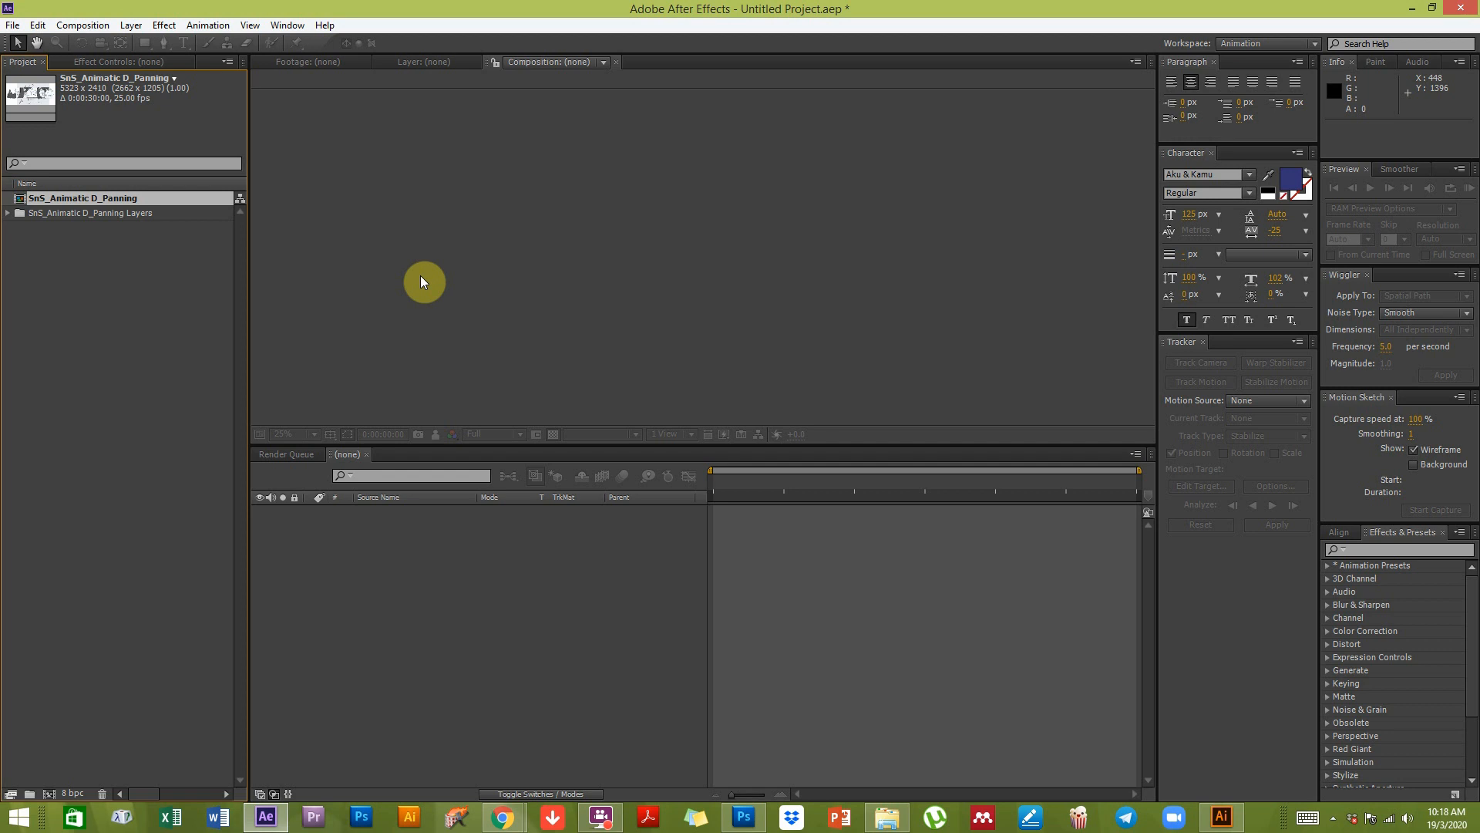
# Step: Open the SnS_Animatic D_Panning composition and view the whole artwork at 12.5% magnification
pyautogui.click(45, 275)
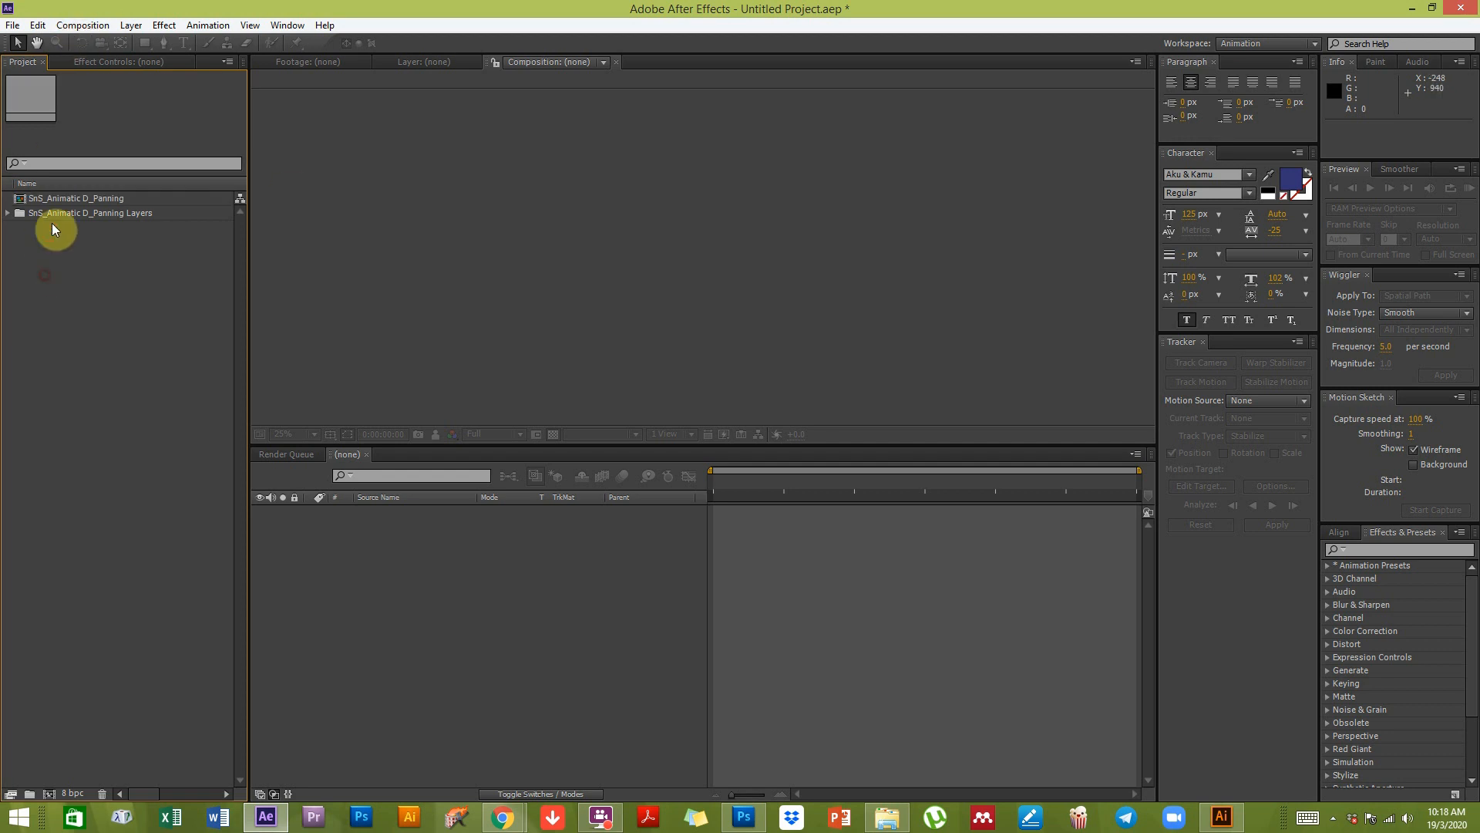
pyautogui.doubleClick(45, 200)
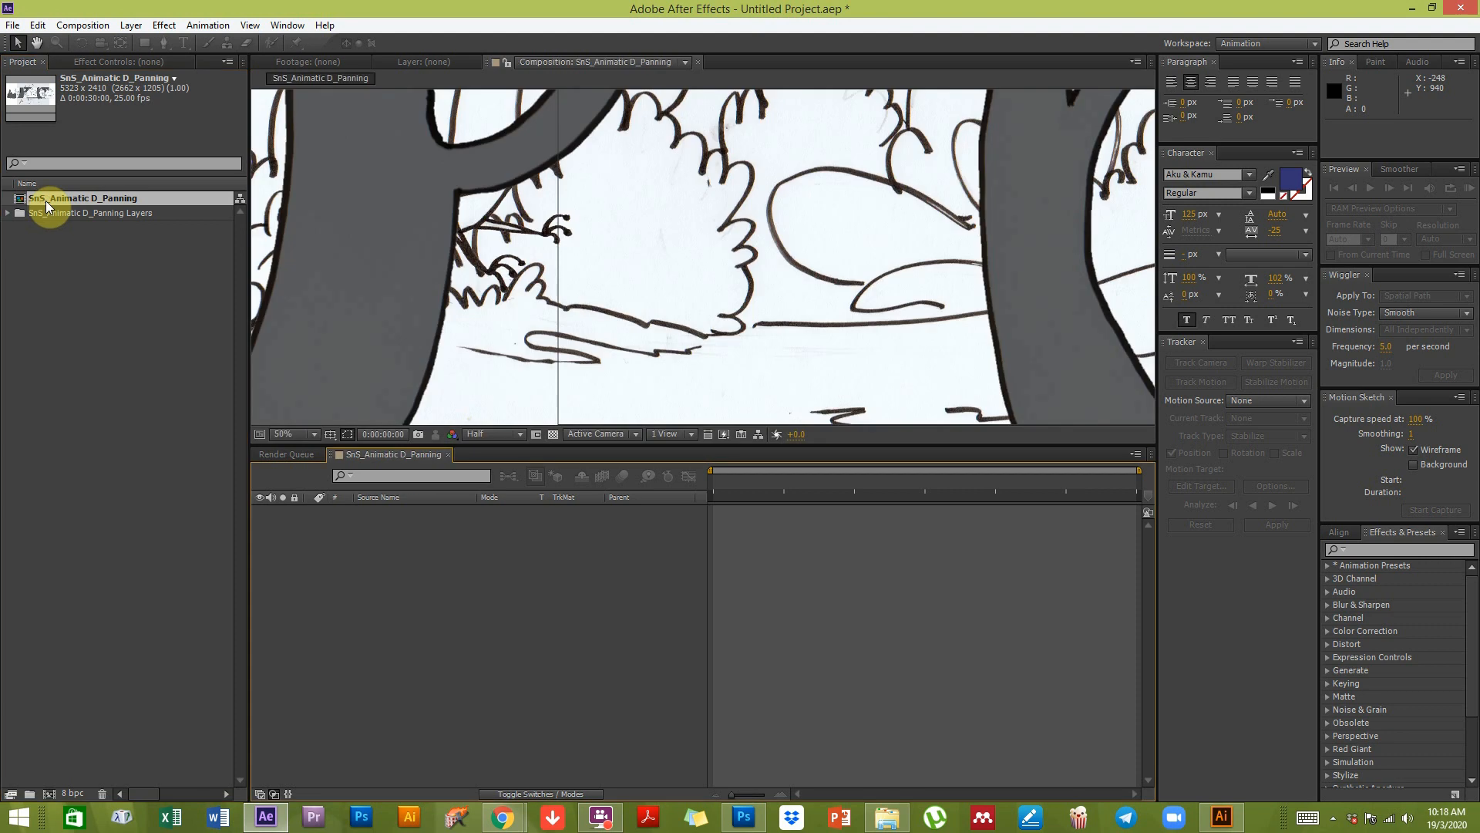
pyautogui.scroll(-1, 640, 285)
pyautogui.scroll(-1, 636, 278)
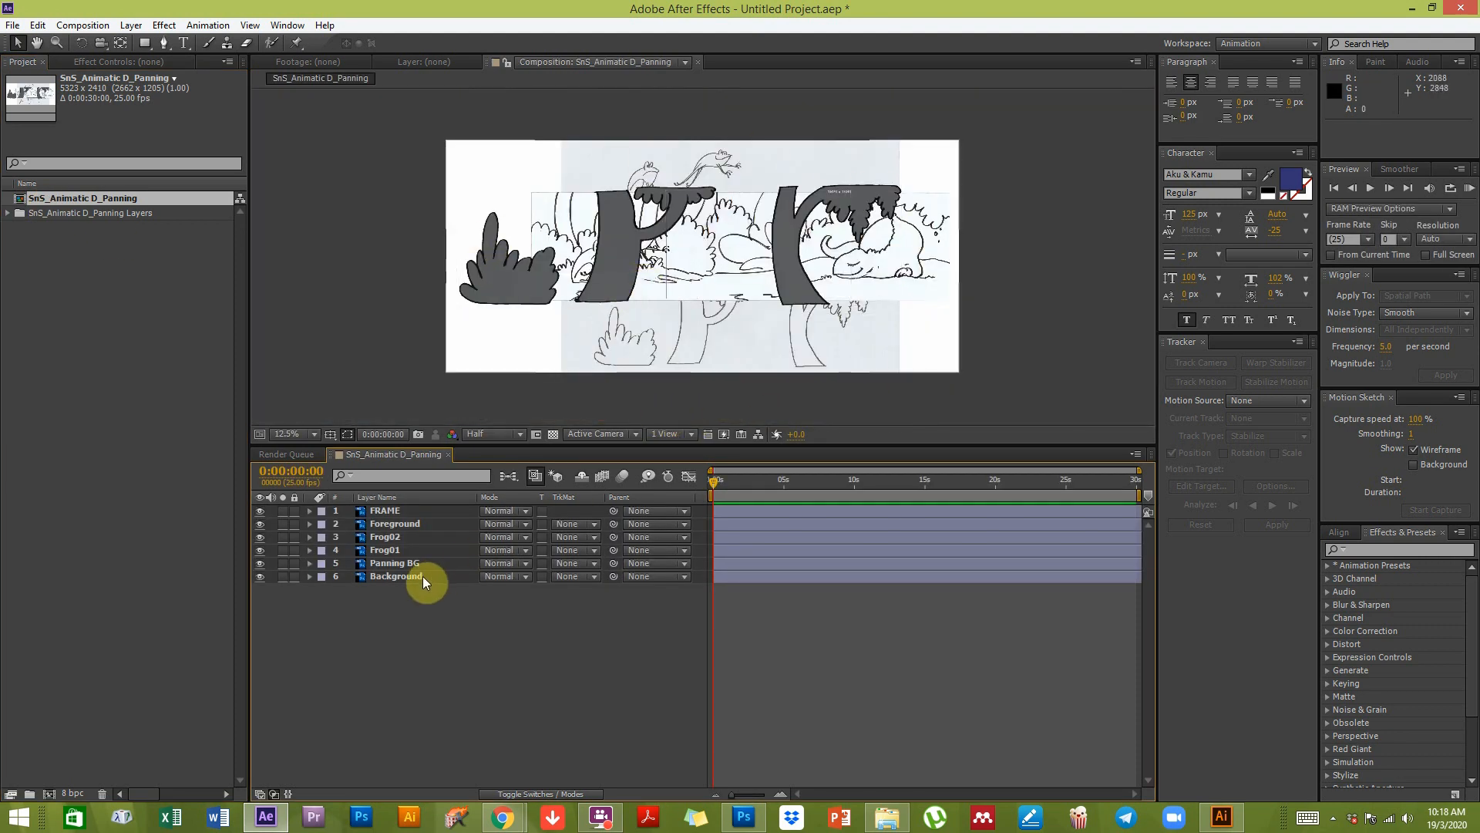
# Step: Delete the FRAME footage from the imported layers folder, removing it from the composition too
pyautogui.click(394, 511)
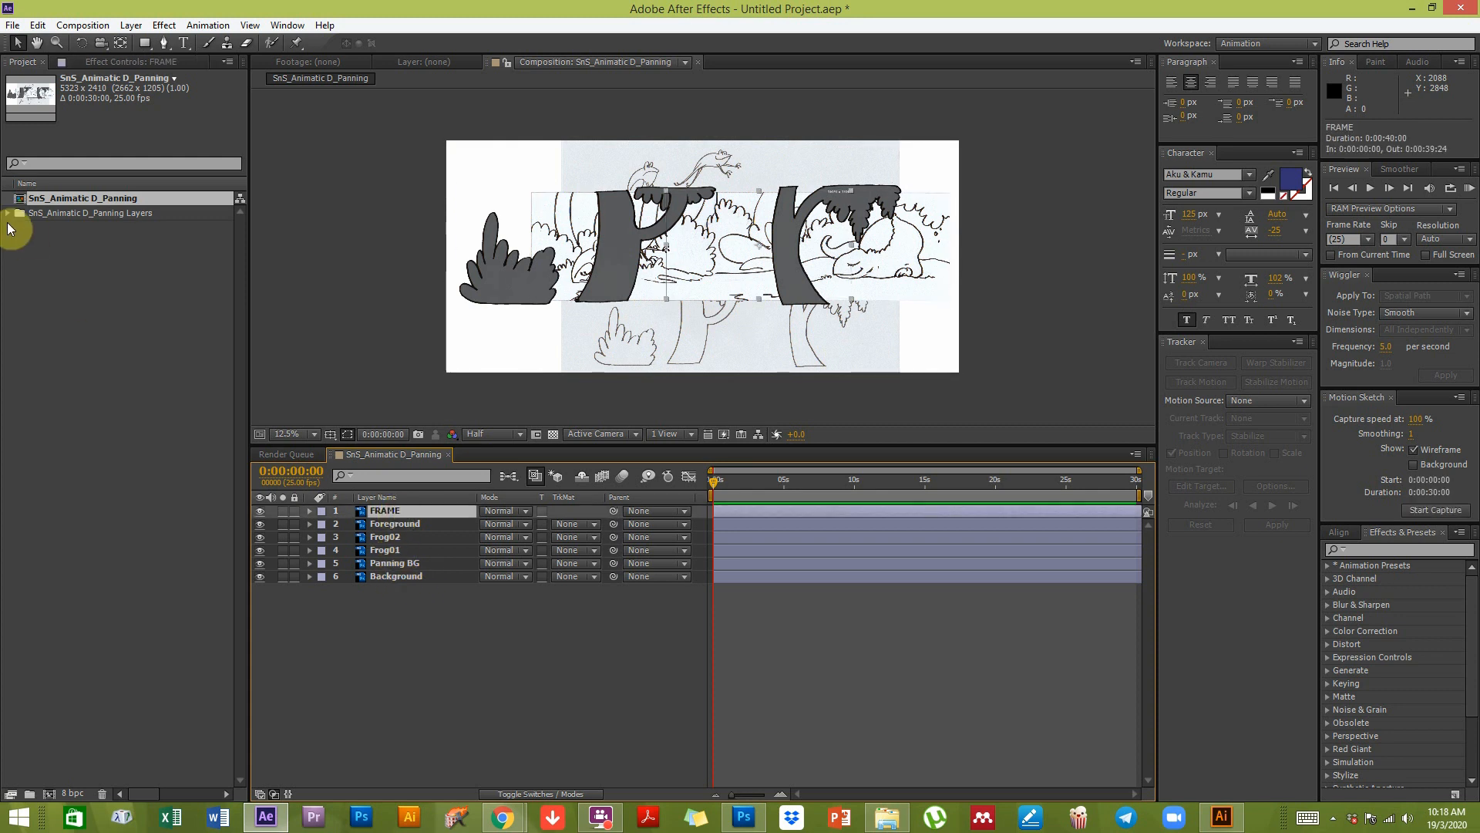
pyautogui.click(8, 213)
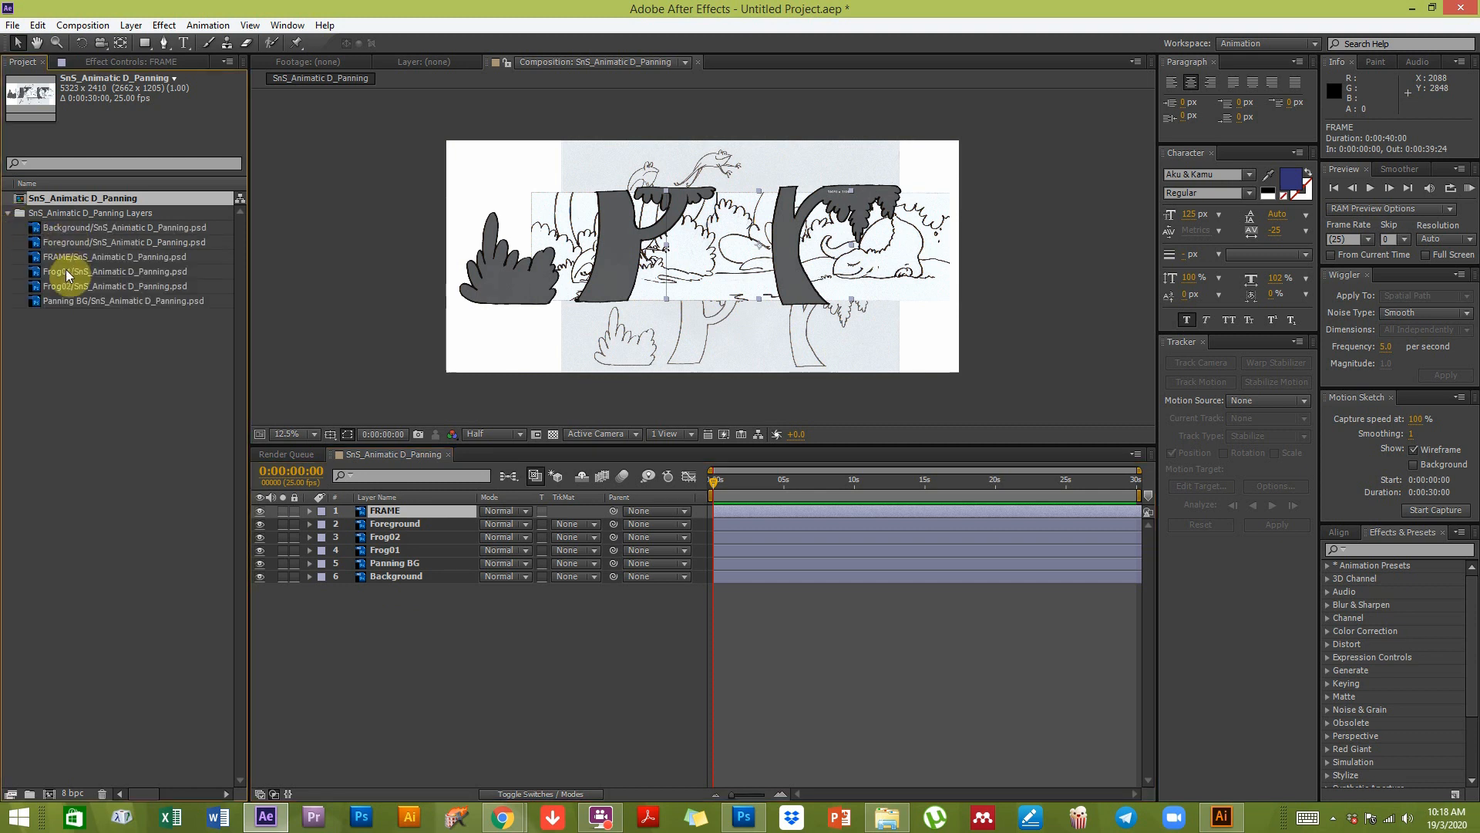
pyautogui.click(65, 256)
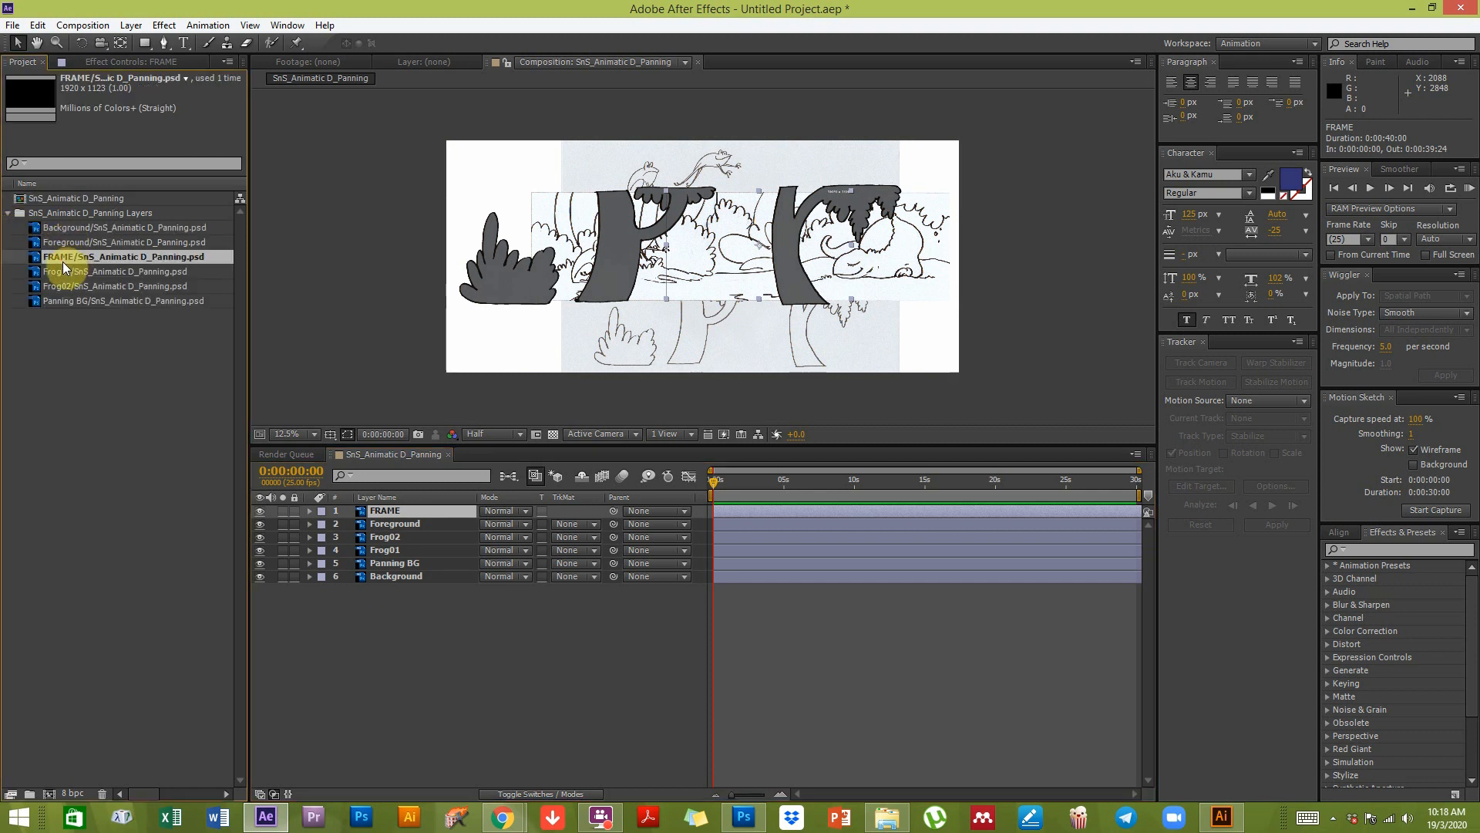
pyautogui.press('Delete')
pyautogui.click(818, 432)
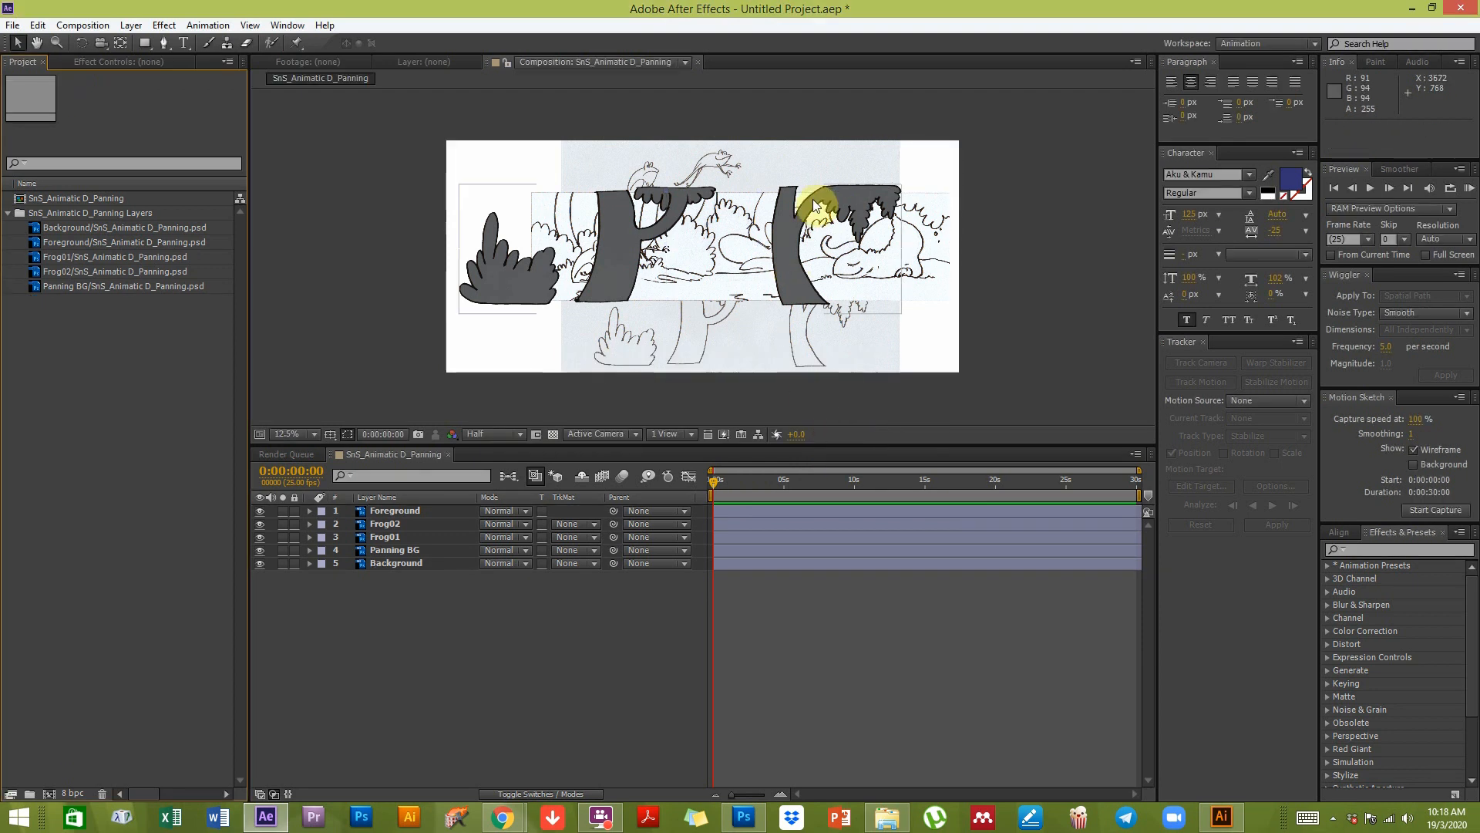
# Step: Delete the Background footage from the imported layers folder and confirm its removal from the composition
pyautogui.click(57, 225)
pyautogui.click(72, 286)
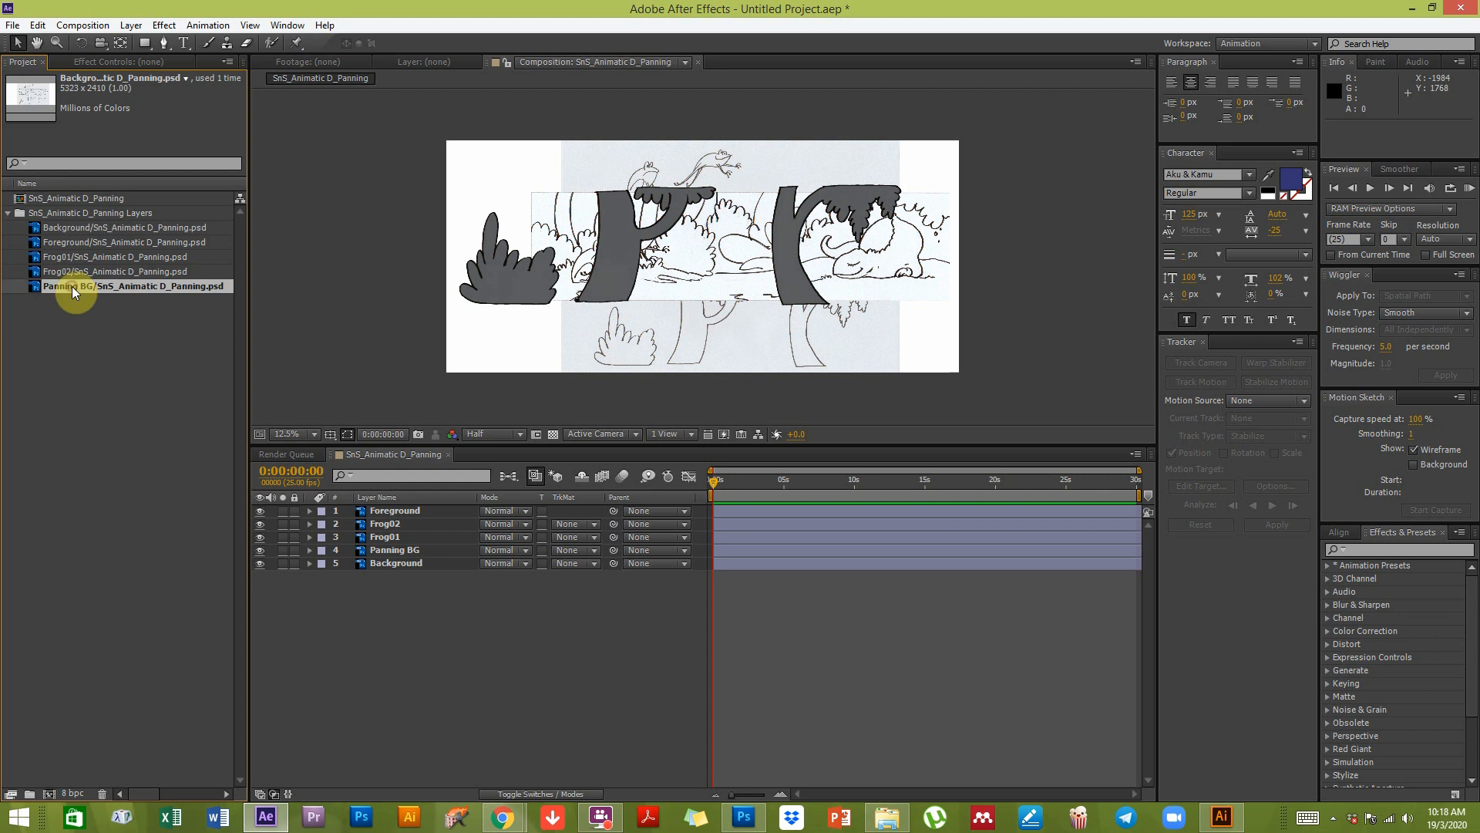
pyautogui.click(71, 228)
pyautogui.moveTo(522, 149); pyautogui.dragTo(485, 136)
pyautogui.press('Delete')
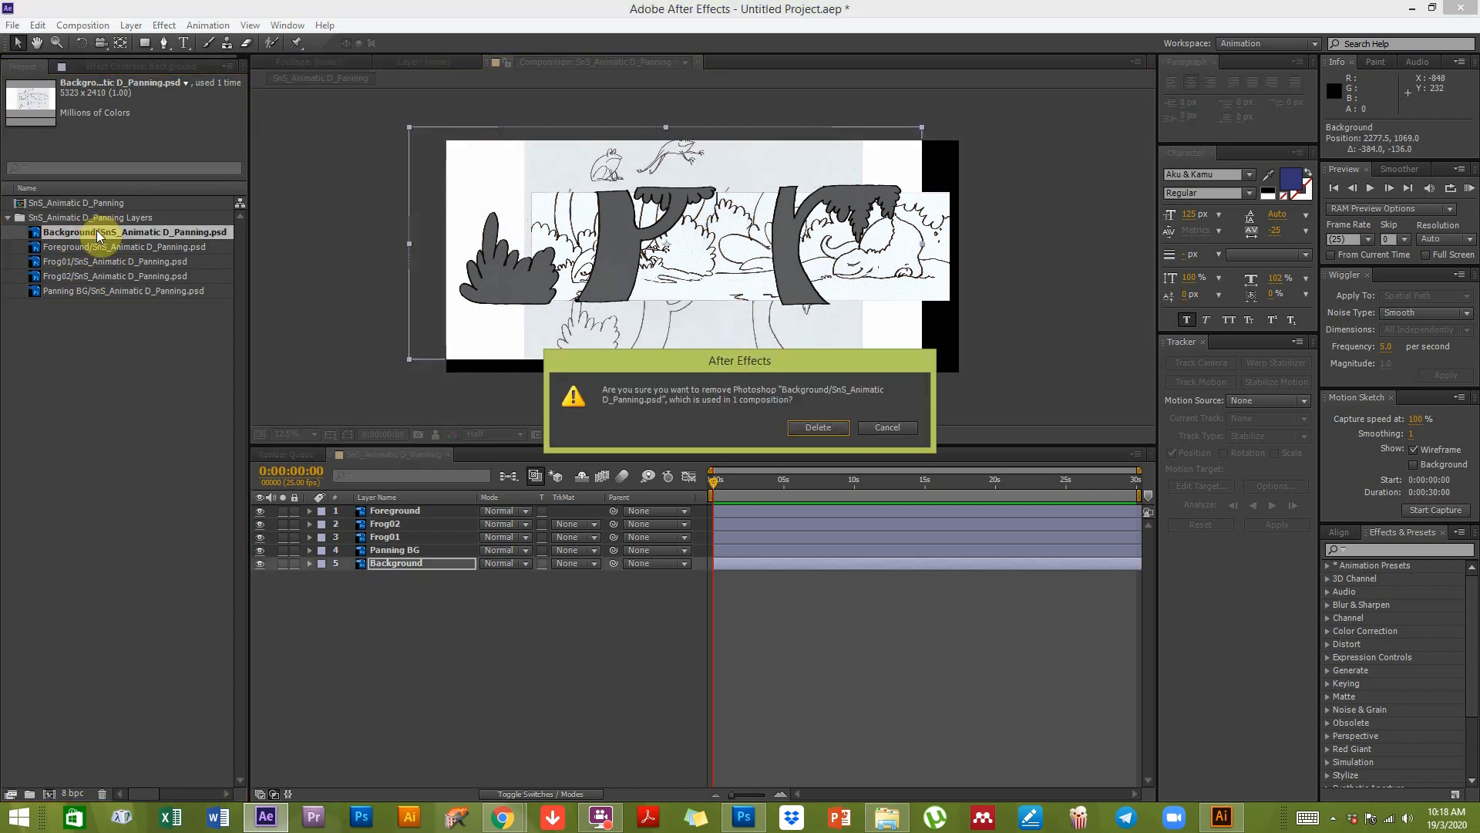
pyautogui.click(798, 426)
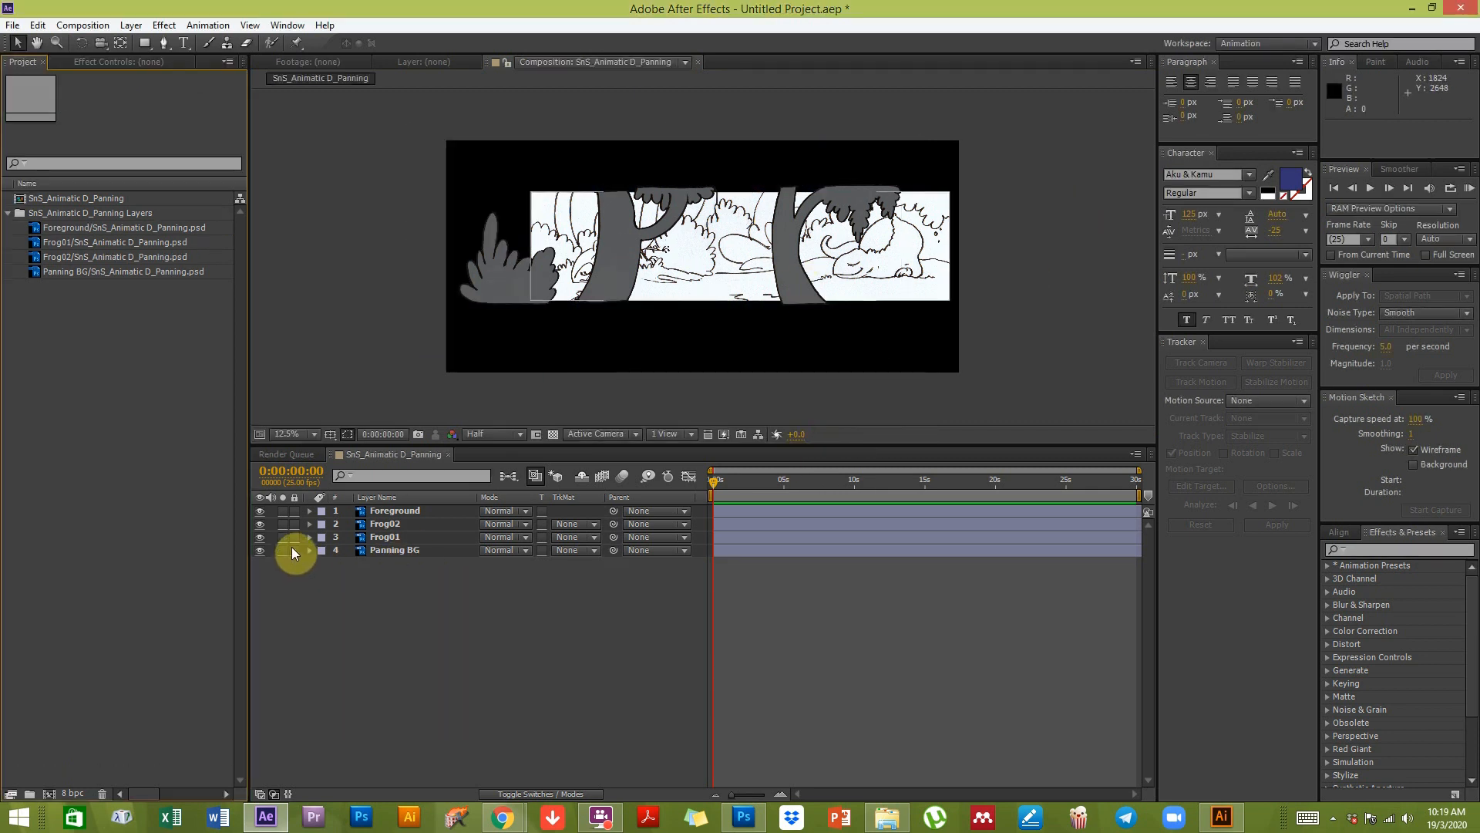
# Step: Hide the Foreground layer and keep Frog02, Frog01 and Panning BG visible in the composition
pyautogui.moveTo(261, 511); pyautogui.dragTo(258, 567)
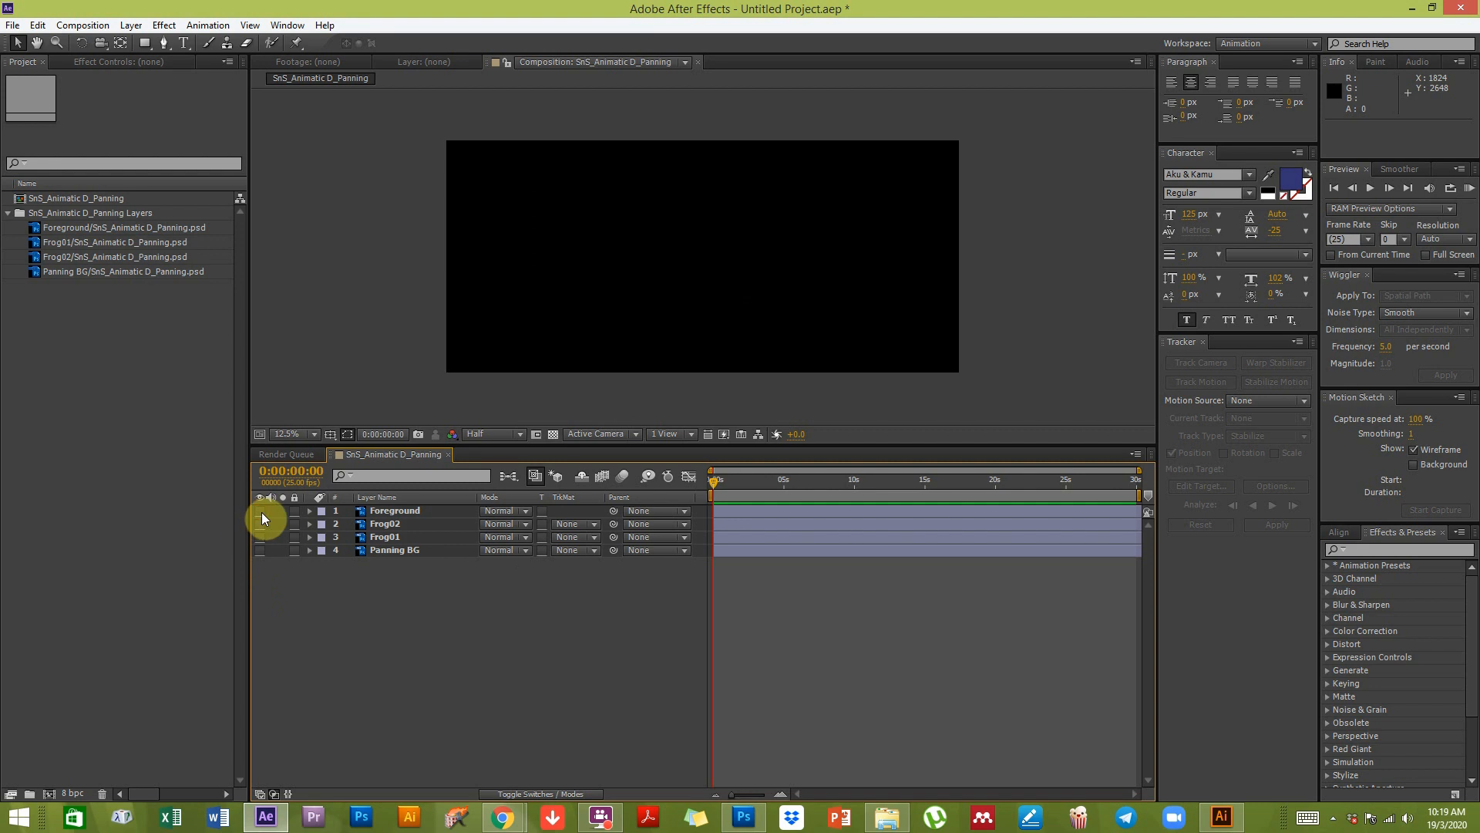
pyautogui.click(261, 512)
pyautogui.click(260, 511)
pyautogui.click(259, 524)
pyautogui.click(259, 537)
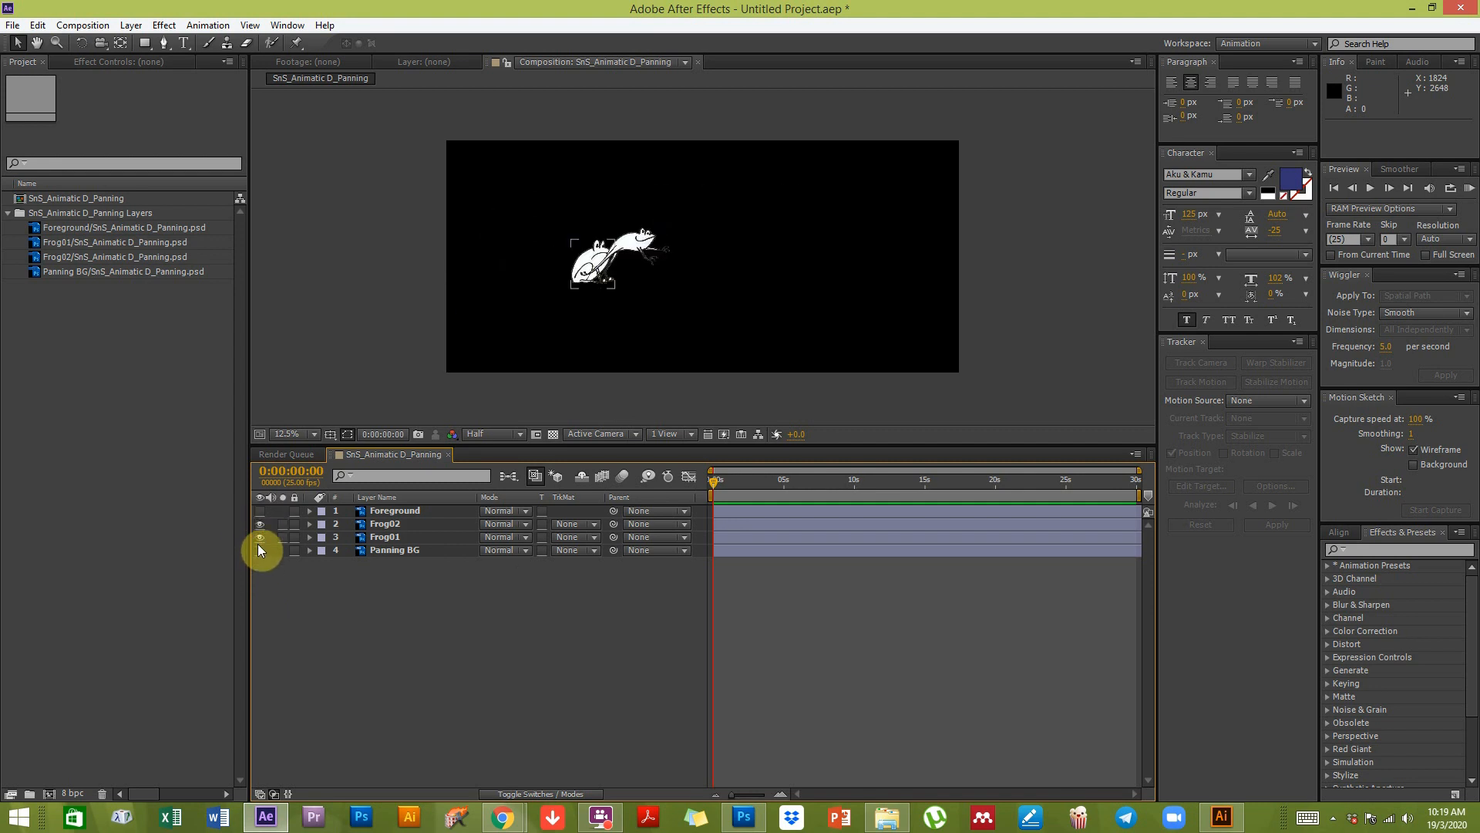
pyautogui.click(259, 550)
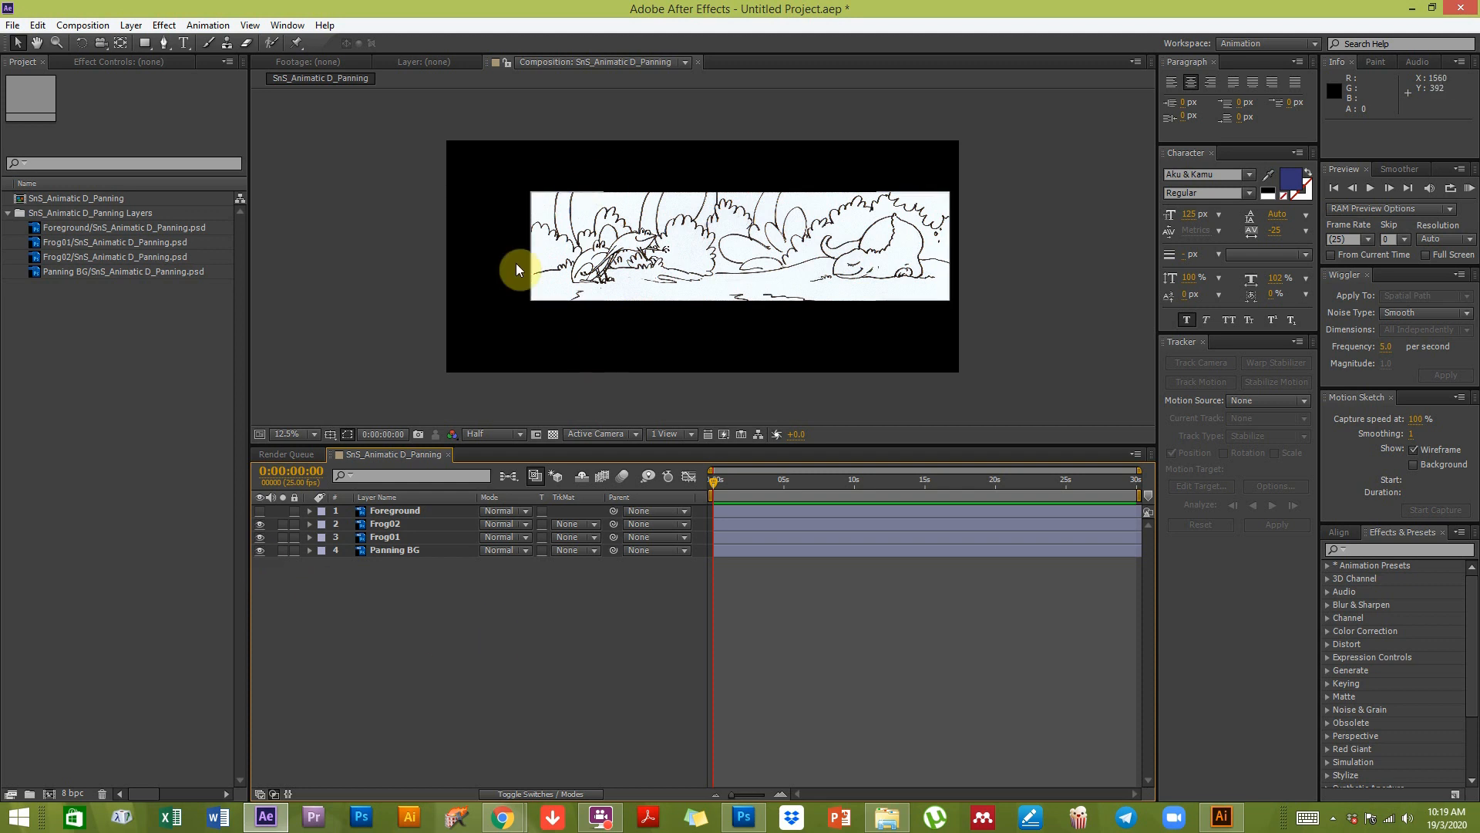
# Step: Move the Panning BG layer to about 2716, 1140 so it sits roughly centred in the composition
pyautogui.moveTo(825, 264); pyautogui.dragTo(812, 267)
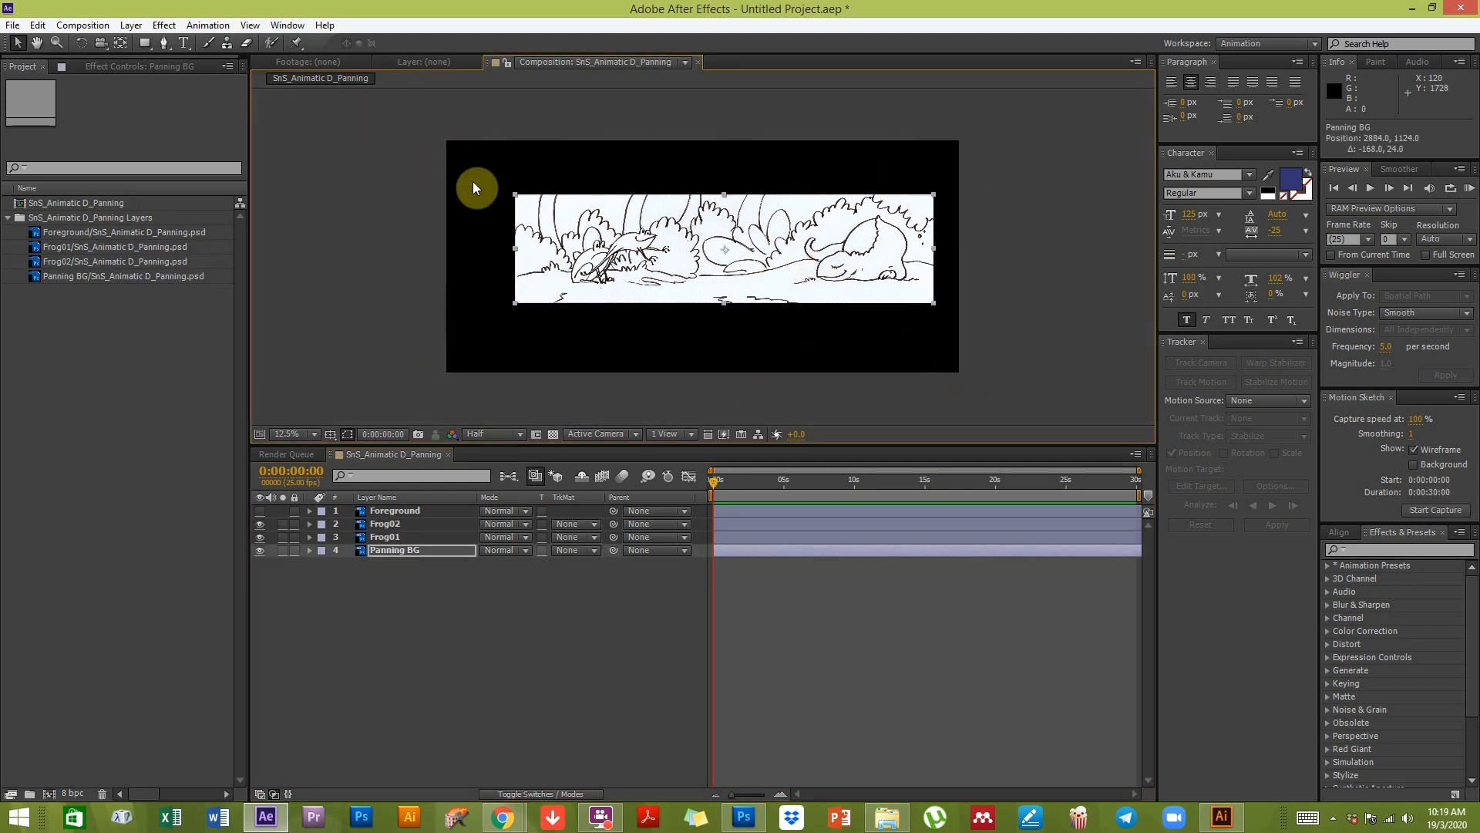
pyautogui.moveTo(777, 287); pyautogui.dragTo(757, 290)
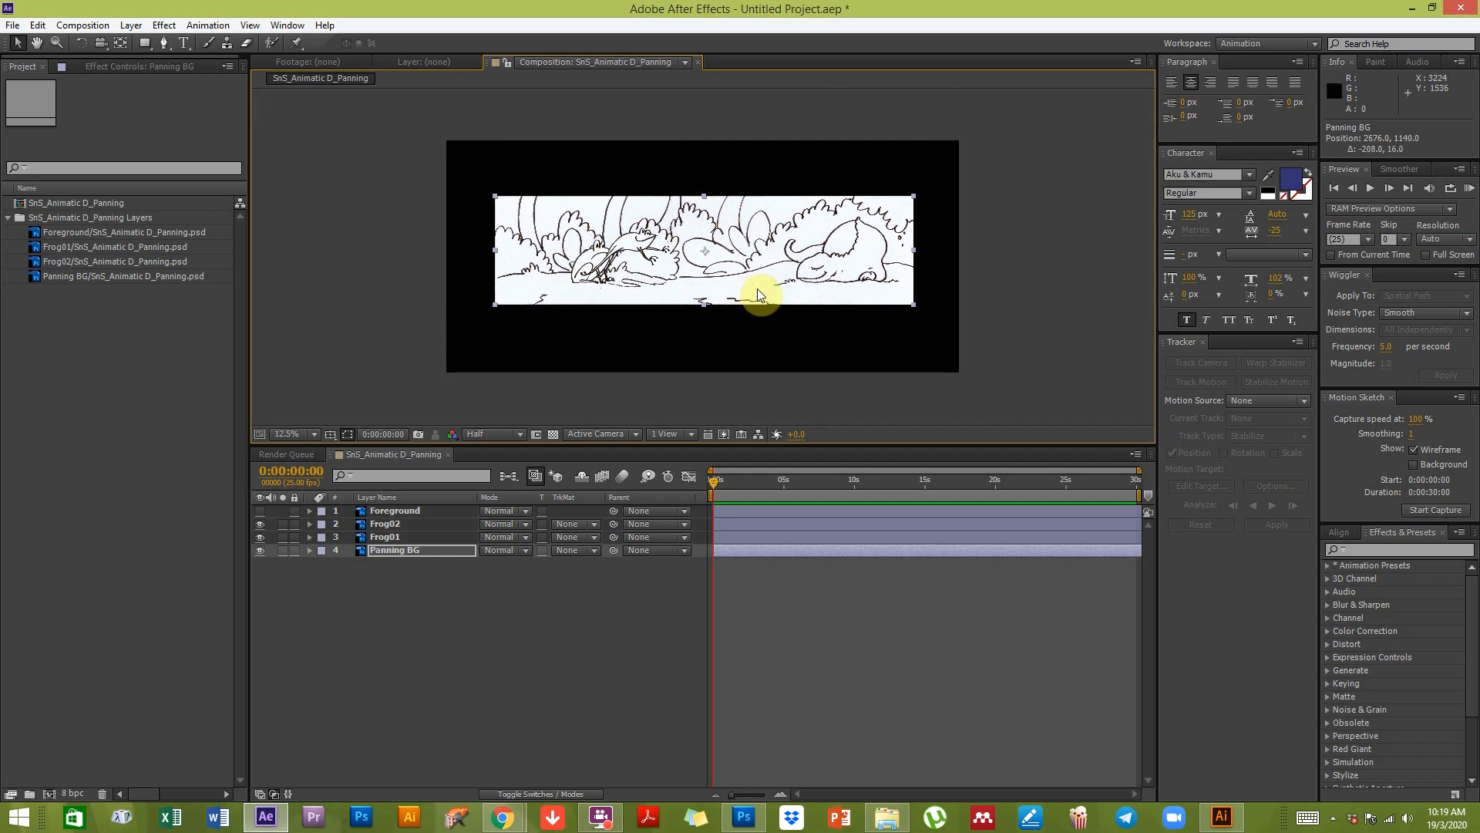
pyautogui.moveTo(757, 288); pyautogui.dragTo(761, 288)
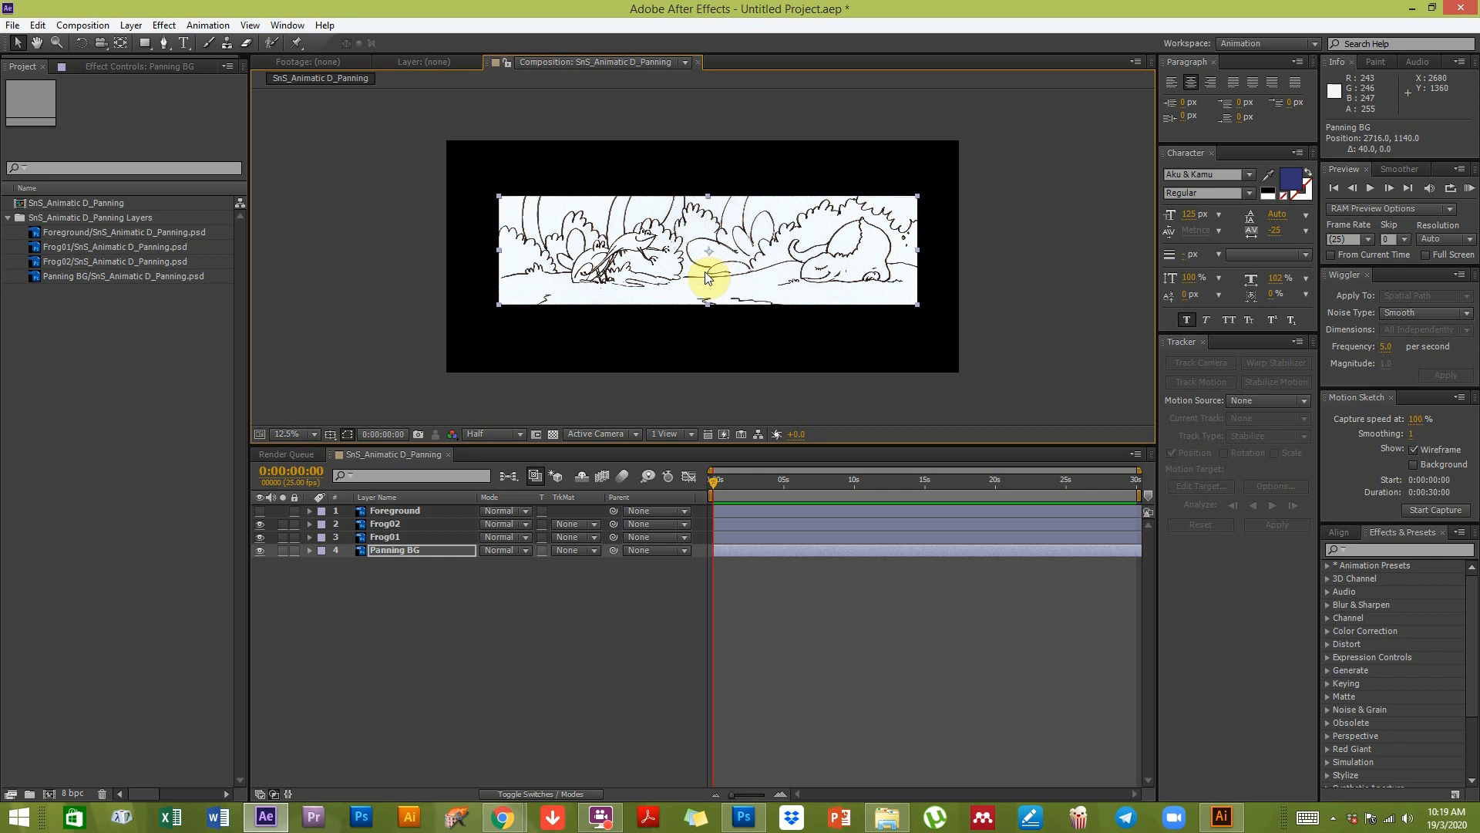
pyautogui.click(429, 655)
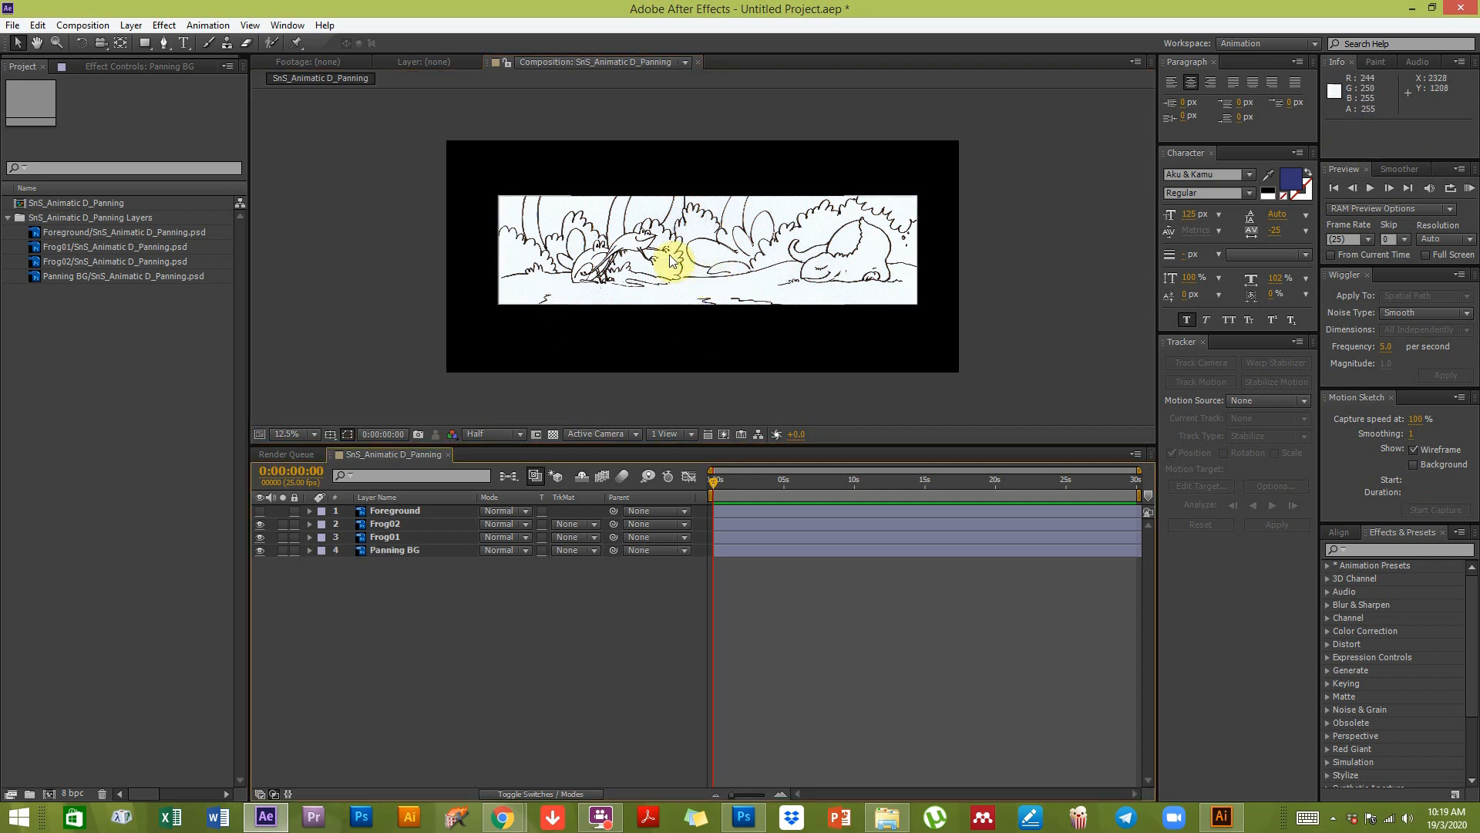
# Step: Move the Frog01 layer to about 1096, 1285.5, near the left end of the panning background
pyautogui.press('.')
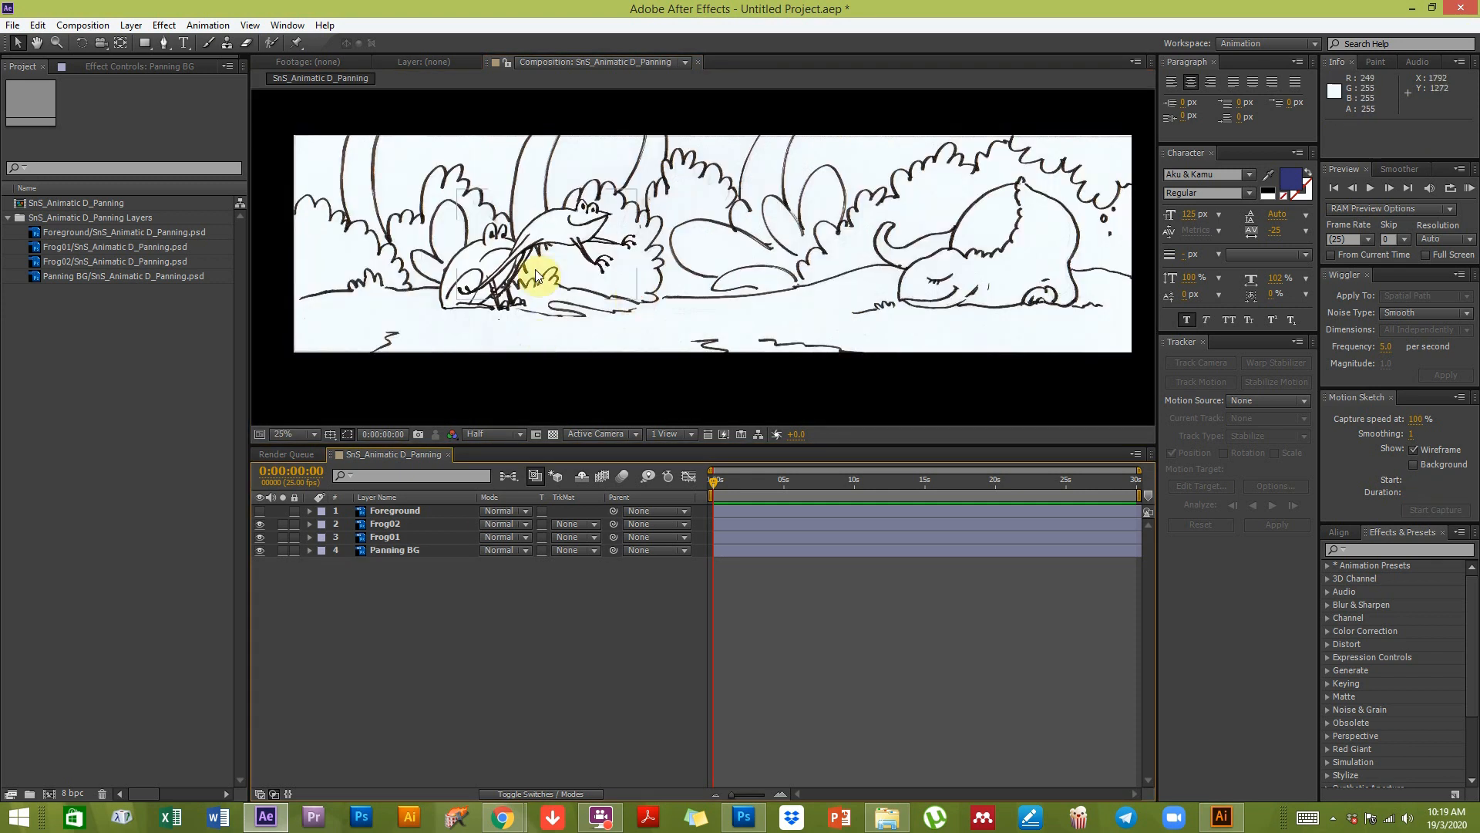
pyautogui.click(380, 538)
pyautogui.moveTo(464, 261); pyautogui.dragTo(407, 255)
pyautogui.press('Return')
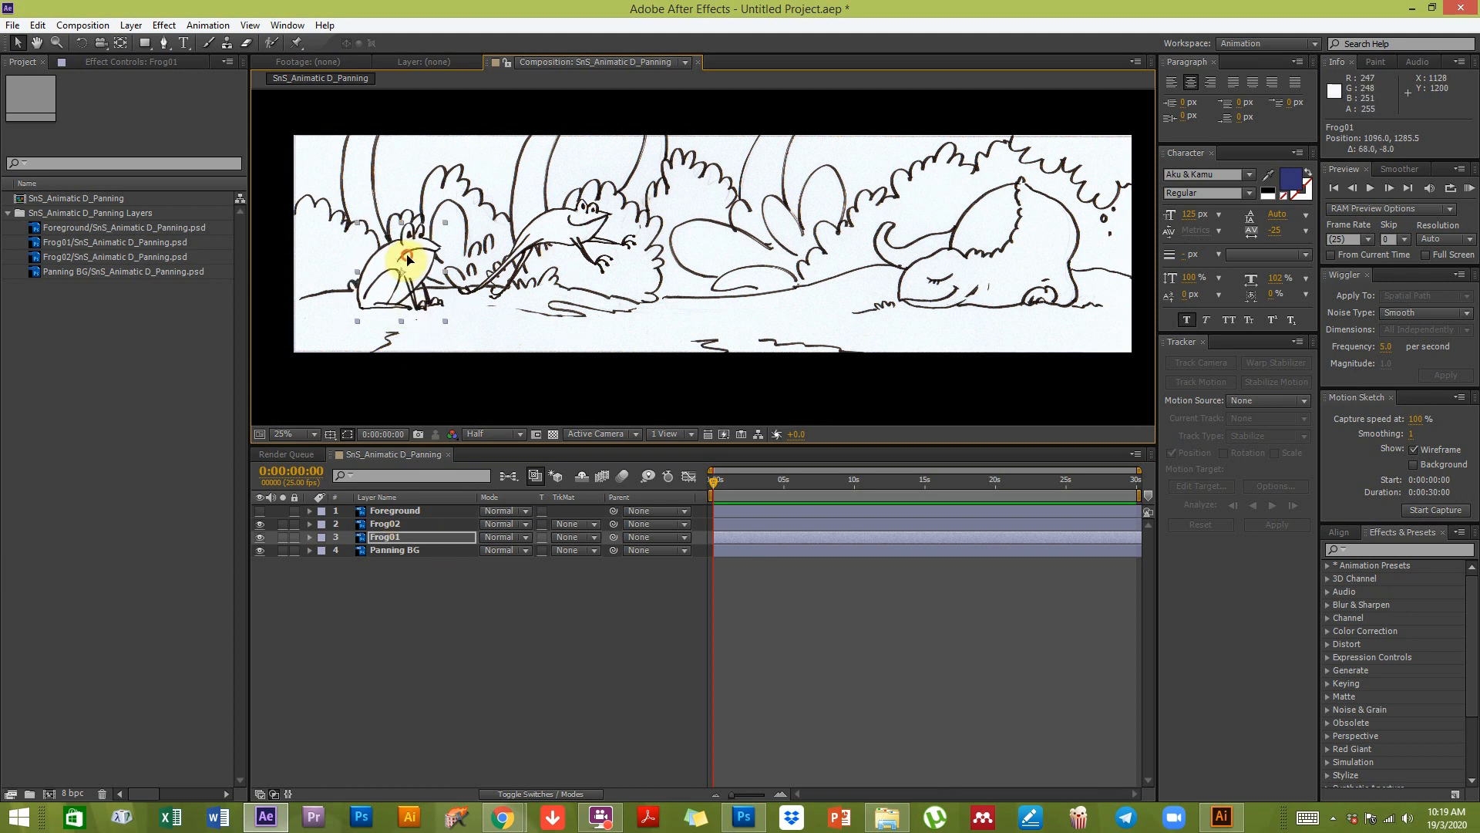
# Step: Set the Frog02 layer's opacity to 0% and reveal the Opacity property of Frog01
pyautogui.click(392, 524)
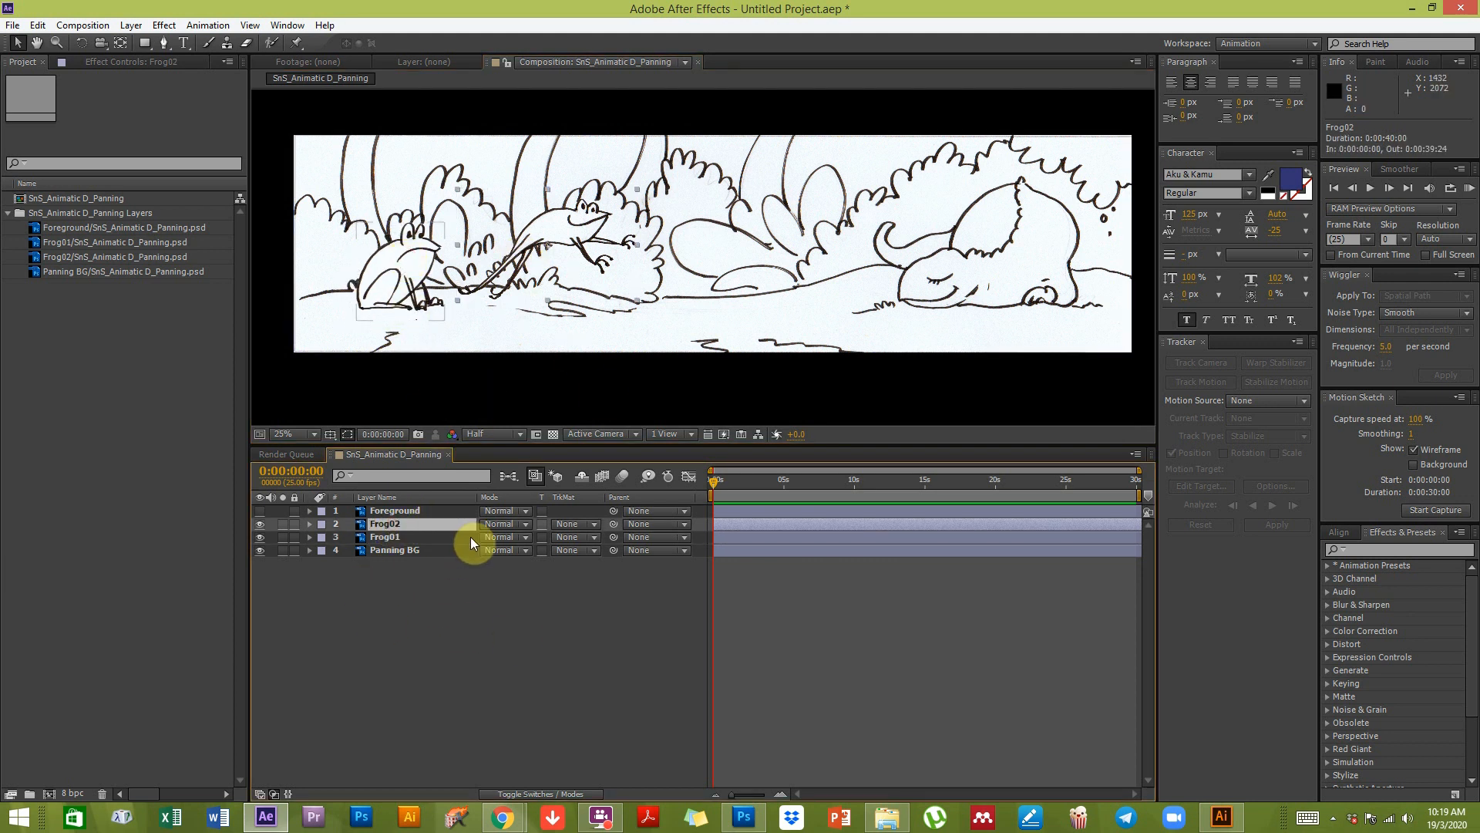
pyautogui.press('t')
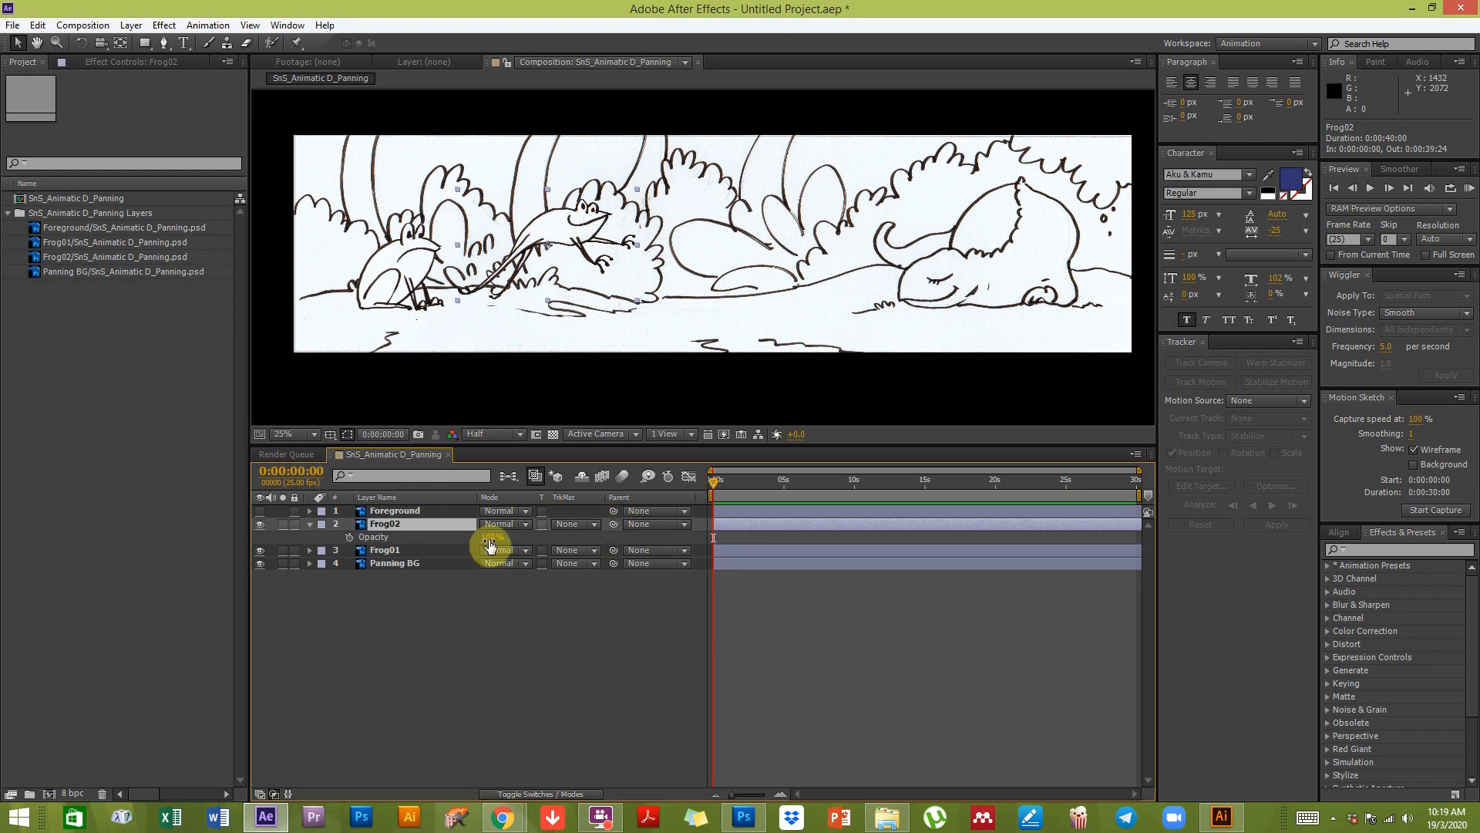
pyautogui.moveTo(482, 539); pyautogui.dragTo(304, 541)
pyautogui.click(379, 595)
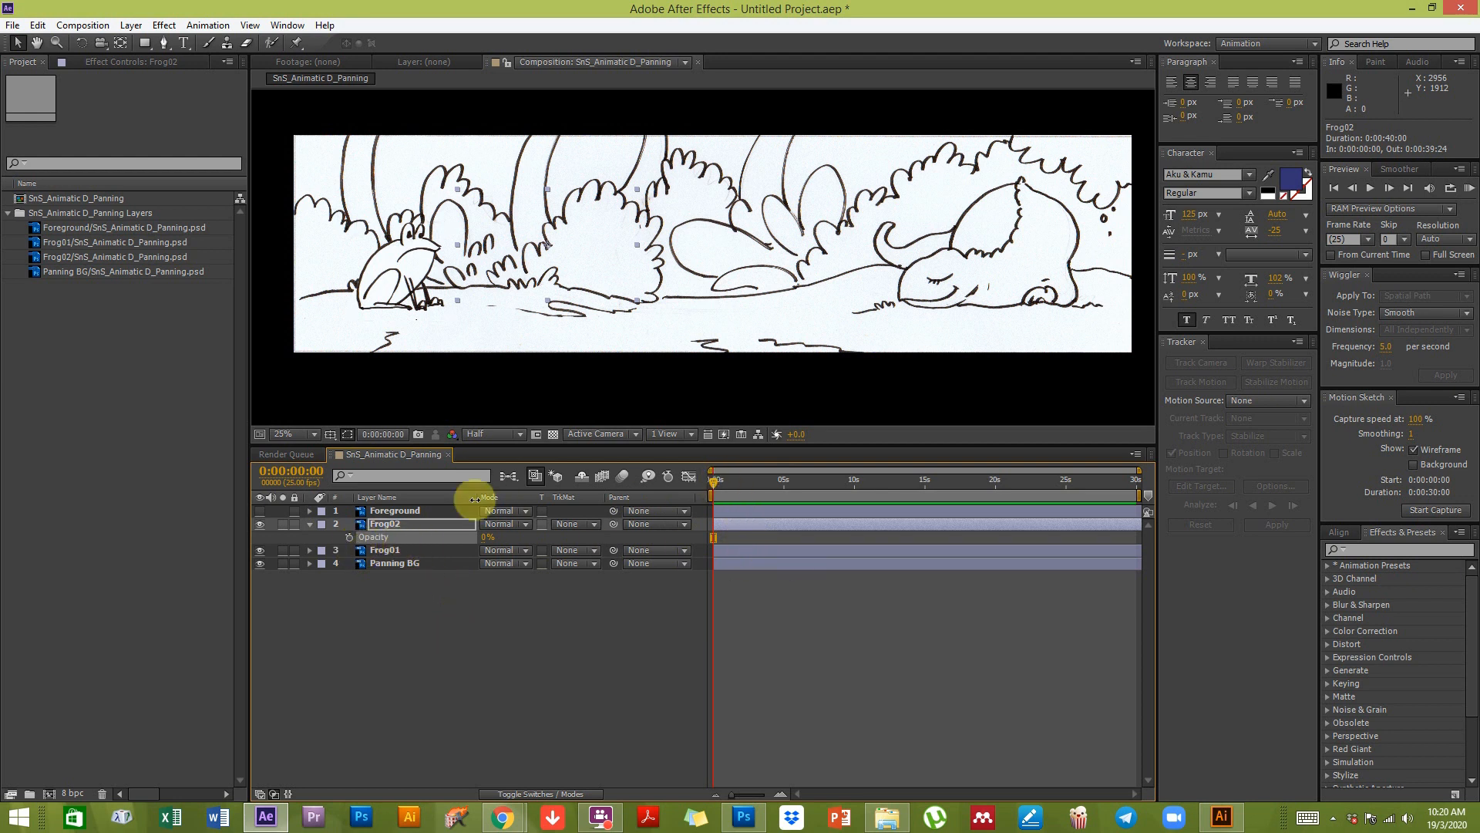
pyautogui.click(396, 548)
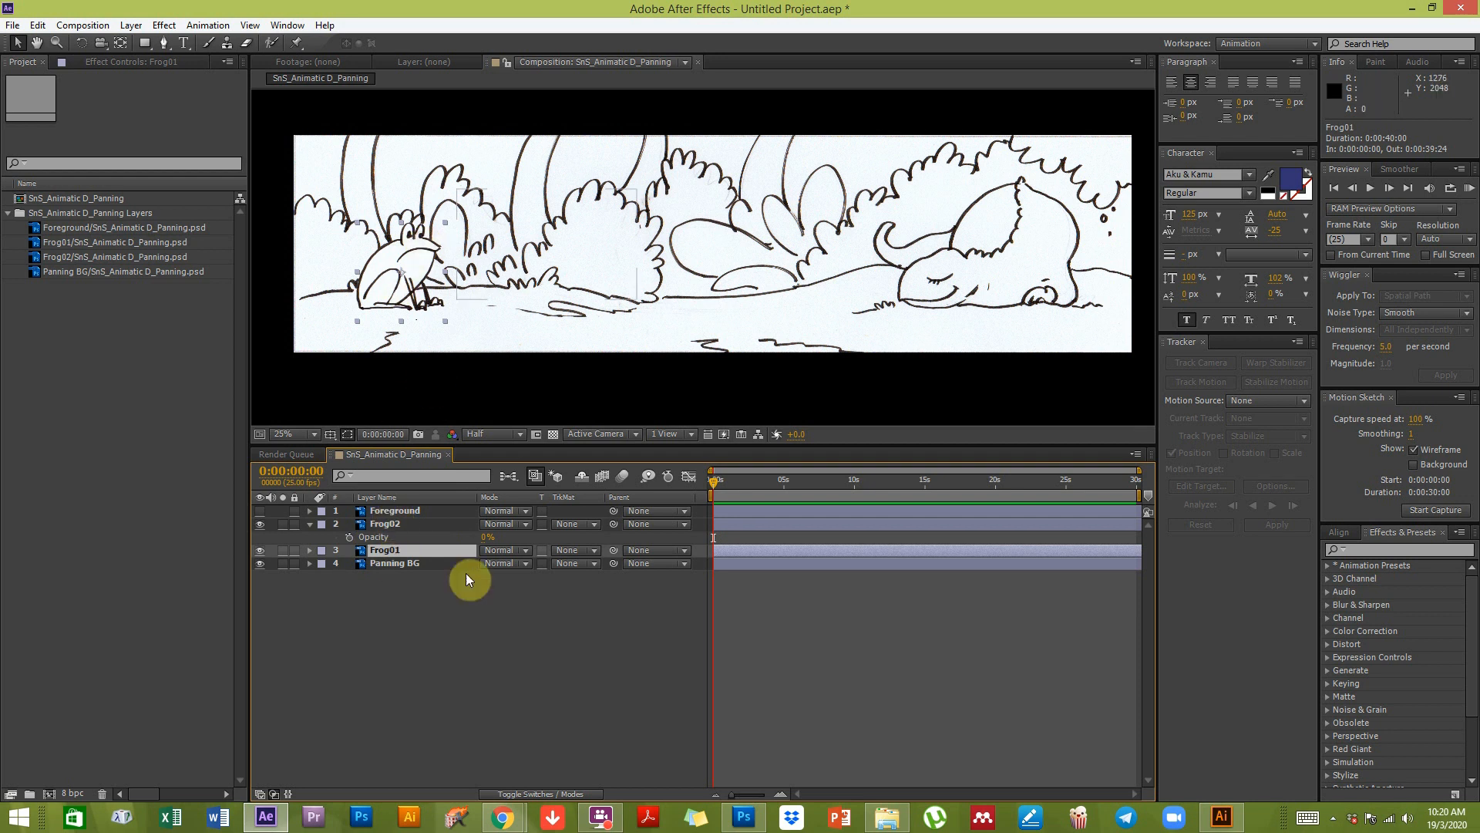
pyautogui.press('t')
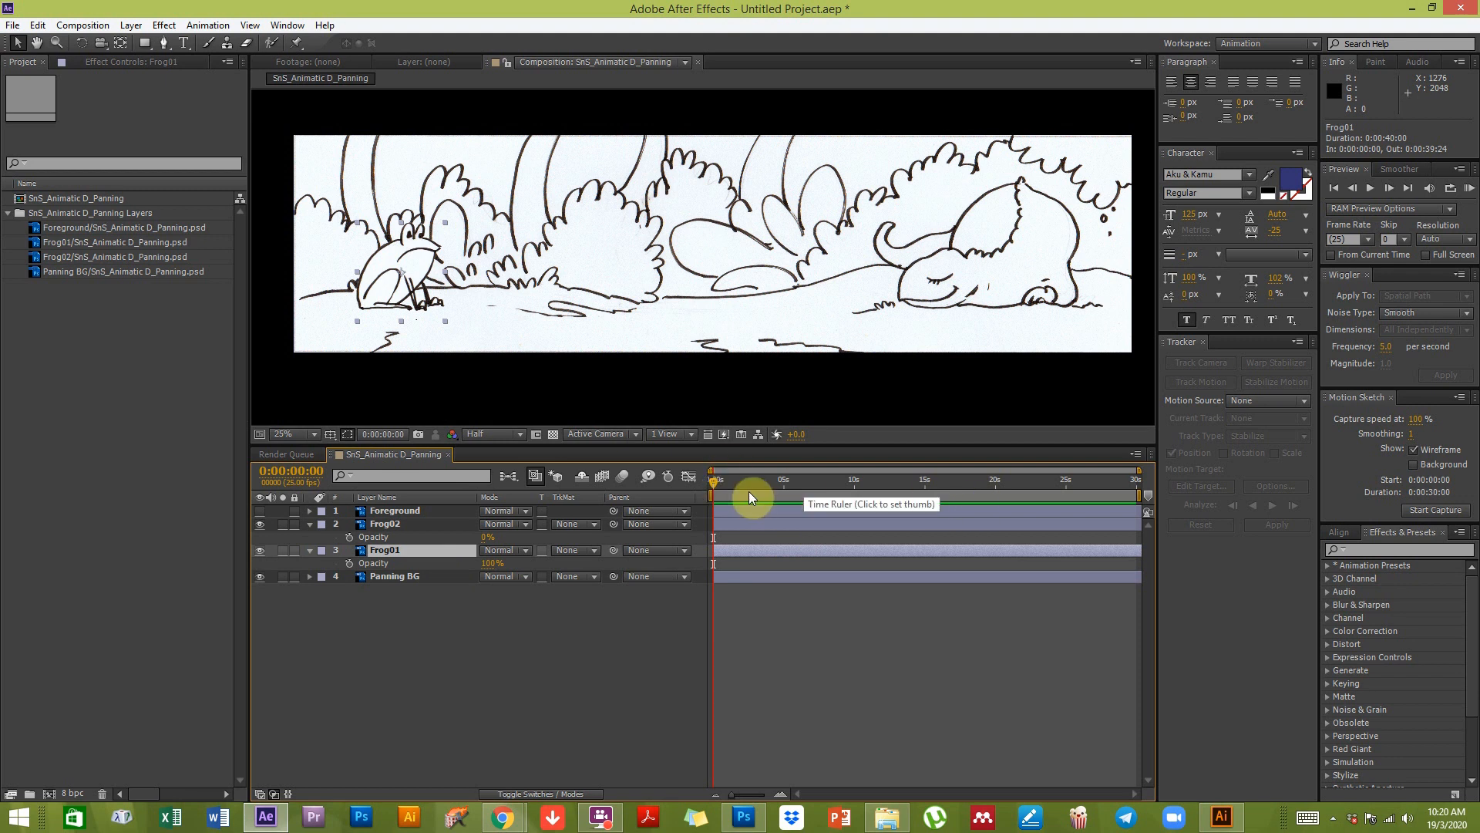
# Step: Set the composition's duration to 10 seconds
pyautogui.click(83, 25)
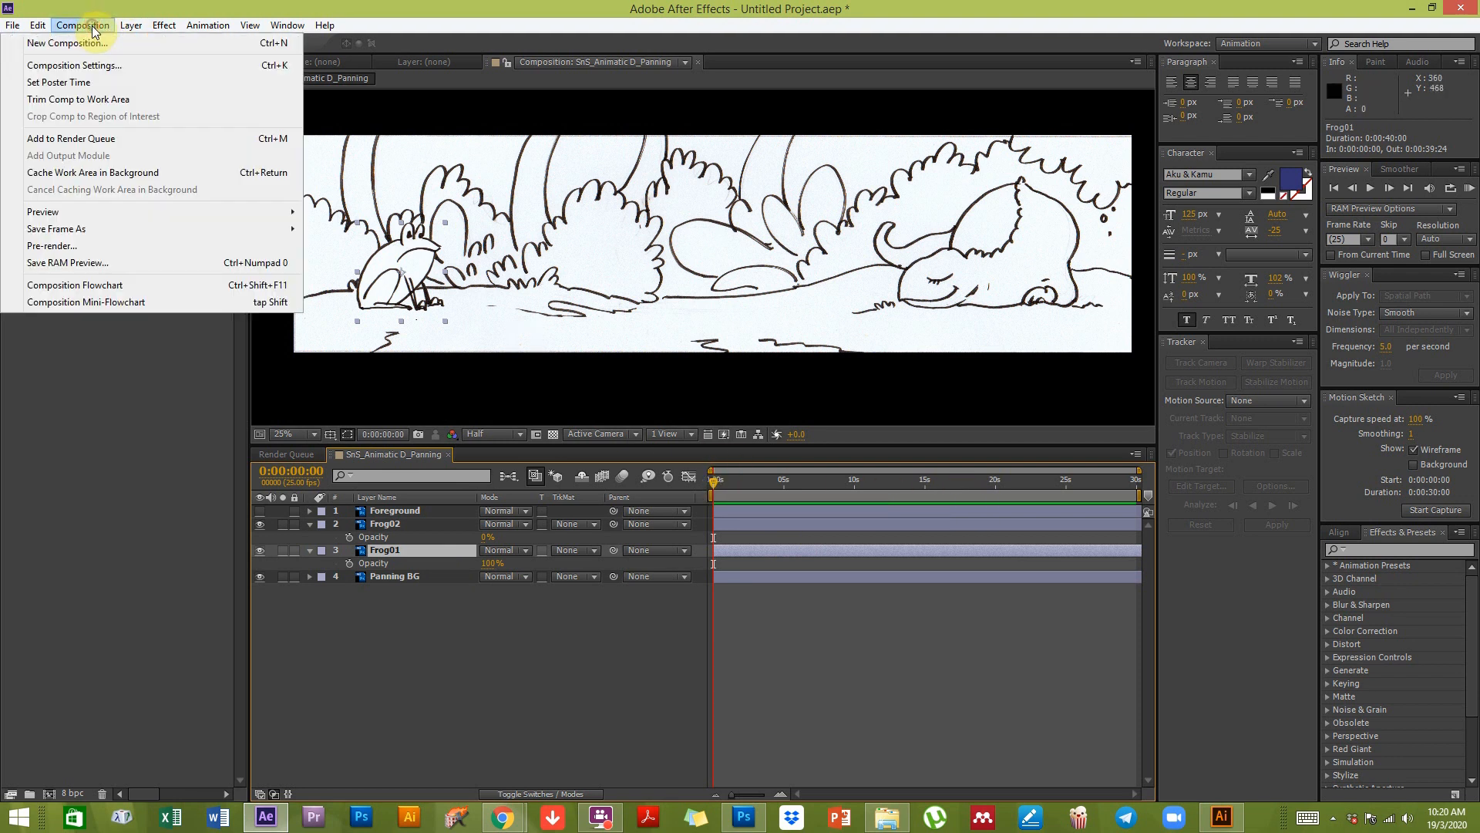
pyautogui.click(107, 69)
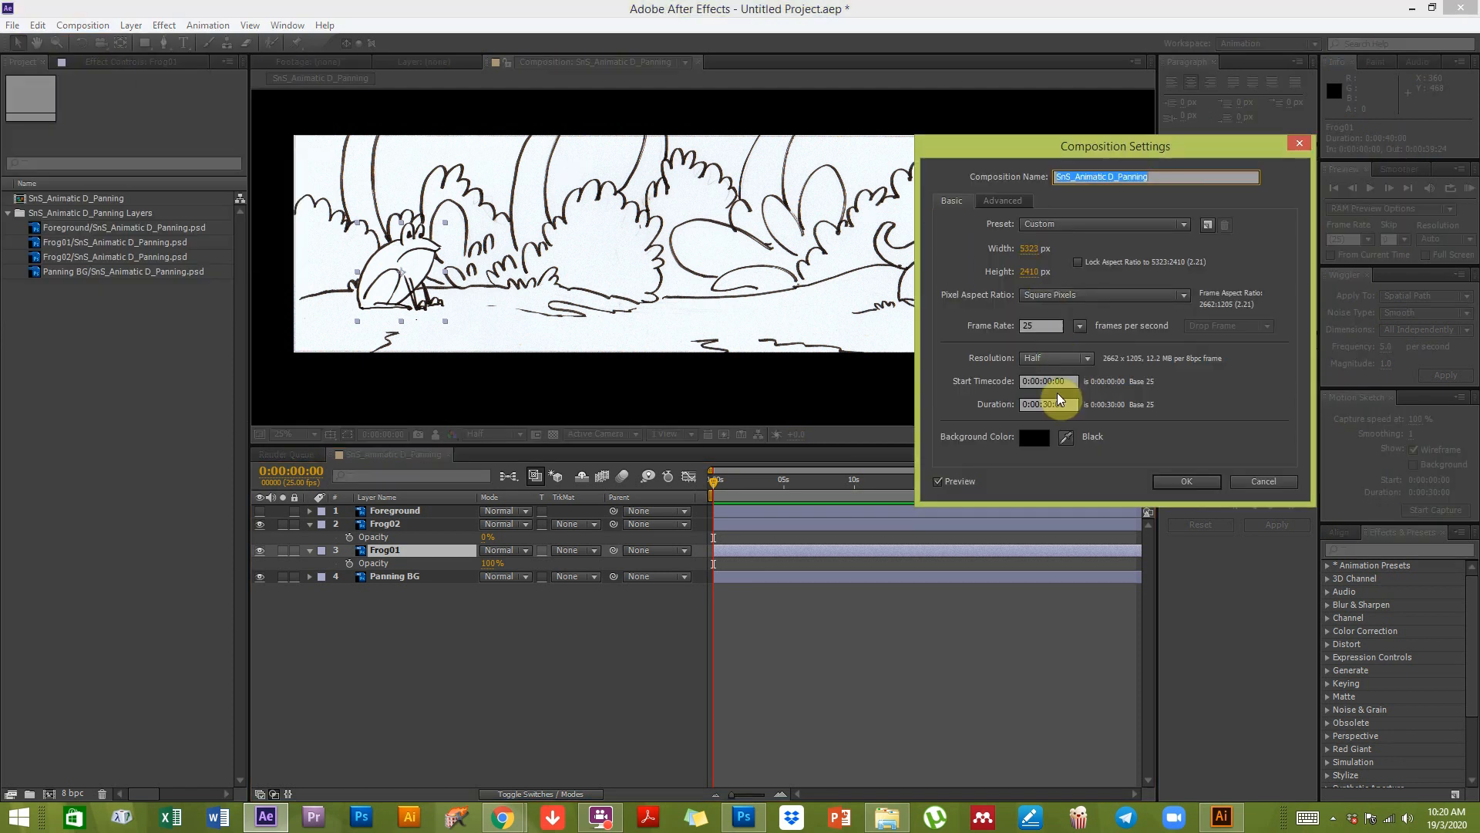
pyautogui.click(1046, 404)
pyautogui.write('1')
pyautogui.click(1188, 480)
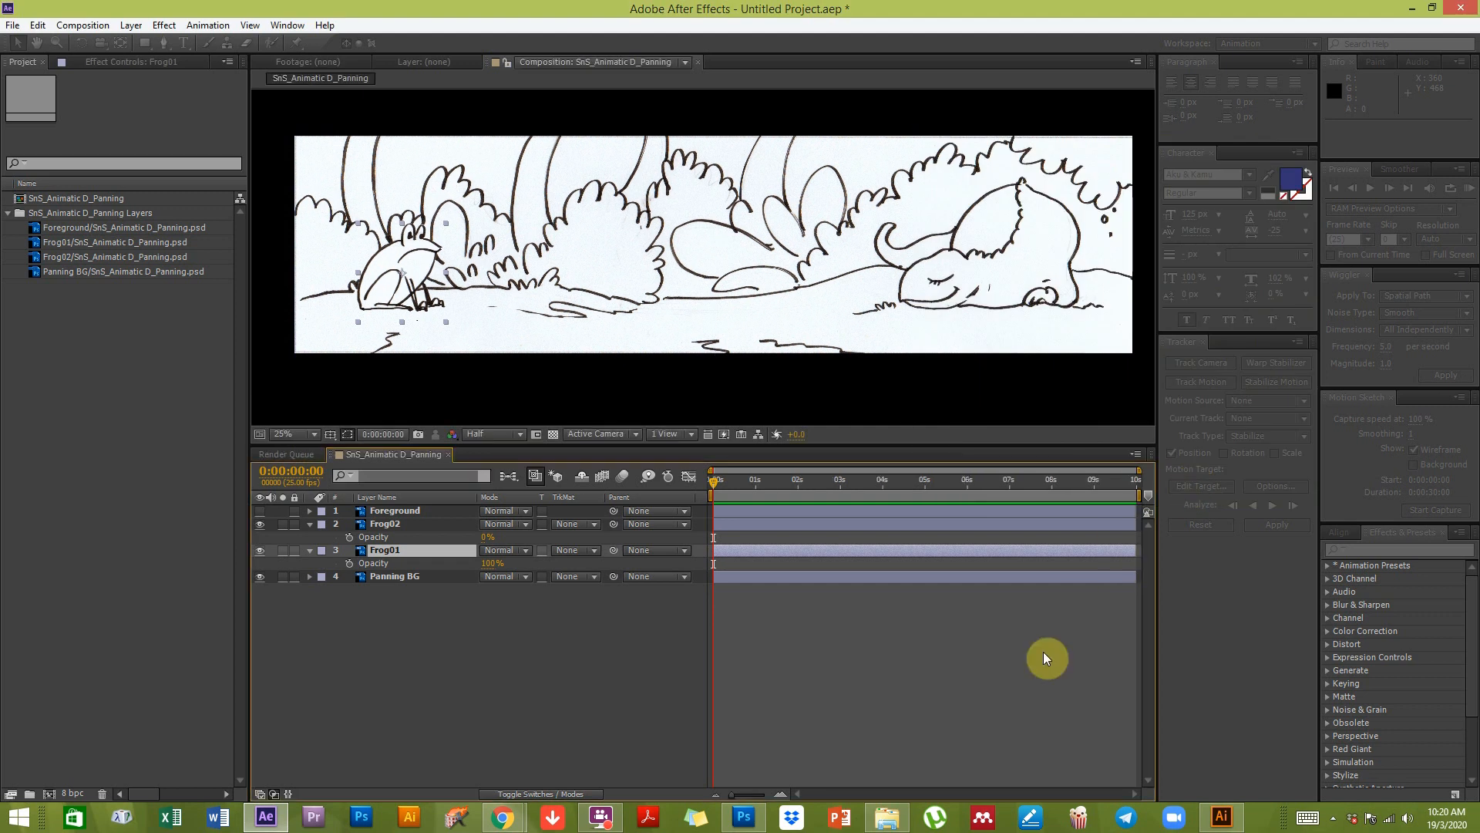
pyautogui.click(1013, 681)
# Step: Add opacity keyframes at 0:00:01:09, with Frog01 at 100% and Frog02 at 0%
pyautogui.moveTo(724, 490); pyautogui.dragTo(692, 502)
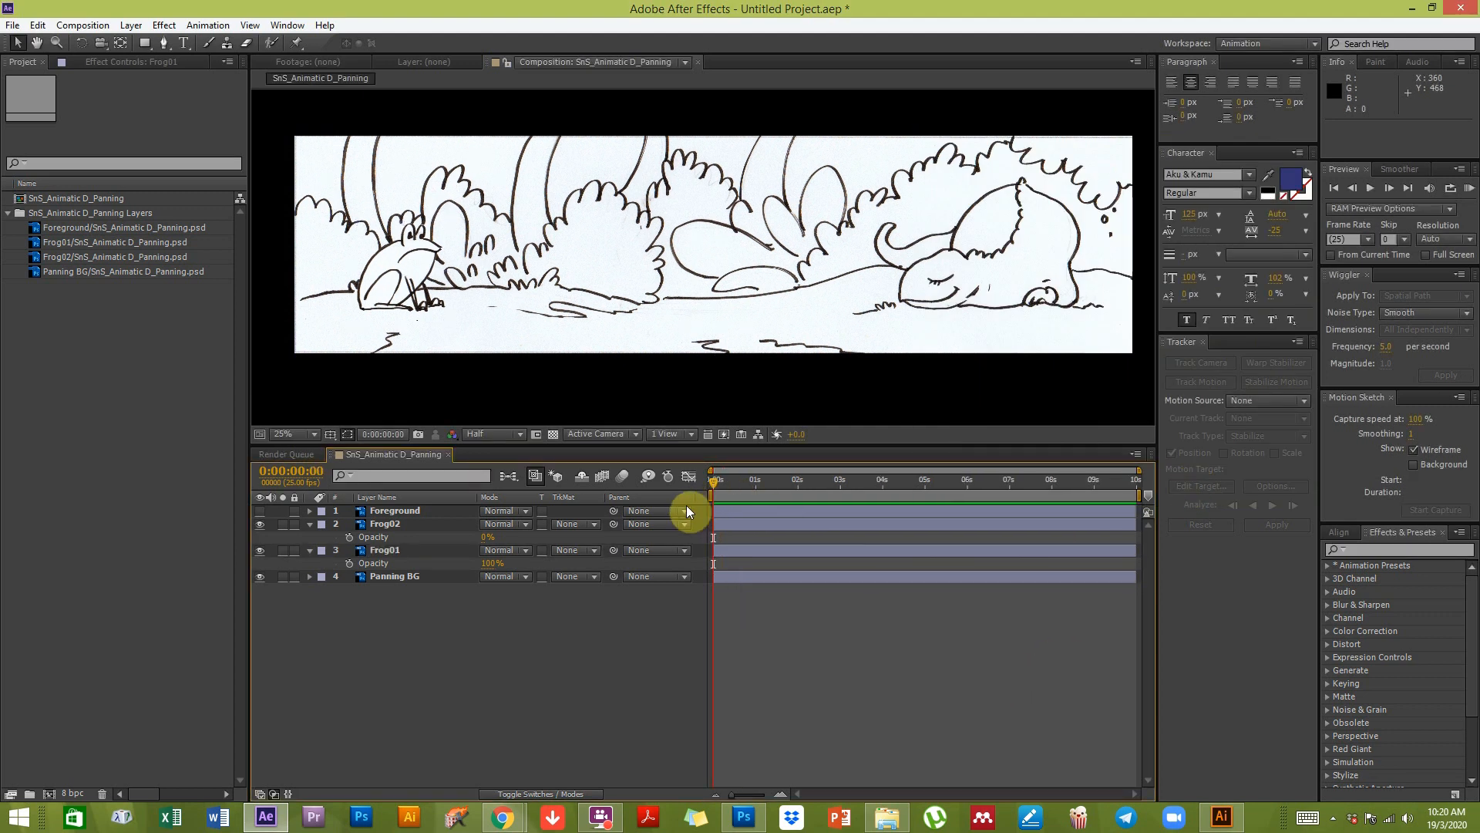
pyautogui.click(390, 266)
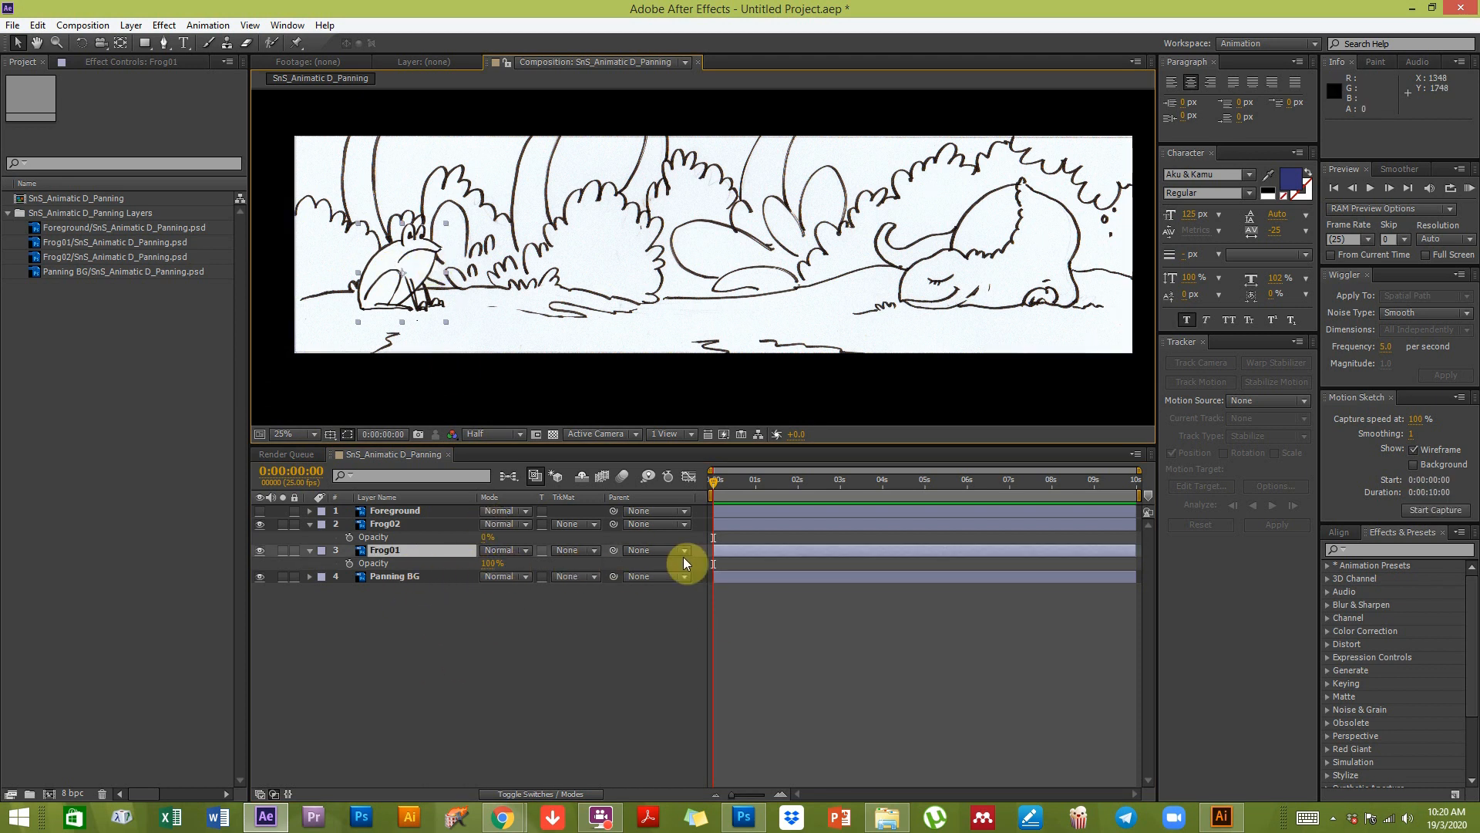
pyautogui.moveTo(715, 487); pyautogui.dragTo(755, 490)
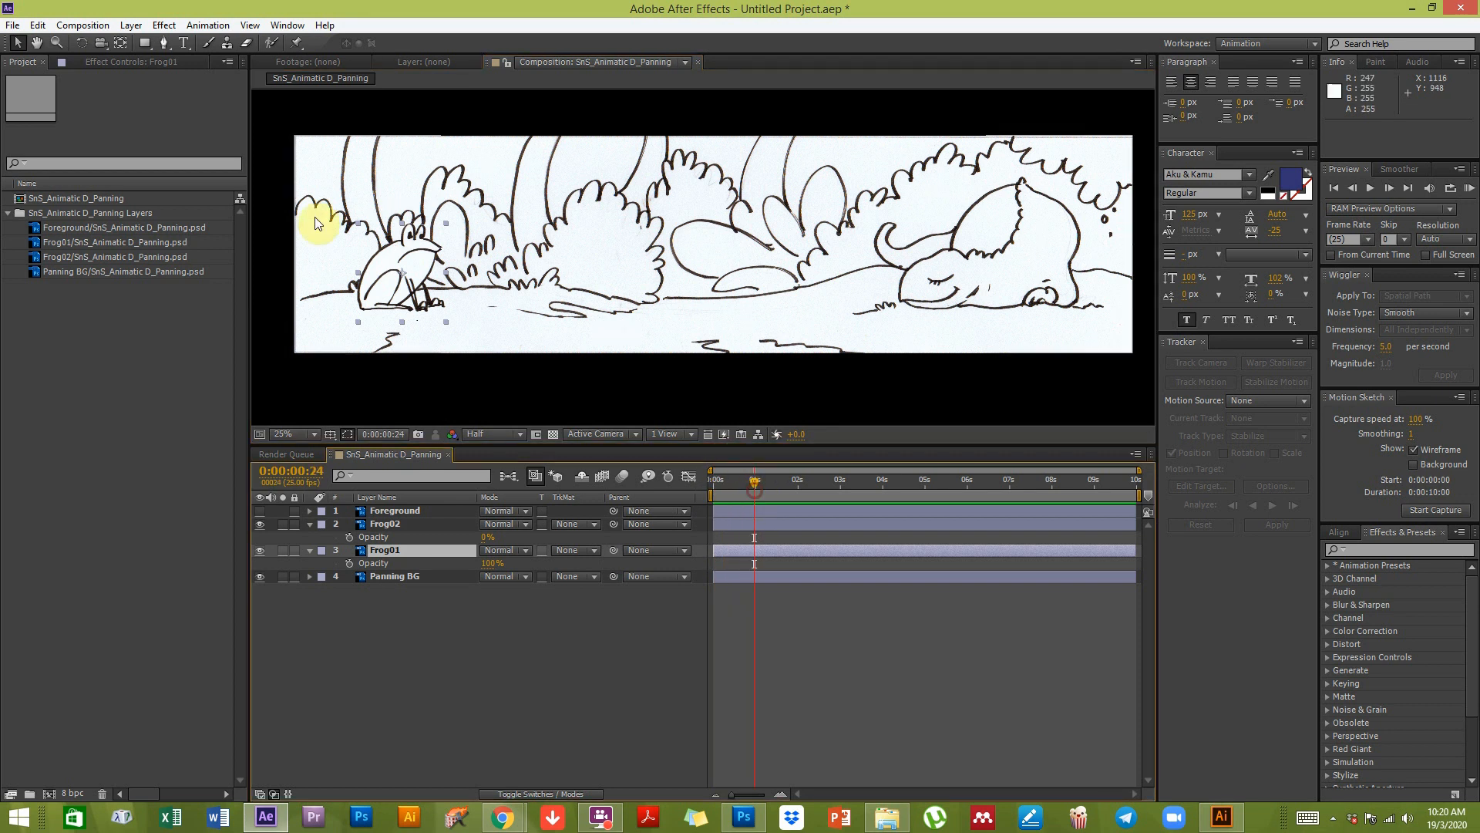
pyautogui.moveTo(757, 480); pyautogui.dragTo(763, 480)
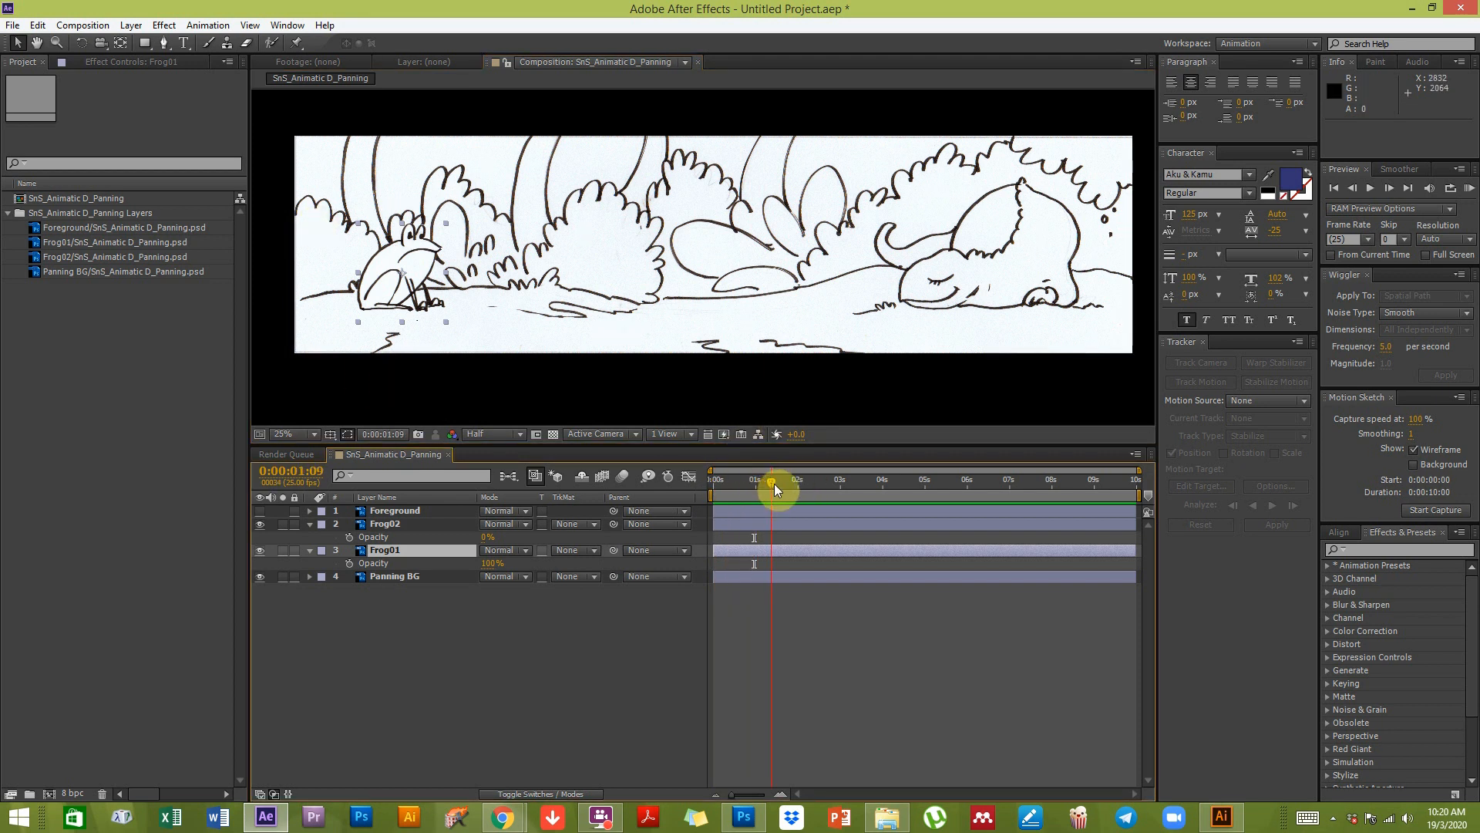
pyautogui.click(352, 563)
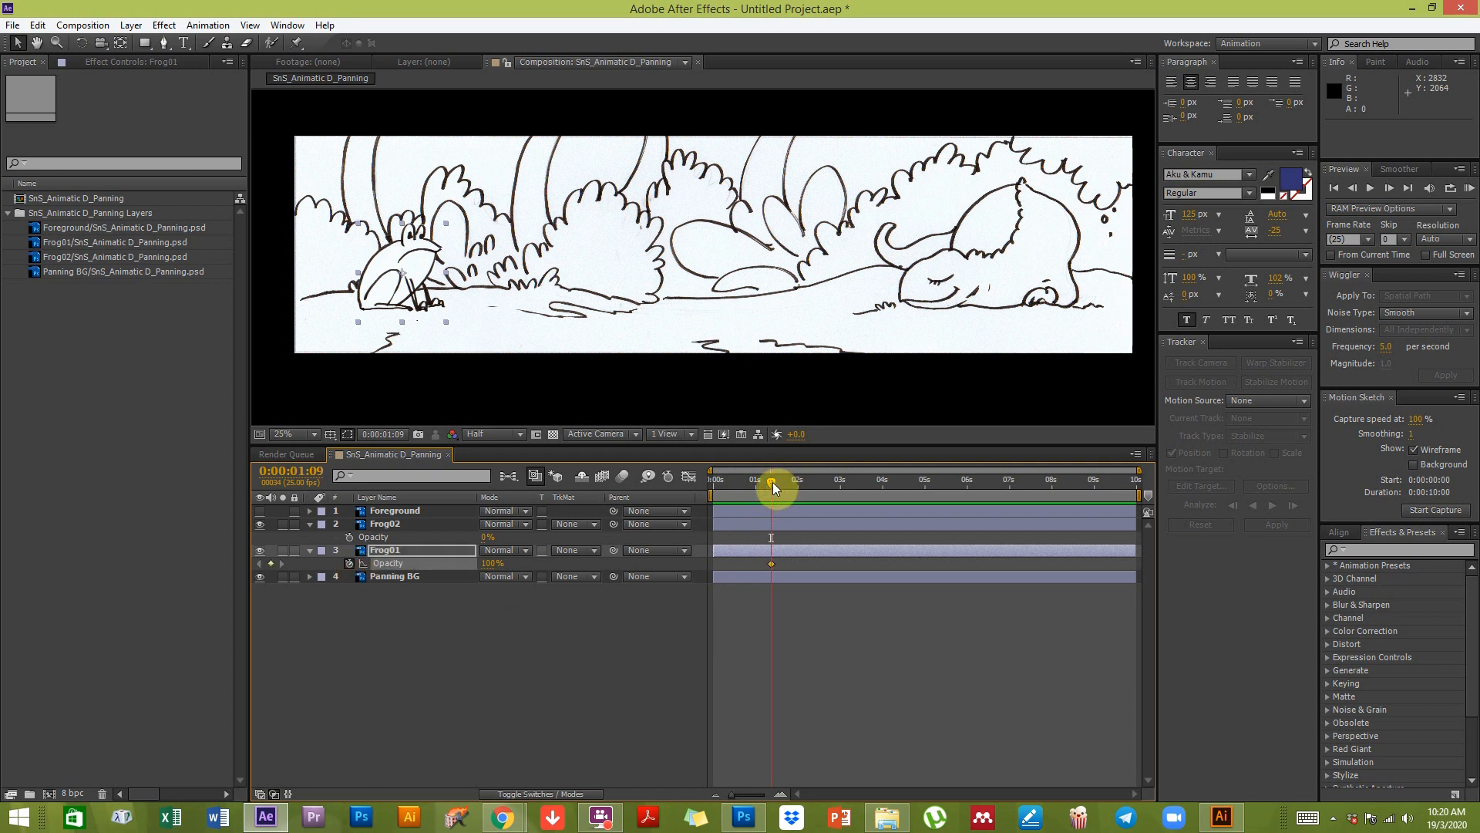
pyautogui.click(348, 536)
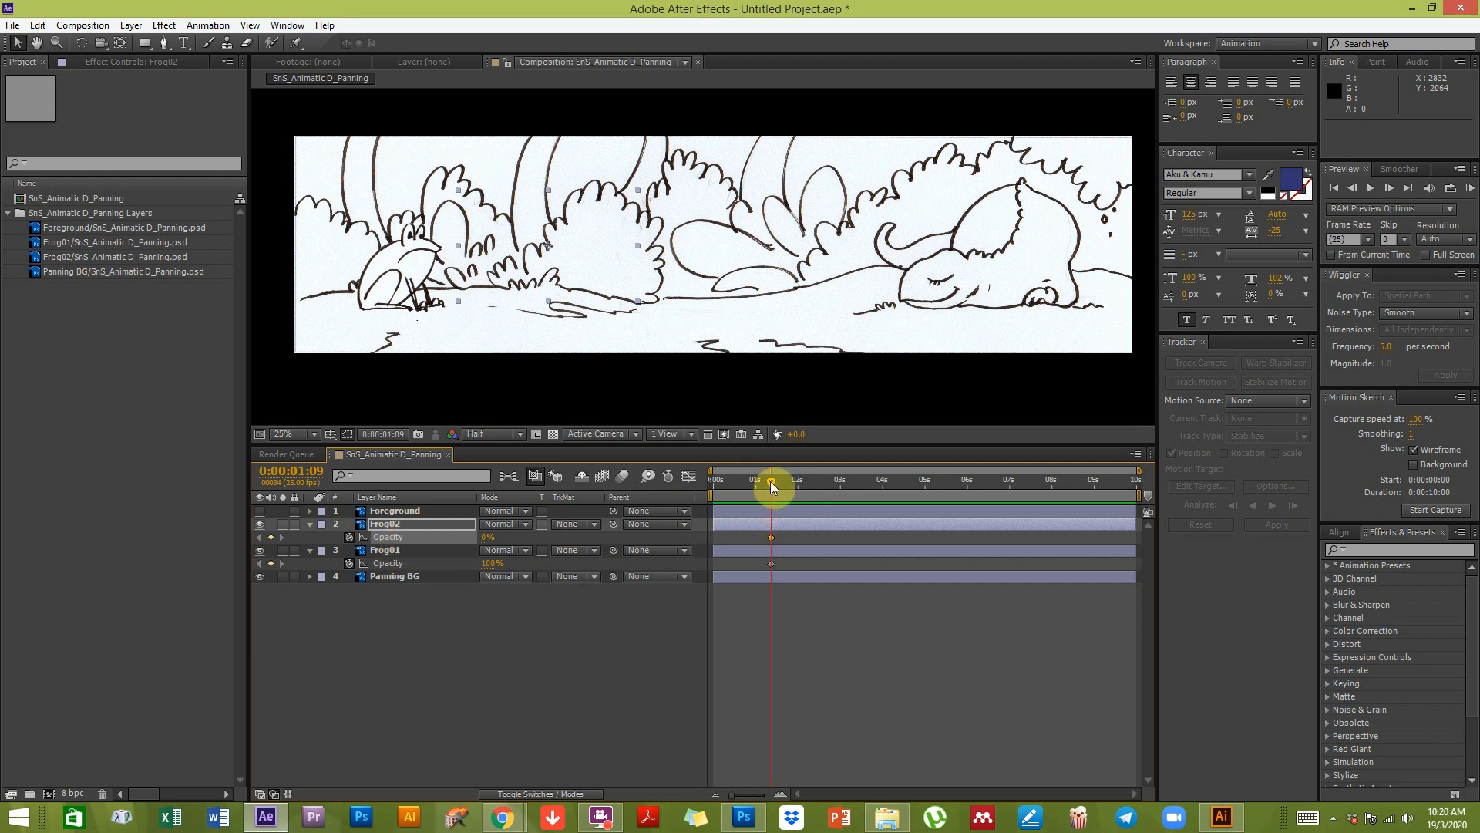
# Step: Keyframe Frog02's opacity at 100% at 0:00:01:12 and move that frog up beside the first one, to about 1563, 1044.5
pyautogui.moveTo(771, 481); pyautogui.dragTo(773, 483)
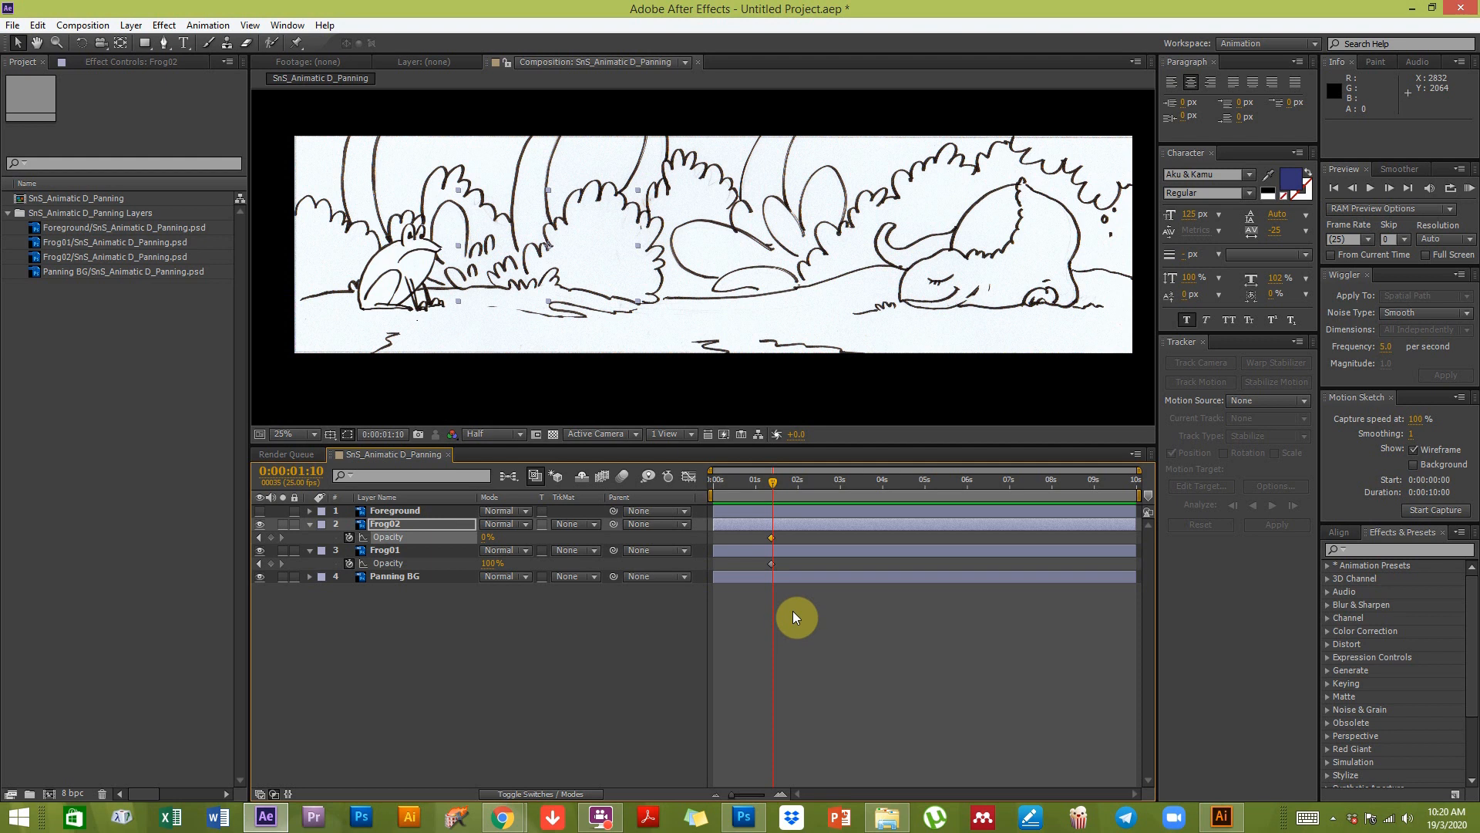
pyautogui.press('=')
pyautogui.press('-')
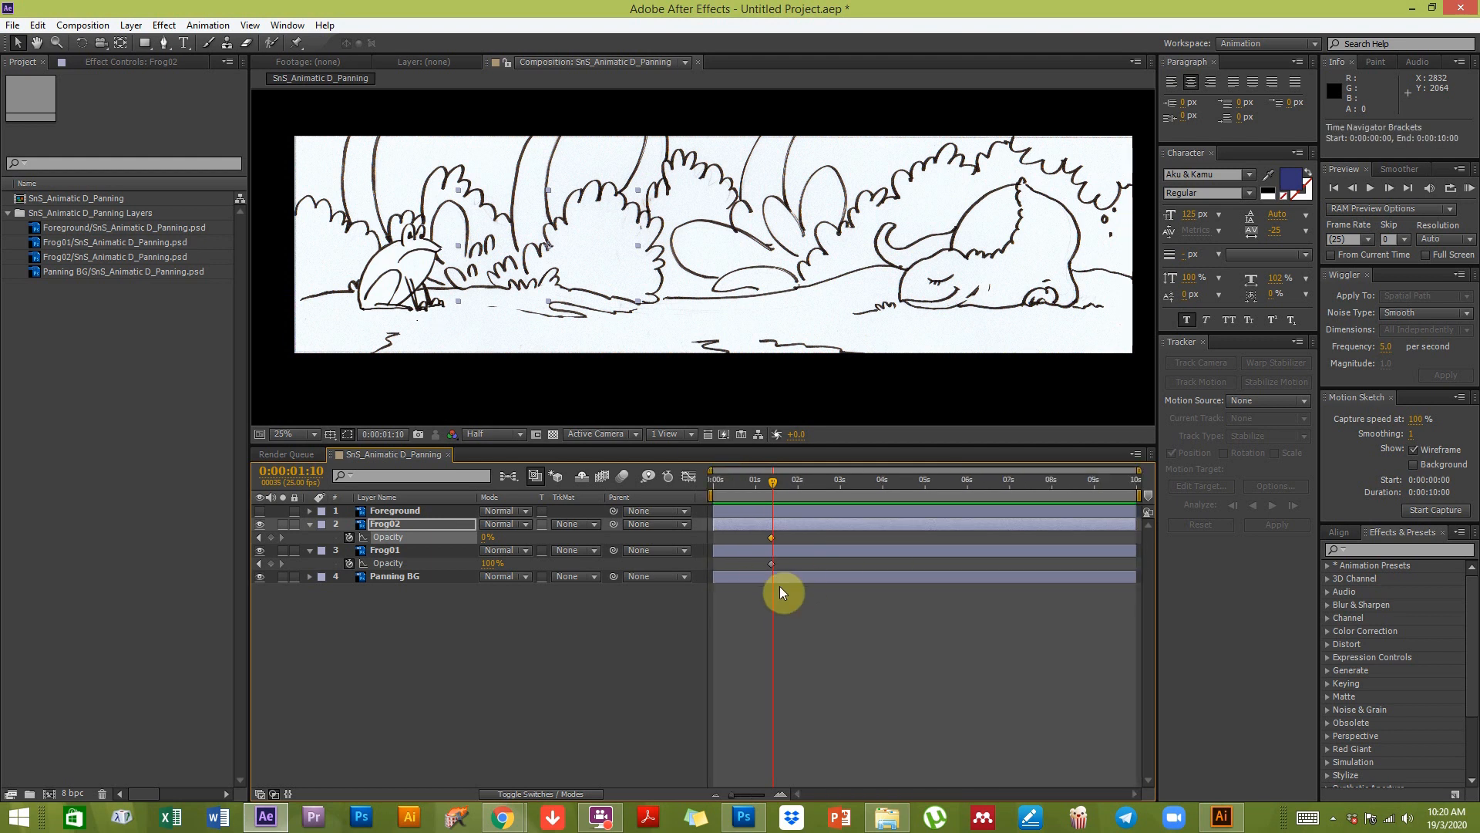
pyautogui.press('=')
pyautogui.press('=')
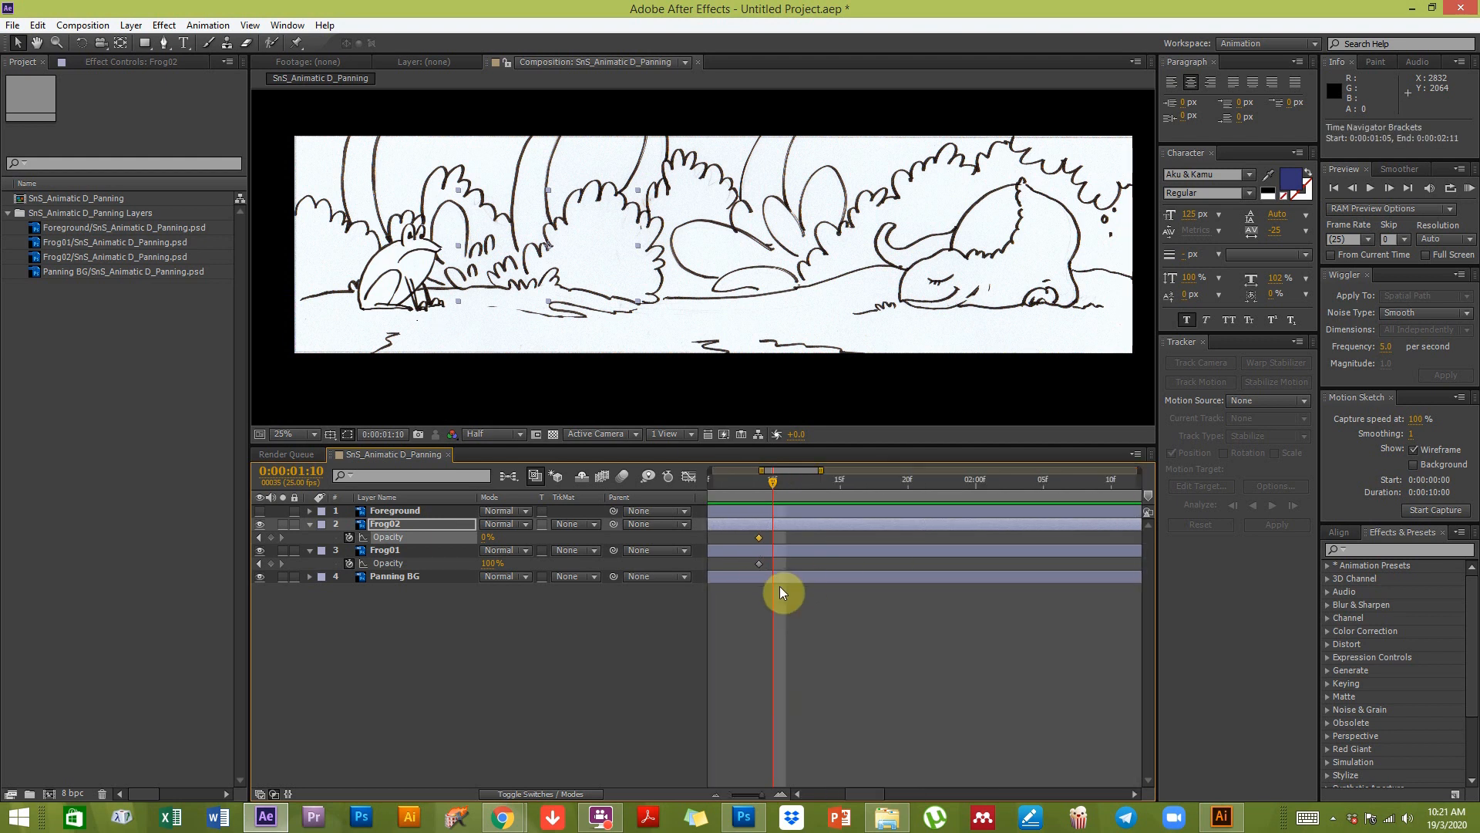
pyautogui.press('=')
pyautogui.press('=')
pyautogui.press('=')
pyautogui.press('=')
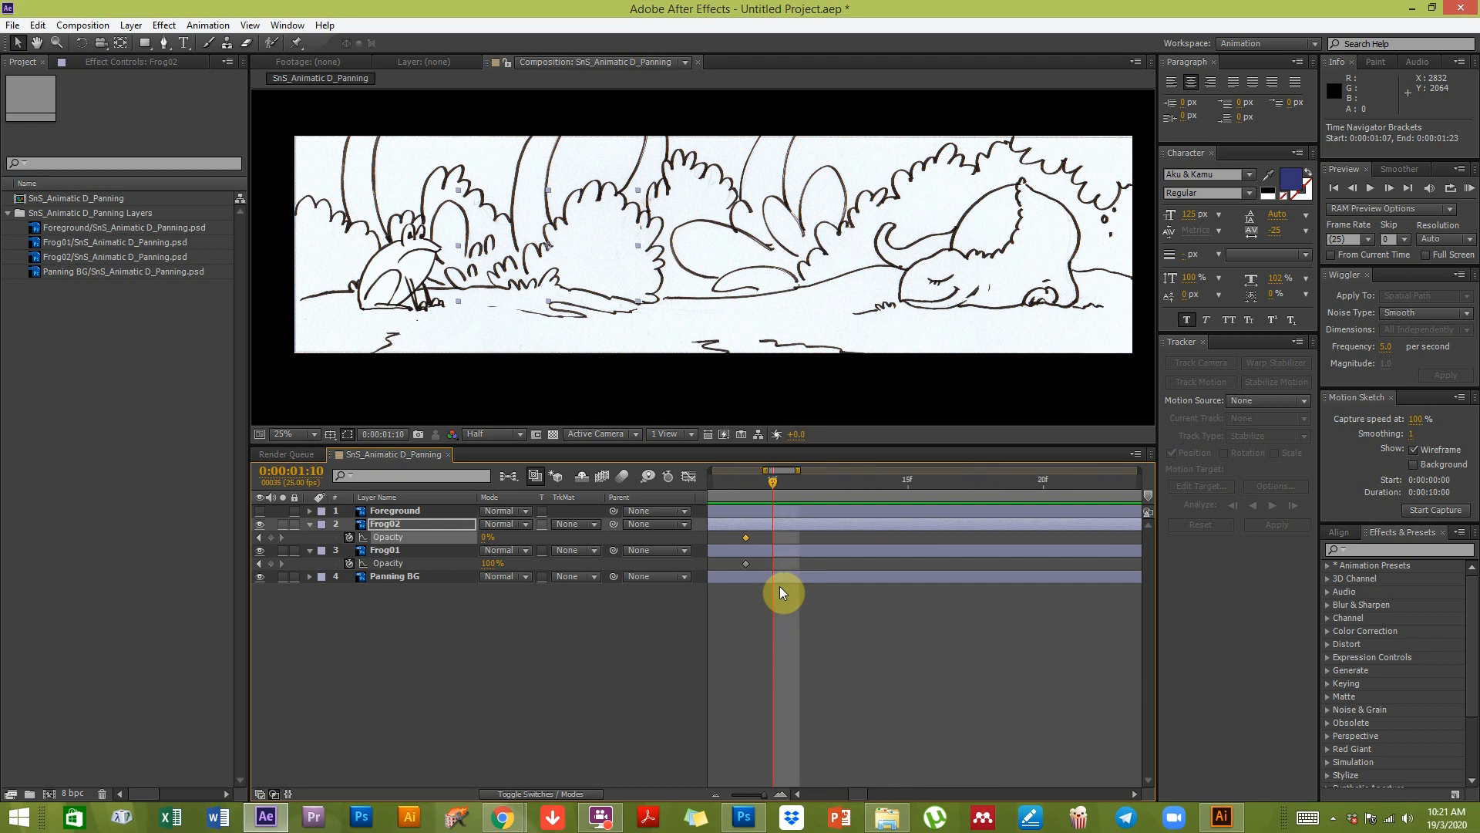
pyautogui.hscroll(-2, 771, 609)
pyautogui.click(864, 483)
pyautogui.moveTo(886, 486); pyautogui.dragTo(965, 492)
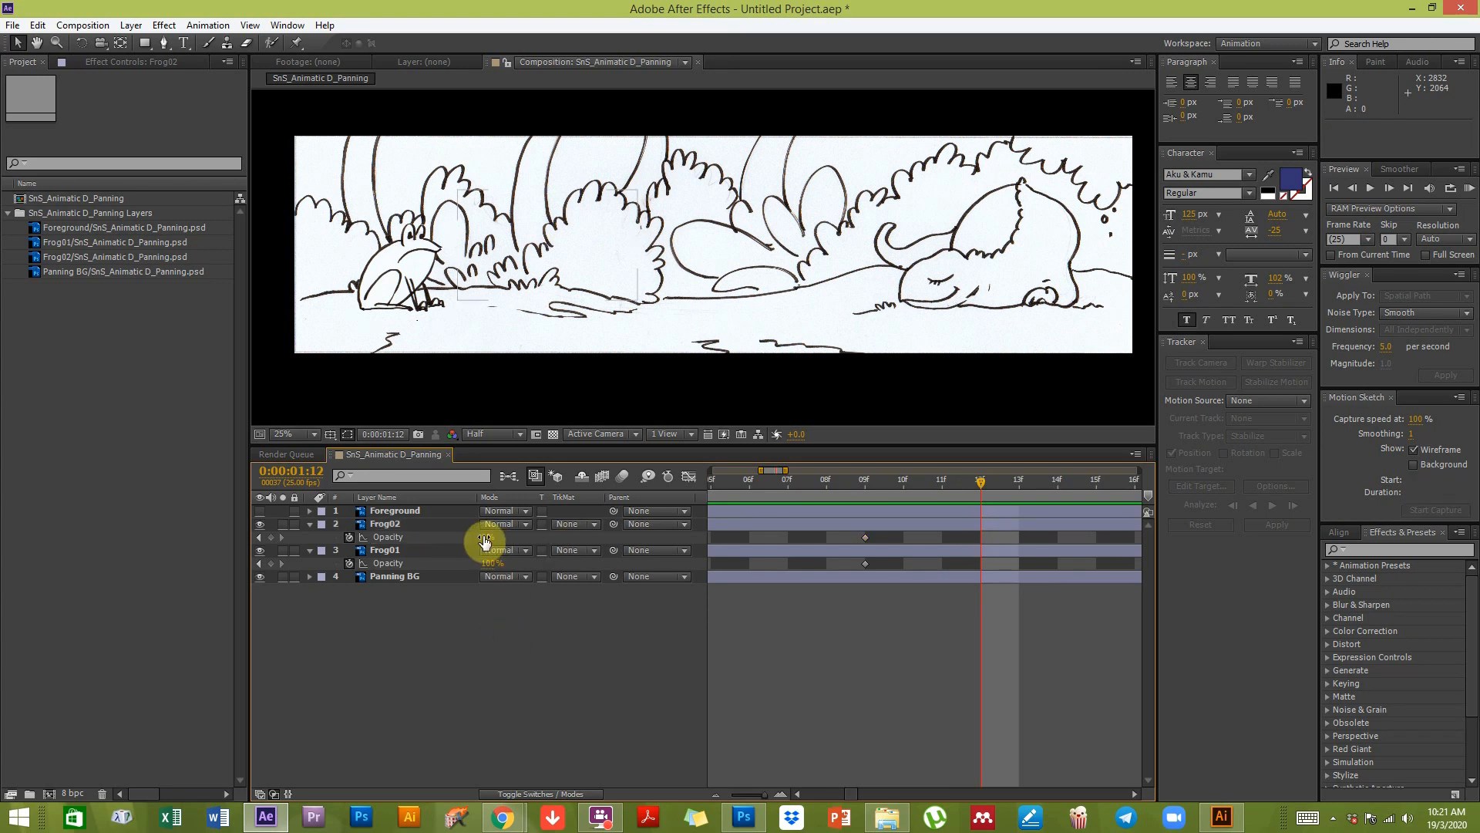
pyautogui.moveTo(487, 536); pyautogui.dragTo(643, 513)
pyautogui.moveTo(518, 247); pyautogui.dragTo(461, 227)
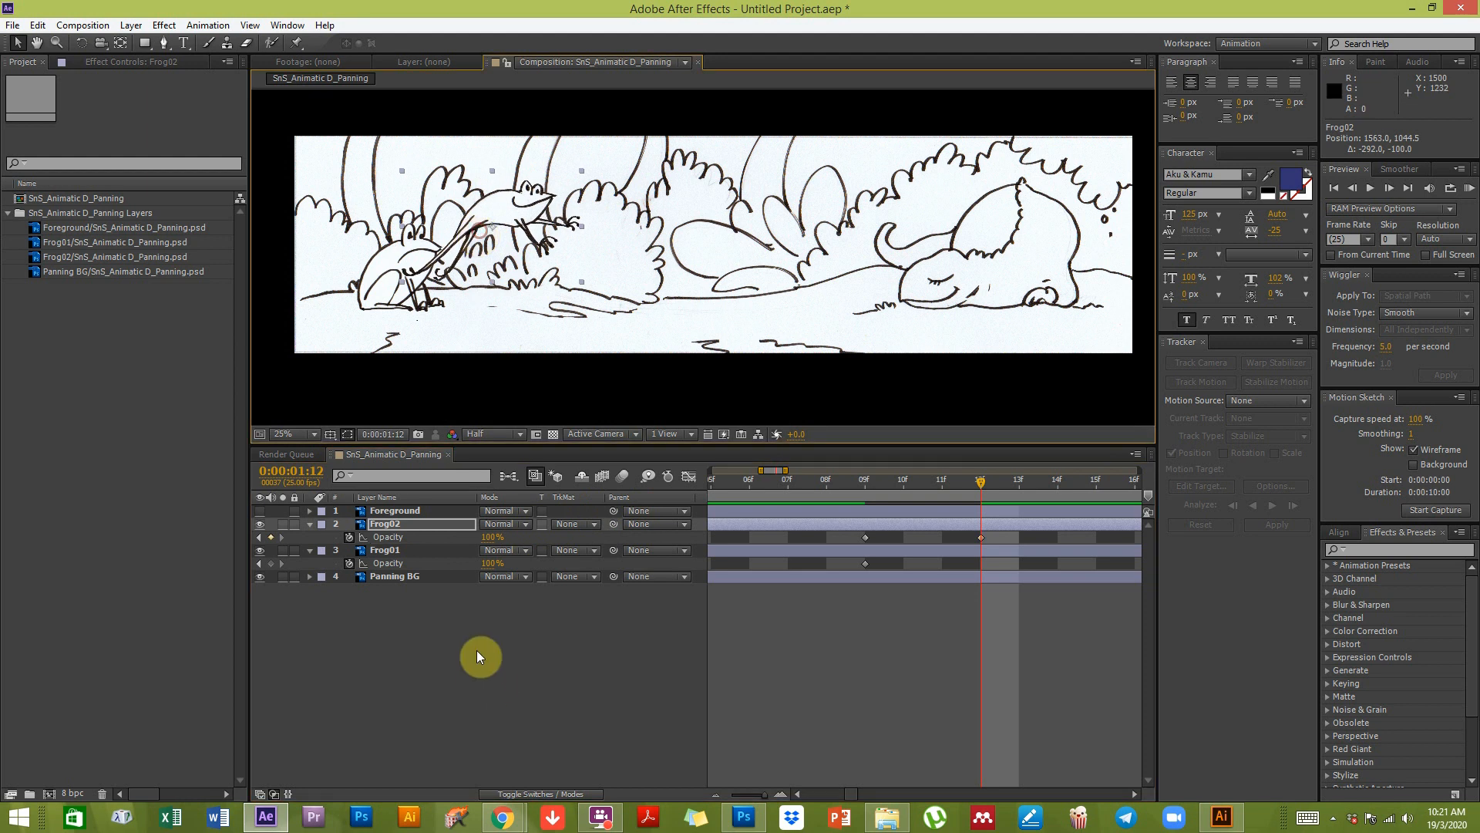
# Step: Keyframe Frog01's opacity at 0% at 0:00:01:12 and trim the layer's end to that frame
pyautogui.moveTo(486, 569); pyautogui.dragTo(331, 584)
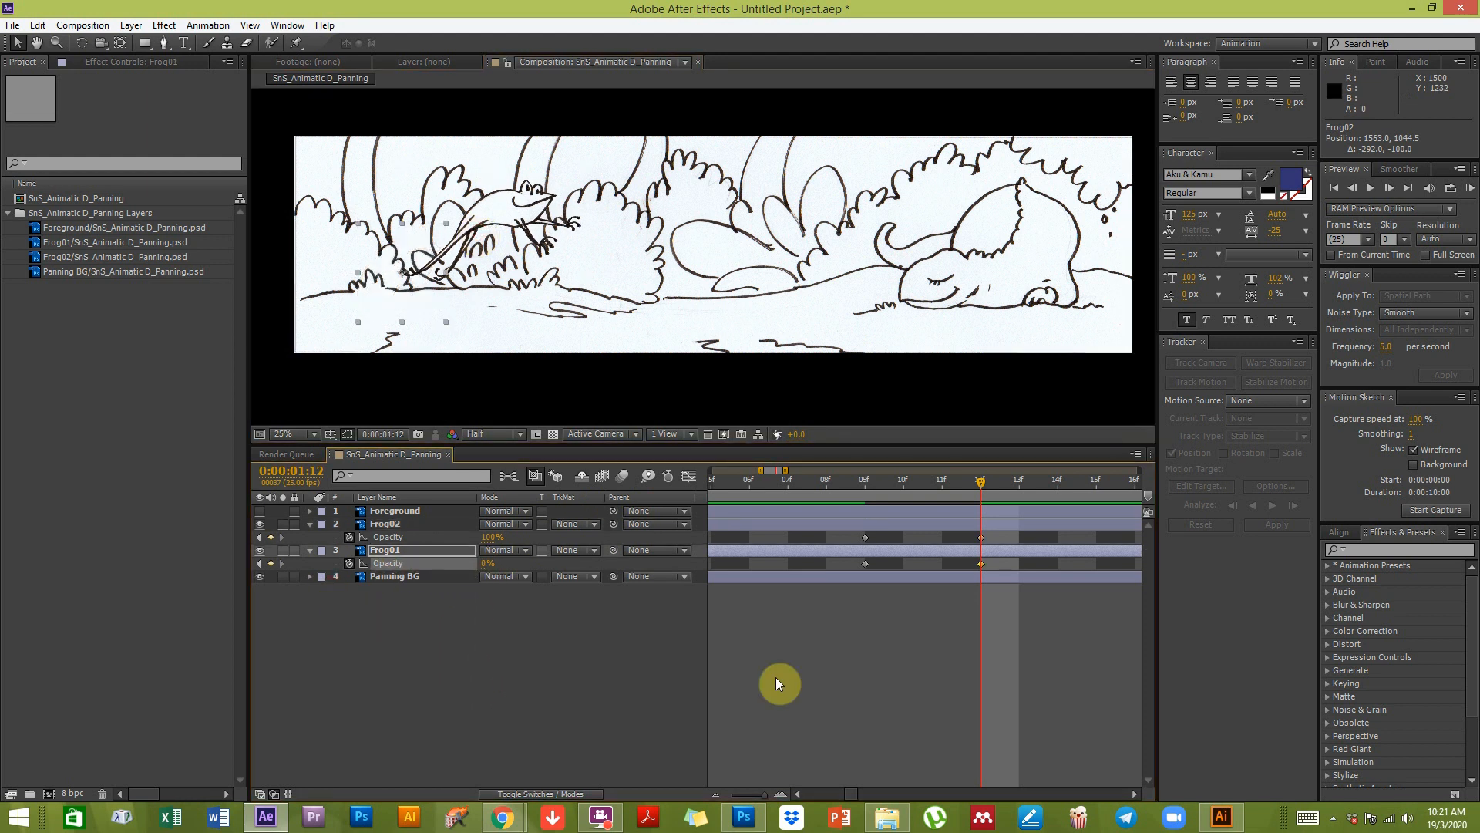
pyautogui.press('space')
pyautogui.moveTo(1045, 641); pyautogui.dragTo(942, 661)
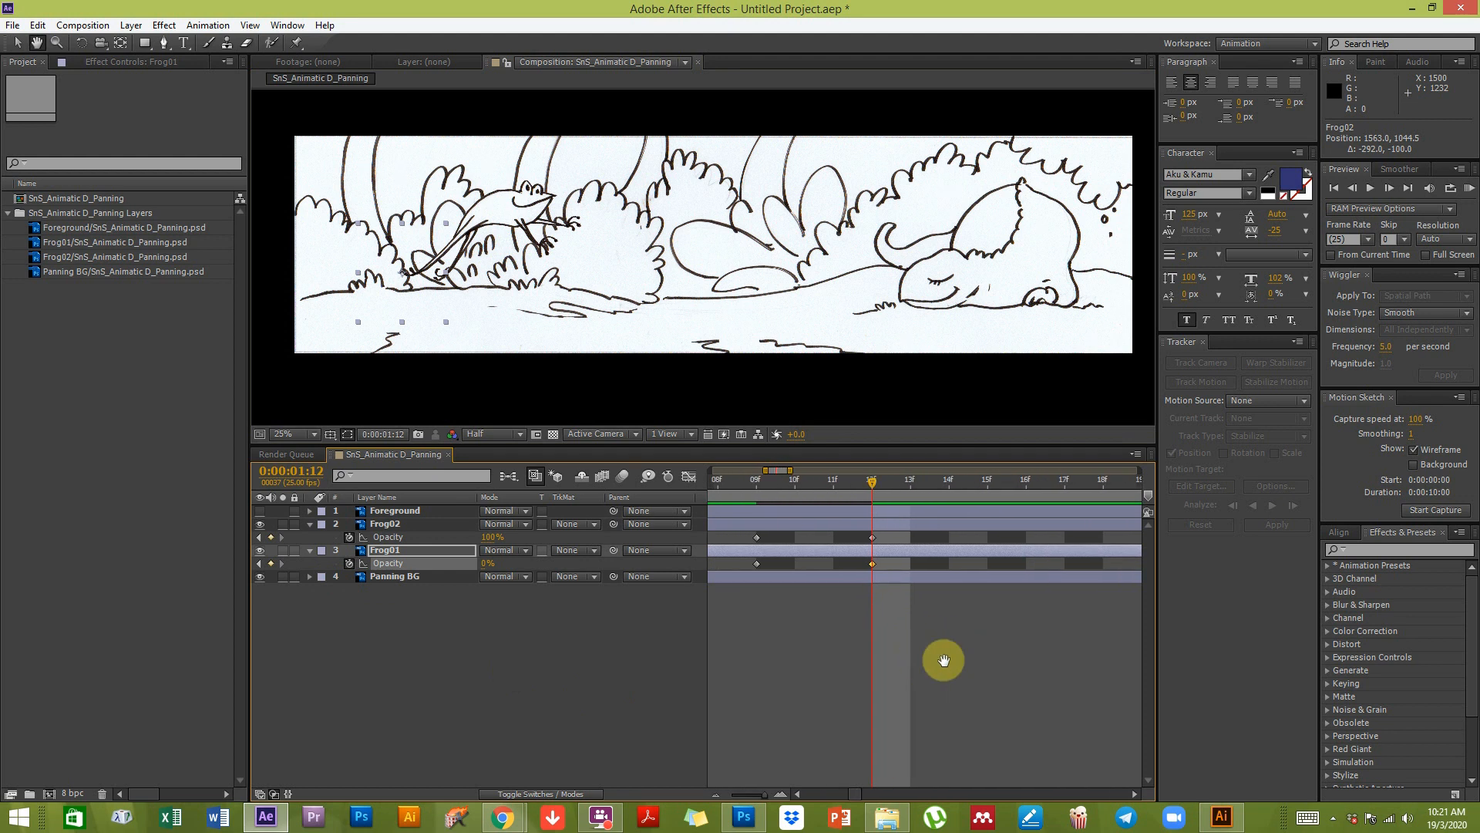
pyautogui.click(874, 562)
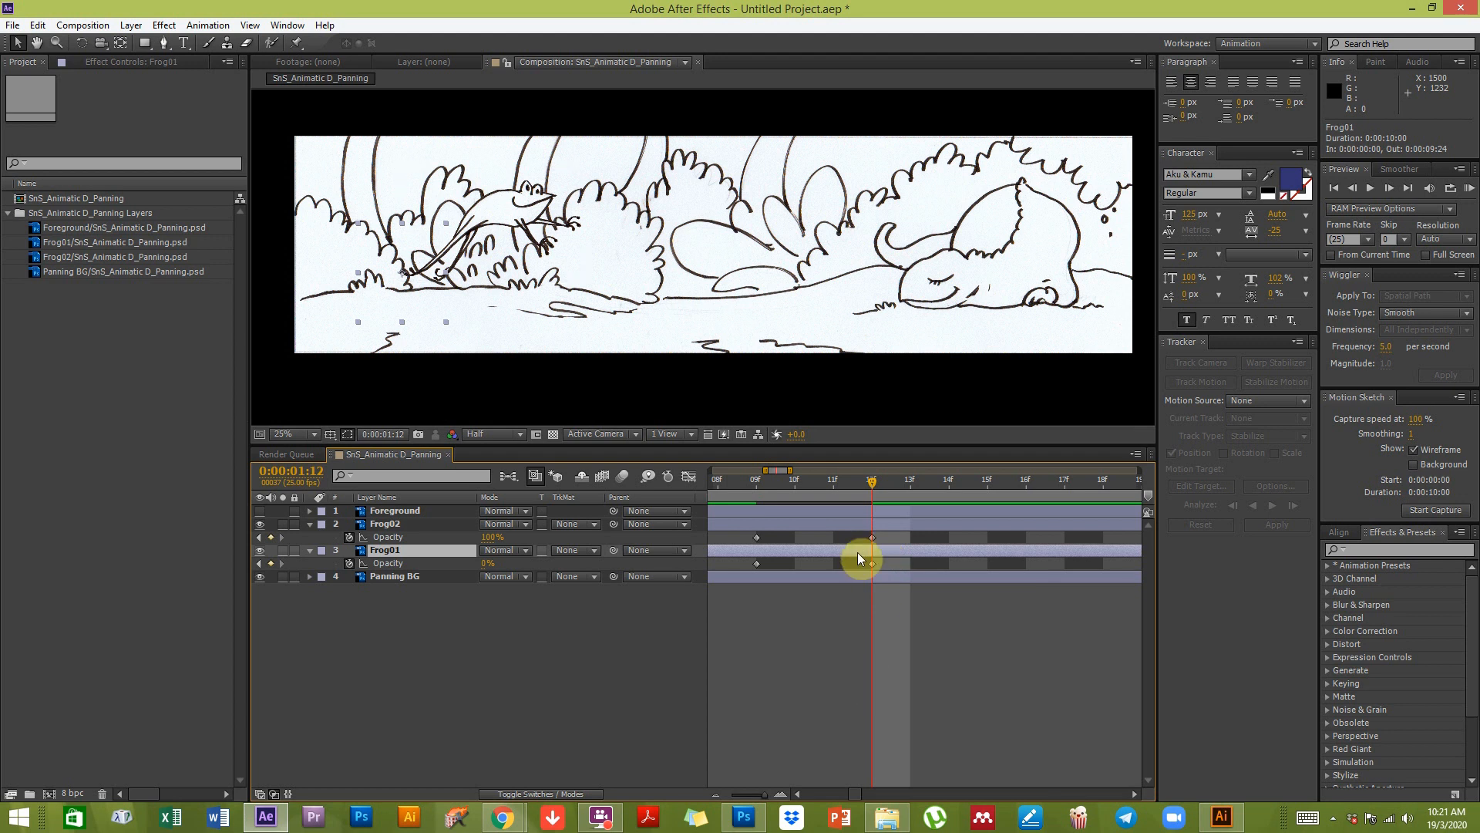
pyautogui.hotkey('alt', ']')
# Step: Keyframe Frog02's opacity at 0% at 0:00:01:15 and trim the layer's end to that frame
pyautogui.click(872, 524)
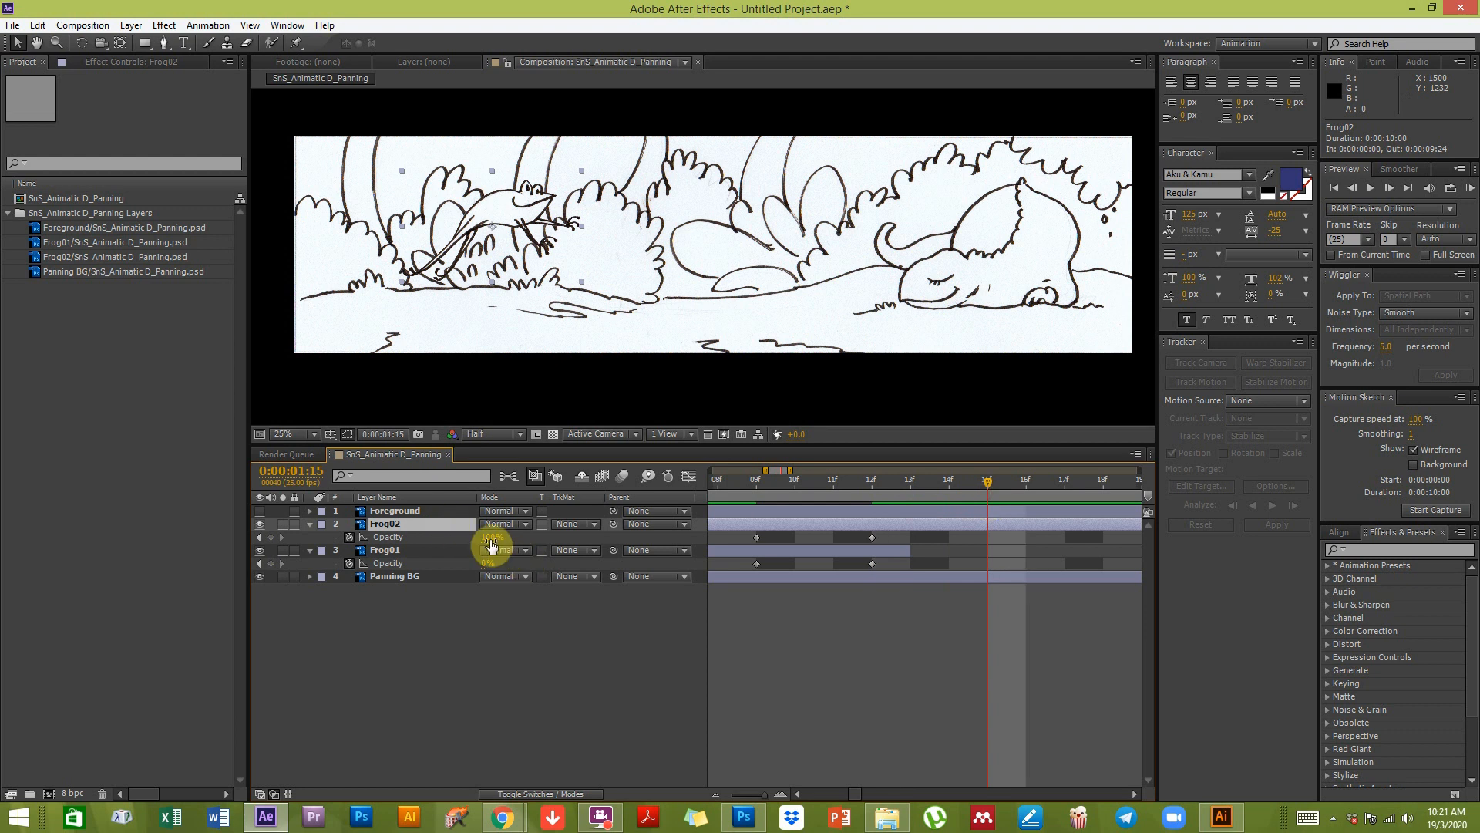
pyautogui.moveTo(490, 546); pyautogui.dragTo(248, 545)
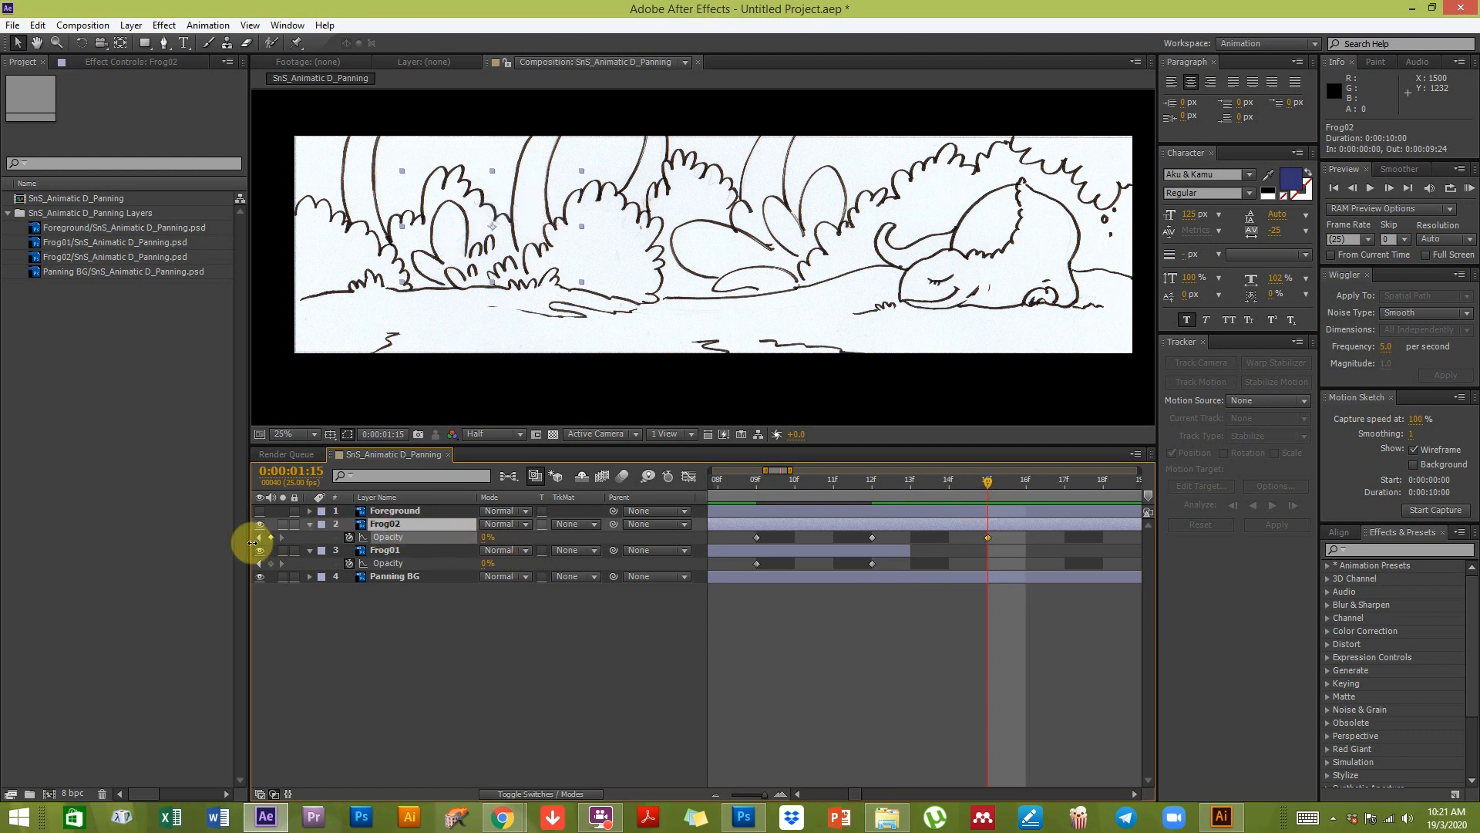
pyautogui.click(976, 525)
pyautogui.hotkey('alt', ']')
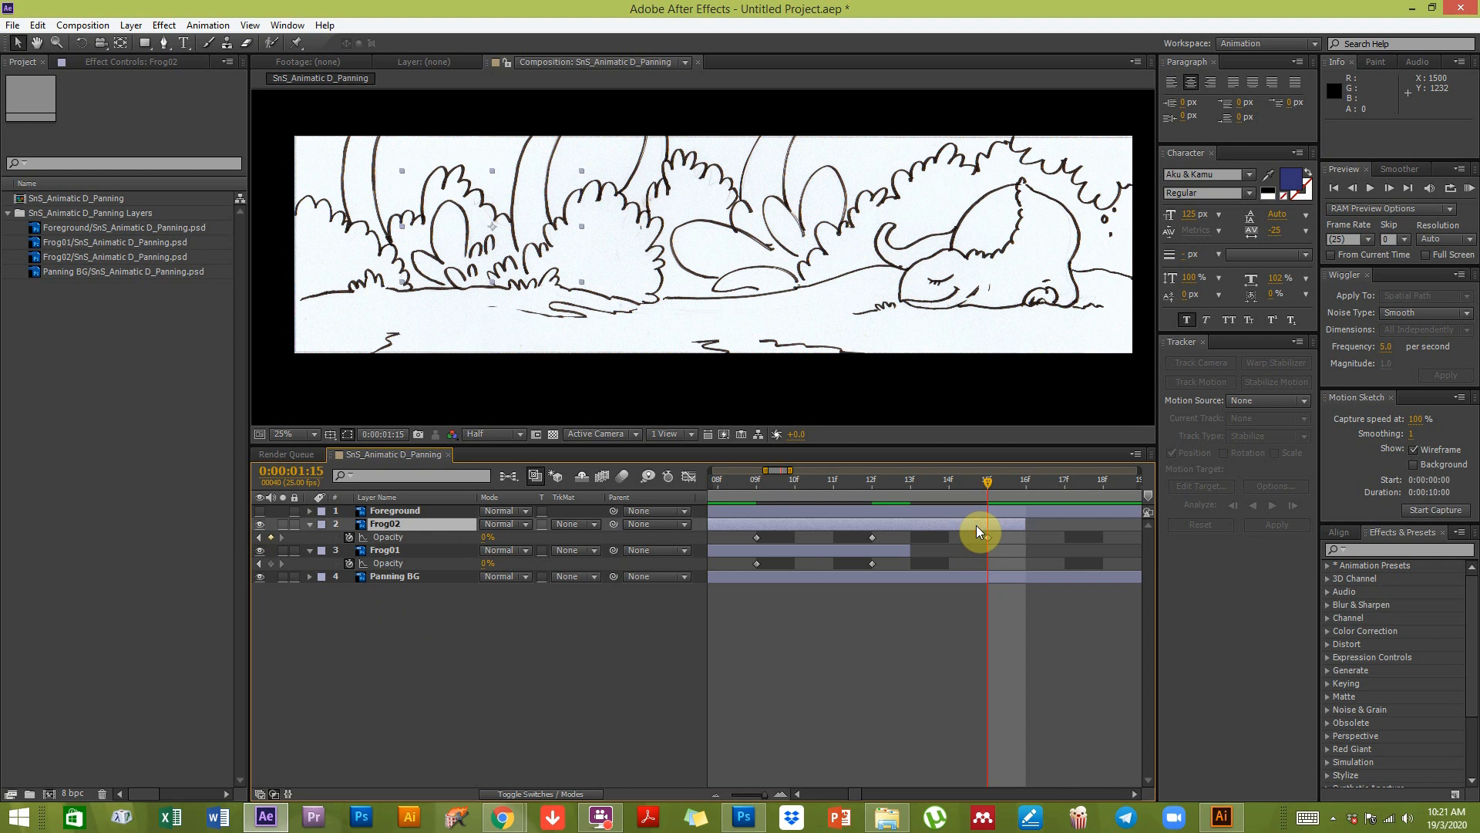
pyautogui.click(846, 691)
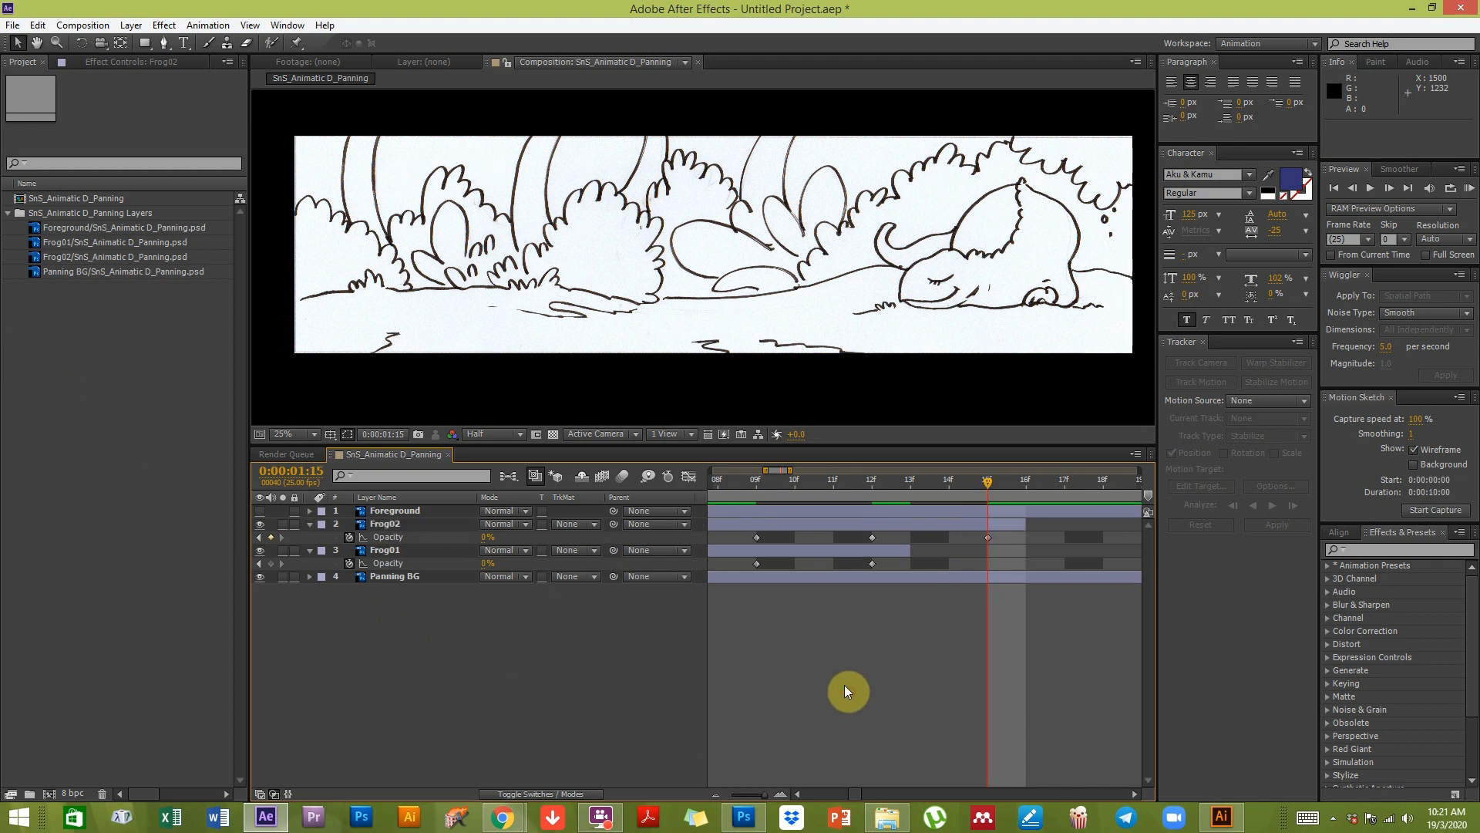
# Step: Review the frog opacity changes within the full composition duration, going back from 0:00:01:15 to 0:00:01:09
pyautogui.click(400, 555)
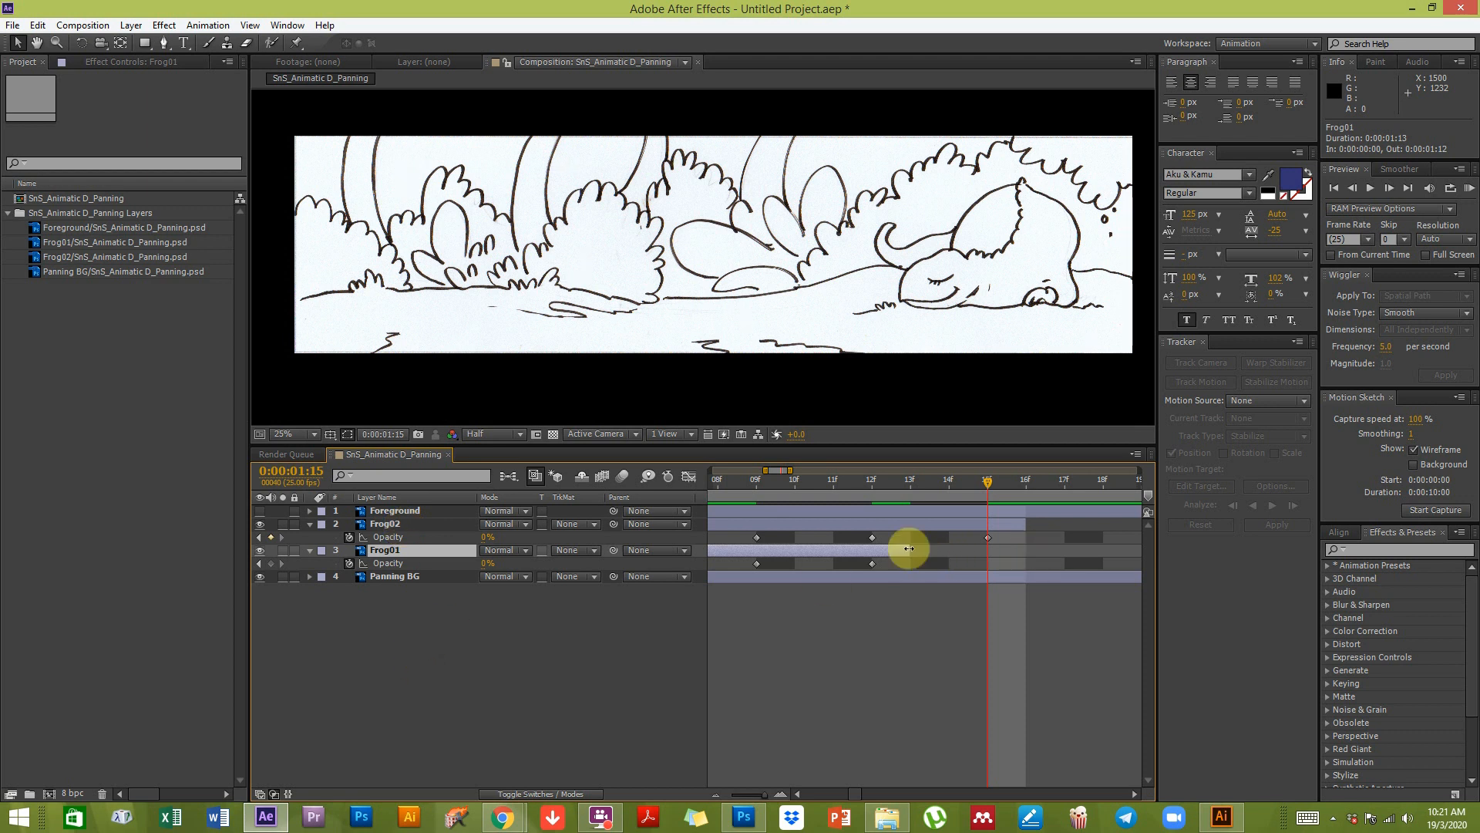
pyautogui.moveTo(763, 794); pyautogui.dragTo(704, 793)
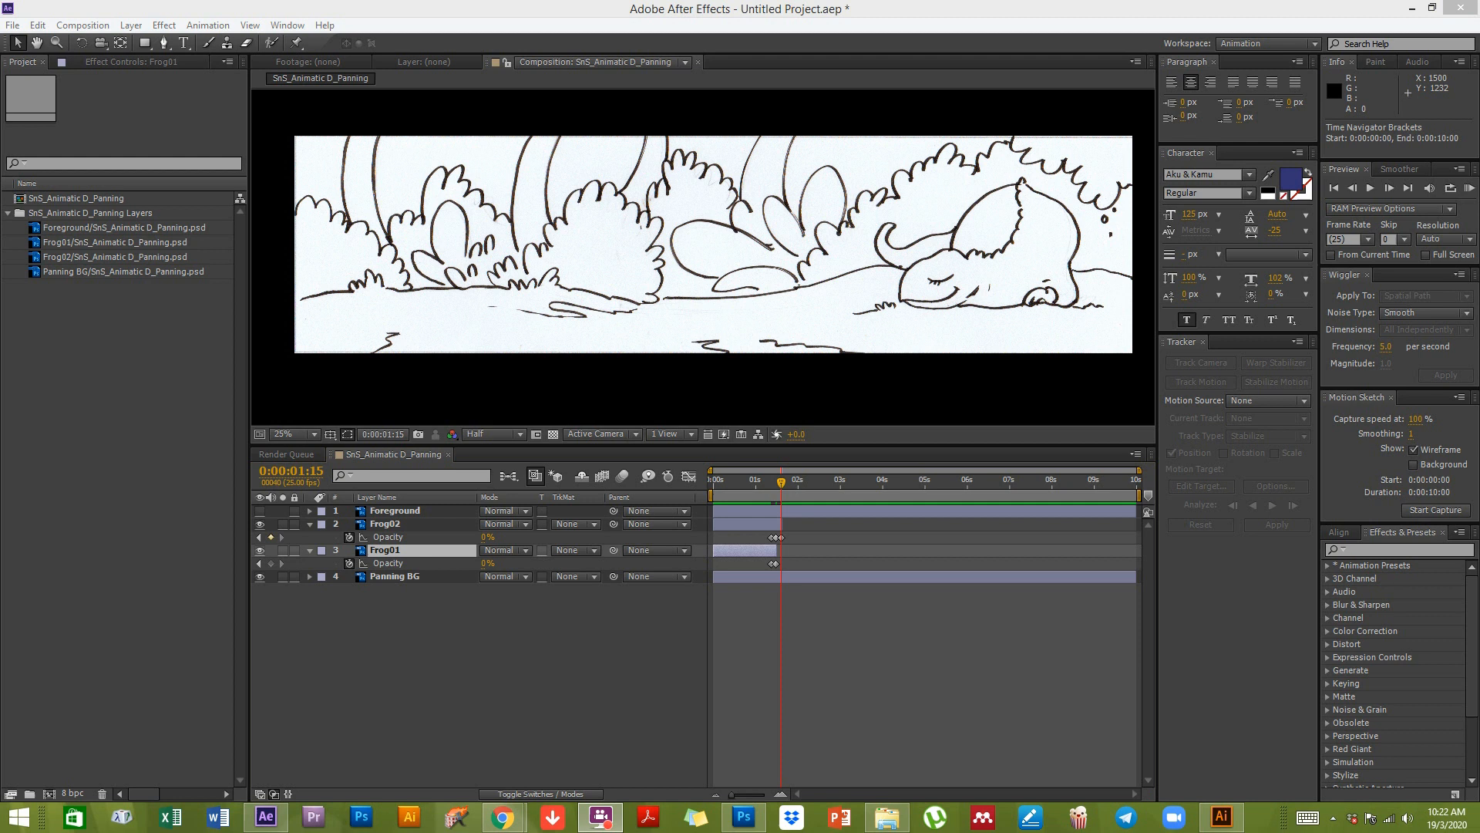
pyautogui.click(959, 415)
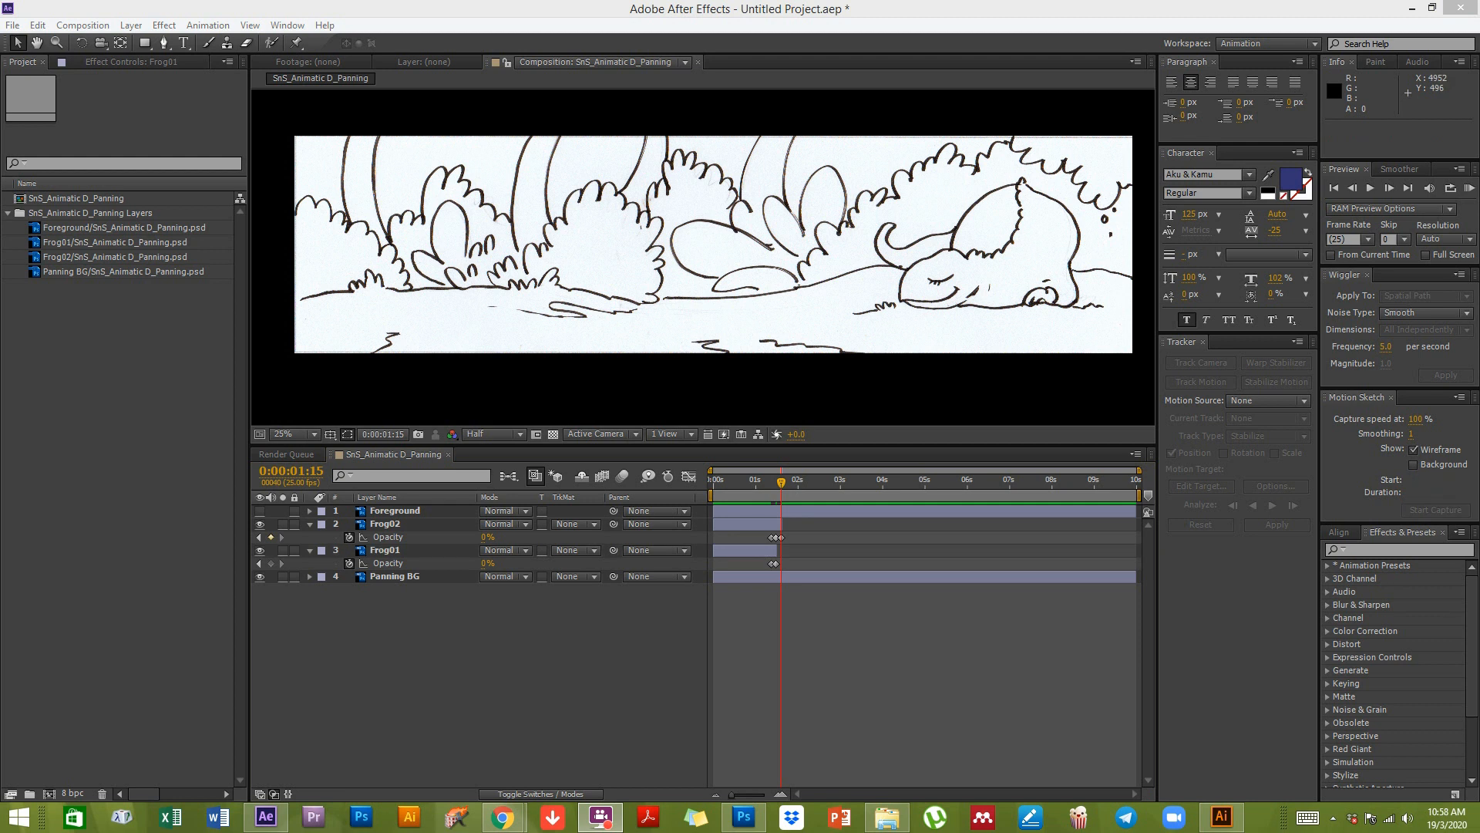
pyautogui.click(779, 538)
pyautogui.click(780, 600)
pyautogui.click(780, 499)
pyautogui.moveTo(777, 492); pyautogui.dragTo(771, 493)
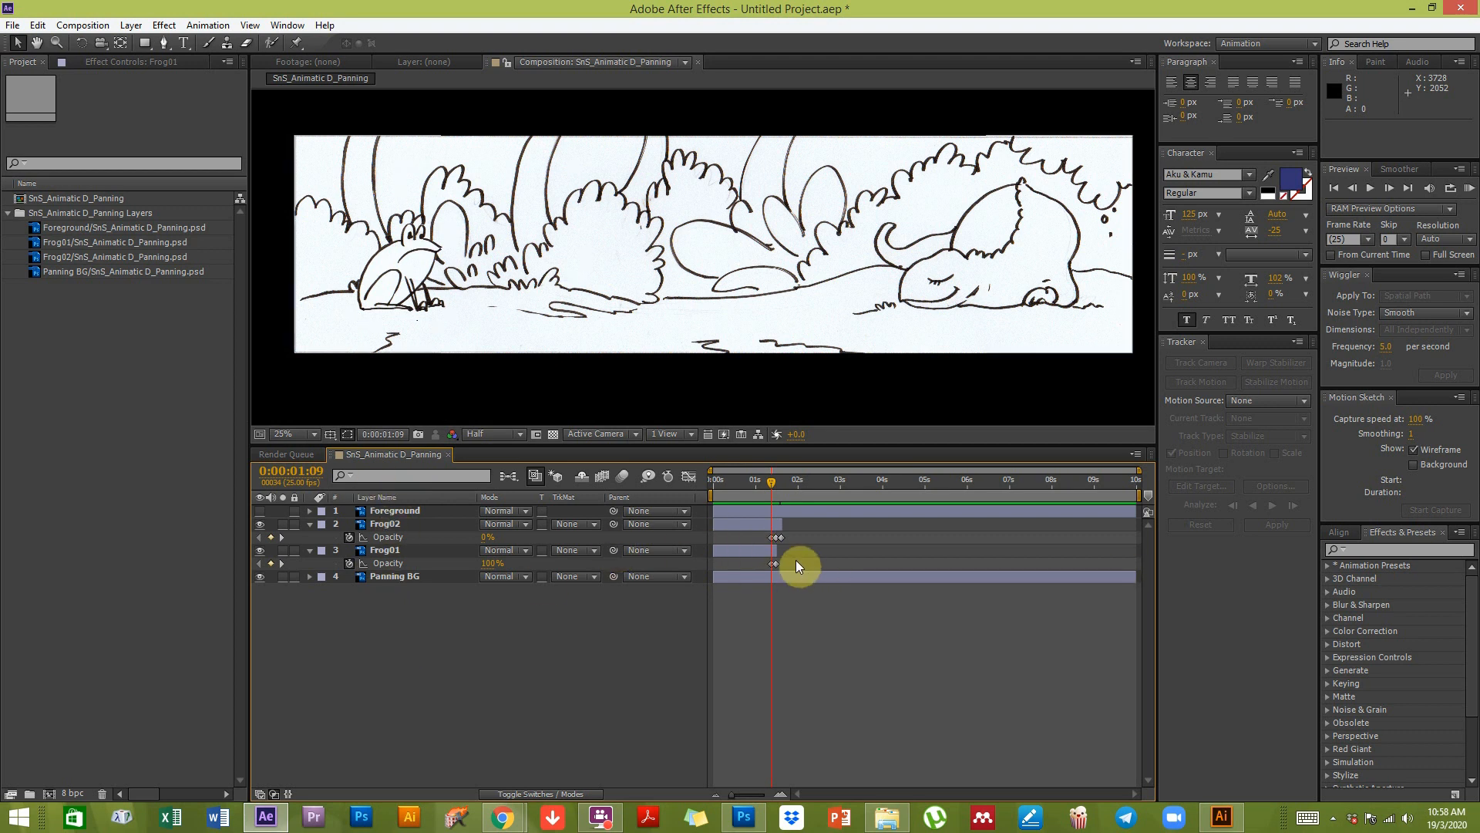
pyautogui.click(380, 549)
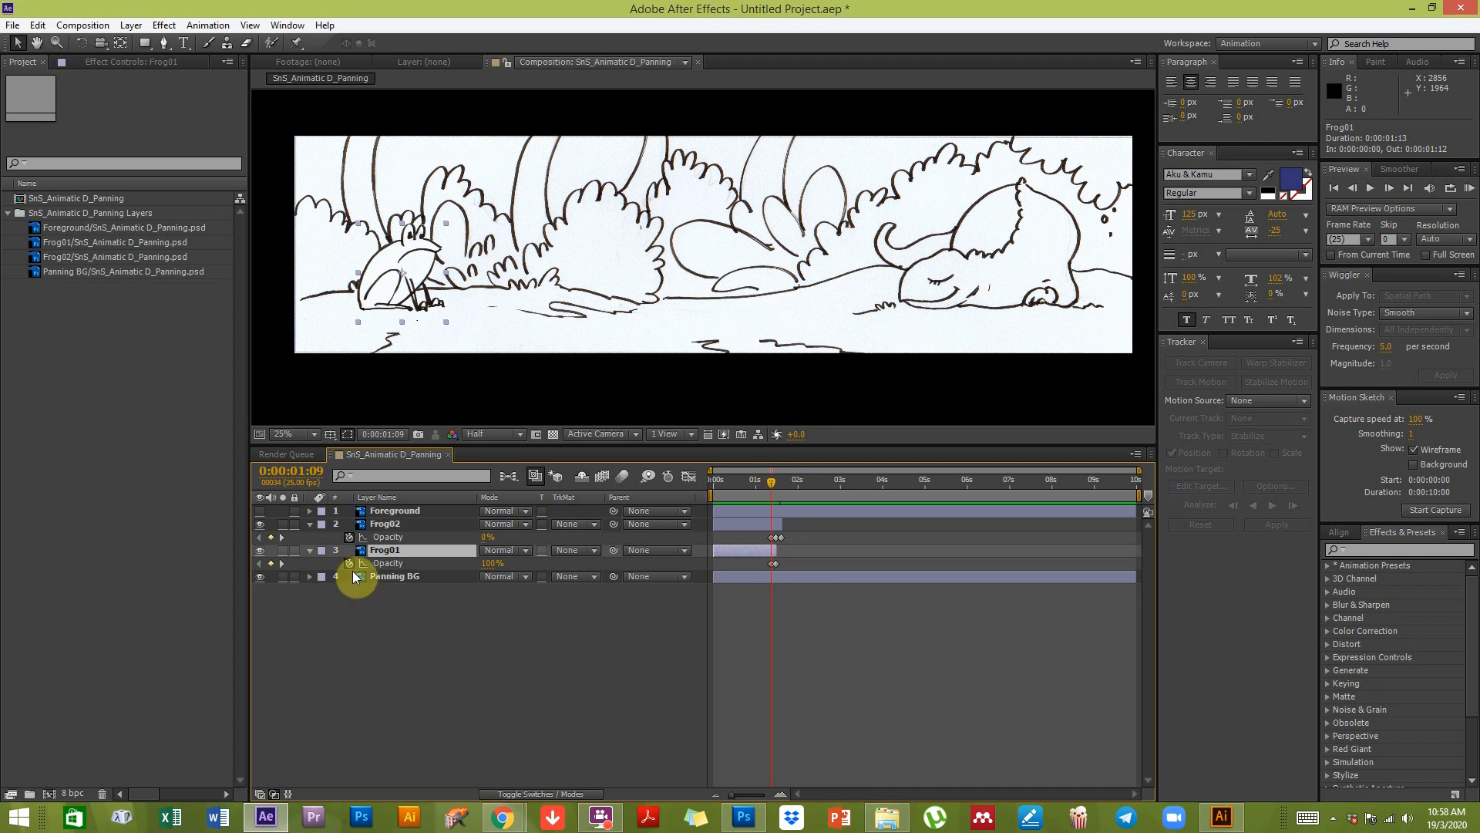
pyautogui.hotkey('ctrl', 'd')
pyautogui.moveTo(780, 546); pyautogui.dragTo(831, 610)
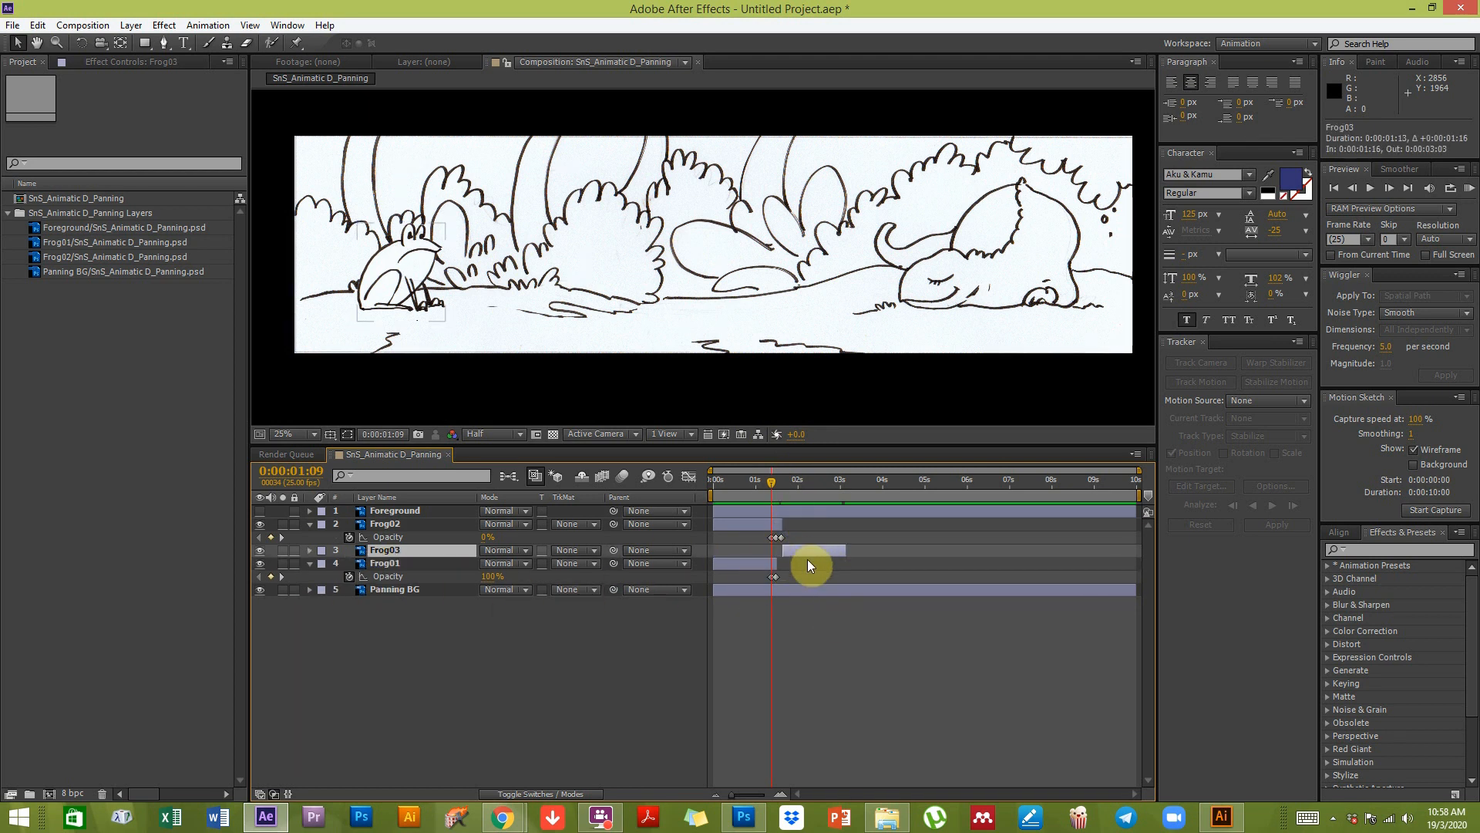
pyautogui.press('Delete')
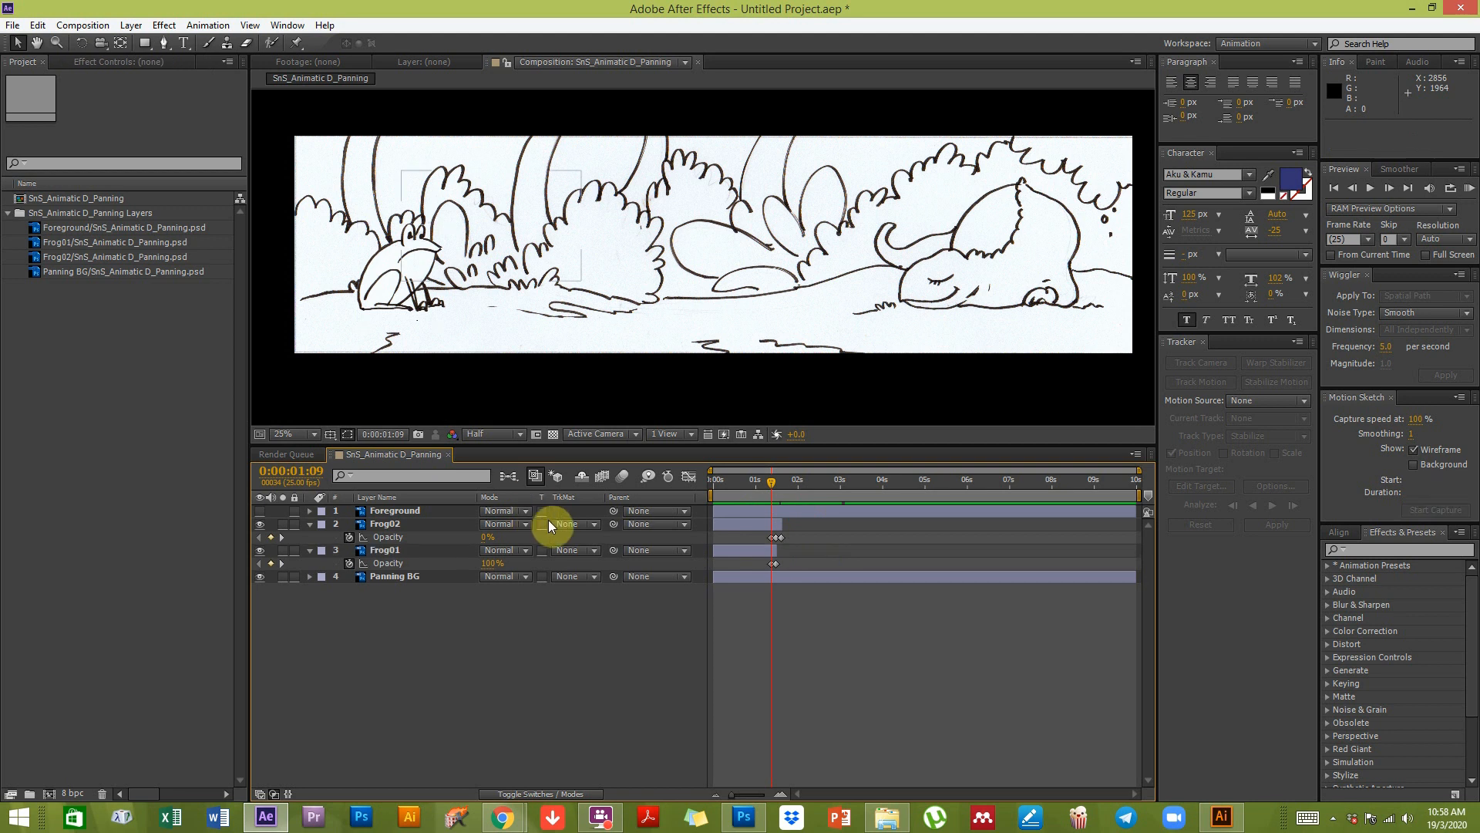
# Step: Extend the ends of the Frog02 and Frog01 layers back out to the end of the composition
pyautogui.click(390, 525)
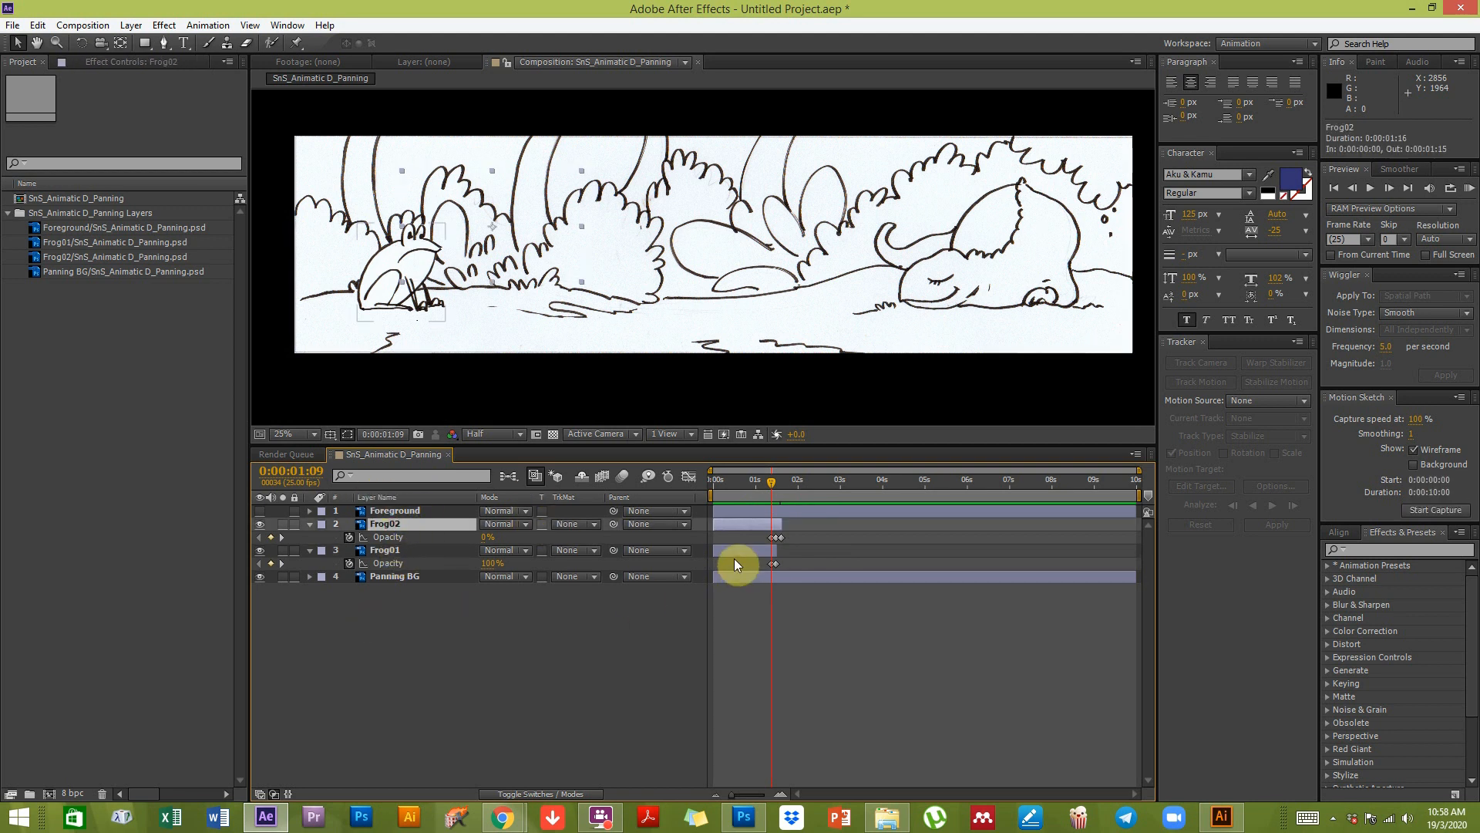
pyautogui.click(774, 563)
pyautogui.moveTo(780, 554); pyautogui.dragTo(776, 555)
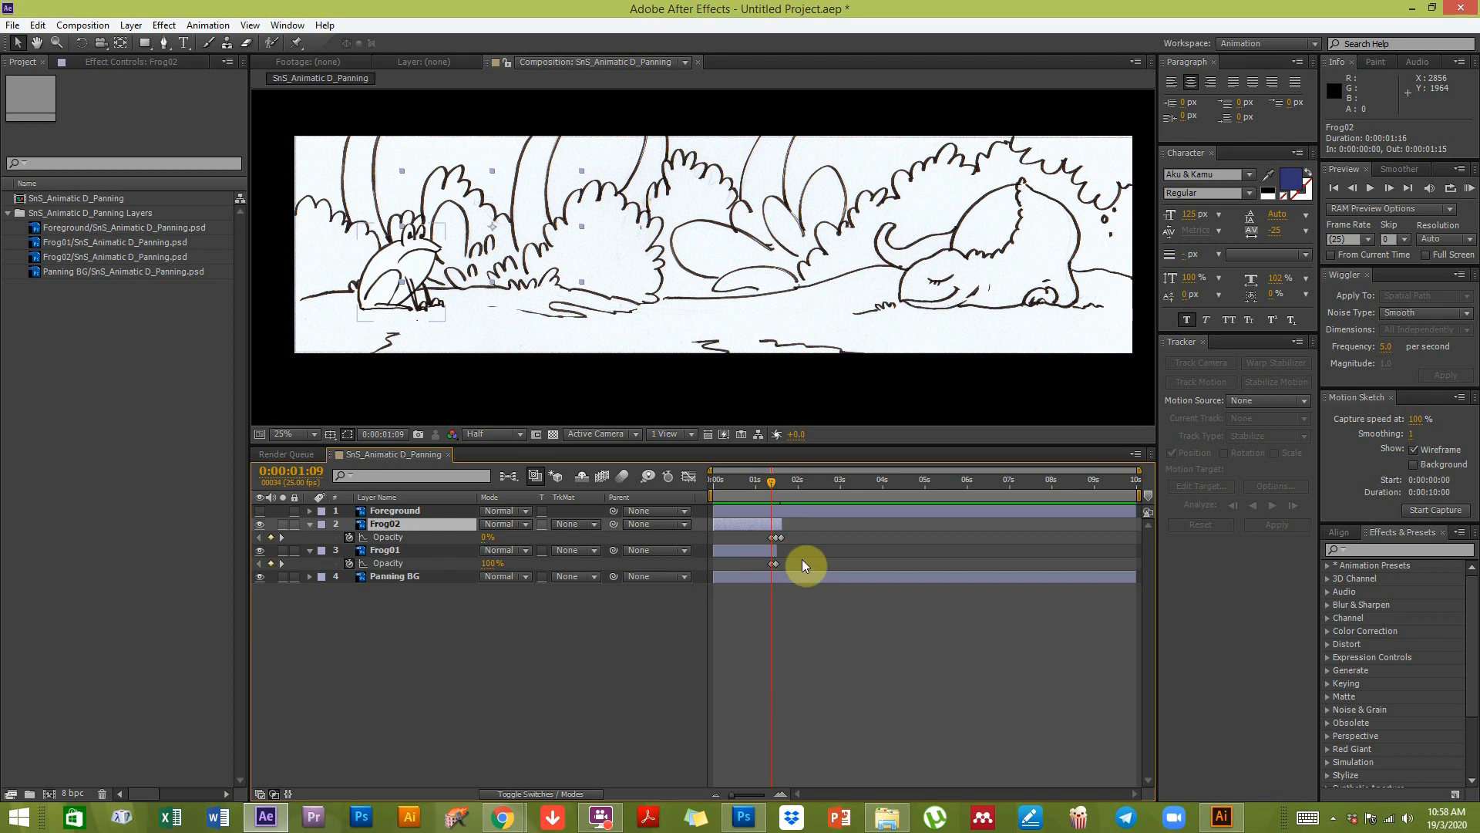
pyautogui.click(773, 480)
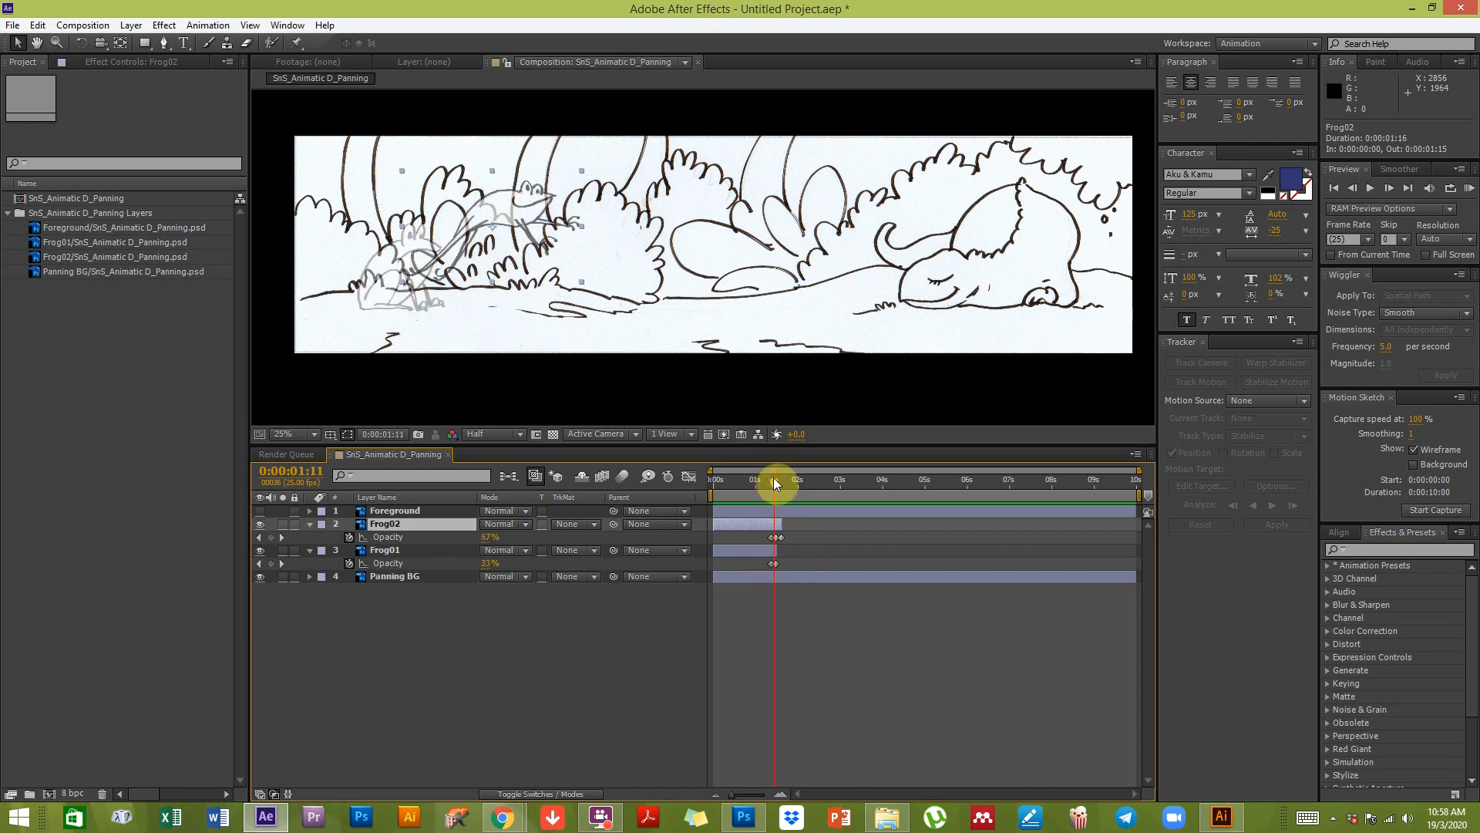
pyautogui.moveTo(780, 524); pyautogui.dragTo(1137, 524)
pyautogui.moveTo(776, 551); pyautogui.dragTo(1139, 550)
# Step: Delete Frog02's last opacity keyframe at 0:00:01:15, keeping the ones at 0:00:01:09 and 0:00:01:12
pyautogui.moveTo(776, 484); pyautogui.dragTo(775, 487)
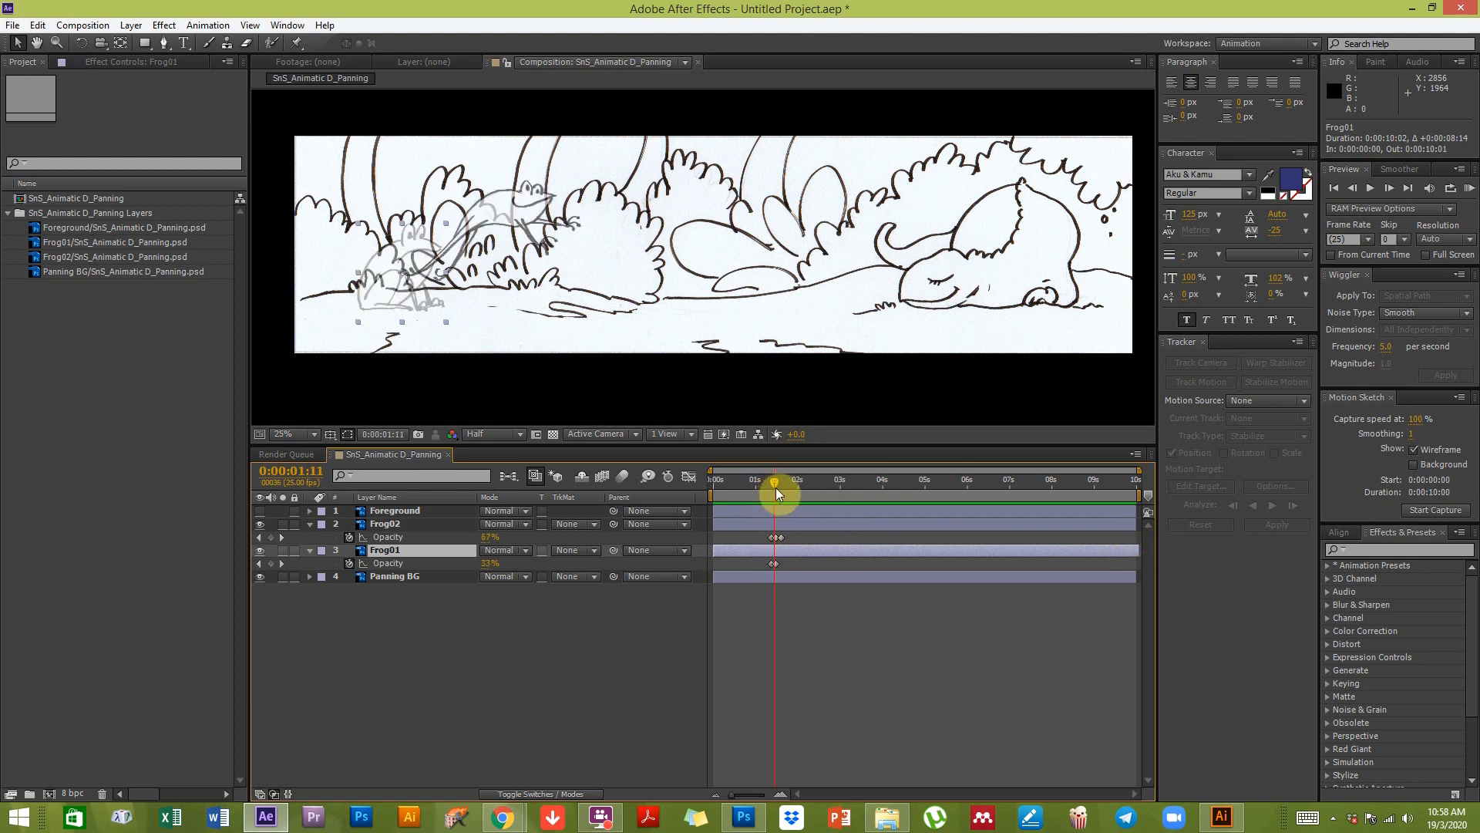
pyautogui.press('=')
pyautogui.press('=')
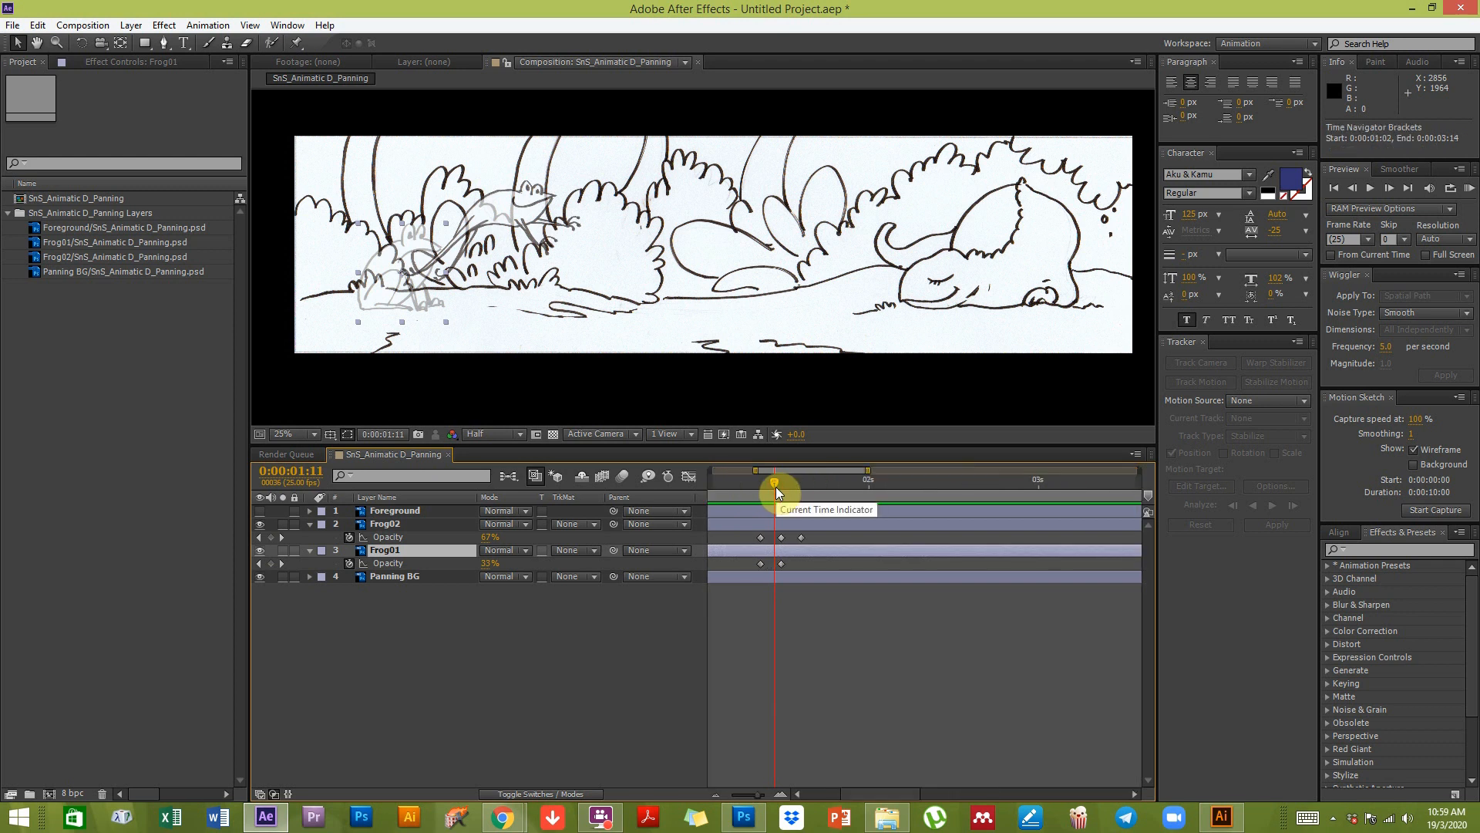
pyautogui.click(758, 485)
pyautogui.moveTo(758, 487); pyautogui.dragTo(782, 486)
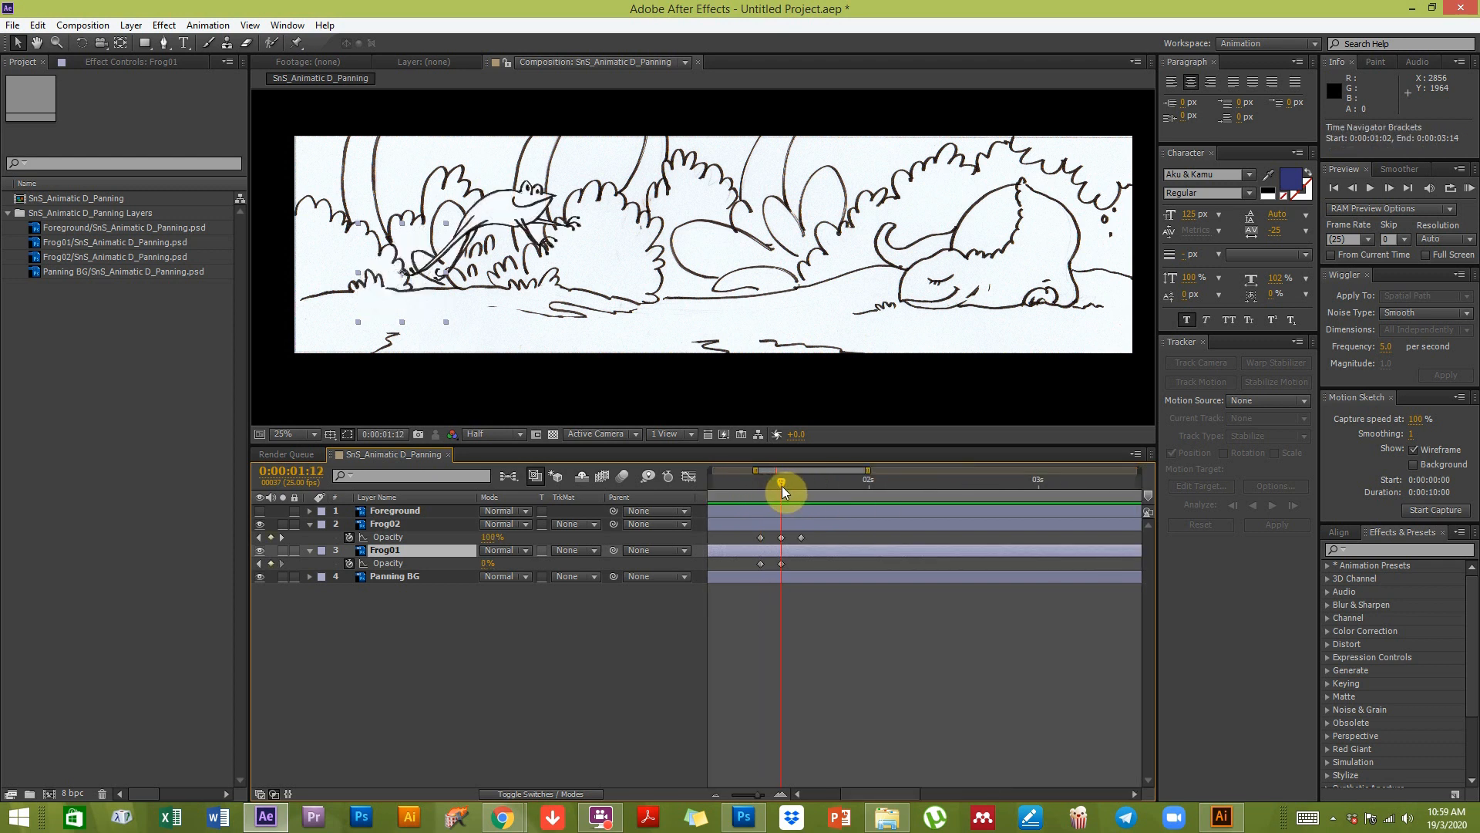
pyautogui.click(761, 487)
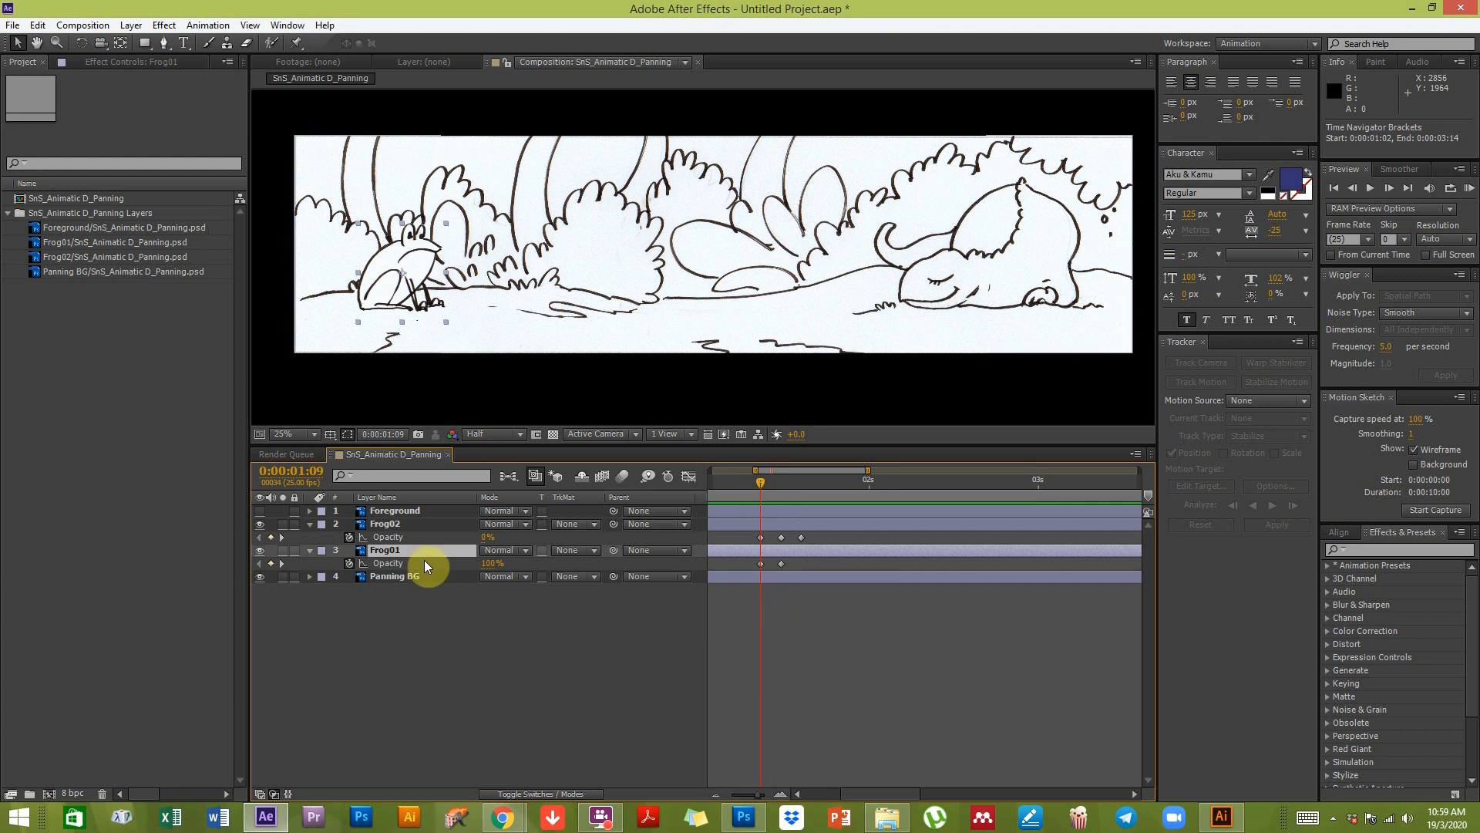
pyautogui.click(802, 538)
pyautogui.press('Delete')
pyautogui.moveTo(757, 487); pyautogui.dragTo(783, 482)
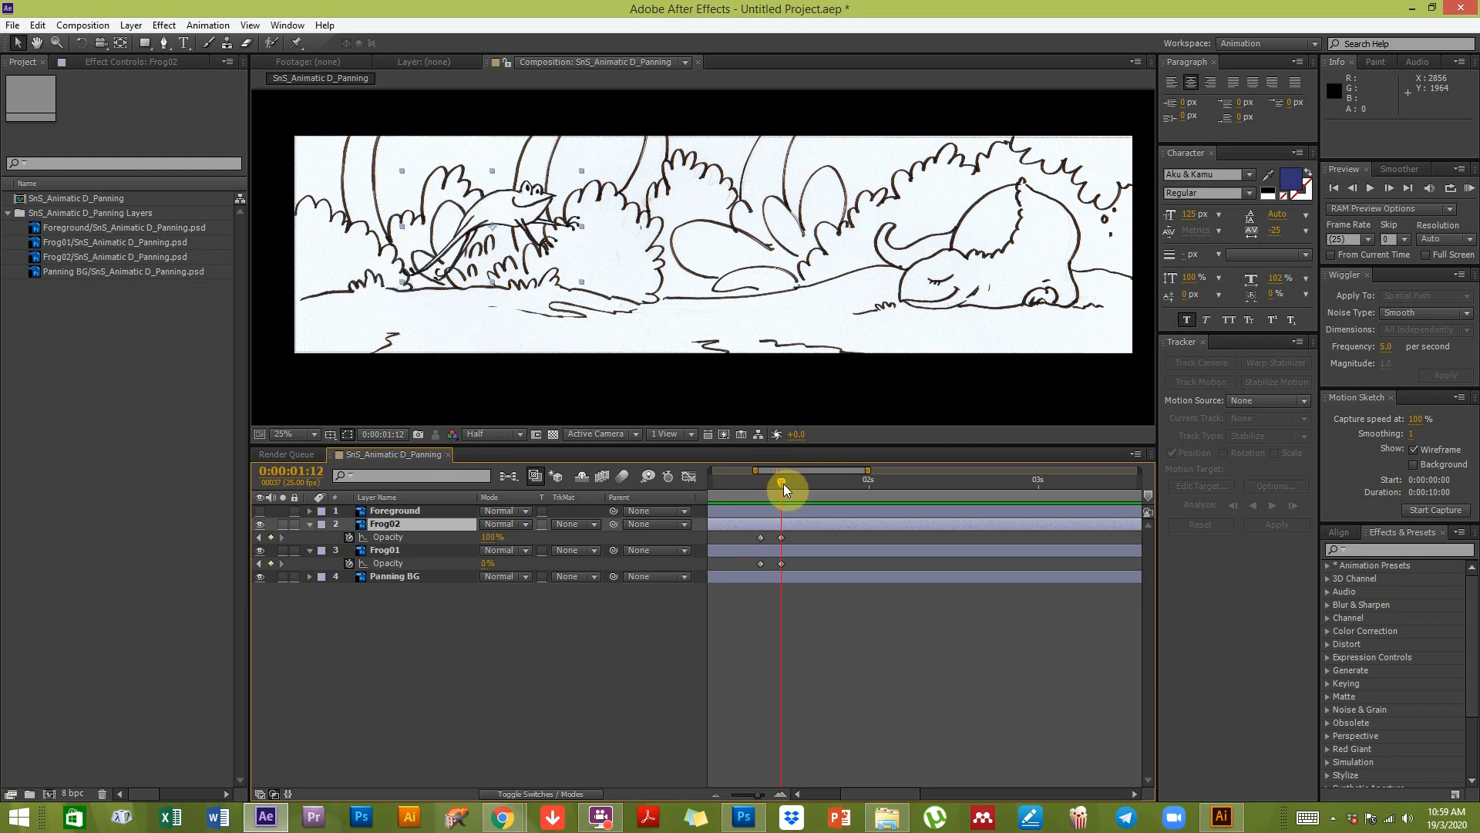
# Step: Add an opacity keyframe holding 100% to Frog02 at 0:00:01:22
pyautogui.click(391, 536)
pyautogui.click(386, 528)
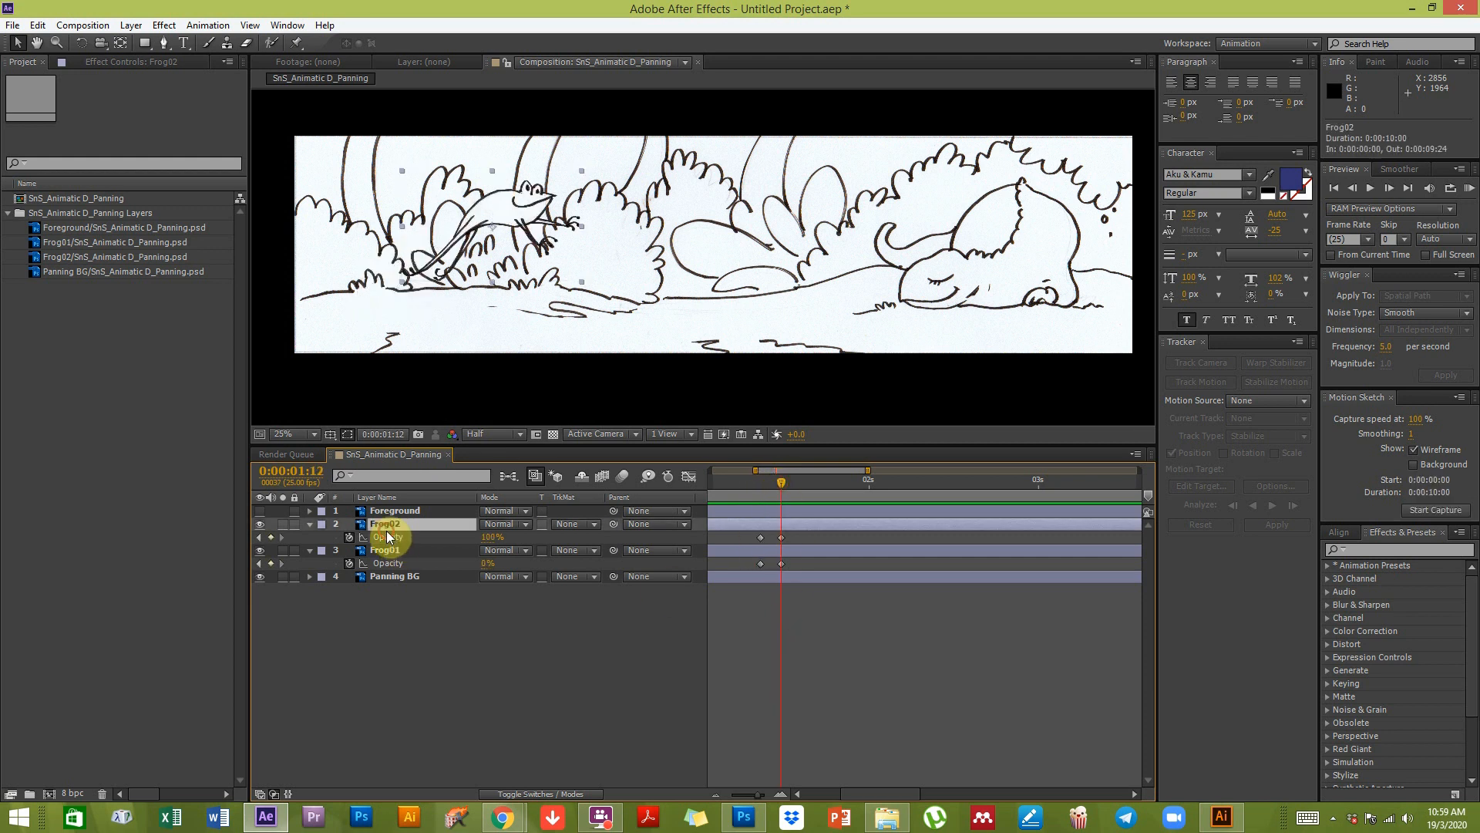
pyautogui.click(785, 489)
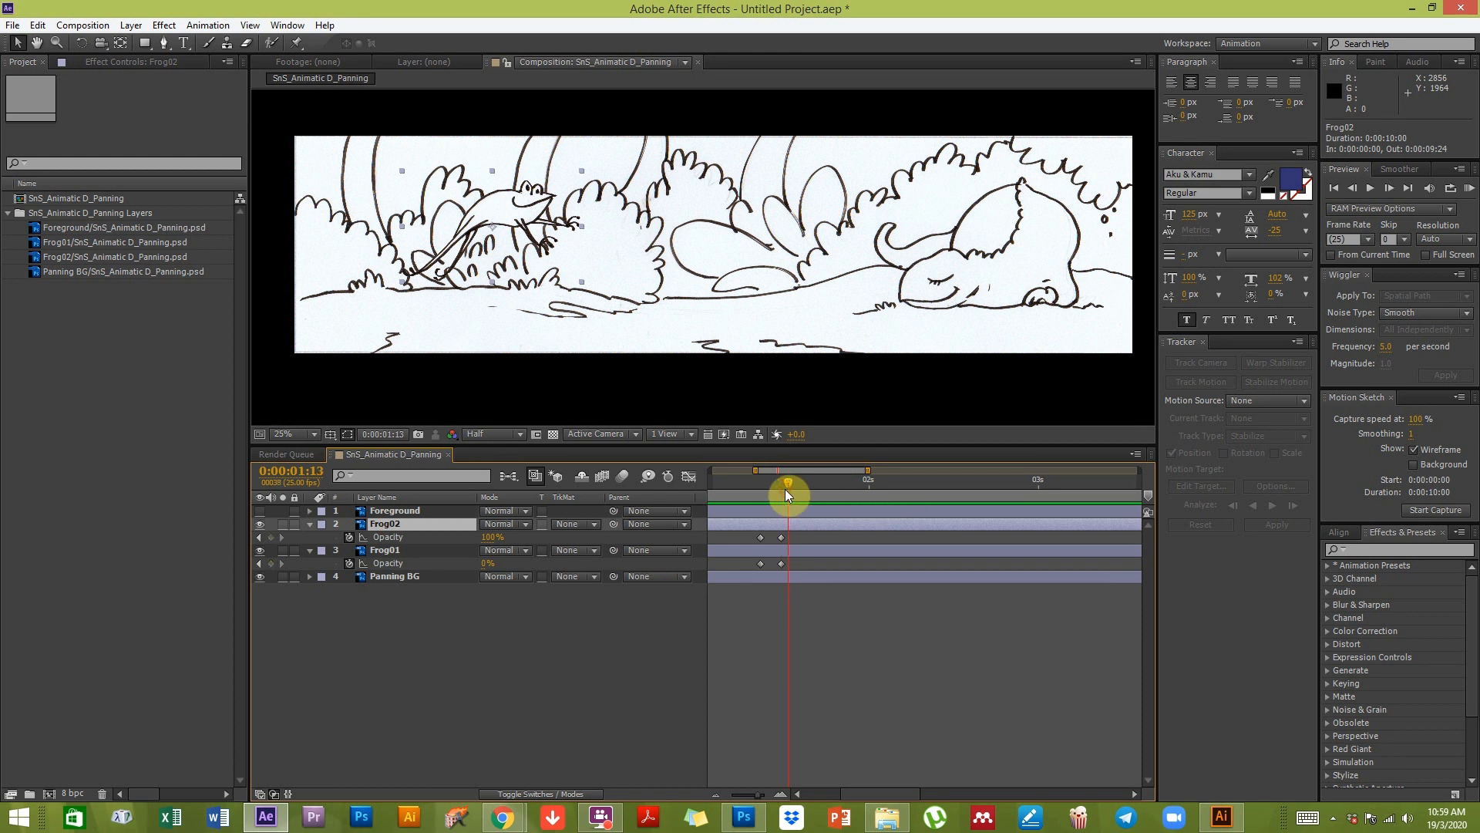
pyautogui.moveTo(796, 489); pyautogui.dragTo(849, 484)
pyautogui.click(702, 661)
pyautogui.click(270, 538)
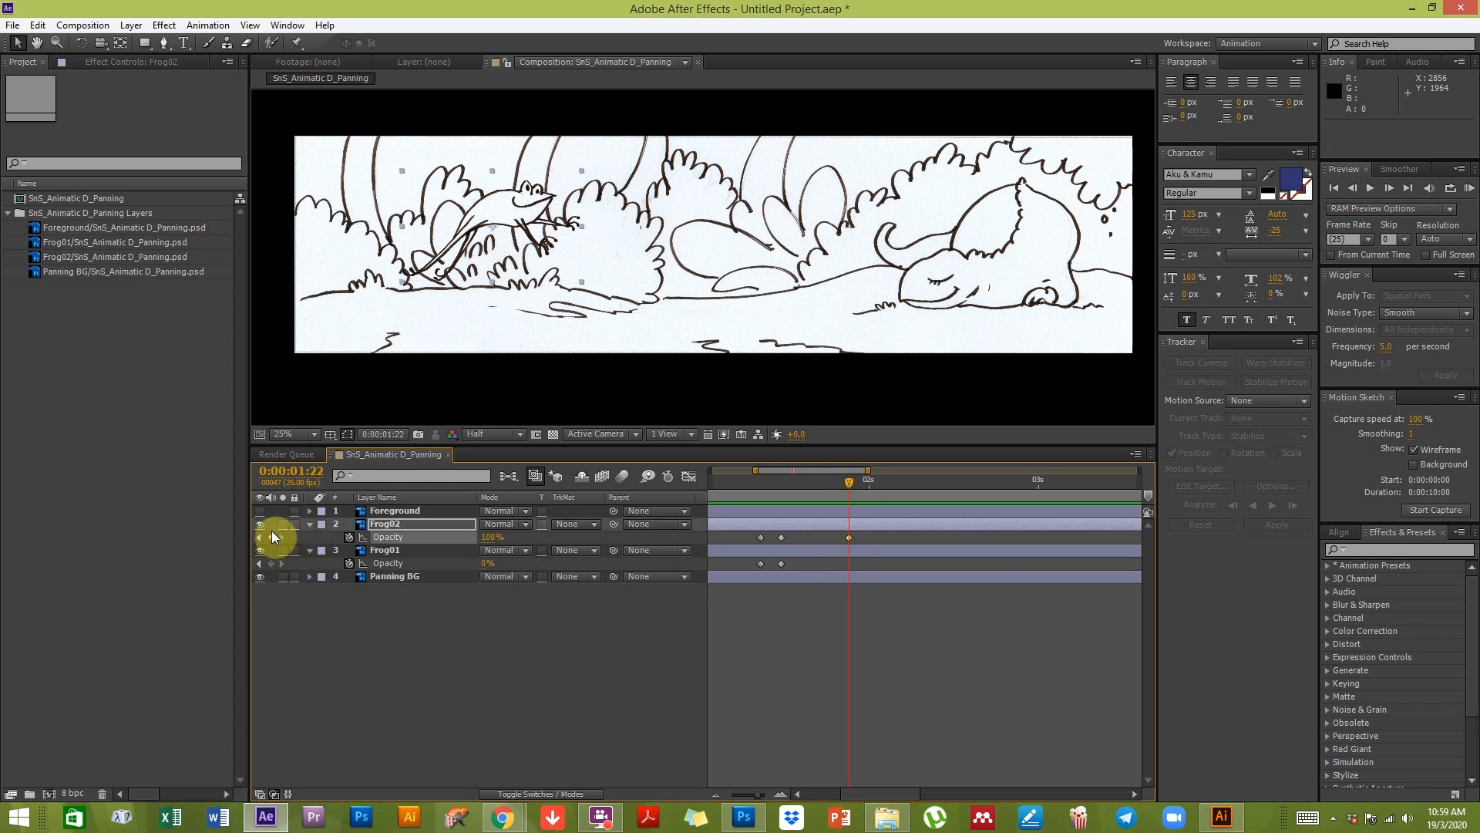
# Step: Delete Frog02's opacity keyframe at 0:00:01:22, add it once more and delete it again
pyautogui.click(806, 535)
pyautogui.click(782, 538)
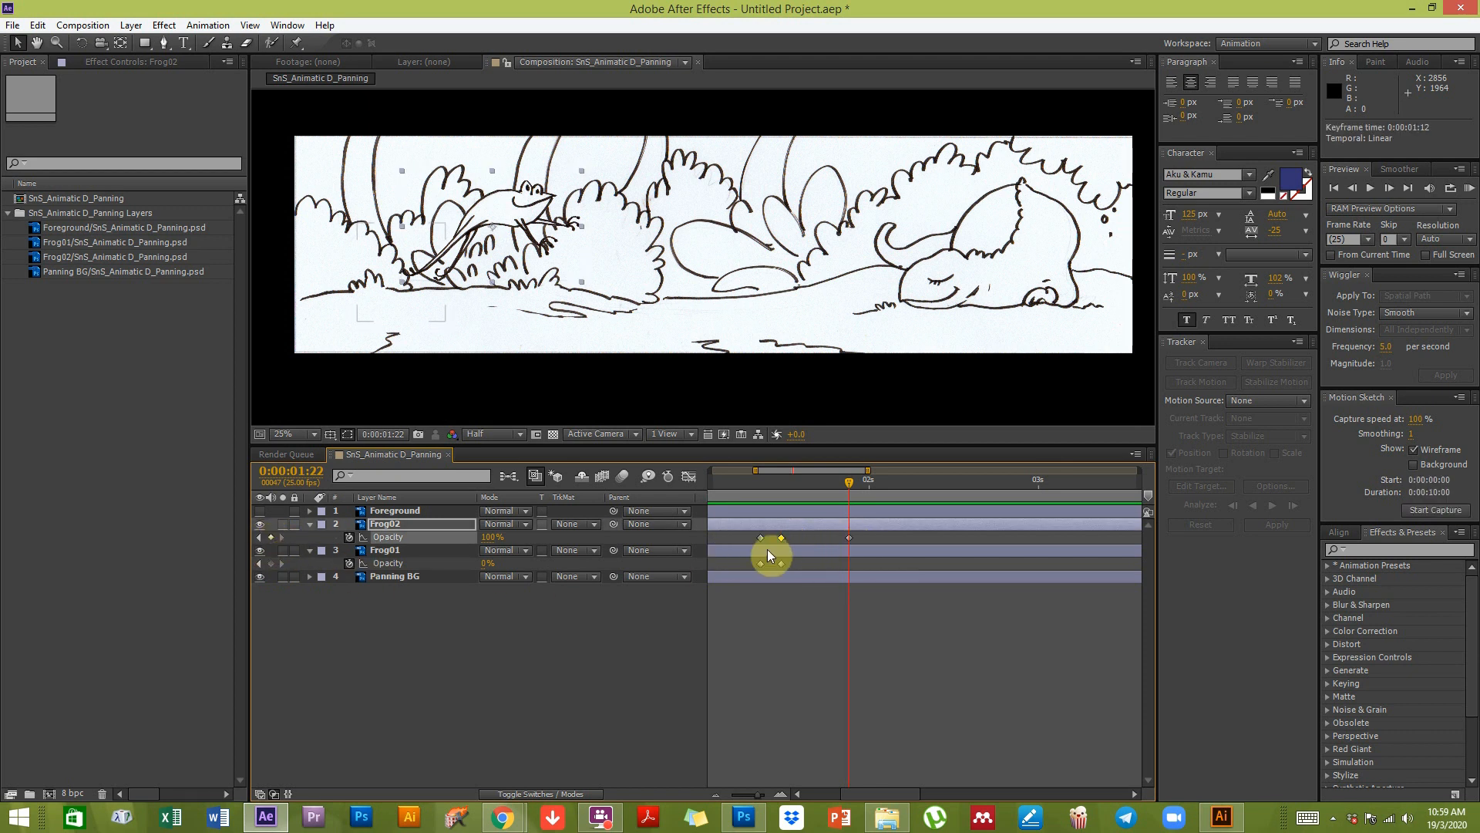
pyautogui.click(849, 538)
pyautogui.press('Delete')
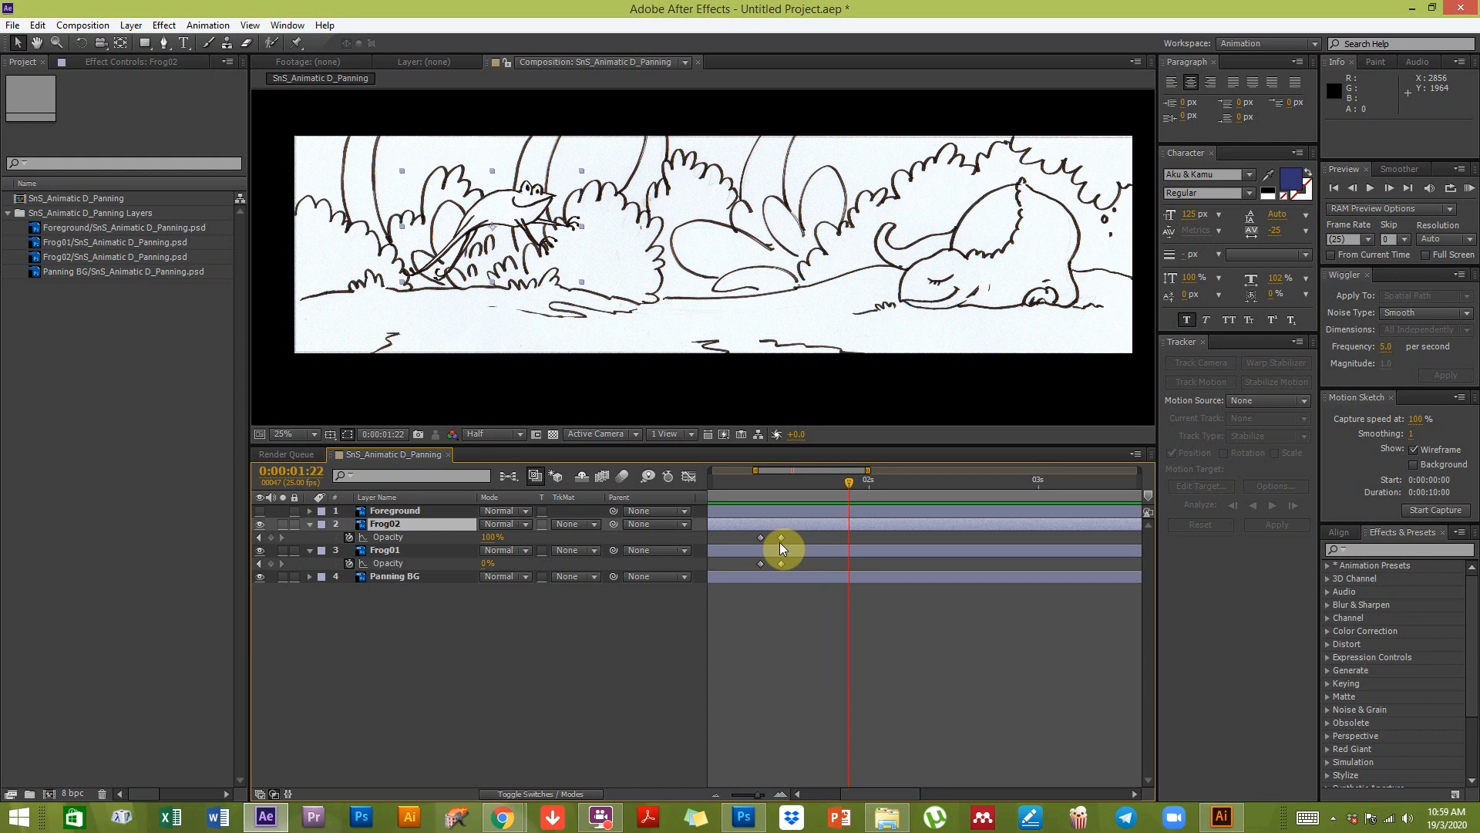
pyautogui.click(270, 537)
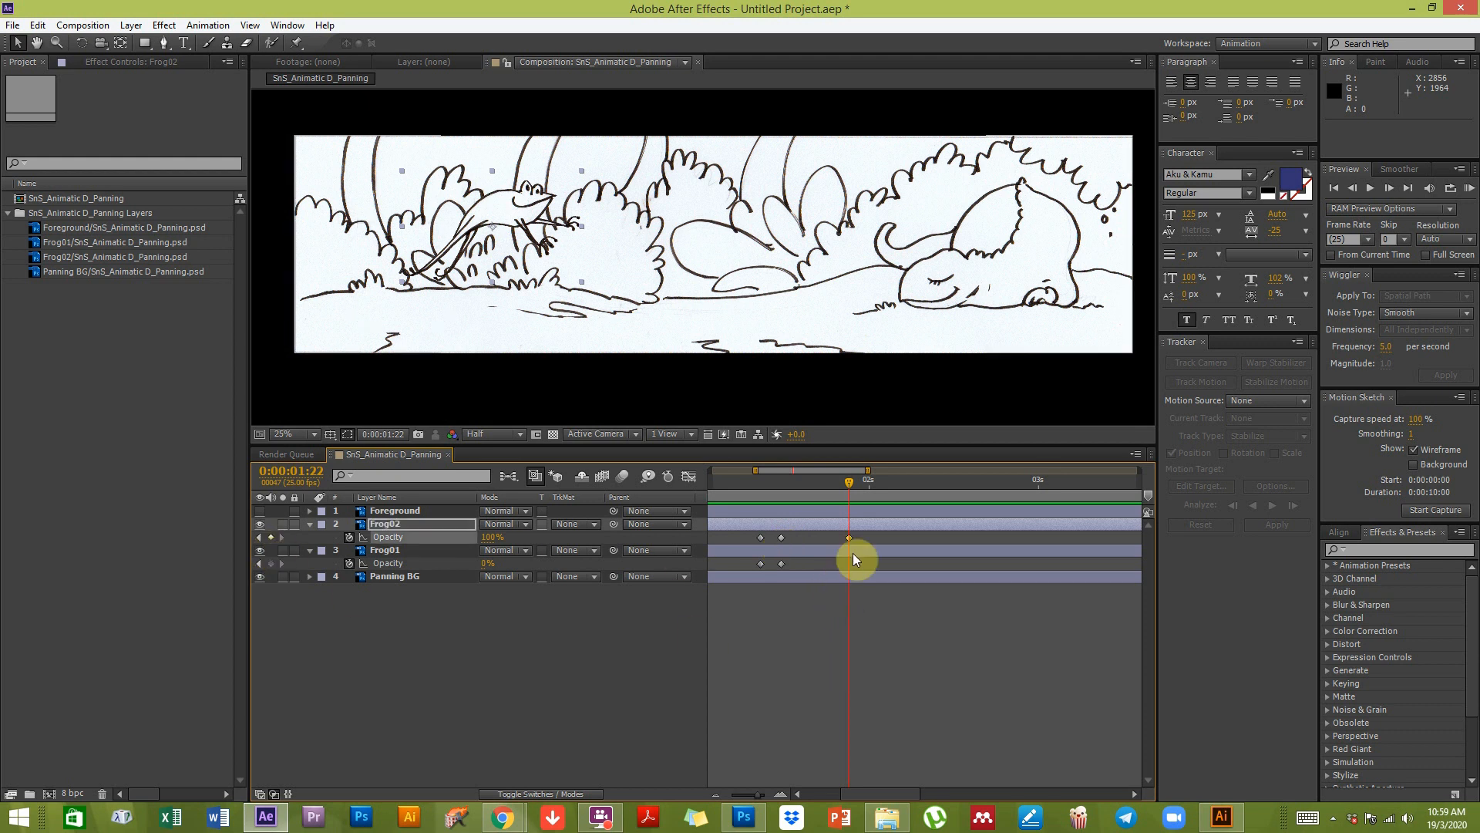
pyautogui.moveTo(862, 534); pyautogui.dragTo(842, 548)
pyautogui.press('Delete')
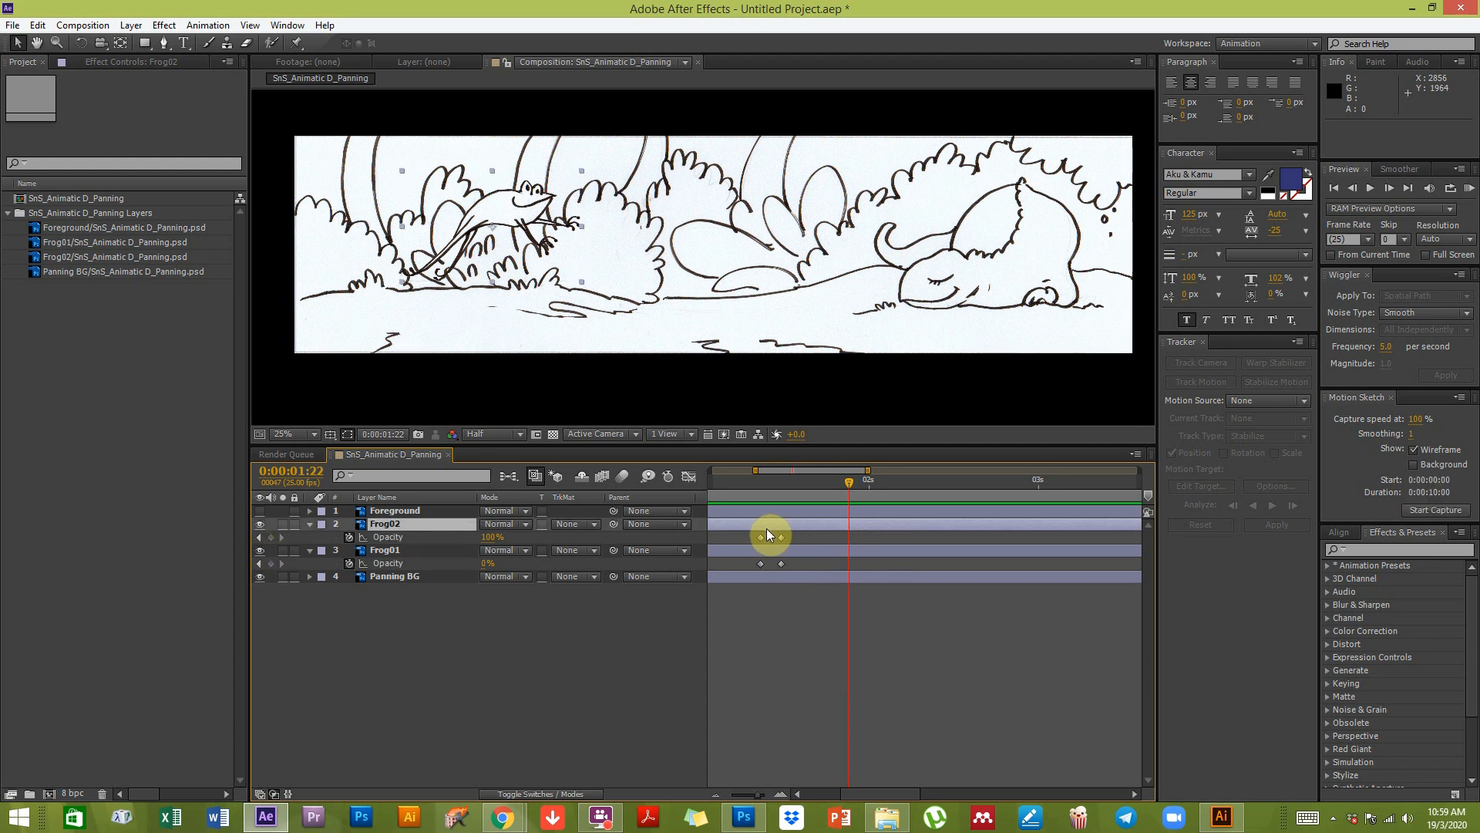
# Step: Copy the 0:00:01:12 opacity keyframes of Frog02 and Frog01 and paste each on its own layer at 0:00:01:22
pyautogui.click(783, 537)
pyautogui.hotkey('ctrl', 'c')
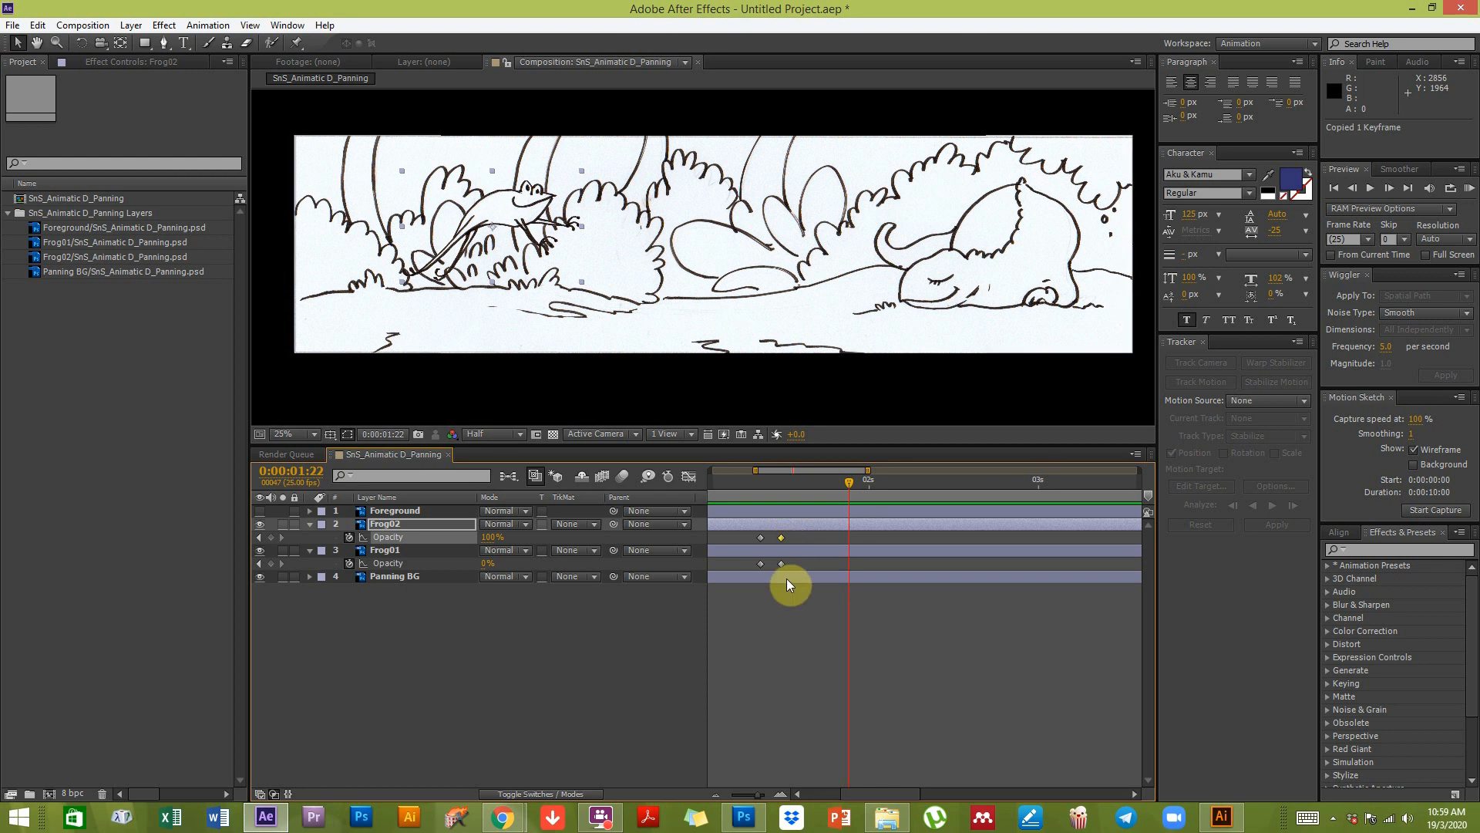
pyautogui.hotkey('ctrl', 'v')
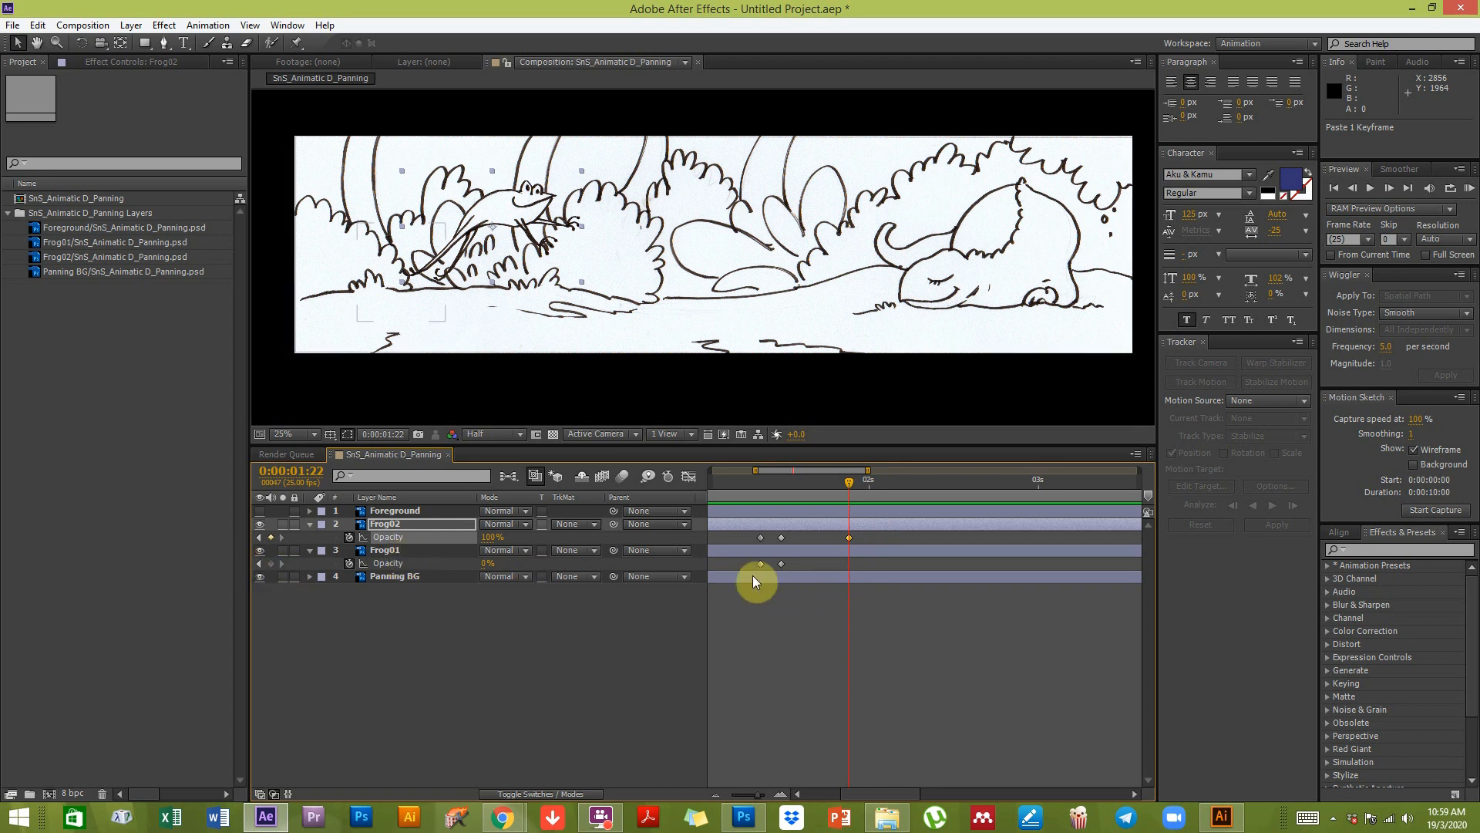
pyautogui.click(777, 565)
pyautogui.hotkey('ctrl', 'v')
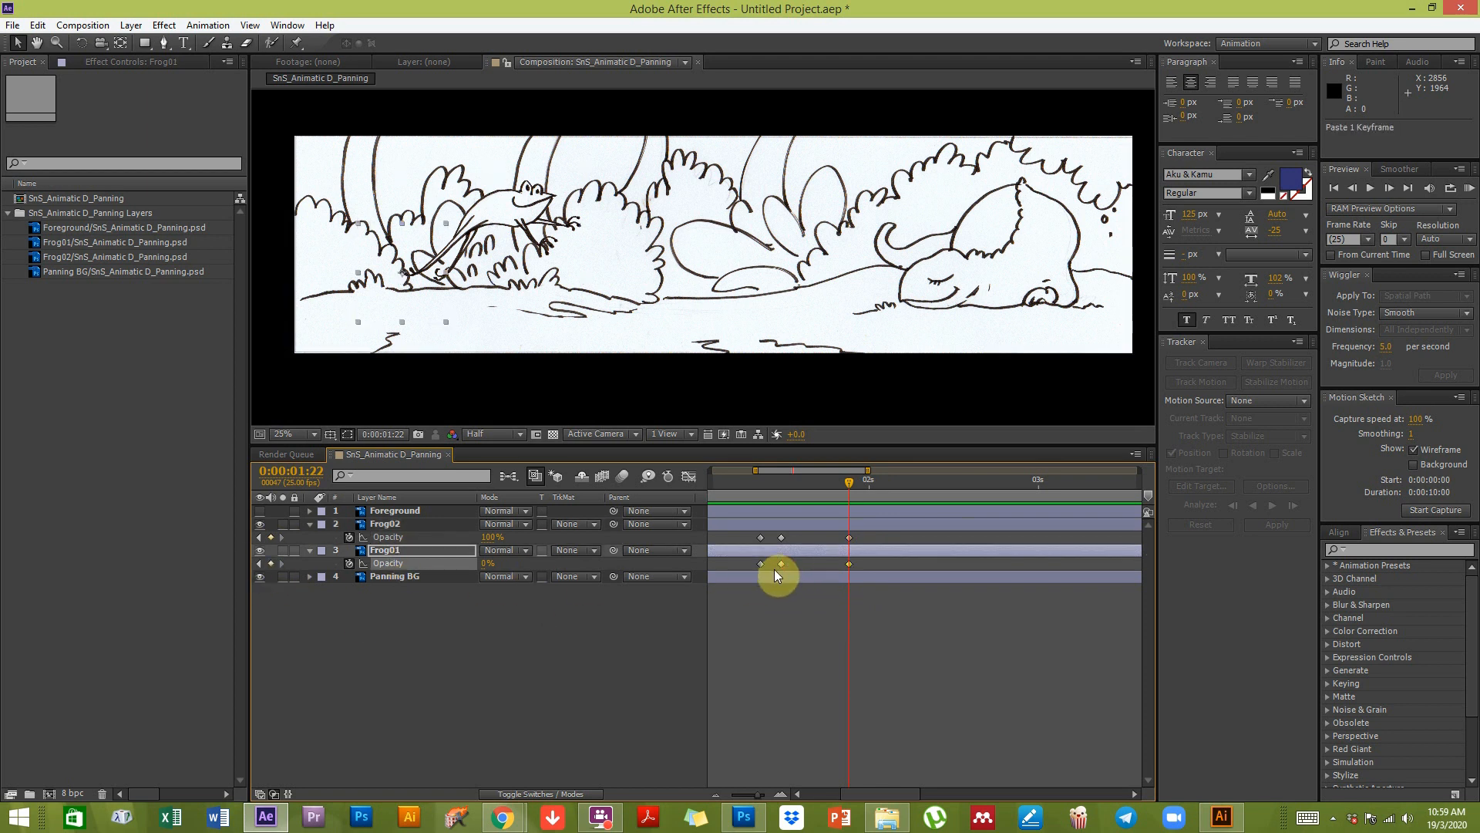
# Step: At 0:00:02:00, keyframe Frog02's opacity at 0% and Frog01's at 100%, and compare with 0:00:01:22
pyautogui.moveTo(862, 479); pyautogui.dragTo(866, 480)
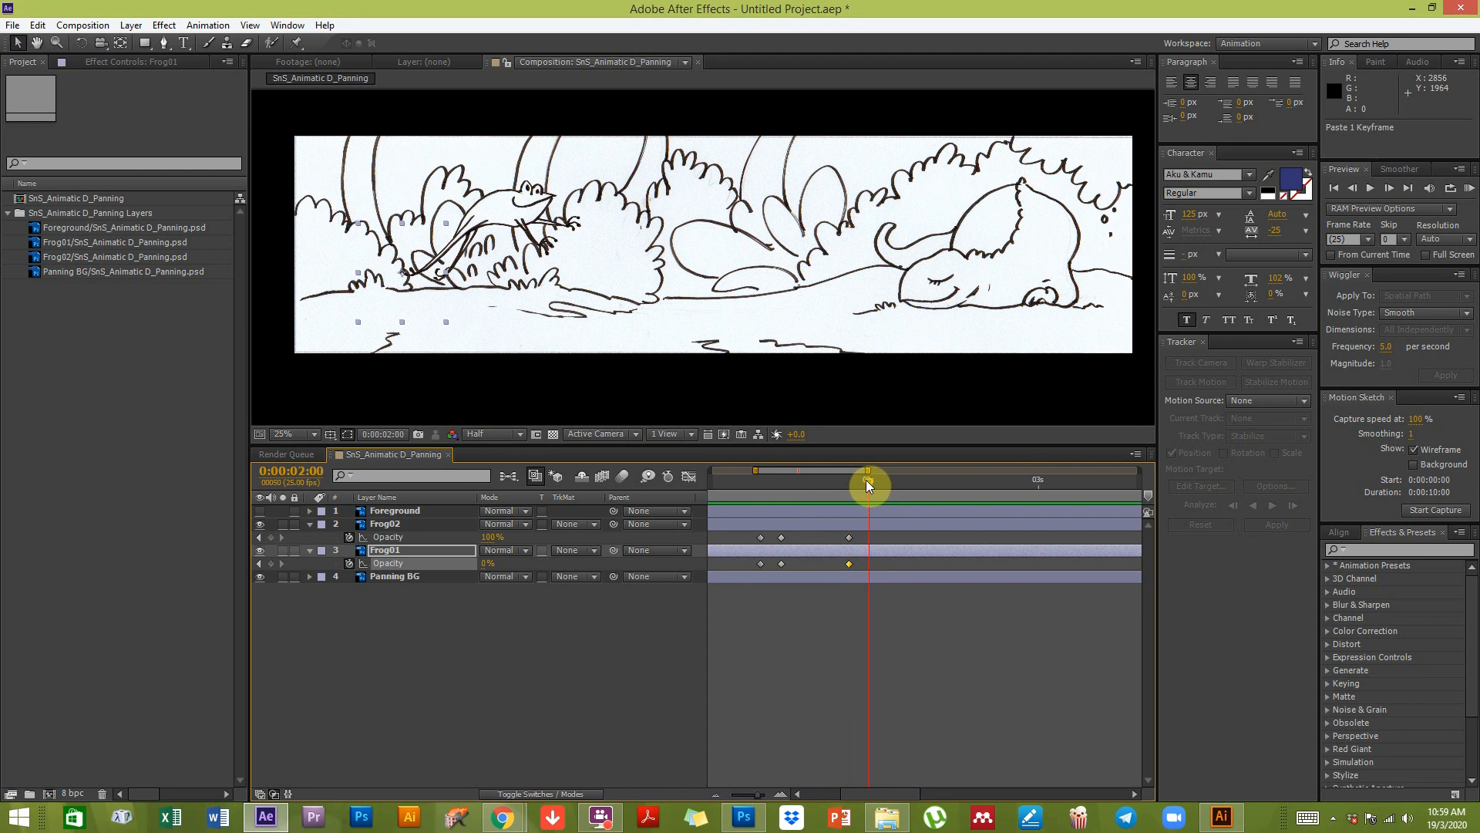
pyautogui.click(505, 623)
pyautogui.click(488, 538)
pyautogui.moveTo(488, 538); pyautogui.dragTo(363, 546)
pyautogui.moveTo(484, 564); pyautogui.dragTo(594, 560)
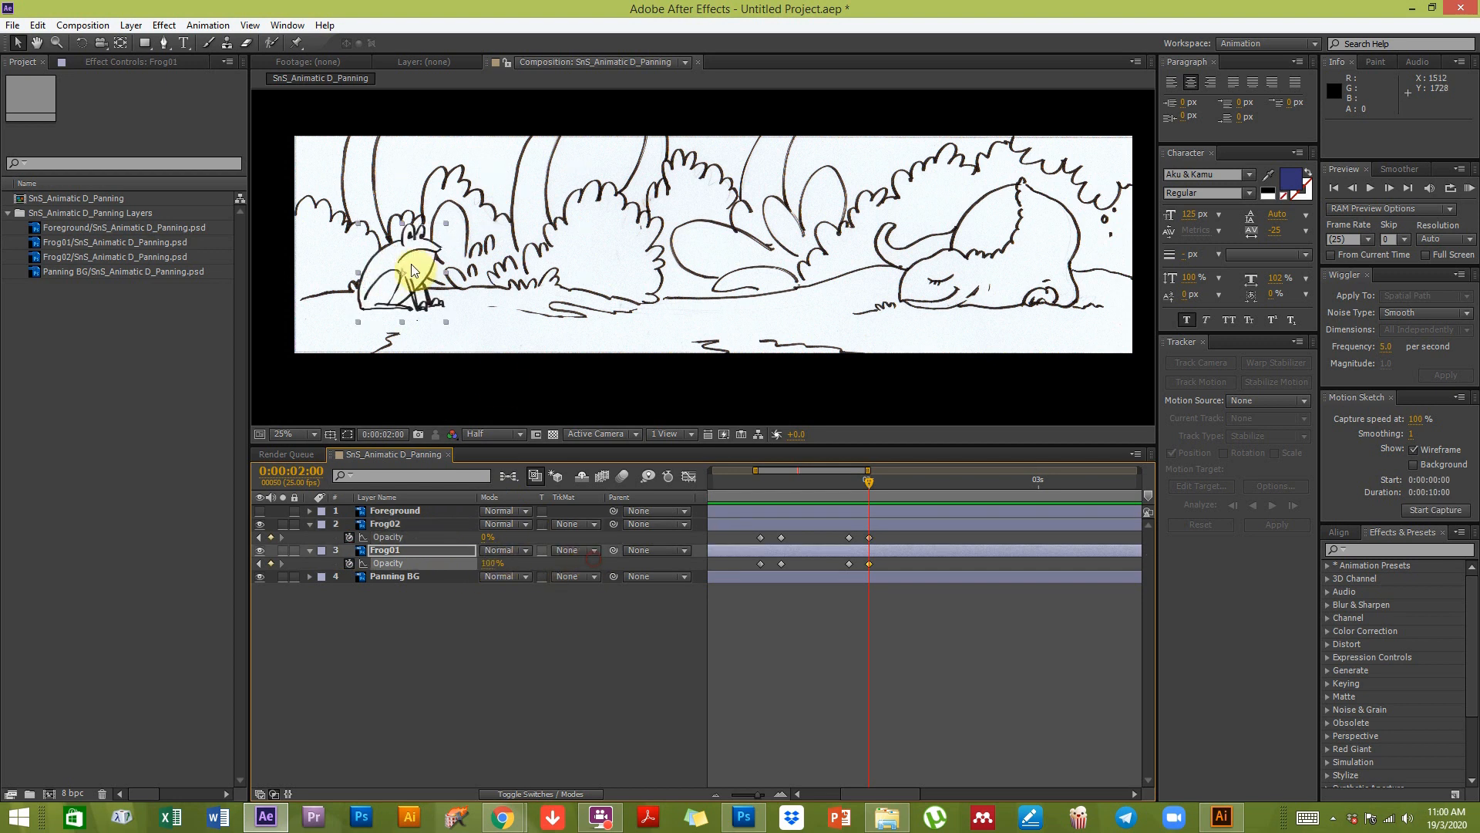
pyautogui.click(851, 485)
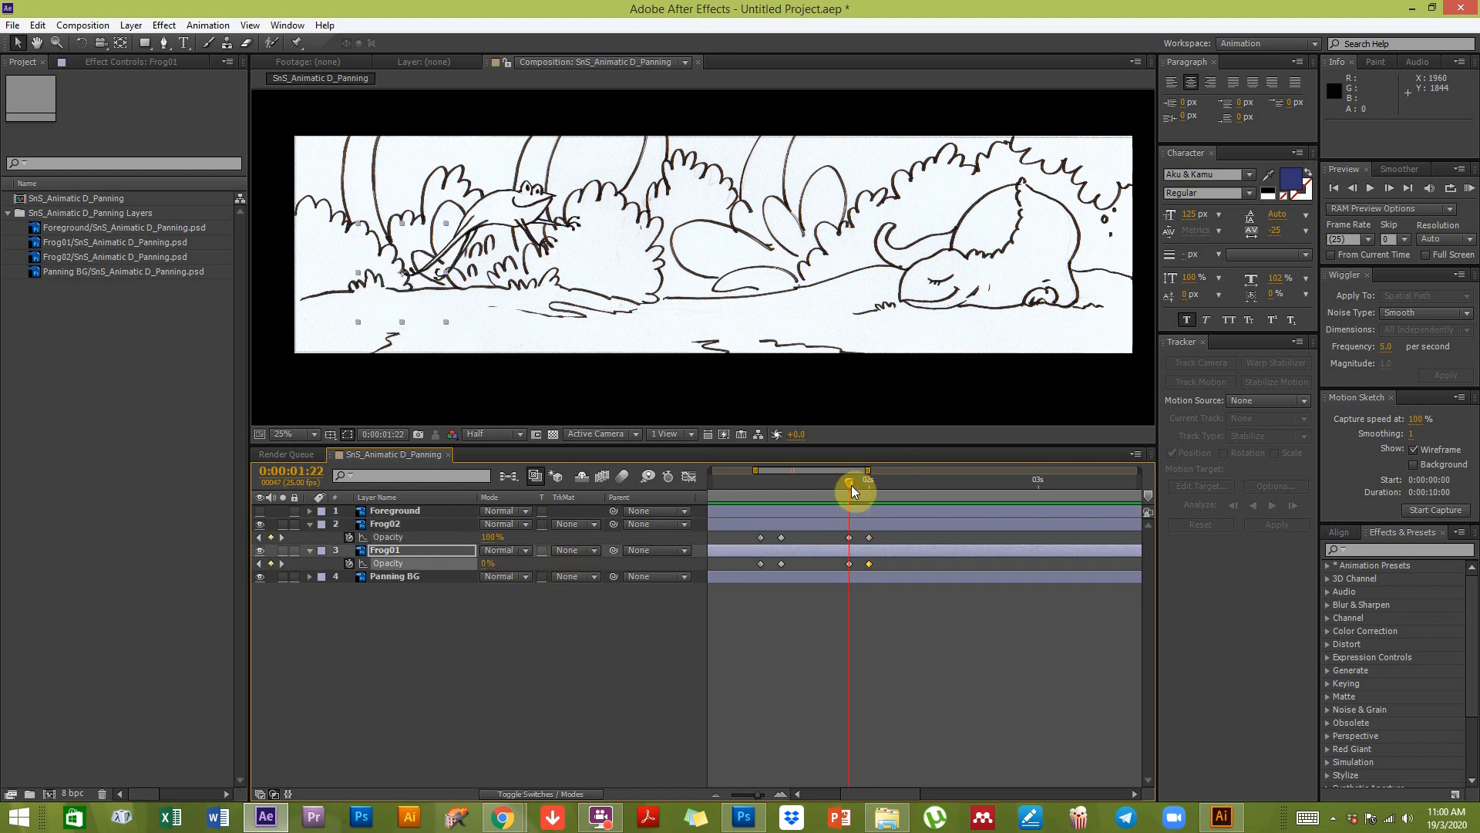
pyautogui.click(868, 486)
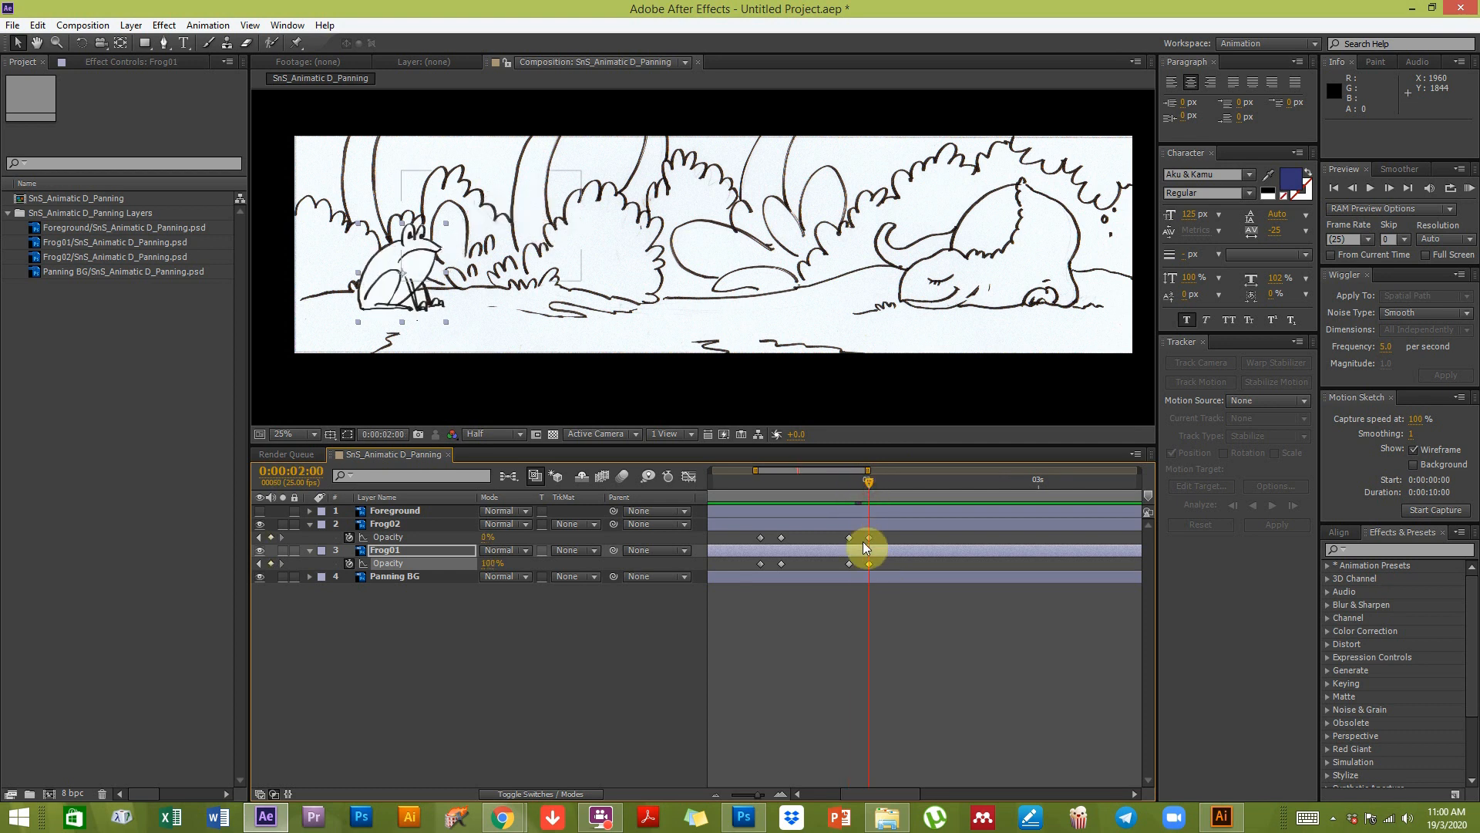
# Step: Start position keyframing on Frog01 at 0:00:02:00 and shift that position keyframe to 0:00:01:12
pyautogui.hotkey('shift', 'p')
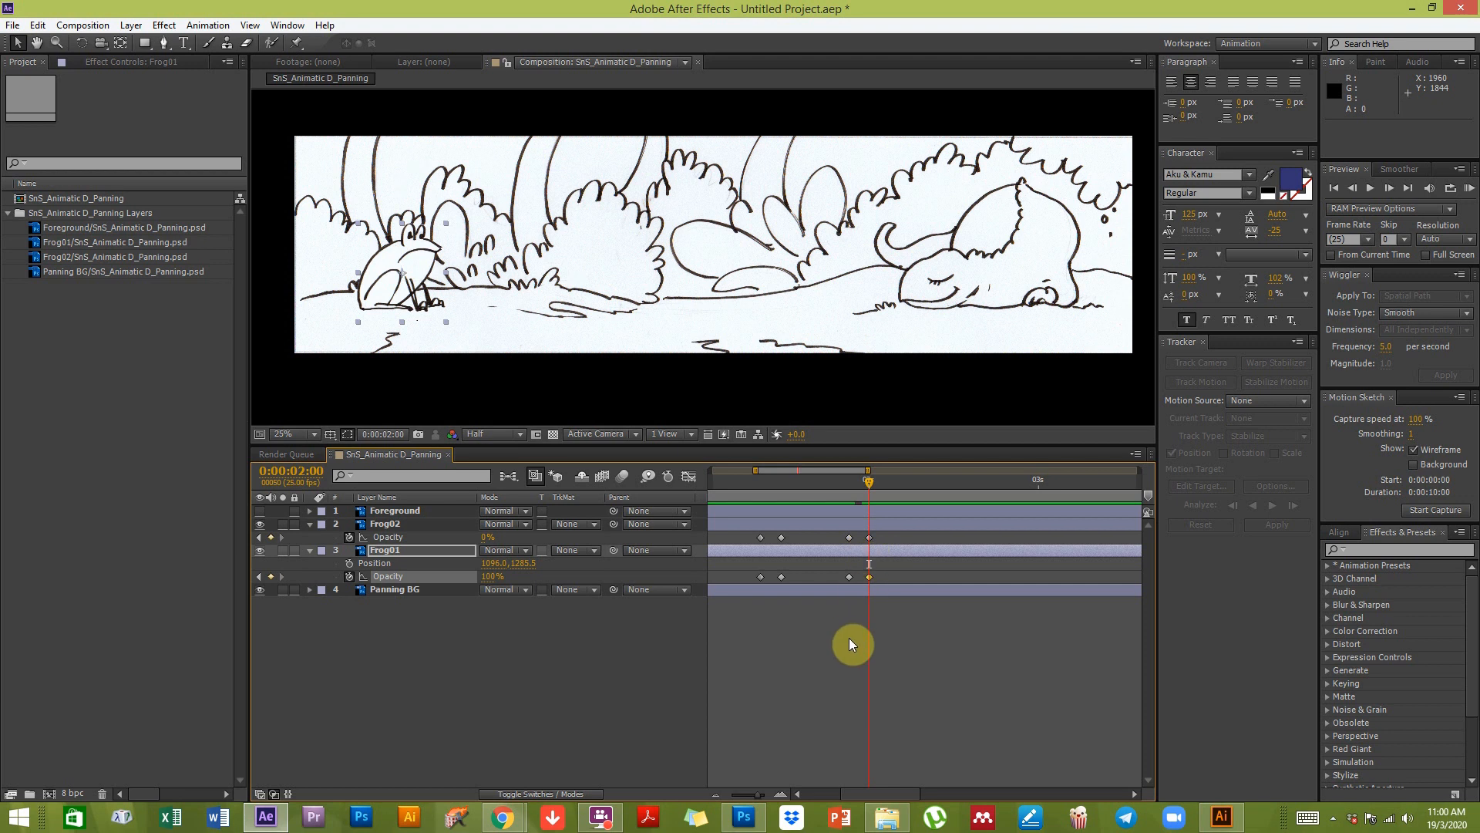
pyautogui.click(349, 563)
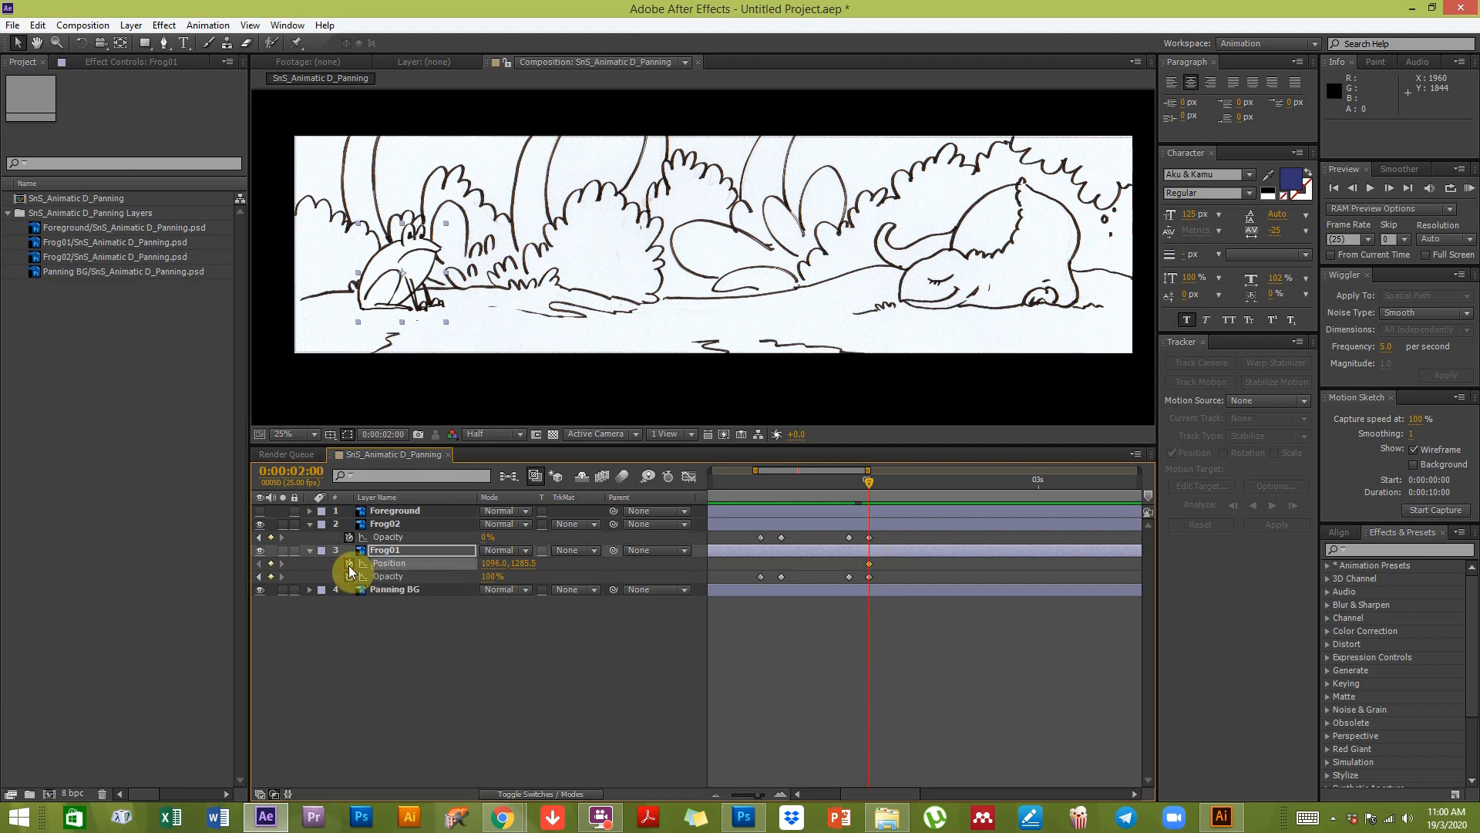
pyautogui.click(869, 568)
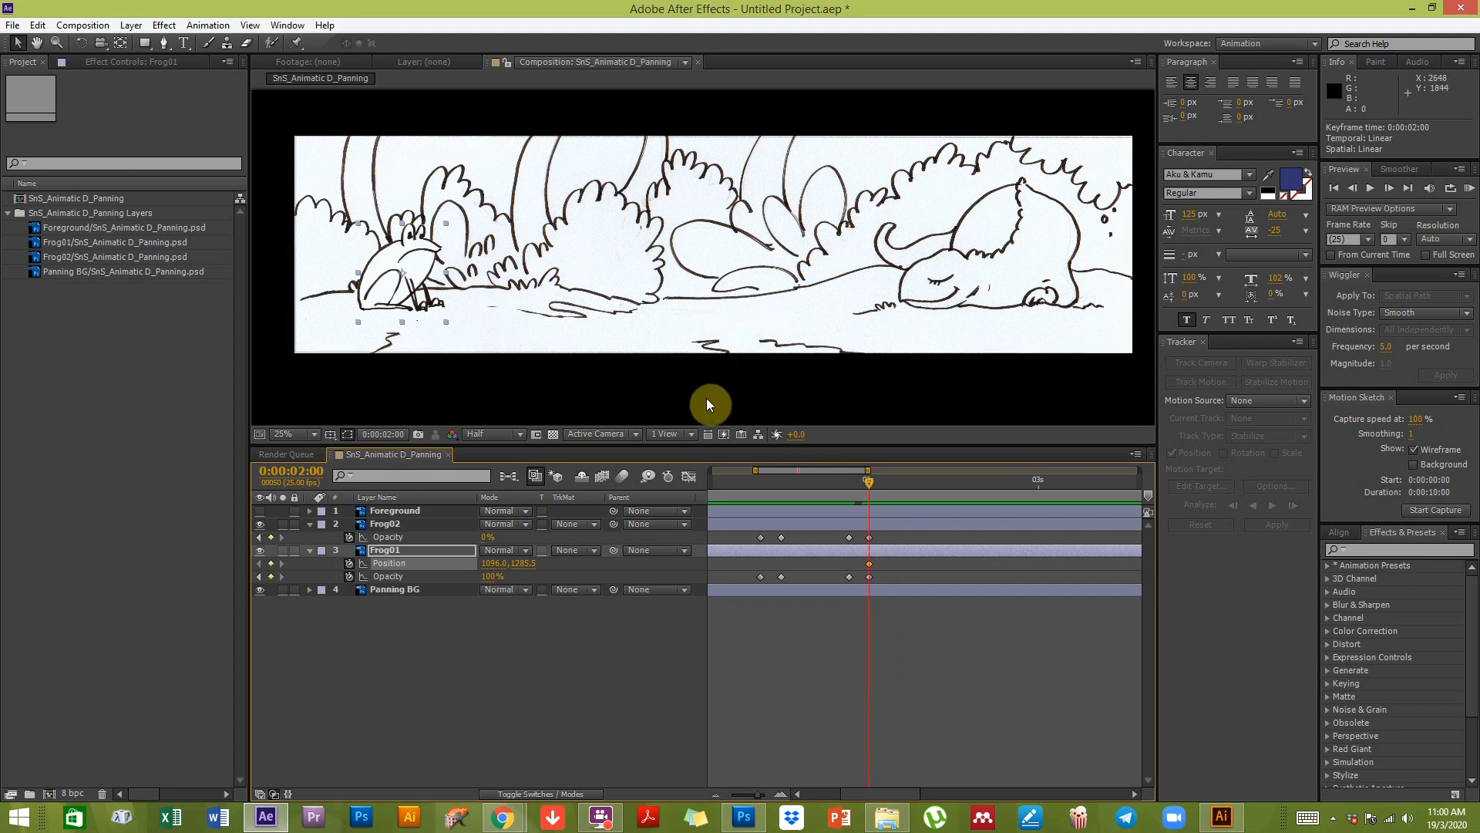
pyautogui.click(779, 484)
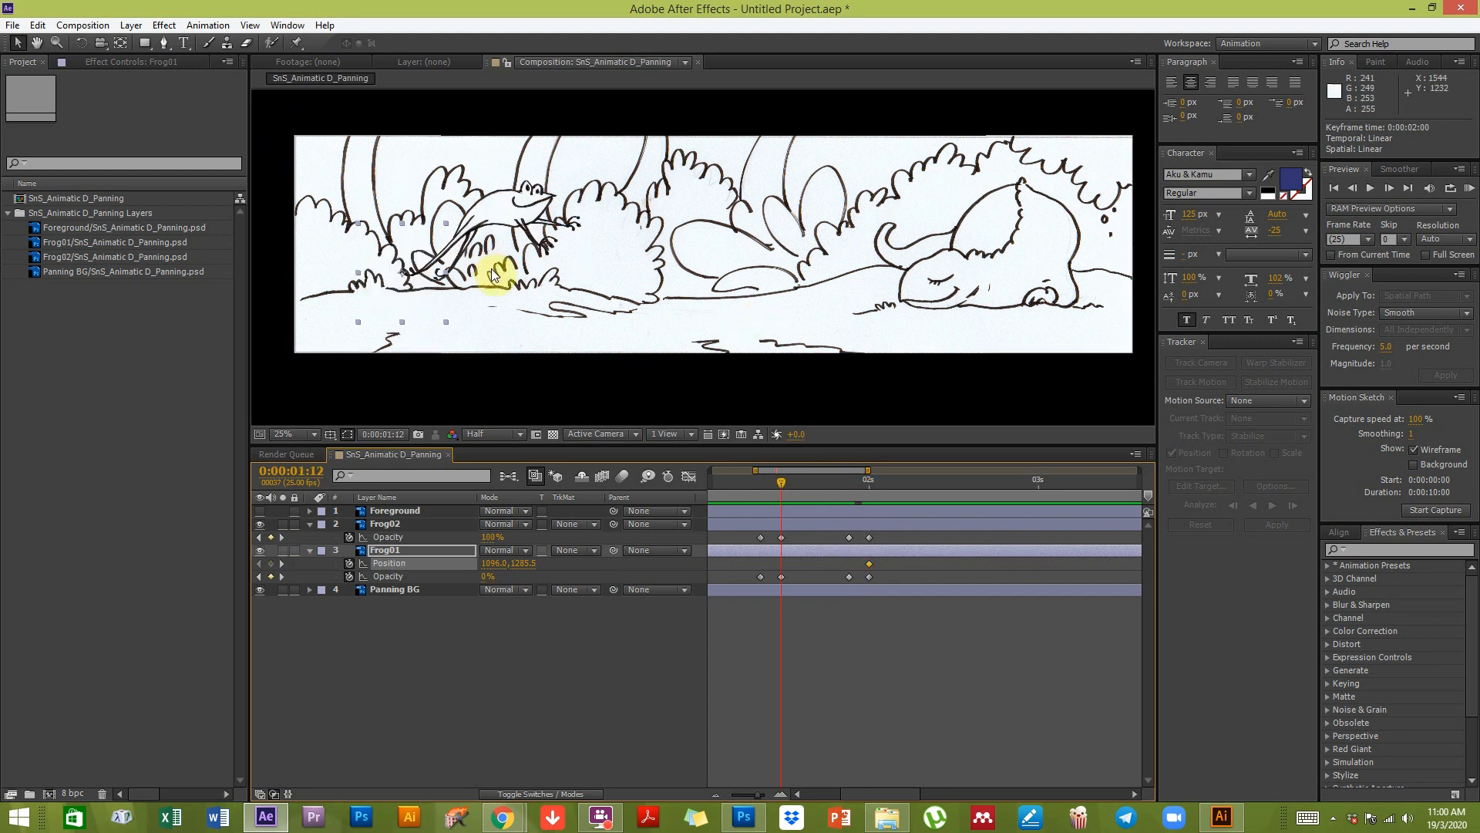
pyautogui.moveTo(762, 485); pyautogui.dragTo(761, 488)
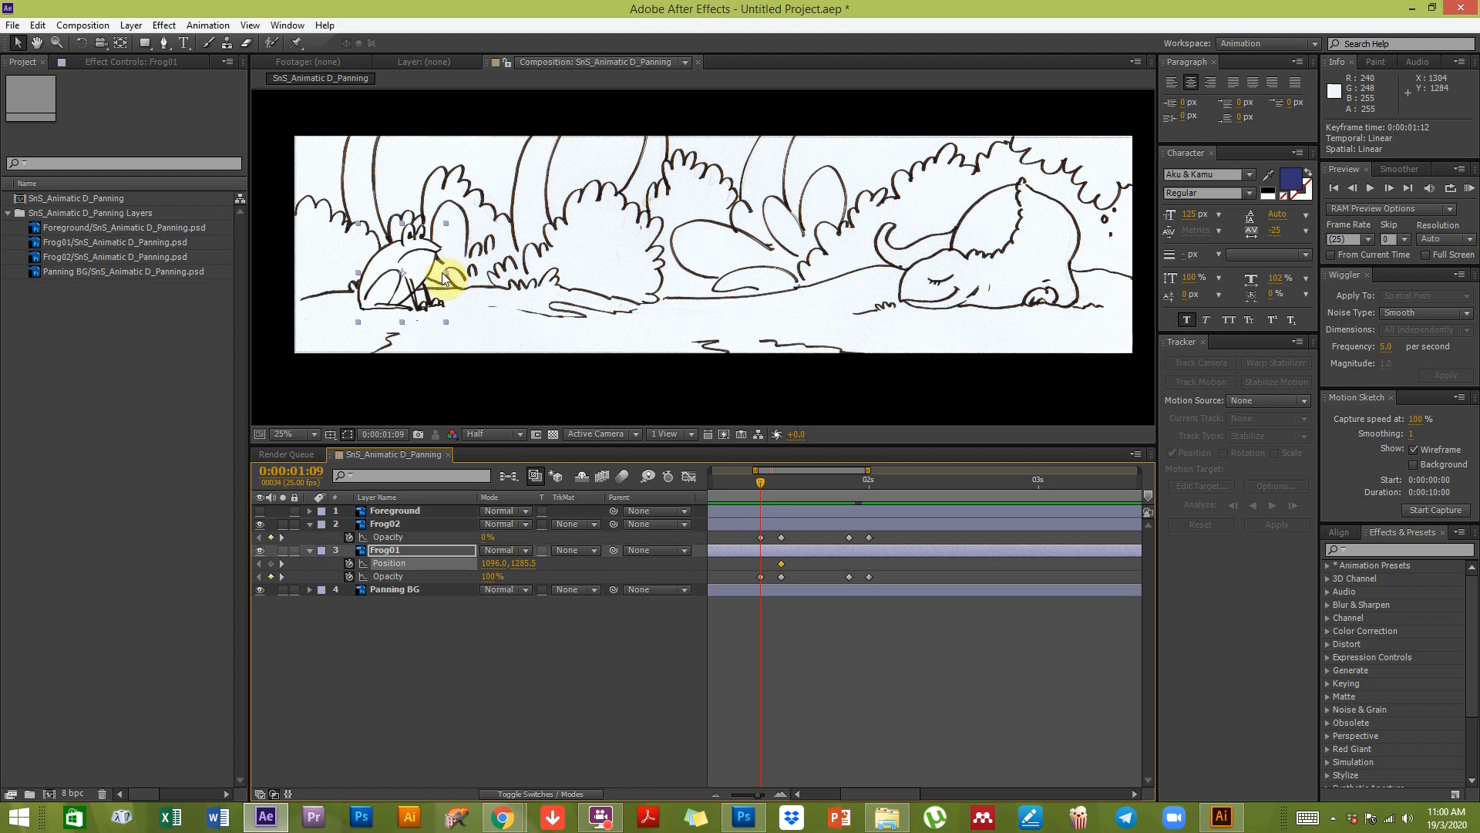
pyautogui.moveTo(759, 483); pyautogui.dragTo(775, 482)
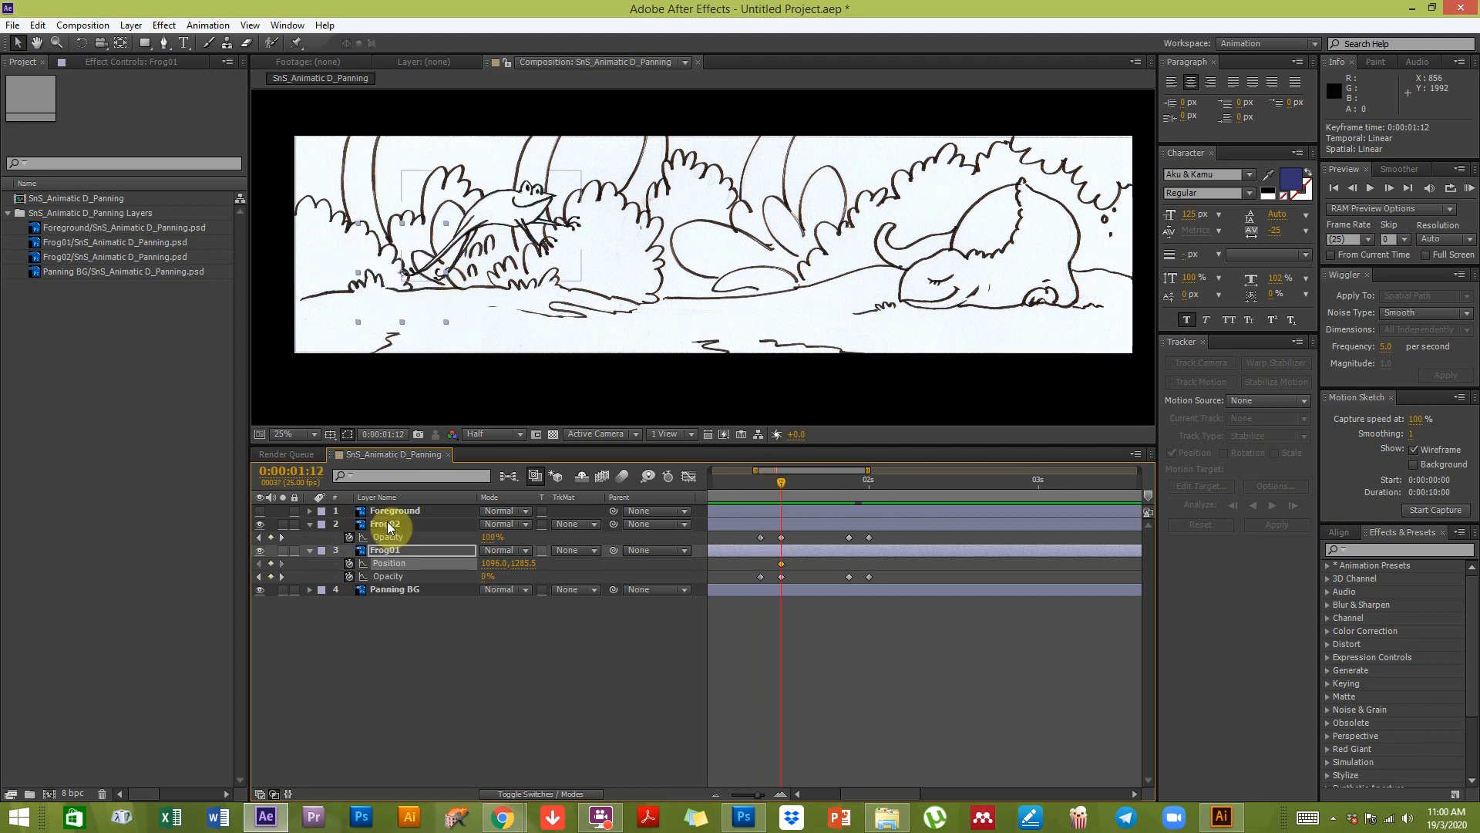
# Step: At 0:00:01:22, move the hidden Frog01 horizontally to its landing spot at about 2144, 1285.5
pyautogui.click(780, 483)
pyautogui.moveTo(852, 485); pyautogui.dragTo(845, 488)
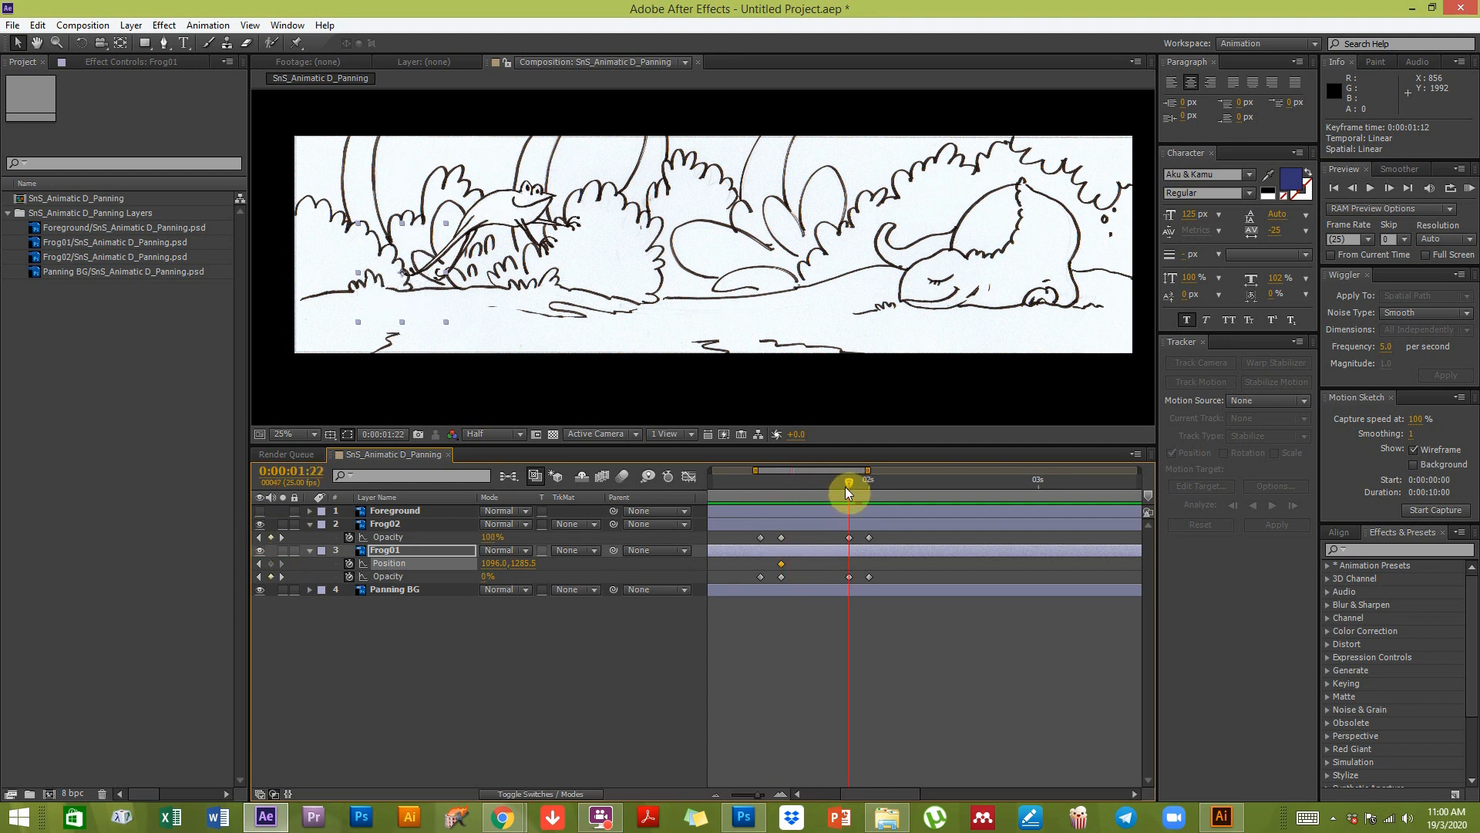
pyautogui.moveTo(437, 293); pyautogui.dragTo(621, 290)
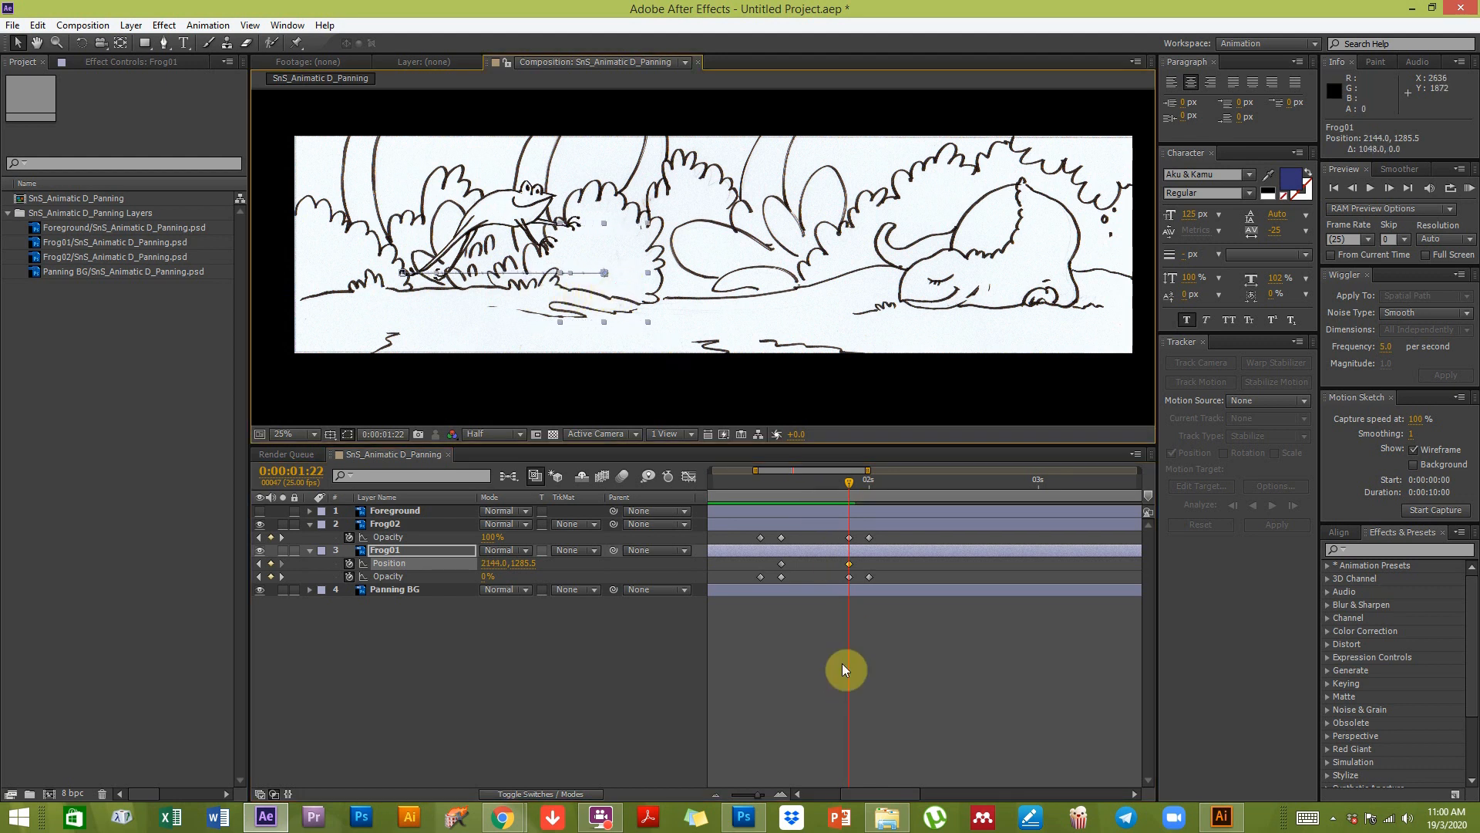
# Step: Review the frog's hop between 0:00:01:08 and 0:00:02:00, checking Frog01's motion path and the swap with Frog02
pyautogui.moveTo(853, 480); pyautogui.dragTo(880, 478)
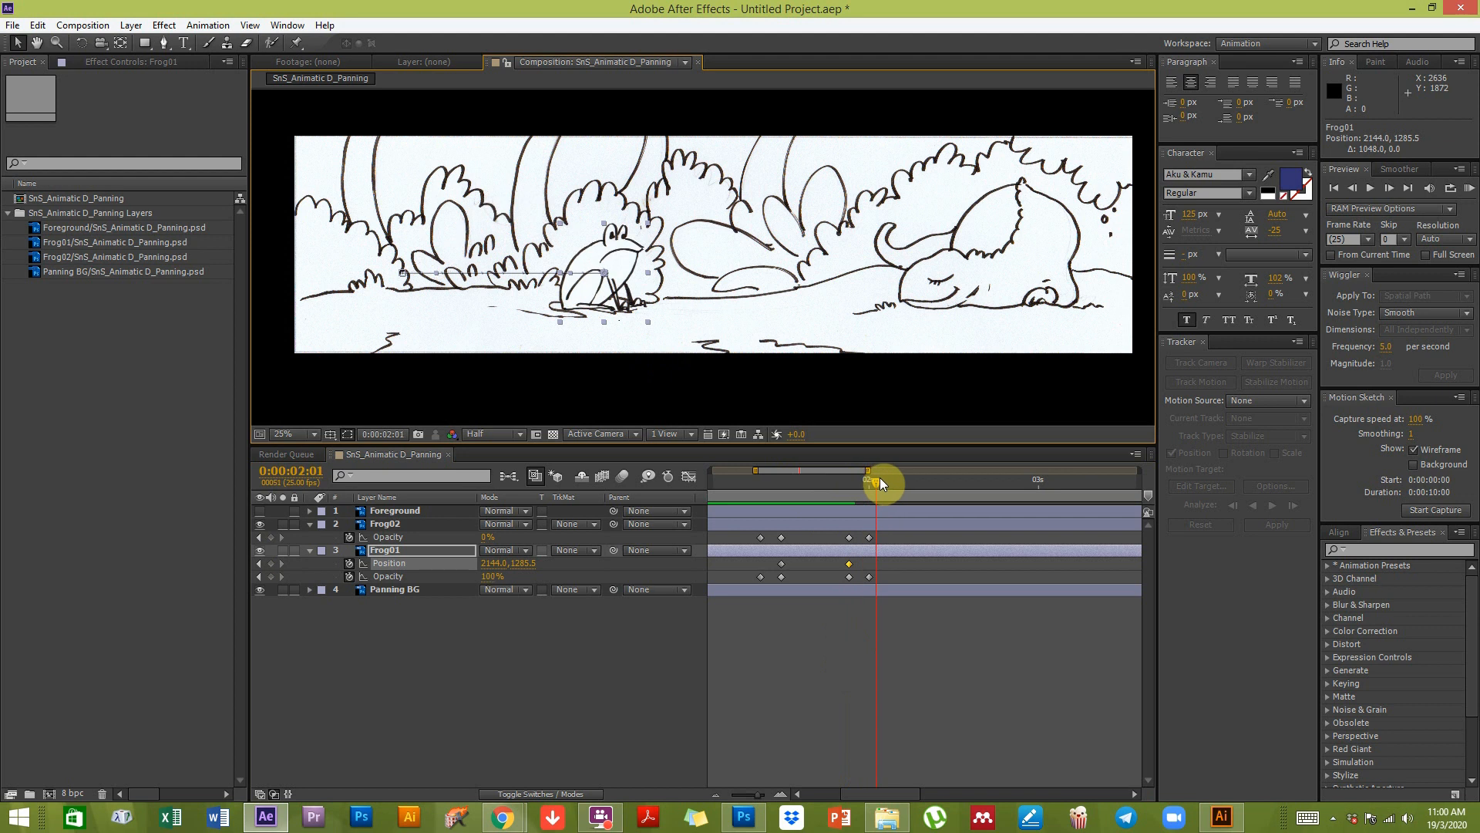
pyautogui.click(874, 672)
pyautogui.click(753, 486)
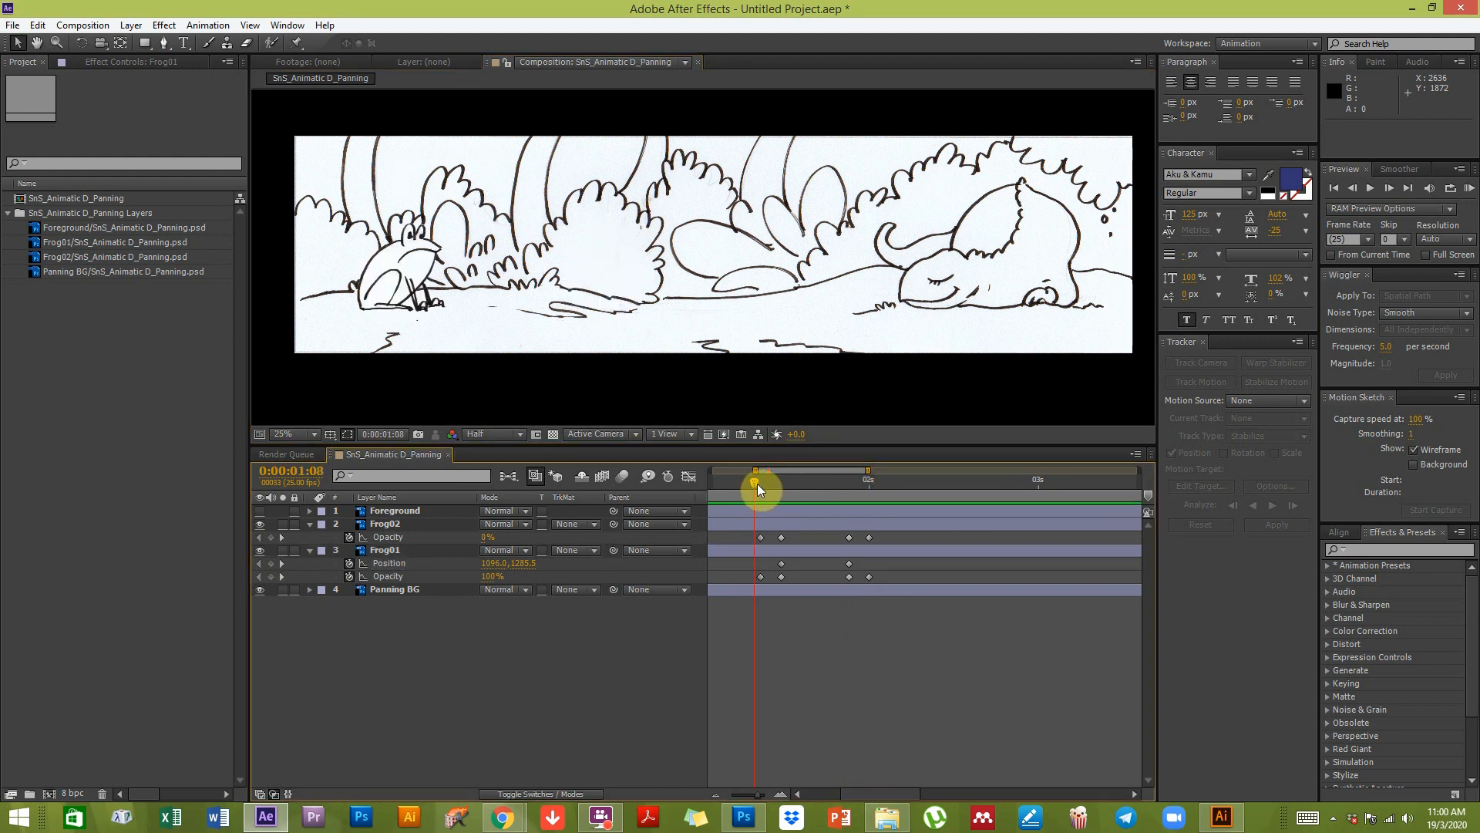
pyautogui.moveTo(757, 483); pyautogui.dragTo(781, 483)
pyautogui.click(788, 554)
pyautogui.click(788, 553)
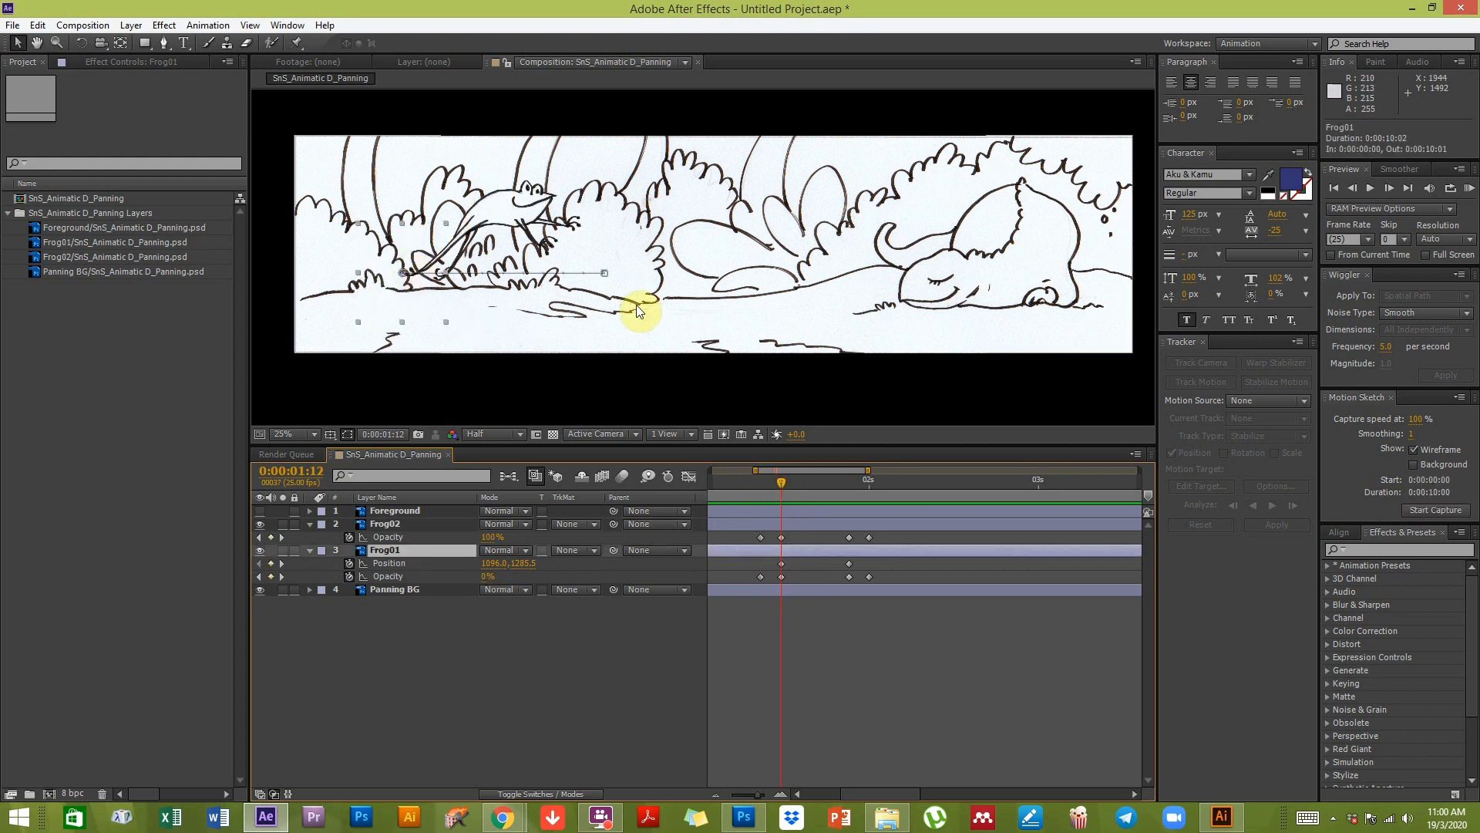
pyautogui.click(798, 529)
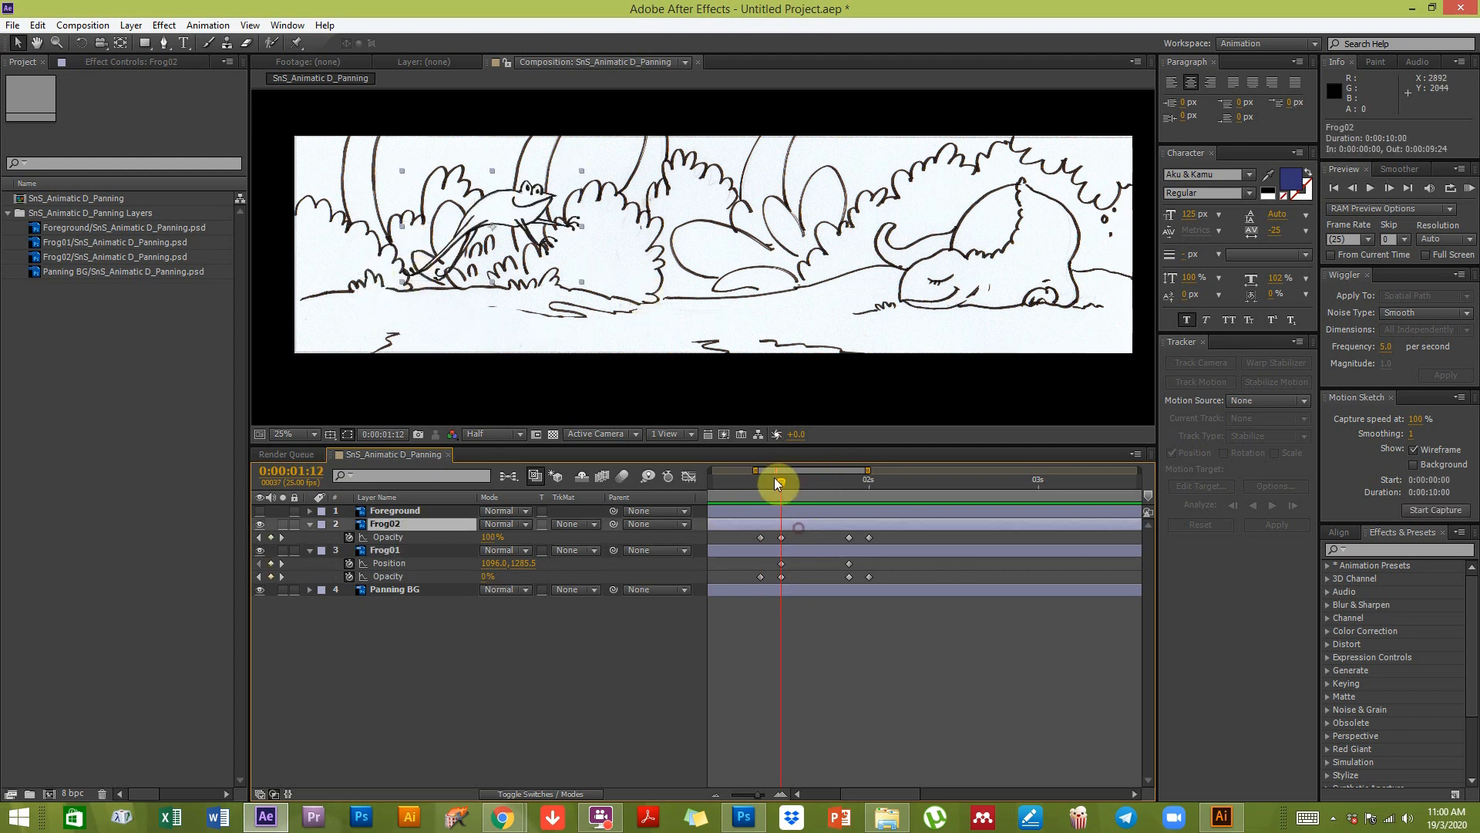
pyautogui.moveTo(835, 481); pyautogui.dragTo(869, 484)
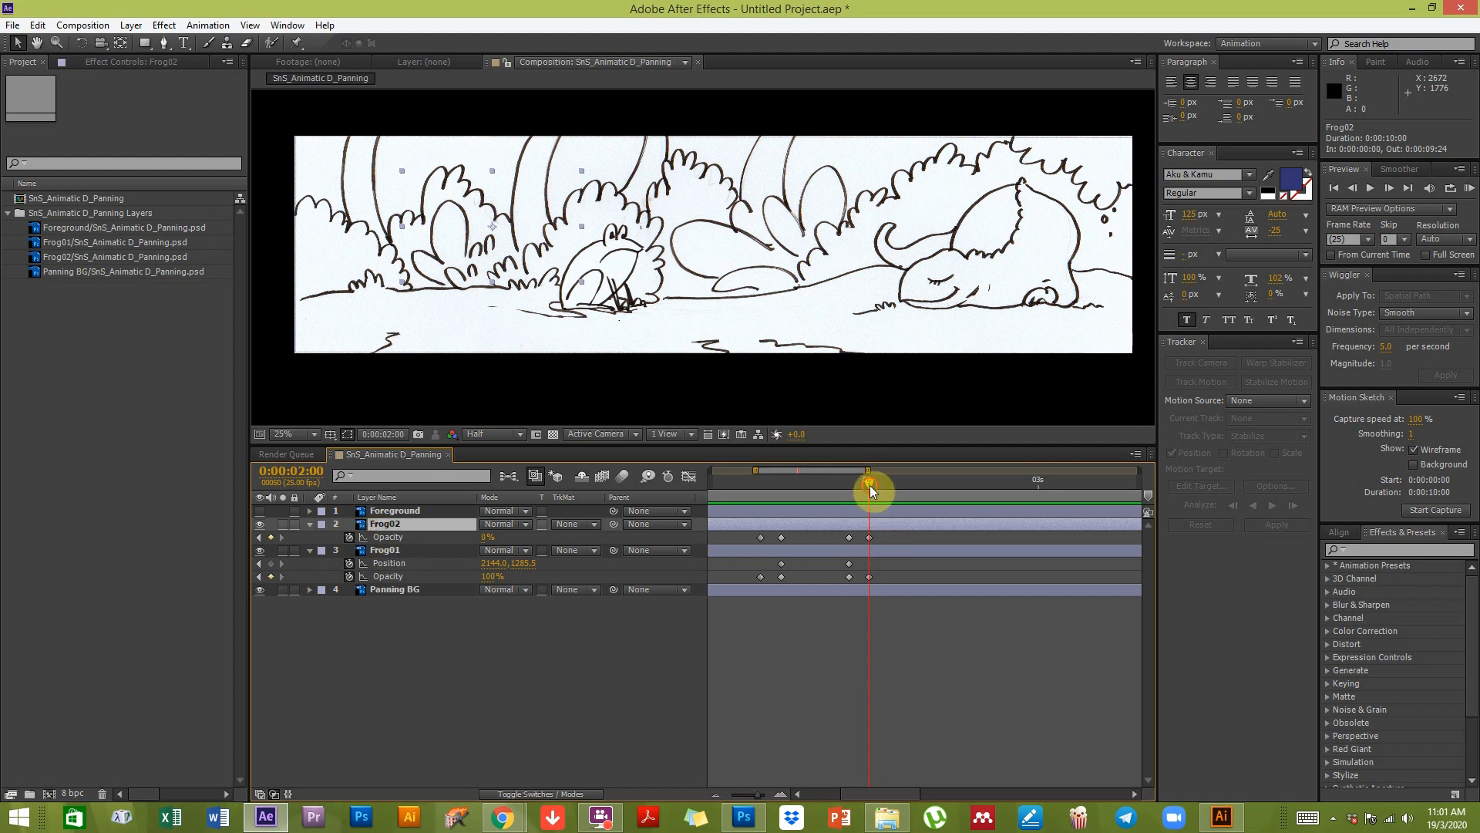
# Step: At 0:00:02:14, add hold keyframes for Frog01's position and opacity, keeping opacity at 100%
pyautogui.moveTo(933, 485); pyautogui.dragTo(962, 485)
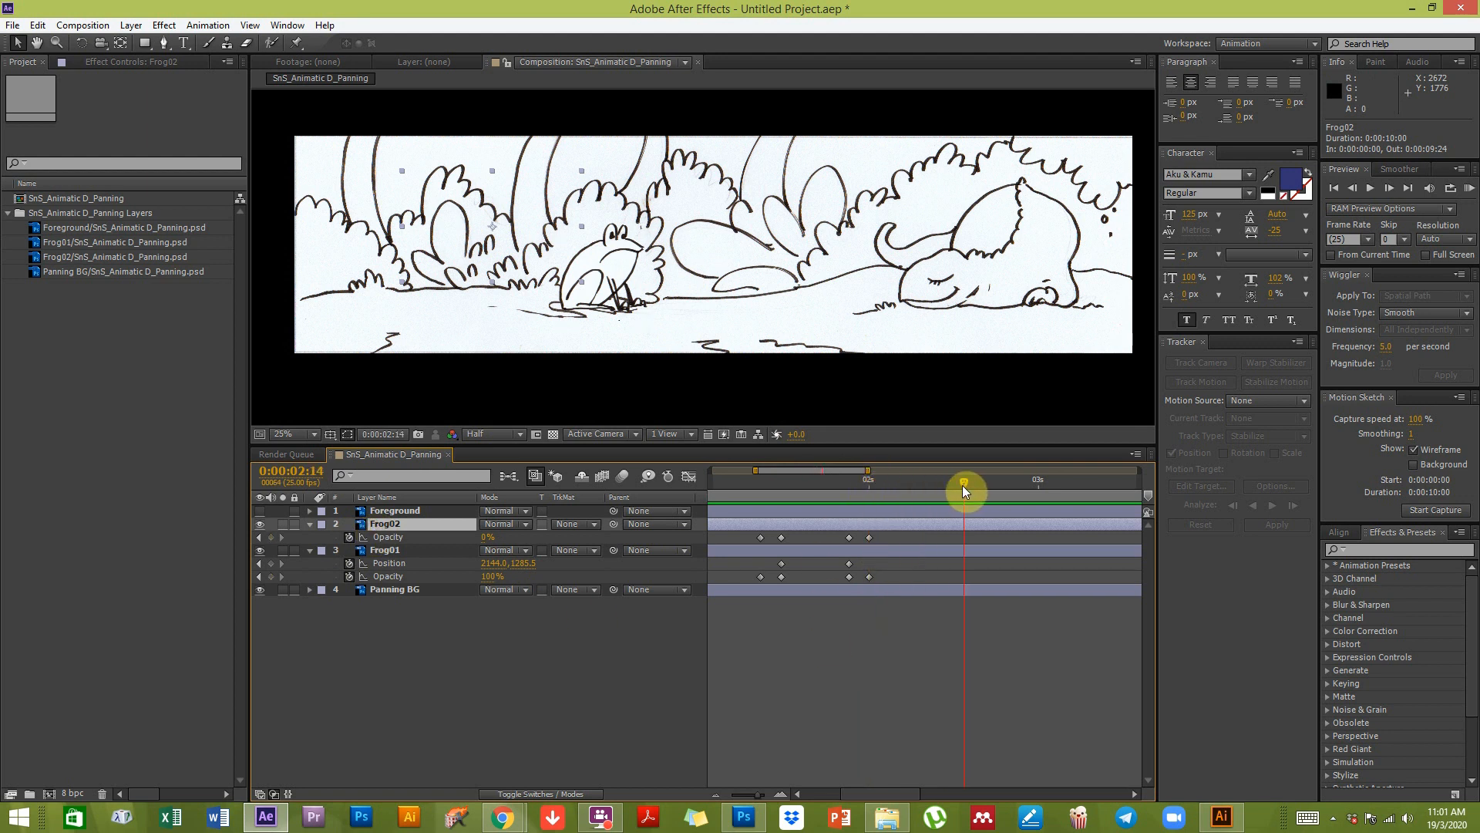
pyautogui.click(616, 292)
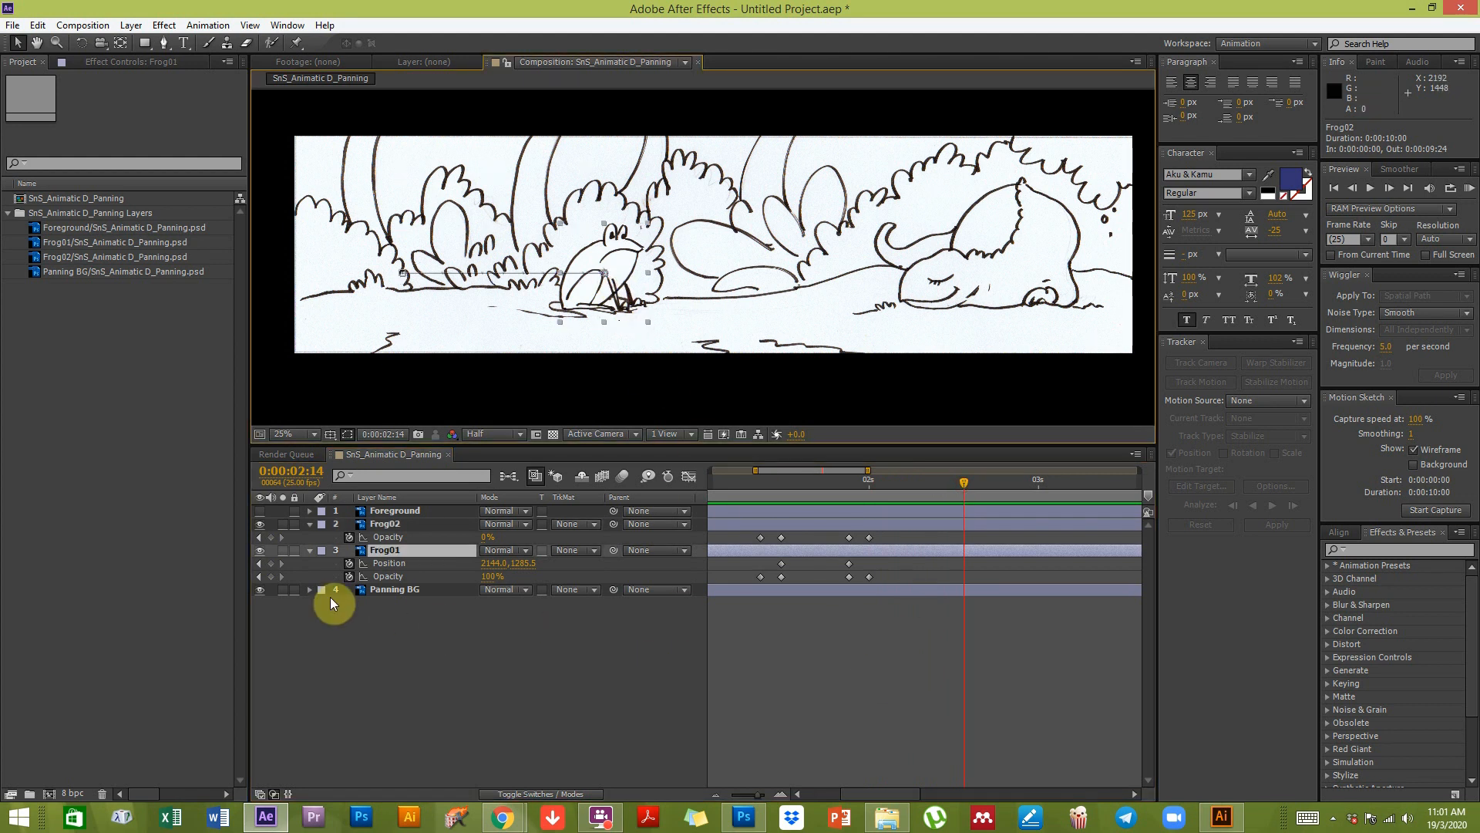
pyautogui.click(271, 563)
pyautogui.click(272, 576)
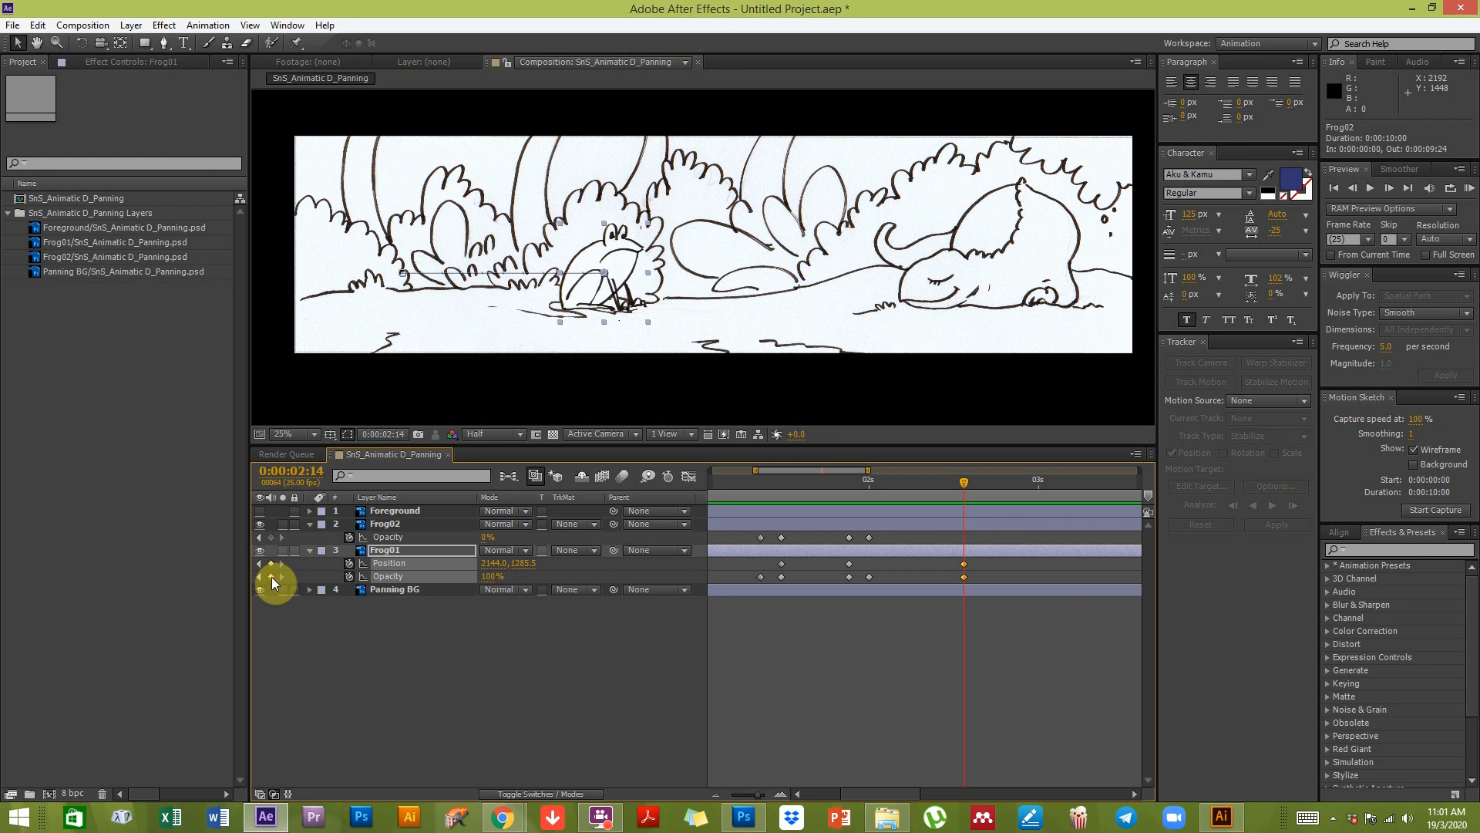
pyautogui.click(917, 640)
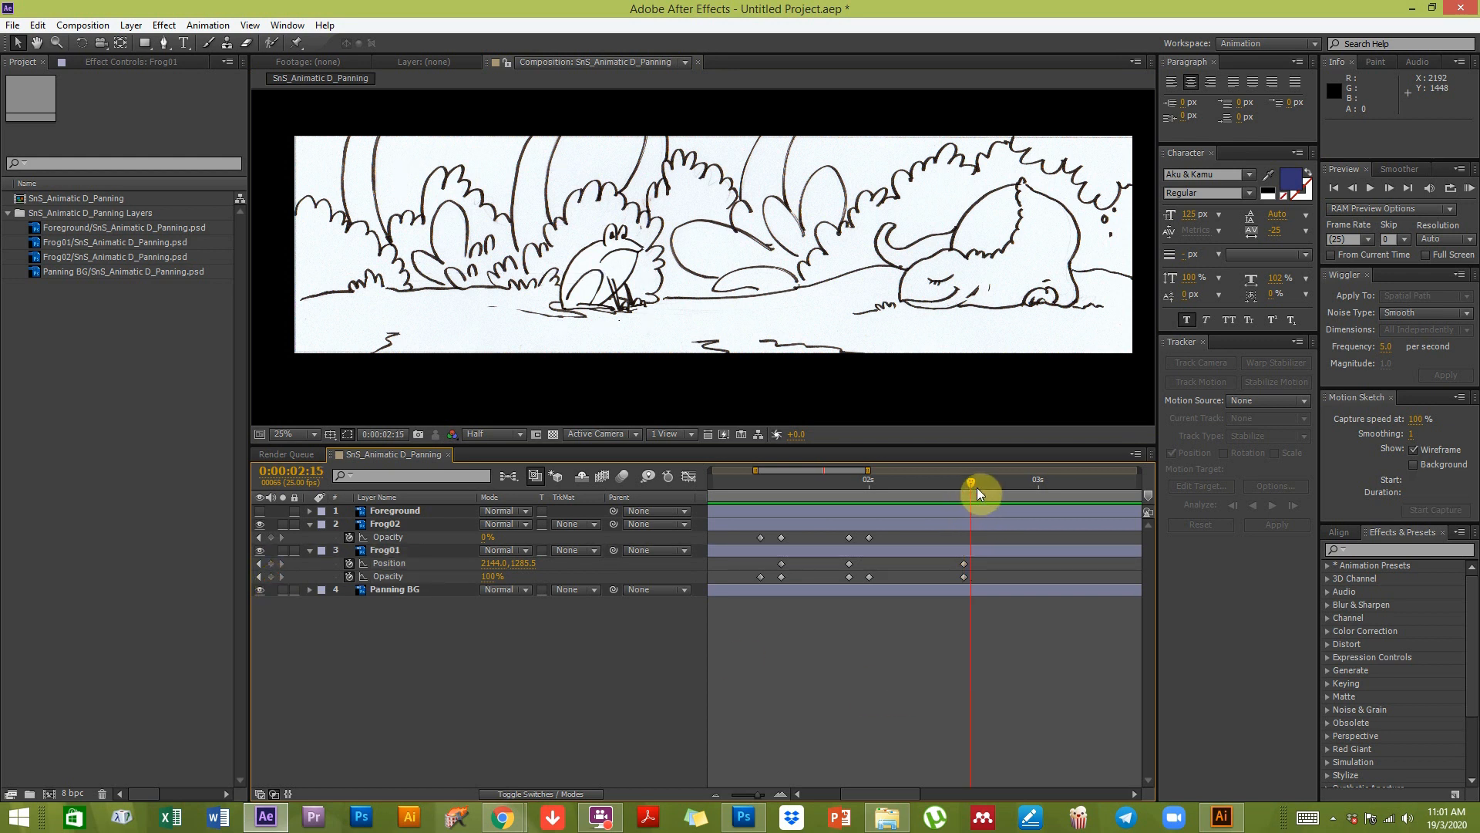
# Step: At 0:00:02:18, set Frog01's opacity to 0% to hide the crouching pose
pyautogui.click(539, 564)
pyautogui.moveTo(489, 578); pyautogui.dragTo(308, 585)
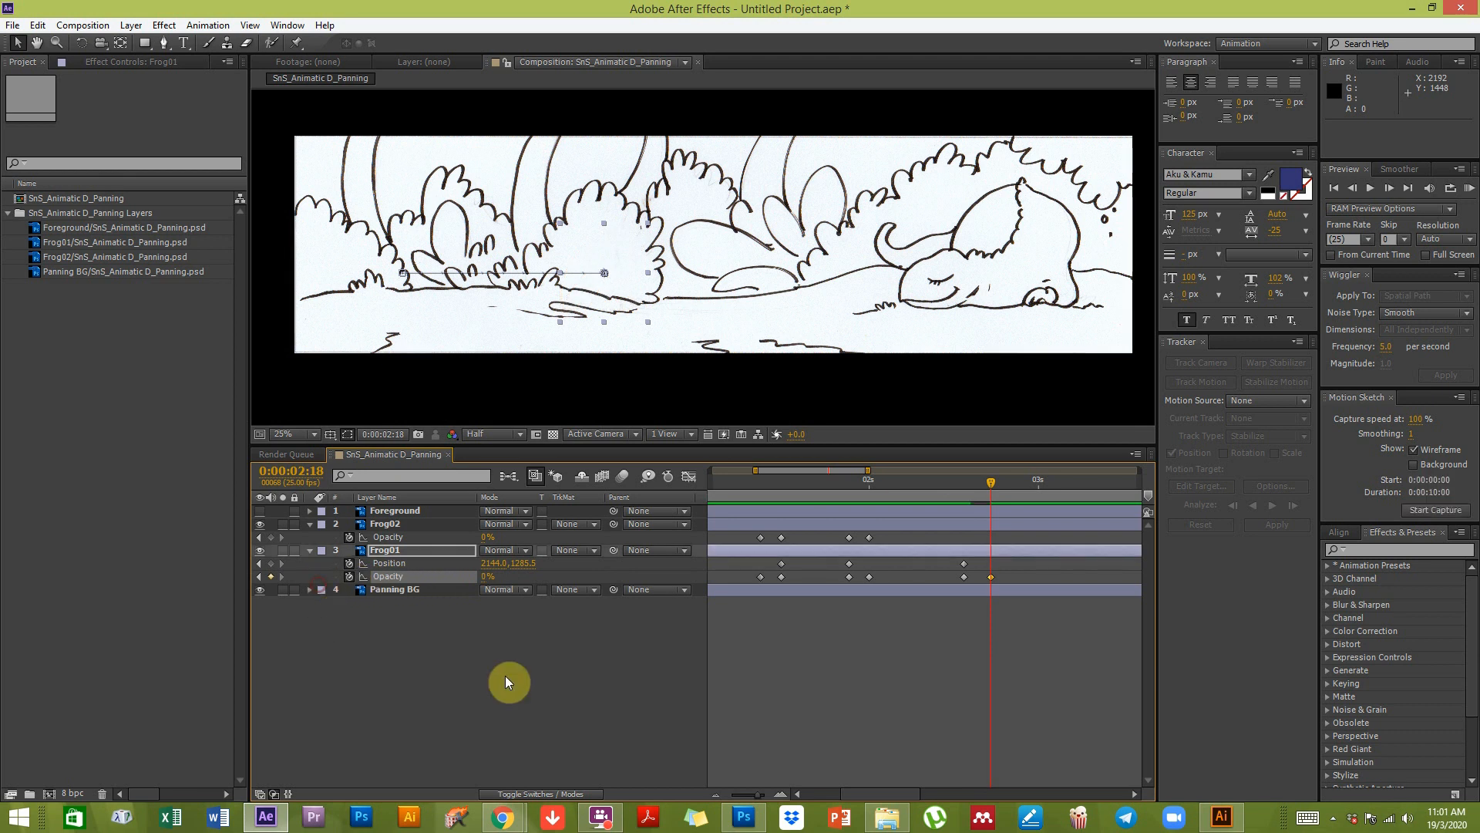
pyautogui.click(456, 658)
# Step: Keyframe Frog02's opacity at 0% at 0:00:02:14 and at 100% at 0:00:02:18
pyautogui.click(382, 521)
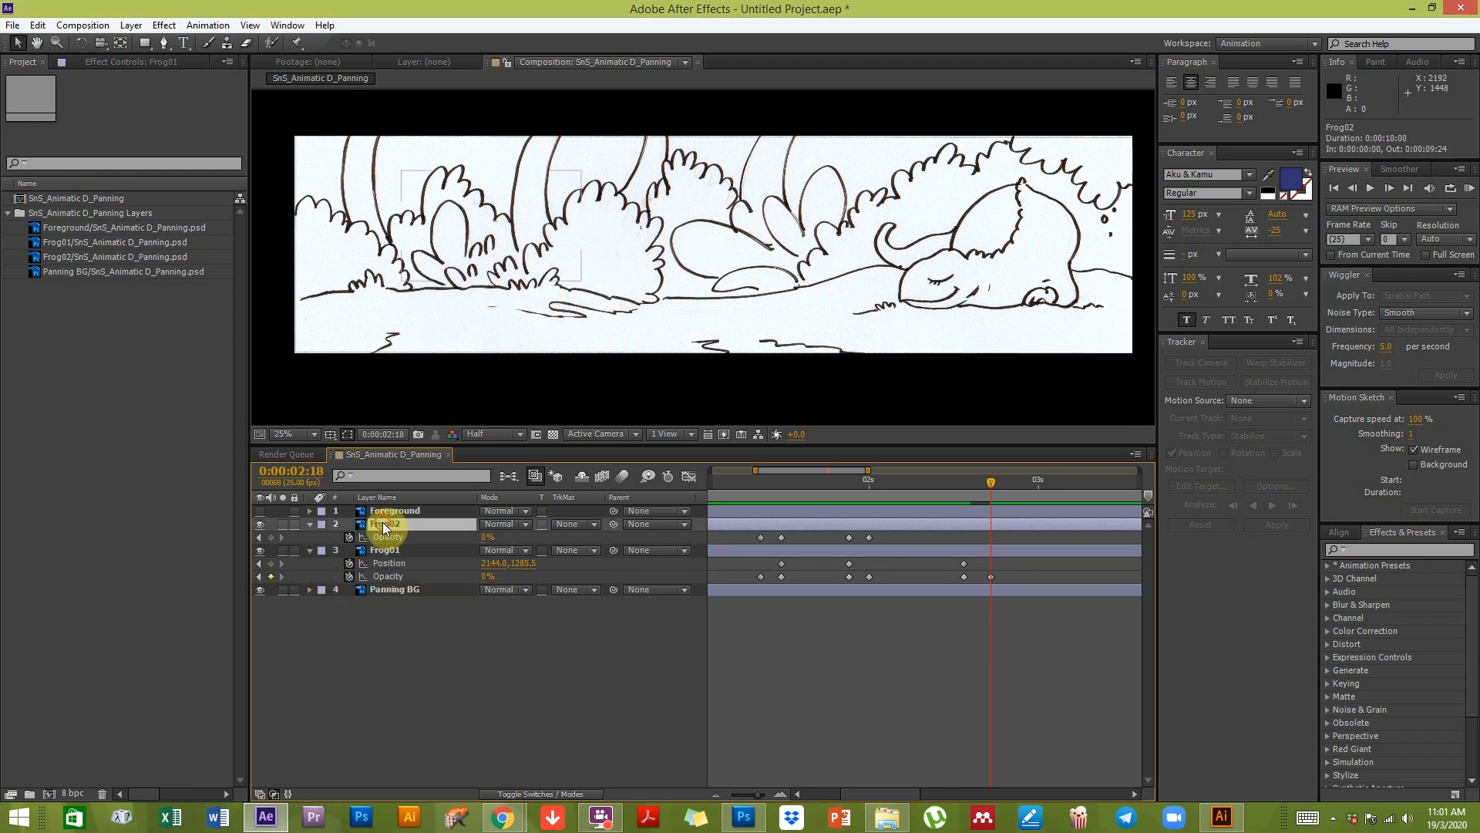
pyautogui.click(273, 536)
pyautogui.click(988, 538)
pyautogui.moveTo(992, 537); pyautogui.dragTo(976, 538)
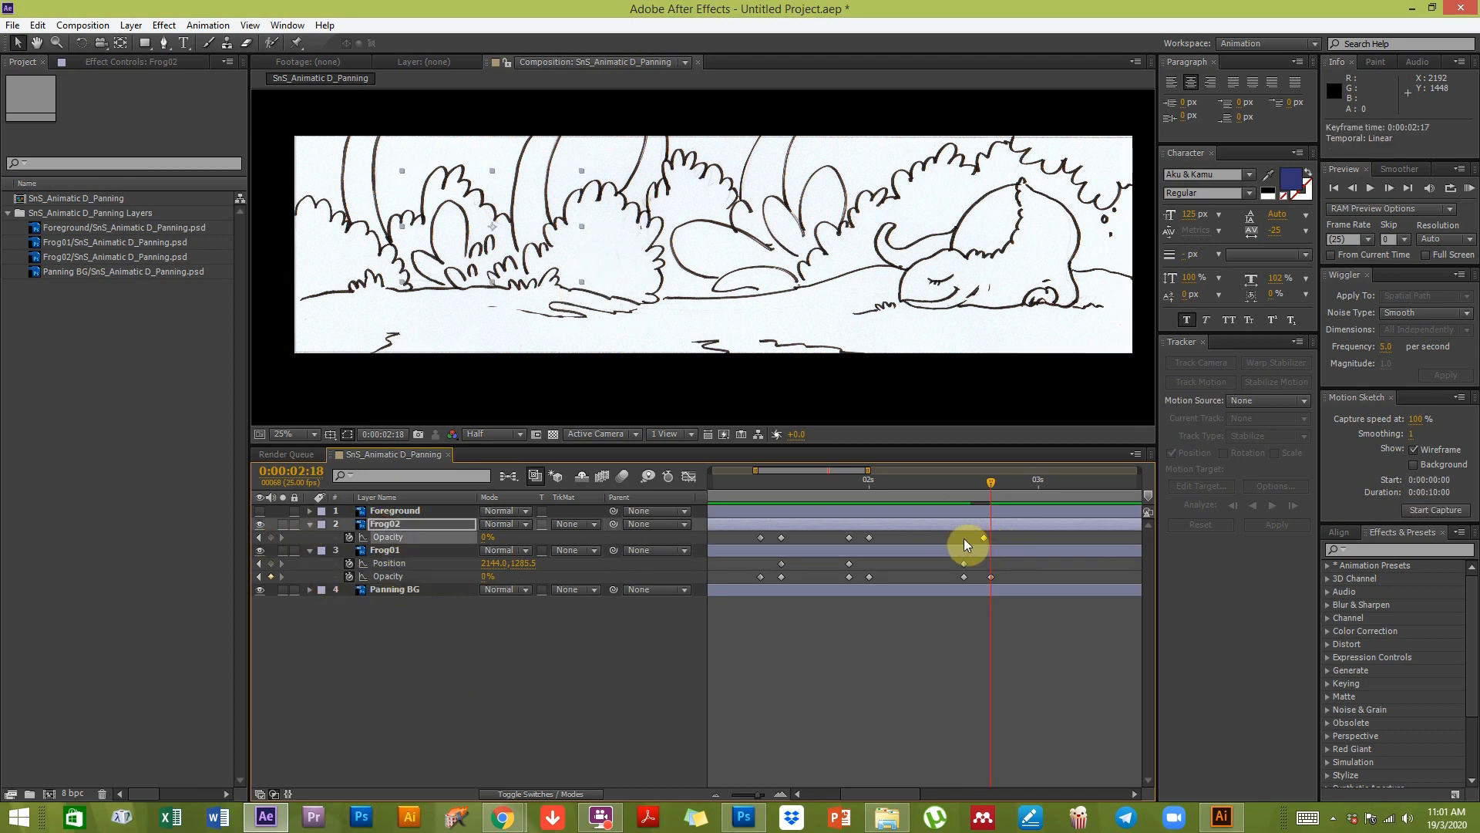
pyautogui.moveTo(486, 539); pyautogui.dragTo(599, 530)
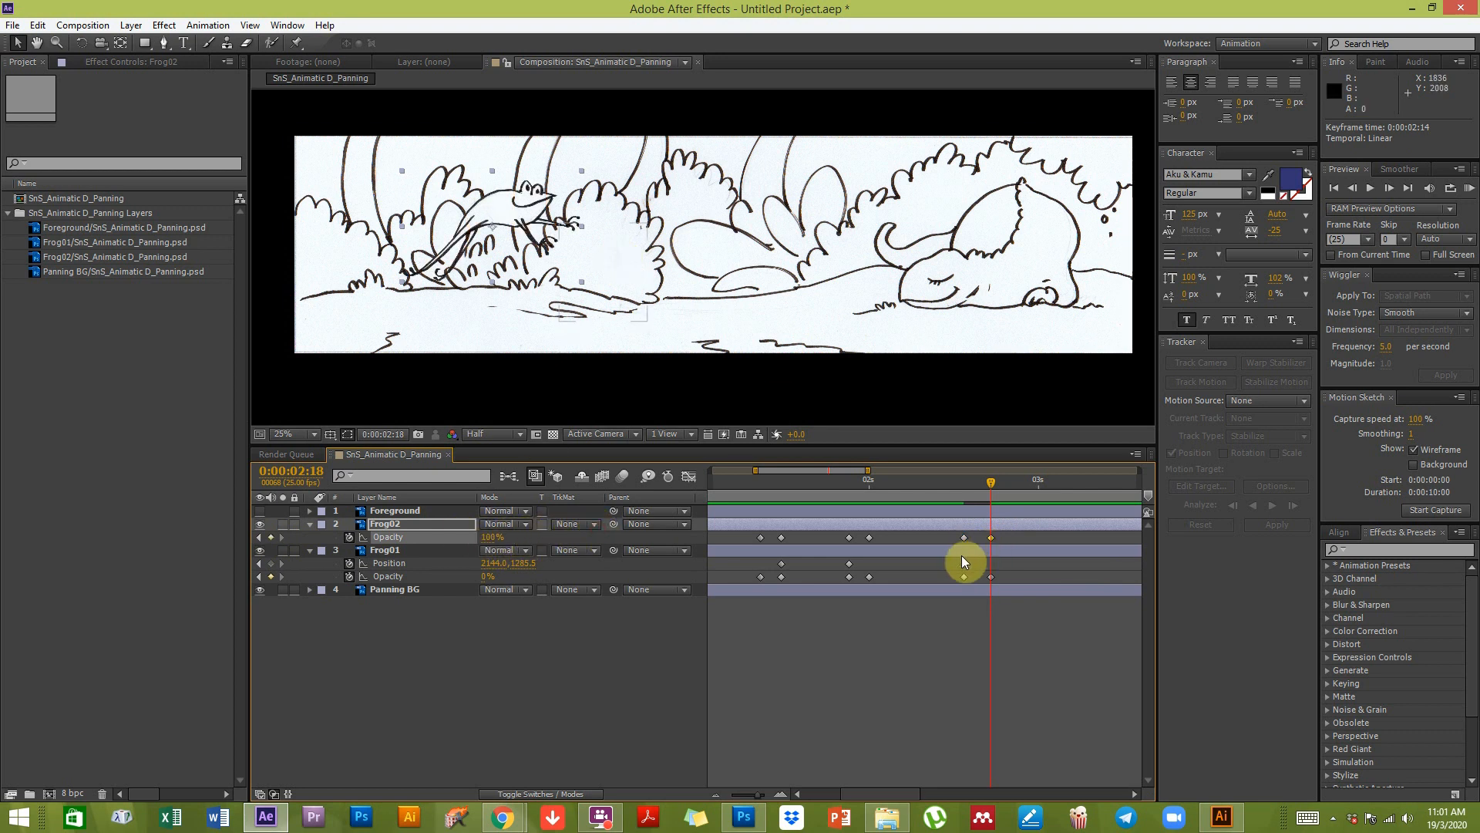
# Step: Reveal Frog02's position, start keyframing it at 0:00:02:14 and shift that position keyframe to 0:00:02:00
pyautogui.hotkey('shift', 'p')
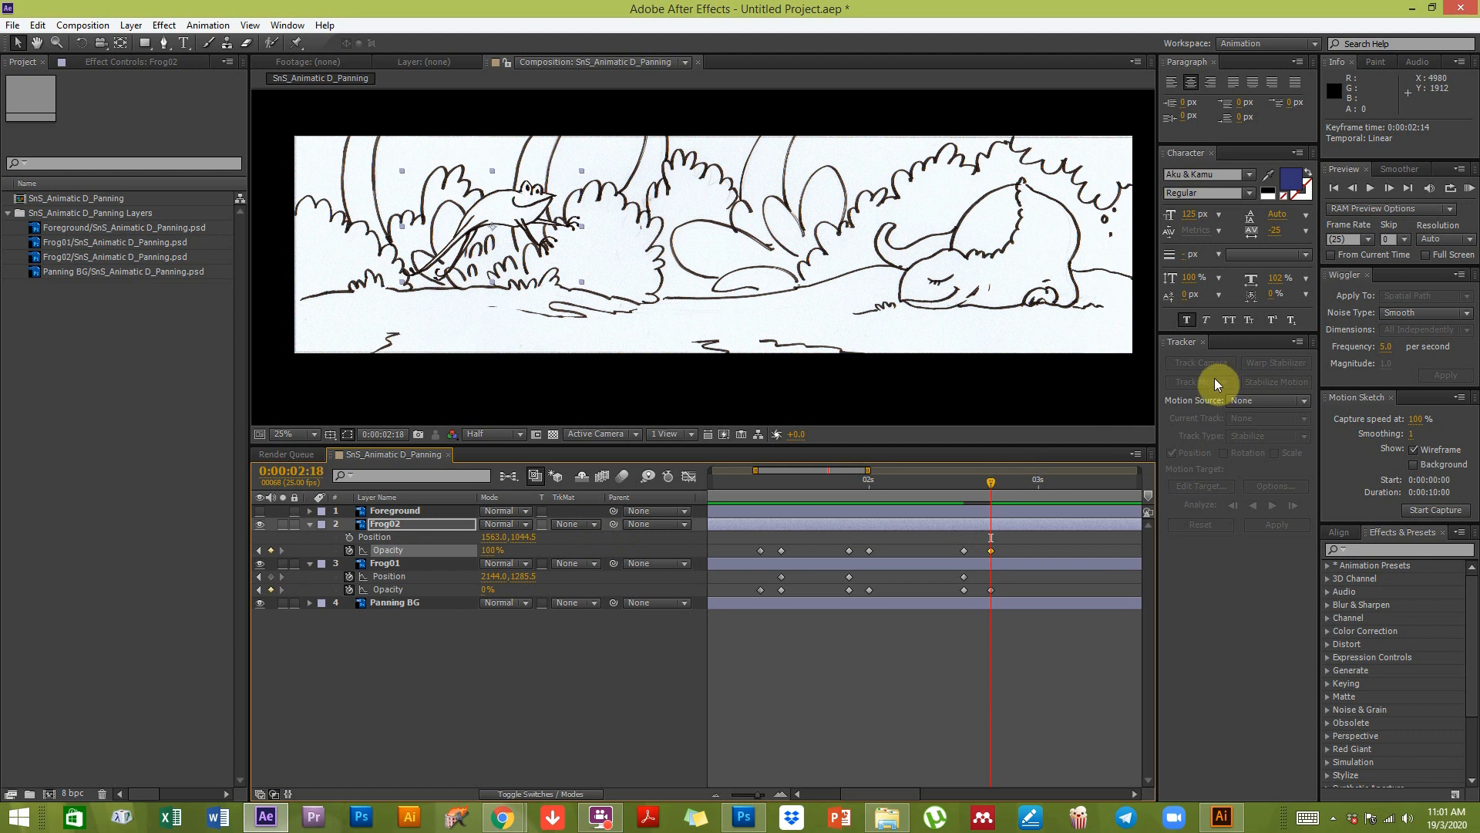
pyautogui.click(956, 486)
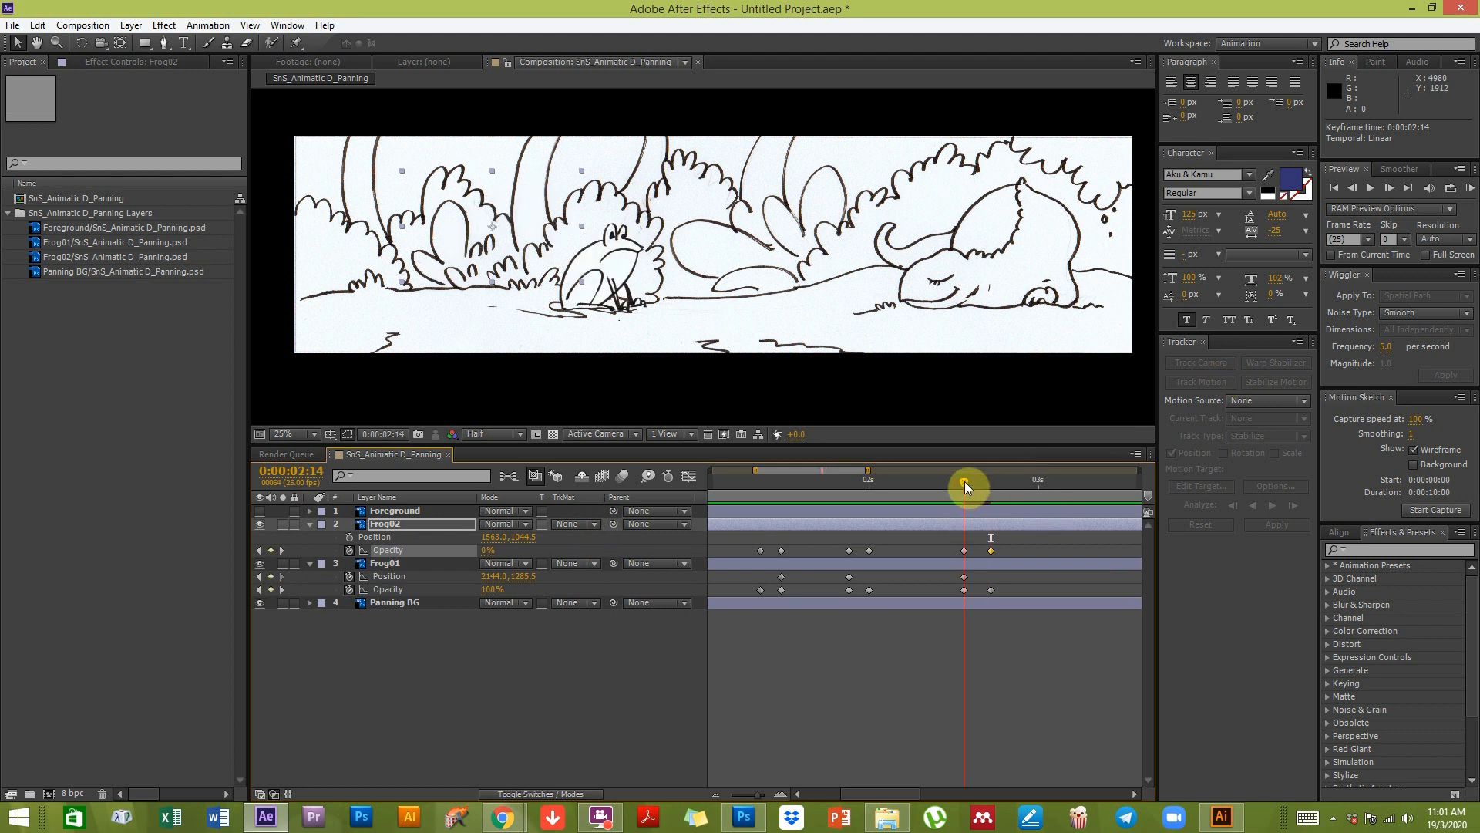
pyautogui.click(350, 537)
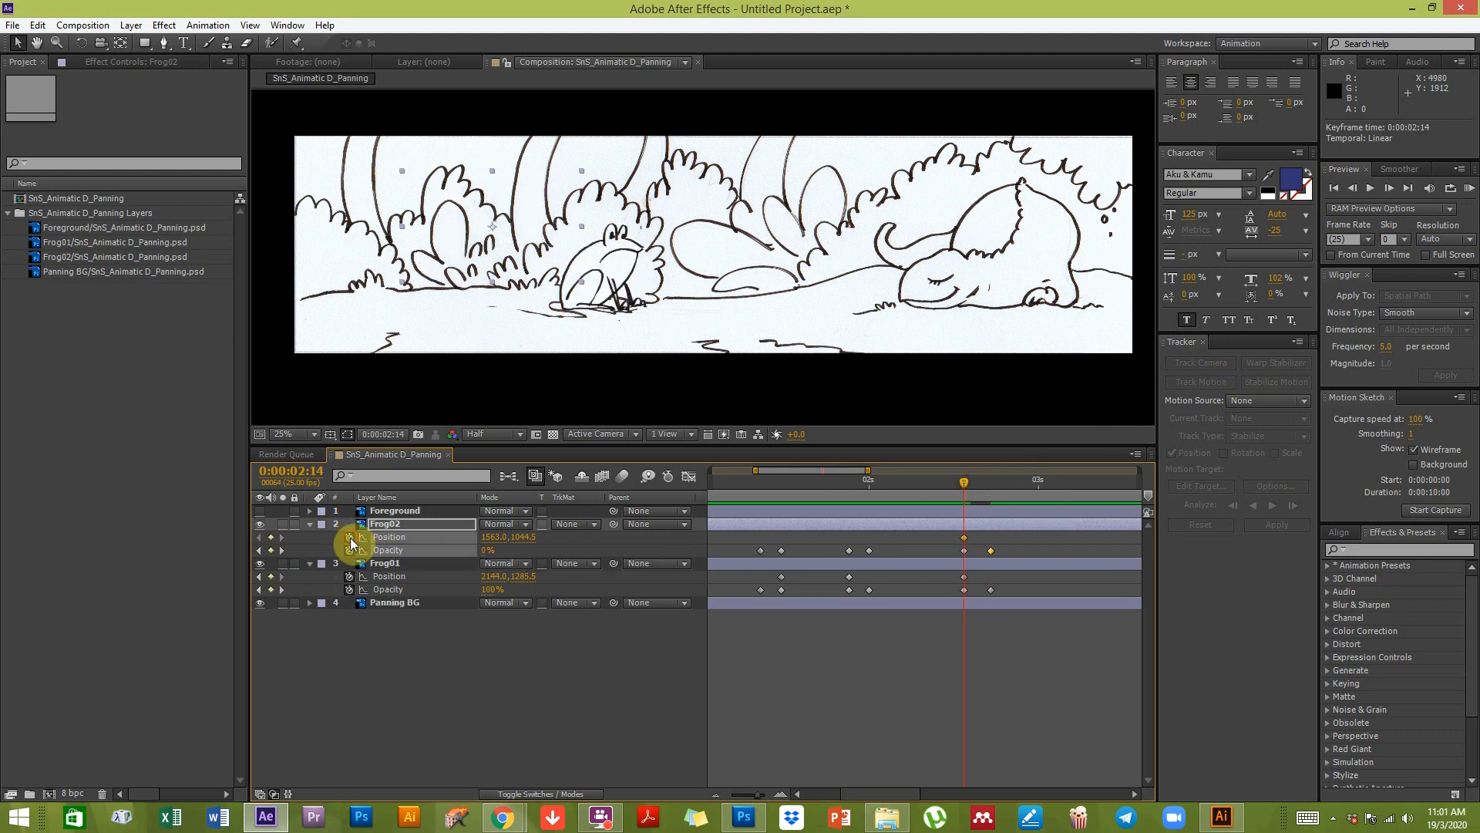
pyautogui.moveTo(973, 484); pyautogui.dragTo(930, 535)
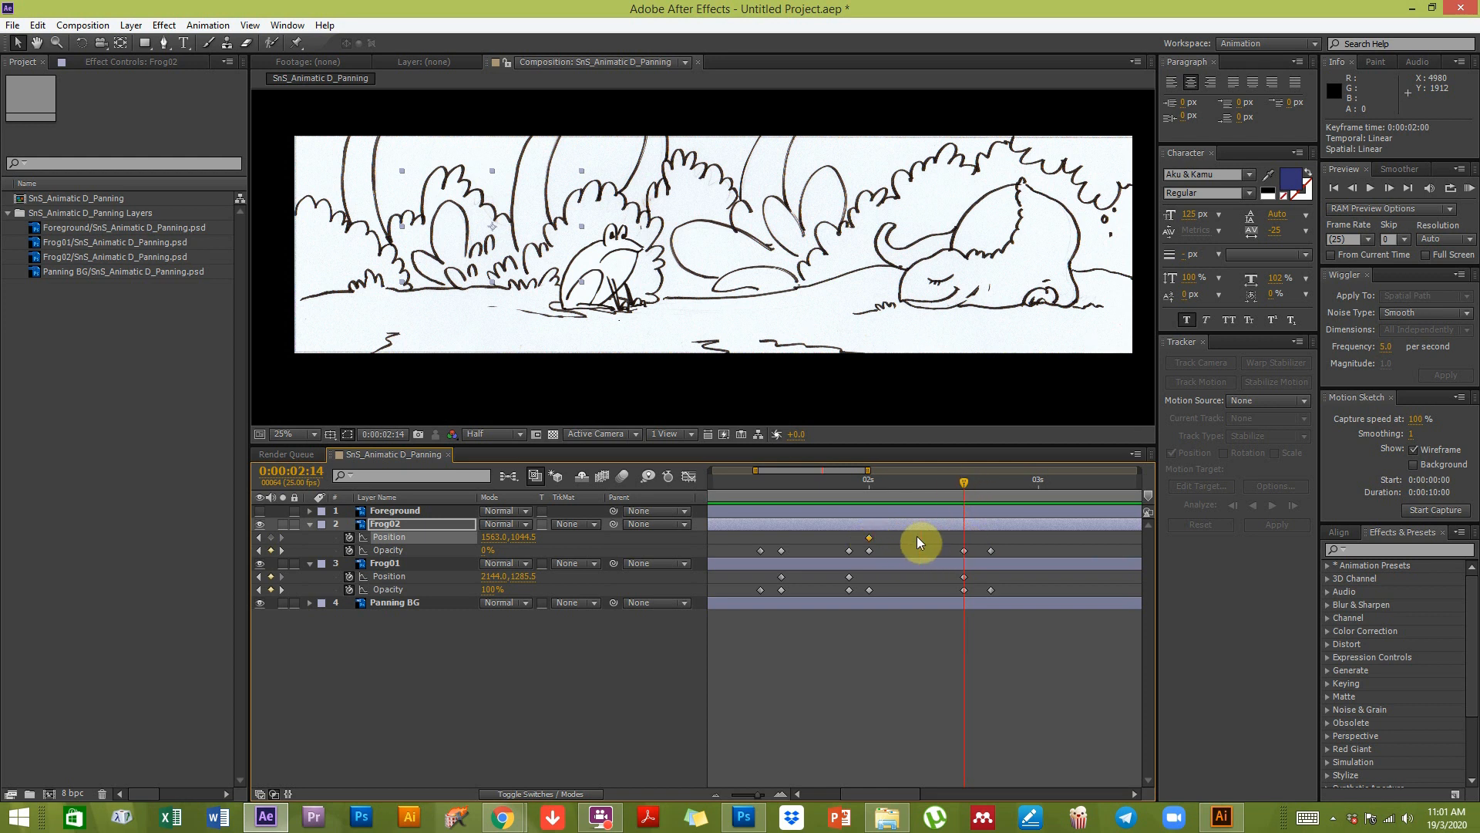
pyautogui.moveTo(865, 538)
pyautogui.mouseDown()
pyautogui.moveTo(959, 535)
pyautogui.moveTo(866, 539)
pyautogui.mouseUp()
# Step: At 0:00:02:14, move the hidden Frog02 horizontally to about 2767, 1044.5 and check the pose swap up to 0:00:02:18
pyautogui.moveTo(867, 489)
pyautogui.mouseDown()
pyautogui.moveTo(737, 488)
pyautogui.moveTo(870, 483)
pyautogui.mouseUp()
pyautogui.click(822, 487)
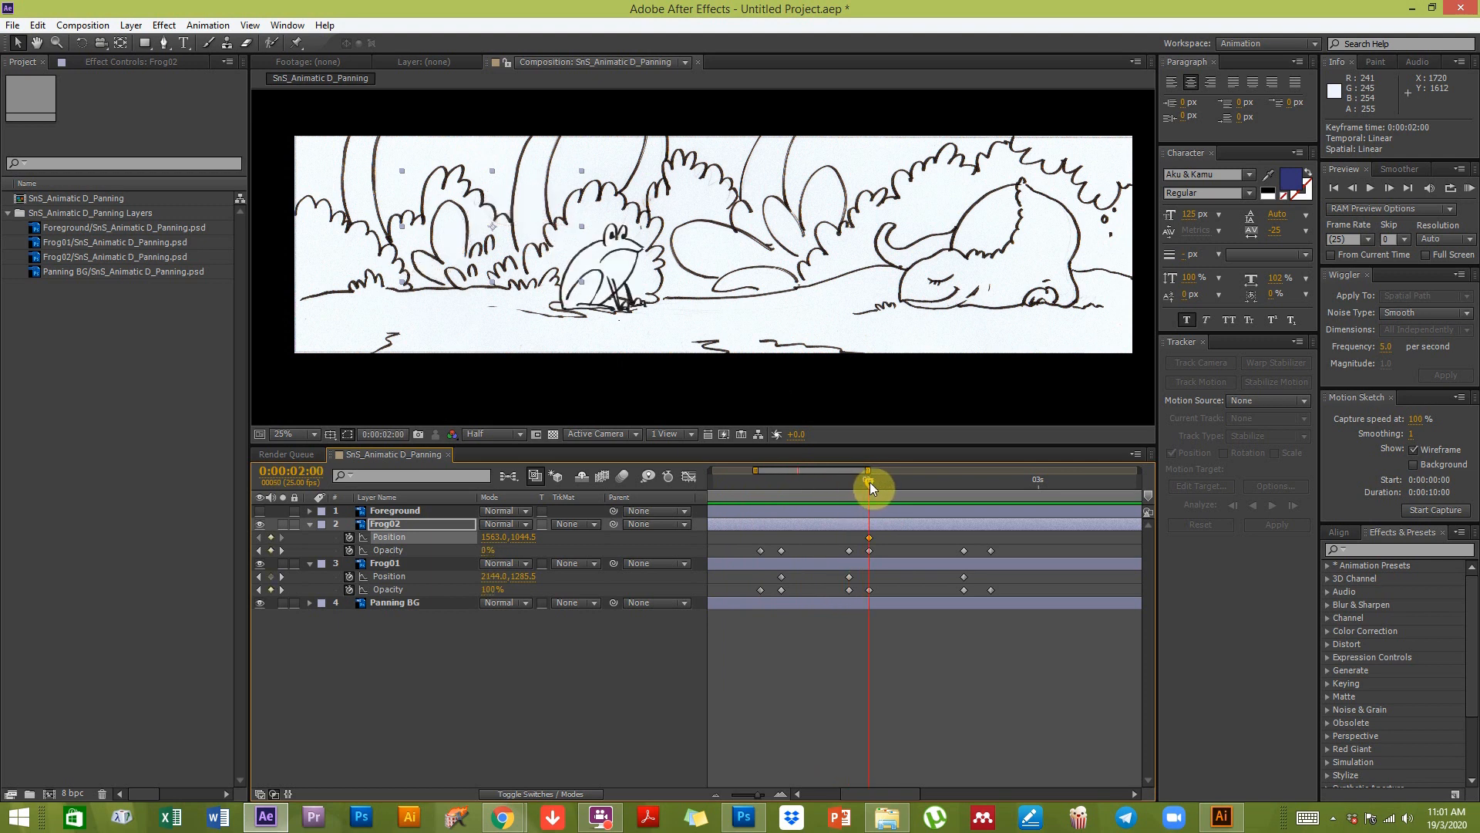
pyautogui.click(963, 482)
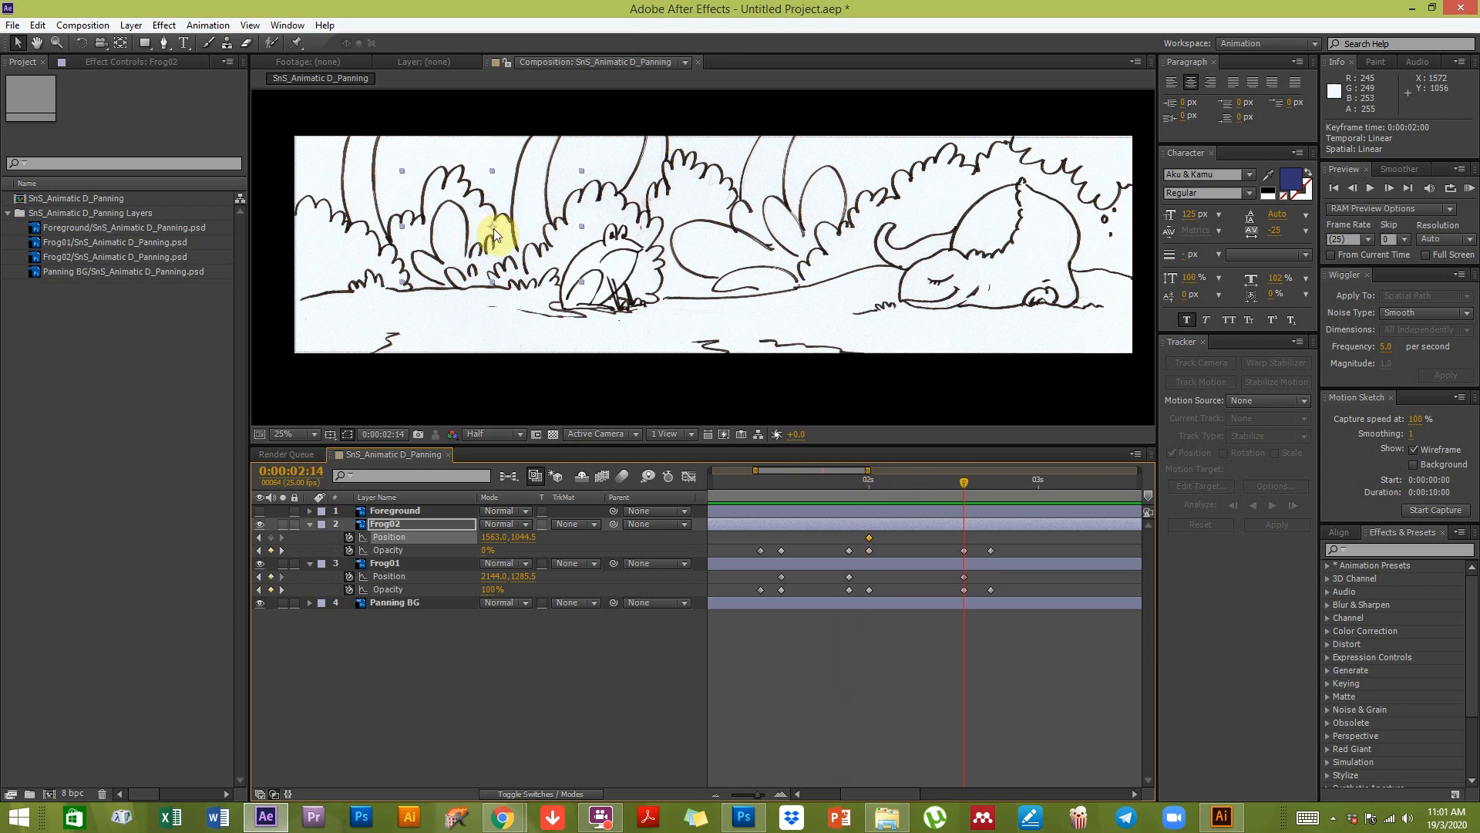
pyautogui.moveTo(494, 228); pyautogui.dragTo(725, 237)
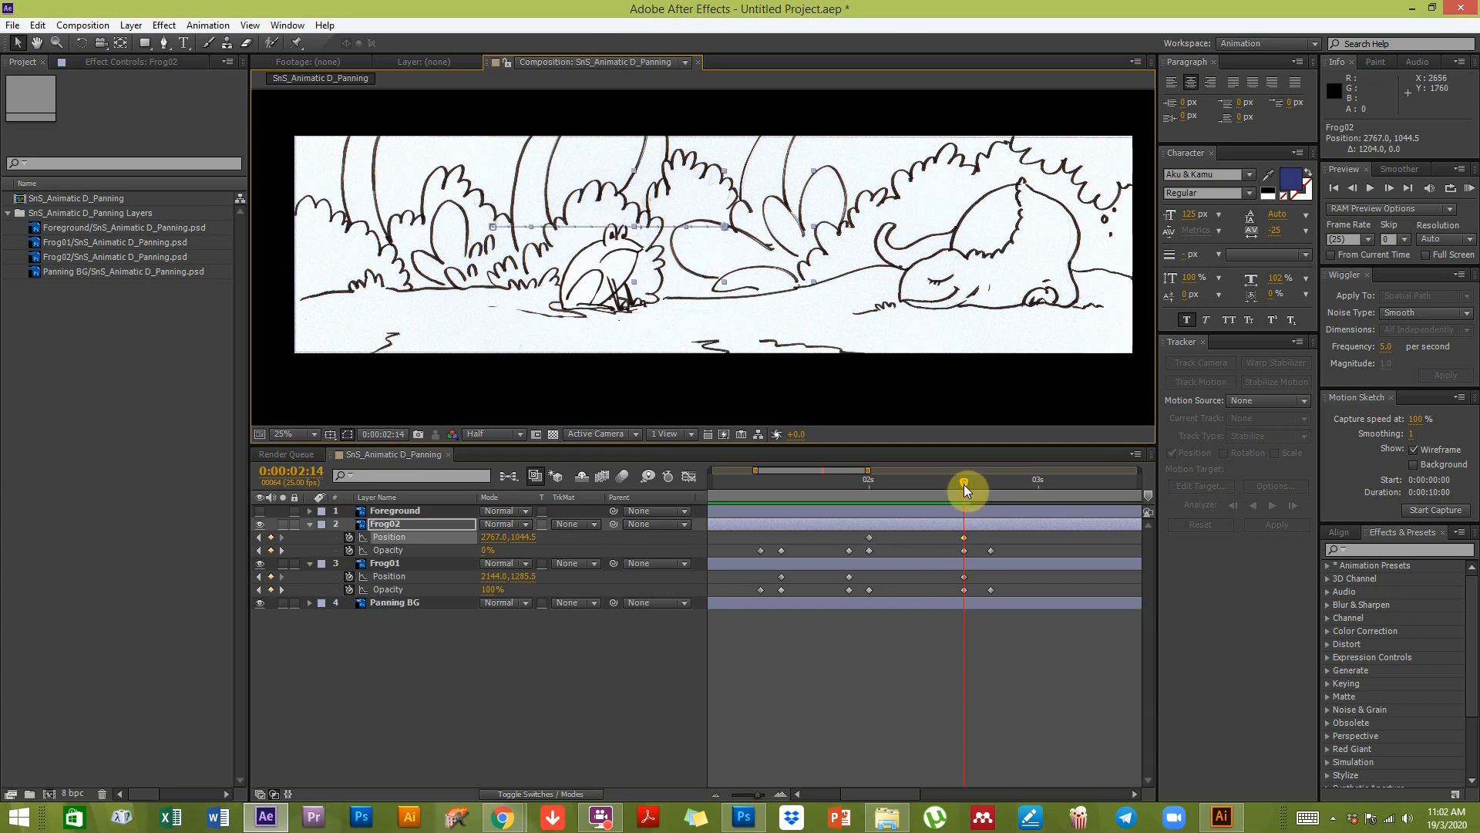
pyautogui.moveTo(944, 488); pyautogui.dragTo(858, 479)
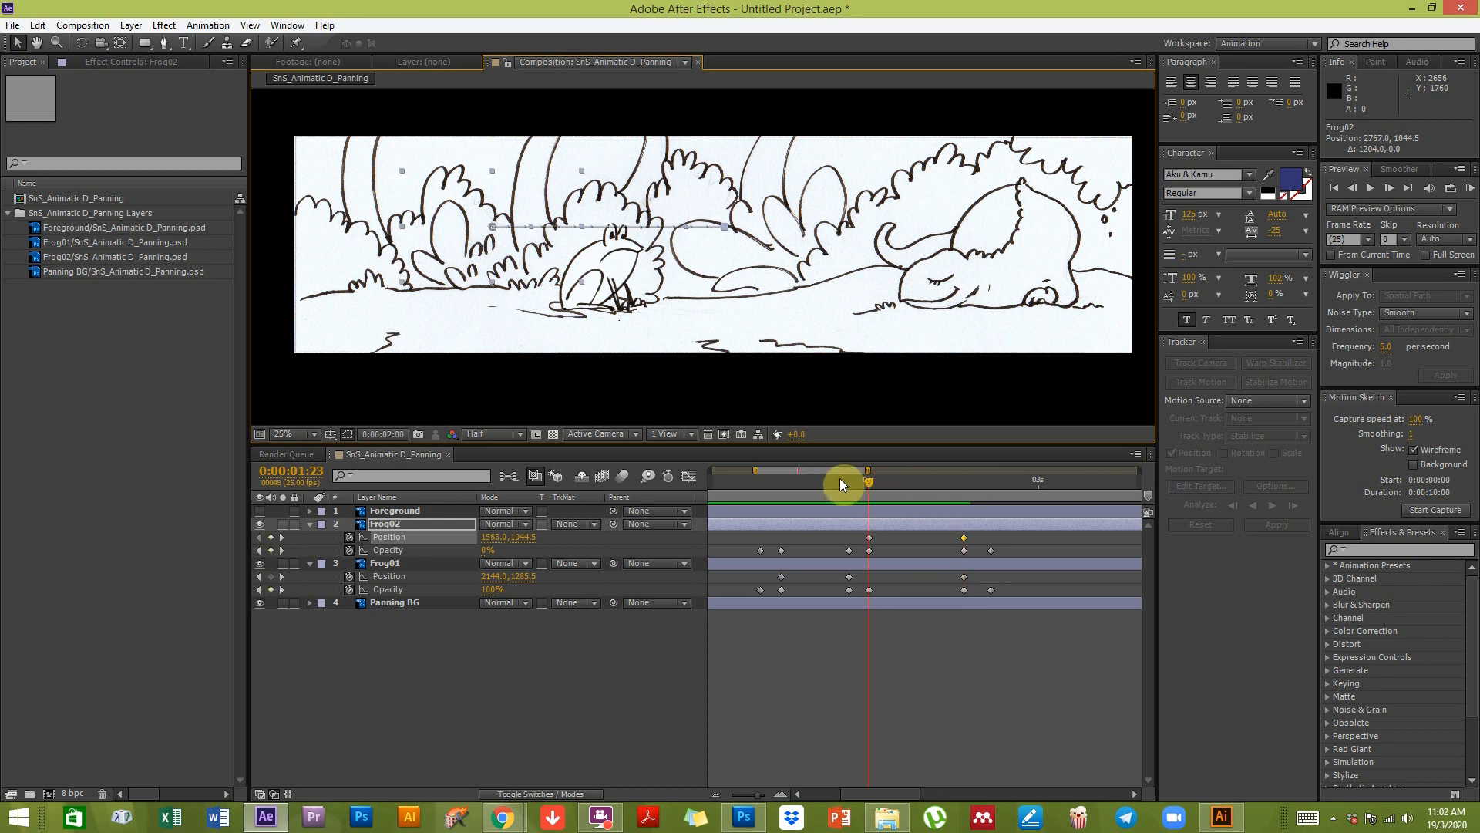
pyautogui.moveTo(862, 479); pyautogui.dragTo(873, 477)
pyautogui.moveTo(976, 461); pyautogui.dragTo(992, 463)
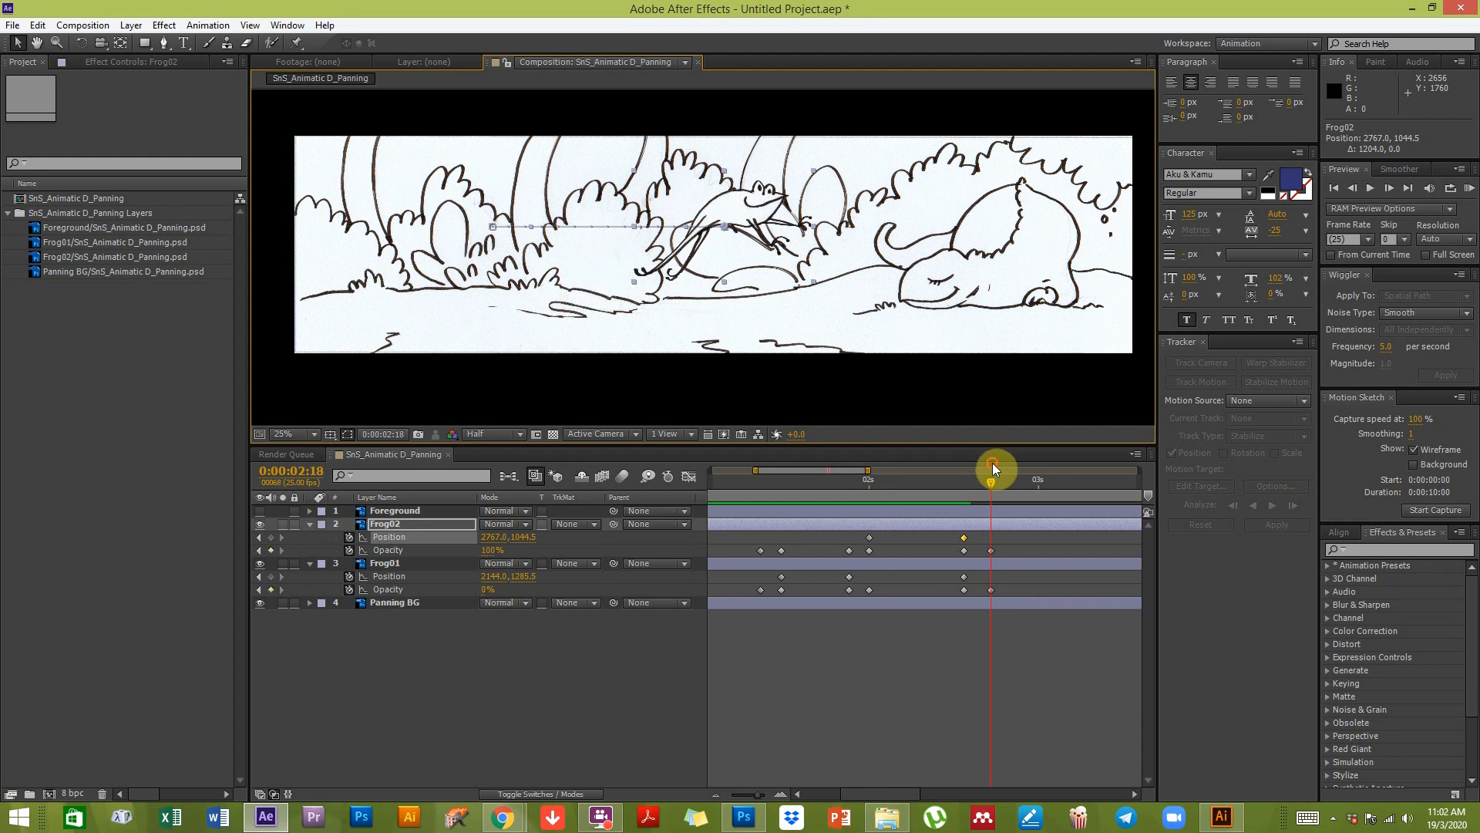
pyautogui.moveTo(1007, 591); pyautogui.dragTo(869, 605)
# Step: Keyframe Frog02's opacity at 100% at 0:00:03:00 and at 0% at 0:00:03:04
pyautogui.moveTo(862, 479); pyautogui.dragTo(892, 520)
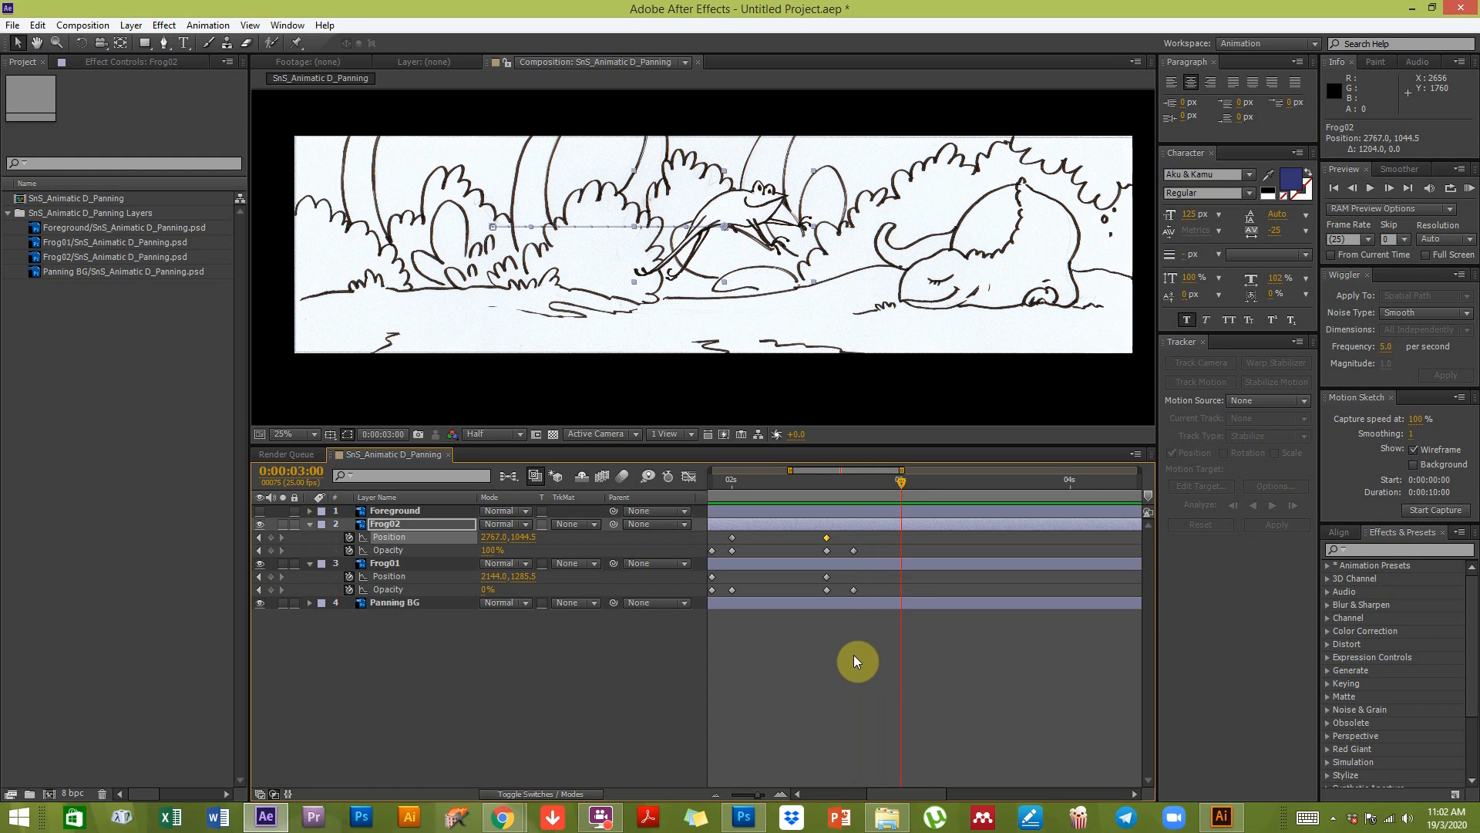
pyautogui.click(271, 550)
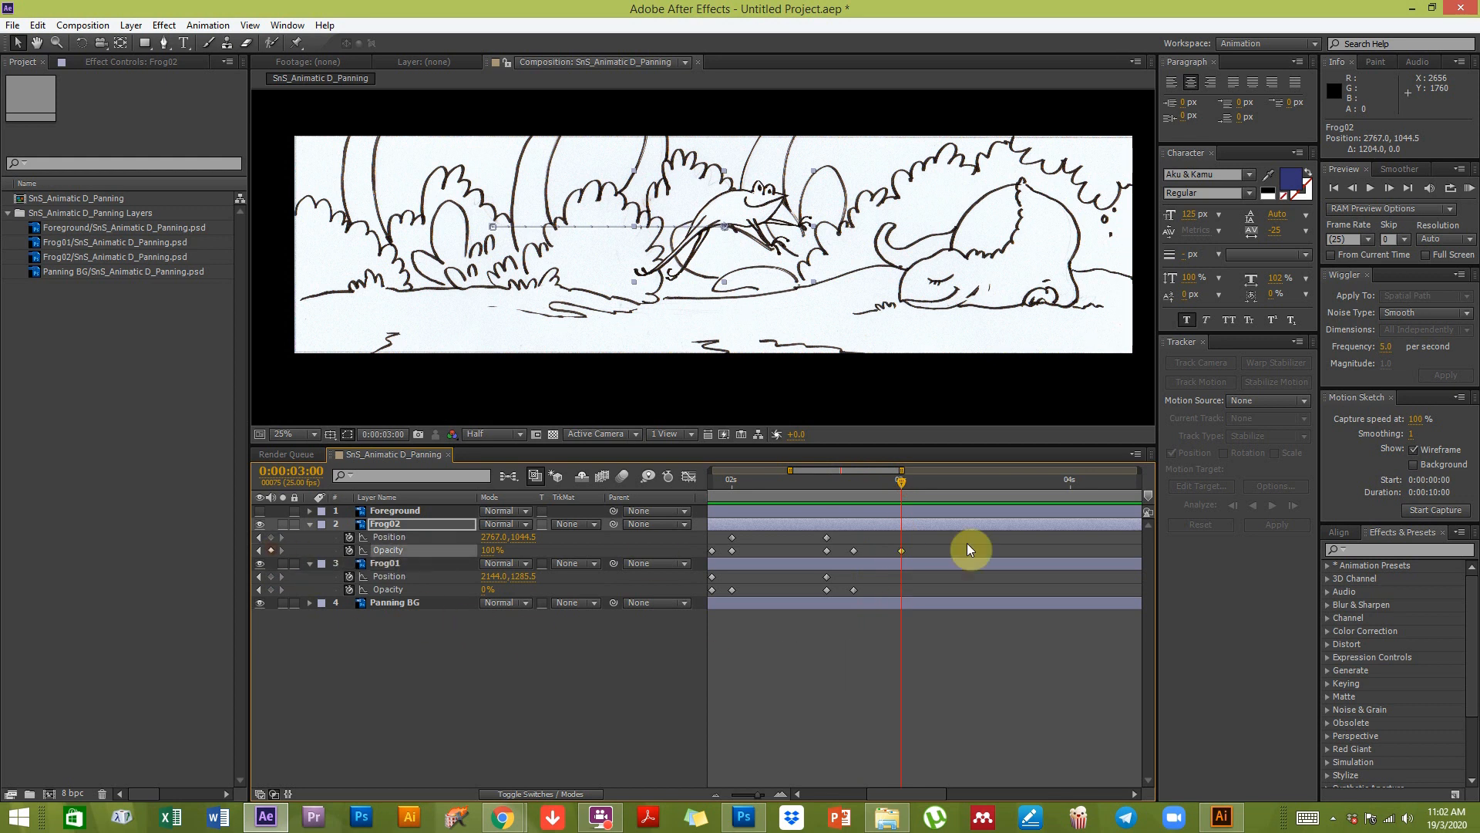
pyautogui.click(930, 480)
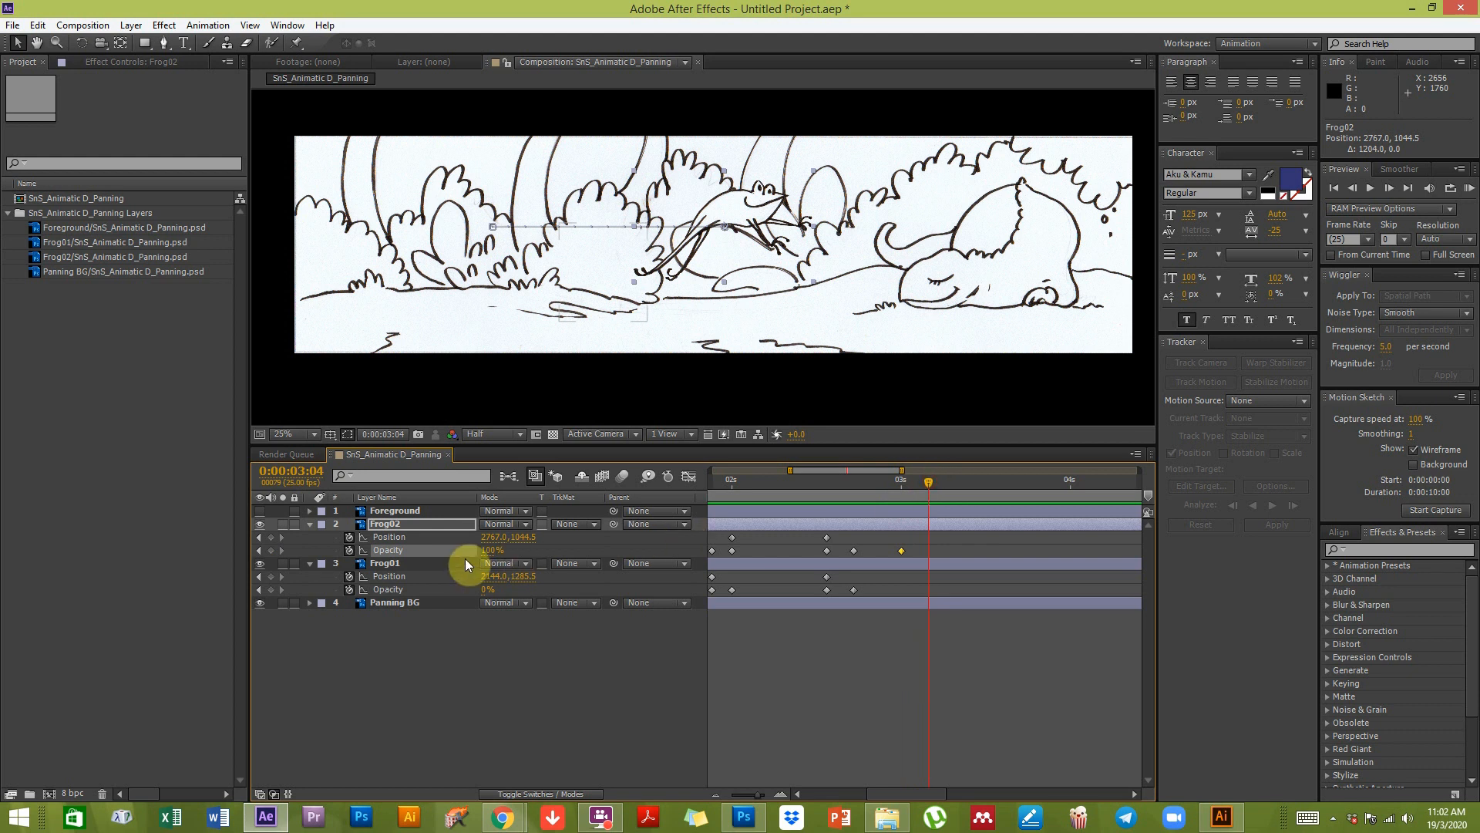
pyautogui.moveTo(488, 552); pyautogui.dragTo(347, 552)
pyautogui.click(678, 644)
# Step: Review the frog poses around 0:00:02:13 to 0:00:02:18, comparing the position and opacity keyframes of Frog01 and Frog02
pyautogui.hscroll(-4, 925, 656)
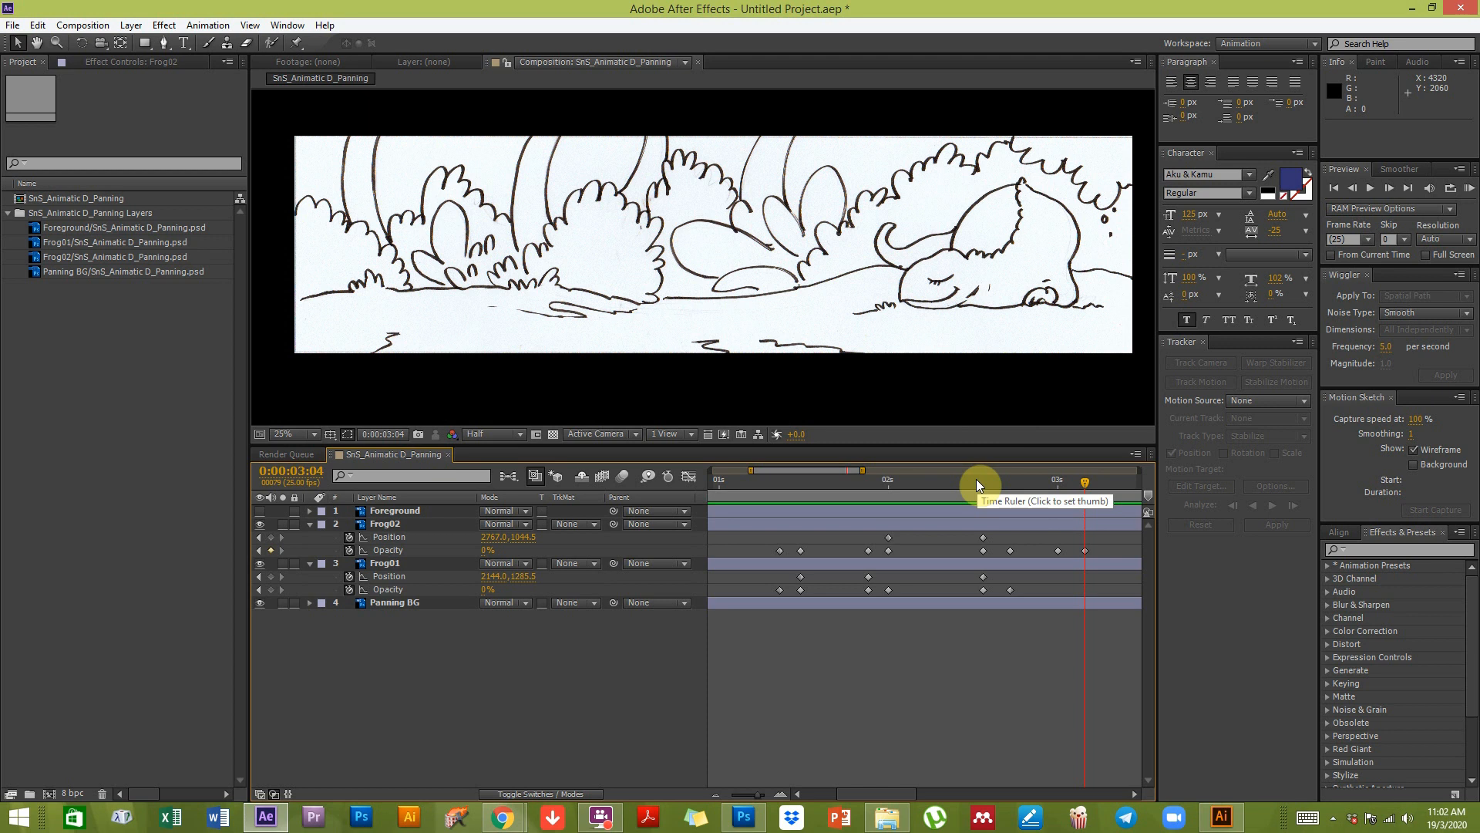
pyautogui.click(1013, 537)
pyautogui.moveTo(985, 482)
pyautogui.mouseDown()
pyautogui.moveTo(1007, 483)
pyautogui.moveTo(976, 486)
pyautogui.mouseUp()
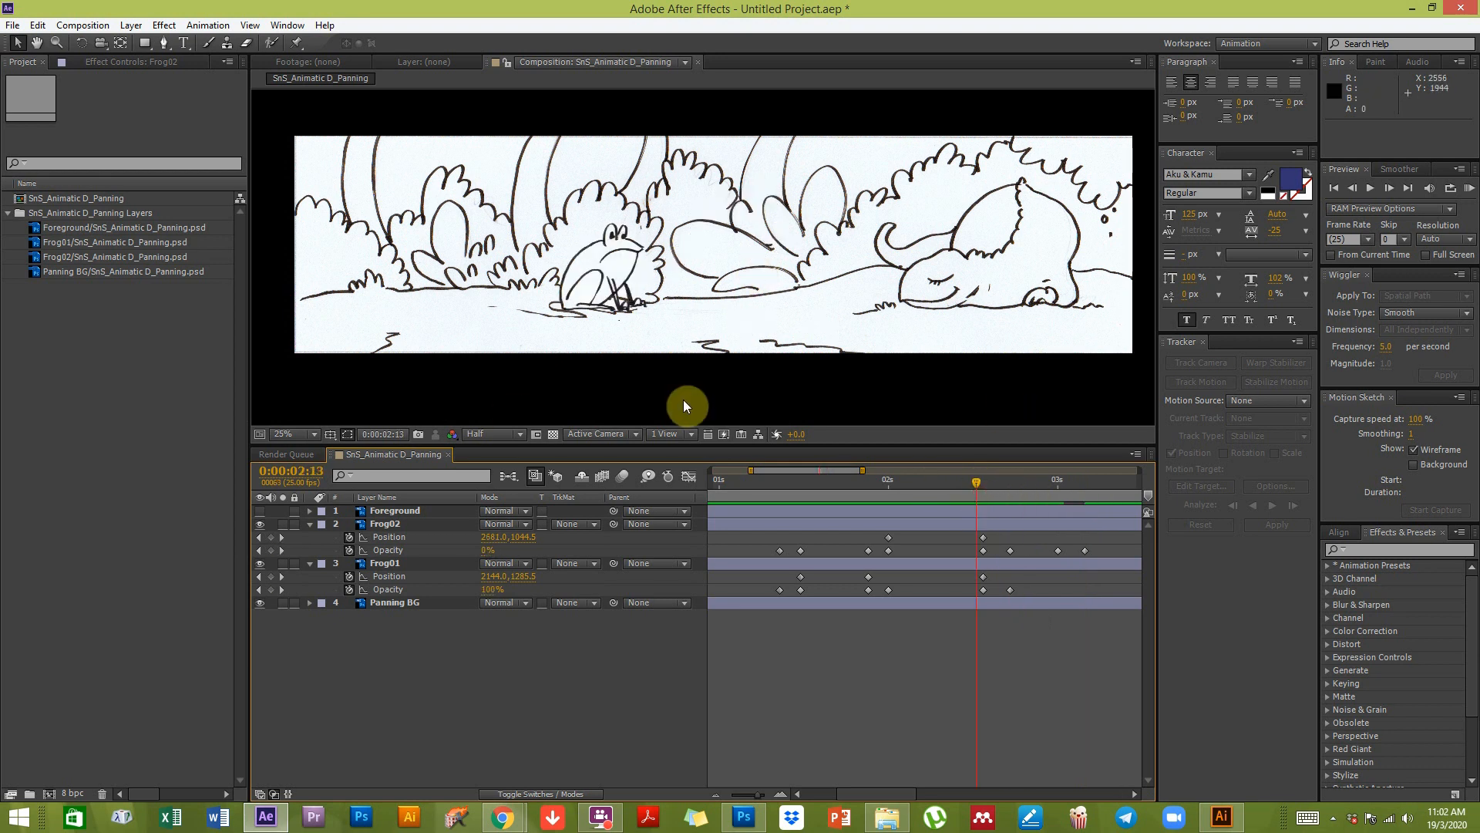
pyautogui.hscroll(2, 995, 678)
pyautogui.click(956, 550)
pyautogui.moveTo(934, 488); pyautogui.dragTo(955, 486)
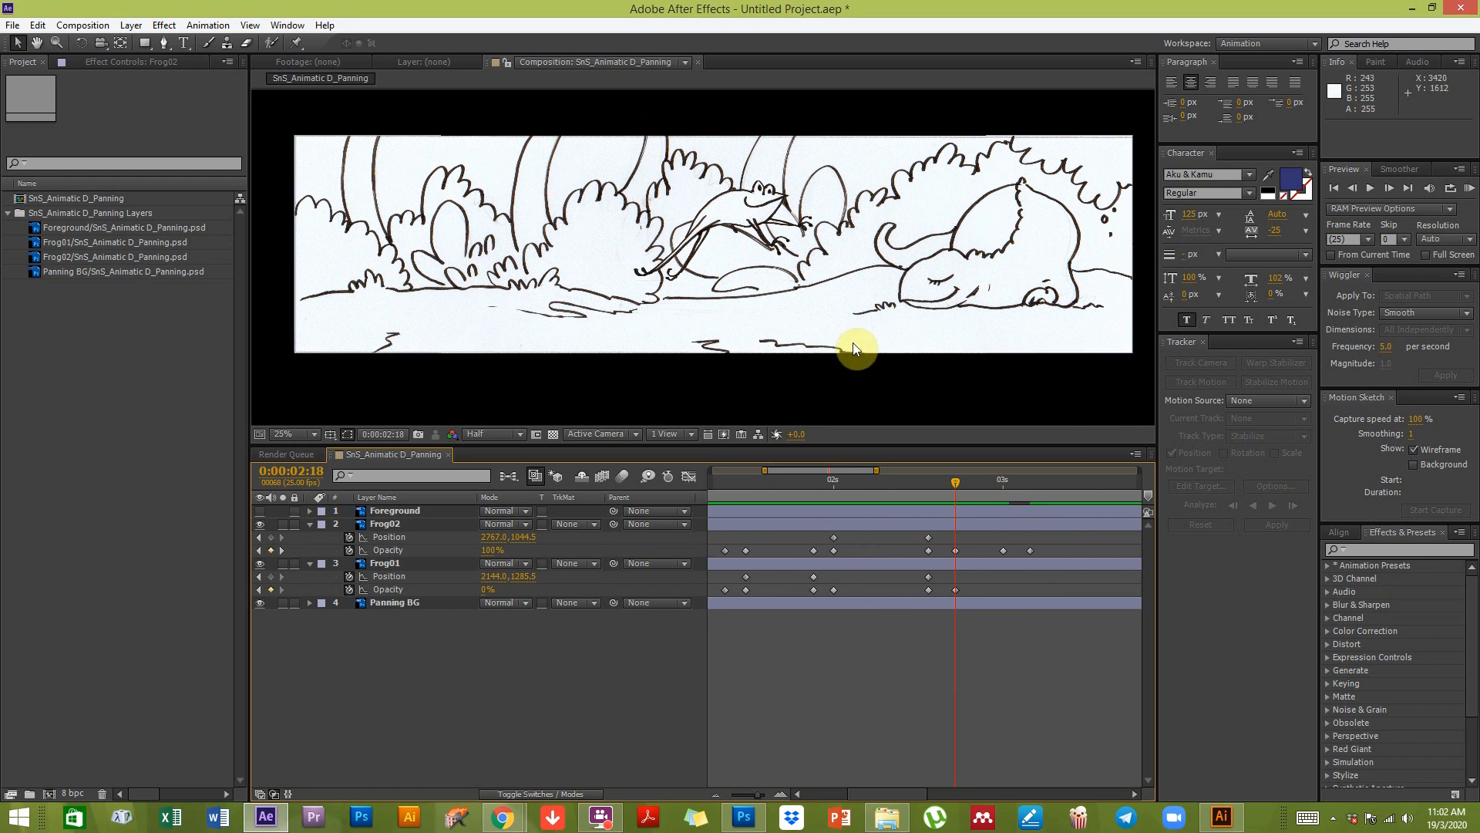
pyautogui.moveTo(978, 483)
pyautogui.mouseDown()
pyautogui.moveTo(947, 489)
pyautogui.moveTo(963, 492)
pyautogui.mouseUp()
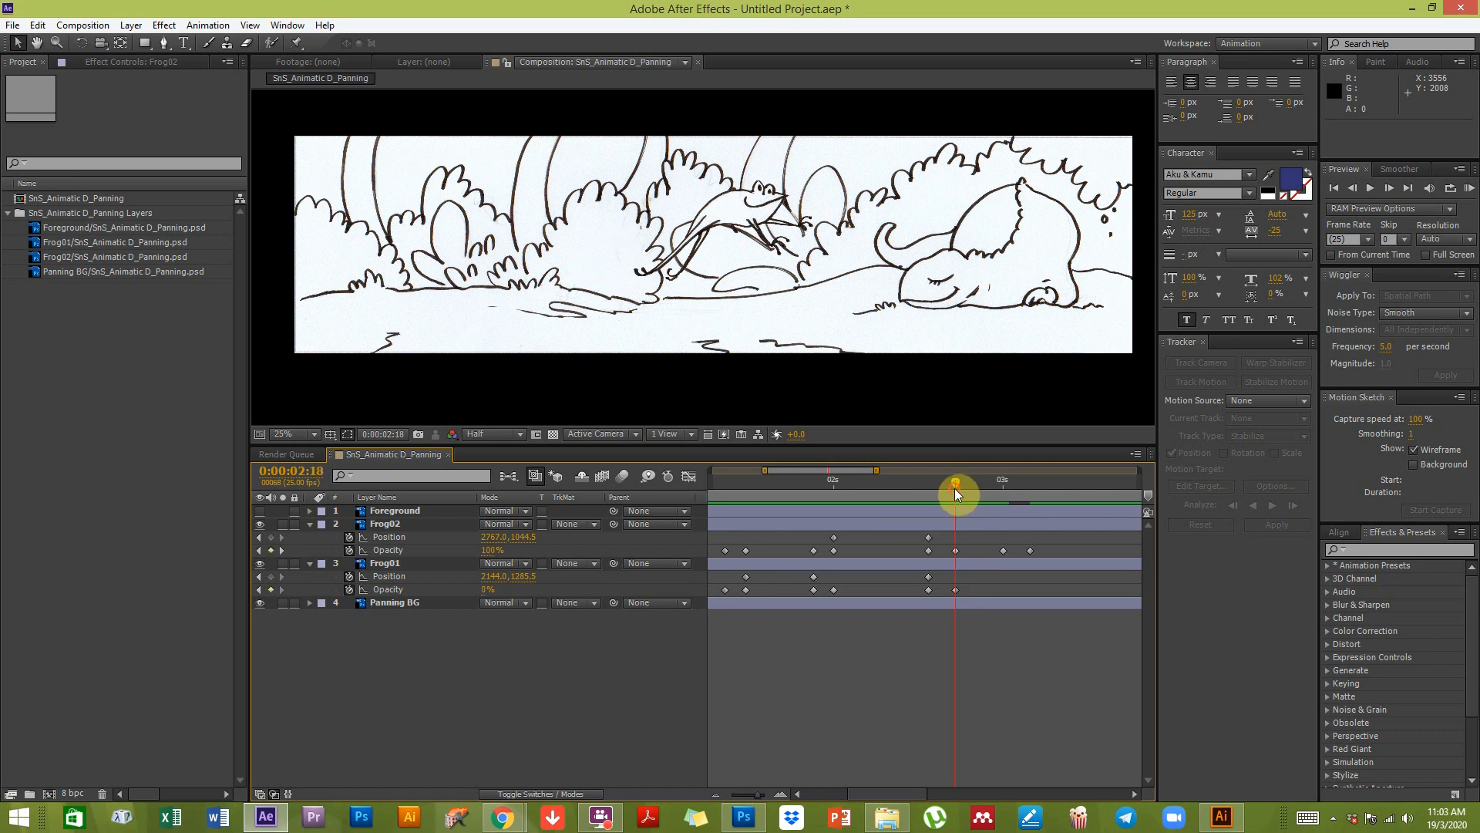
pyautogui.click(955, 551)
# Step: Keyframe Frog01's opacity at 0% at 0:00:03:00 and at 100% at 0:00:03:04
pyautogui.moveTo(1024, 485)
pyautogui.mouseDown()
pyautogui.moveTo(1009, 499)
pyautogui.moveTo(1035, 500)
pyautogui.moveTo(1007, 498)
pyautogui.mouseUp()
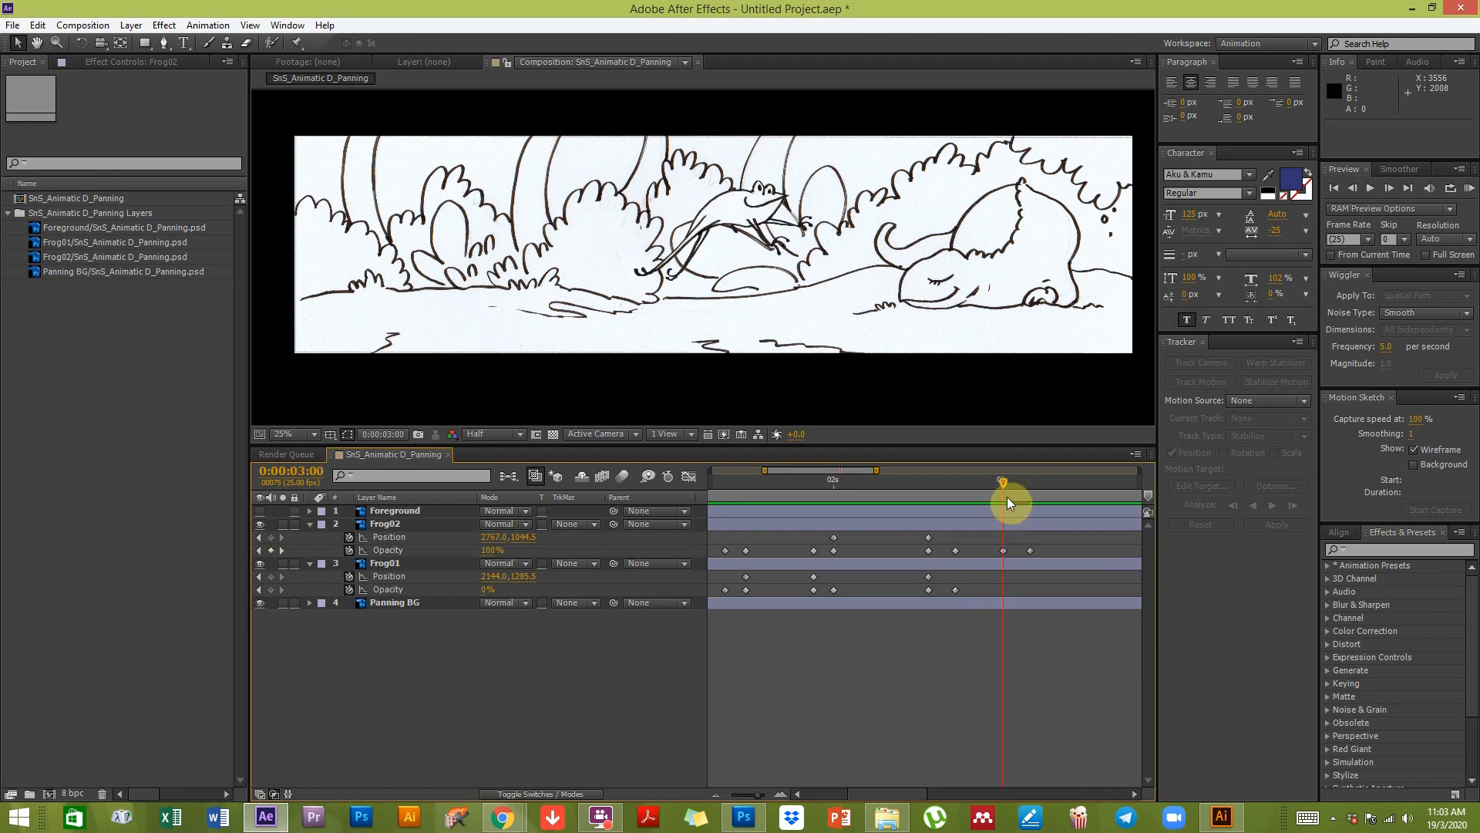
pyautogui.click(271, 590)
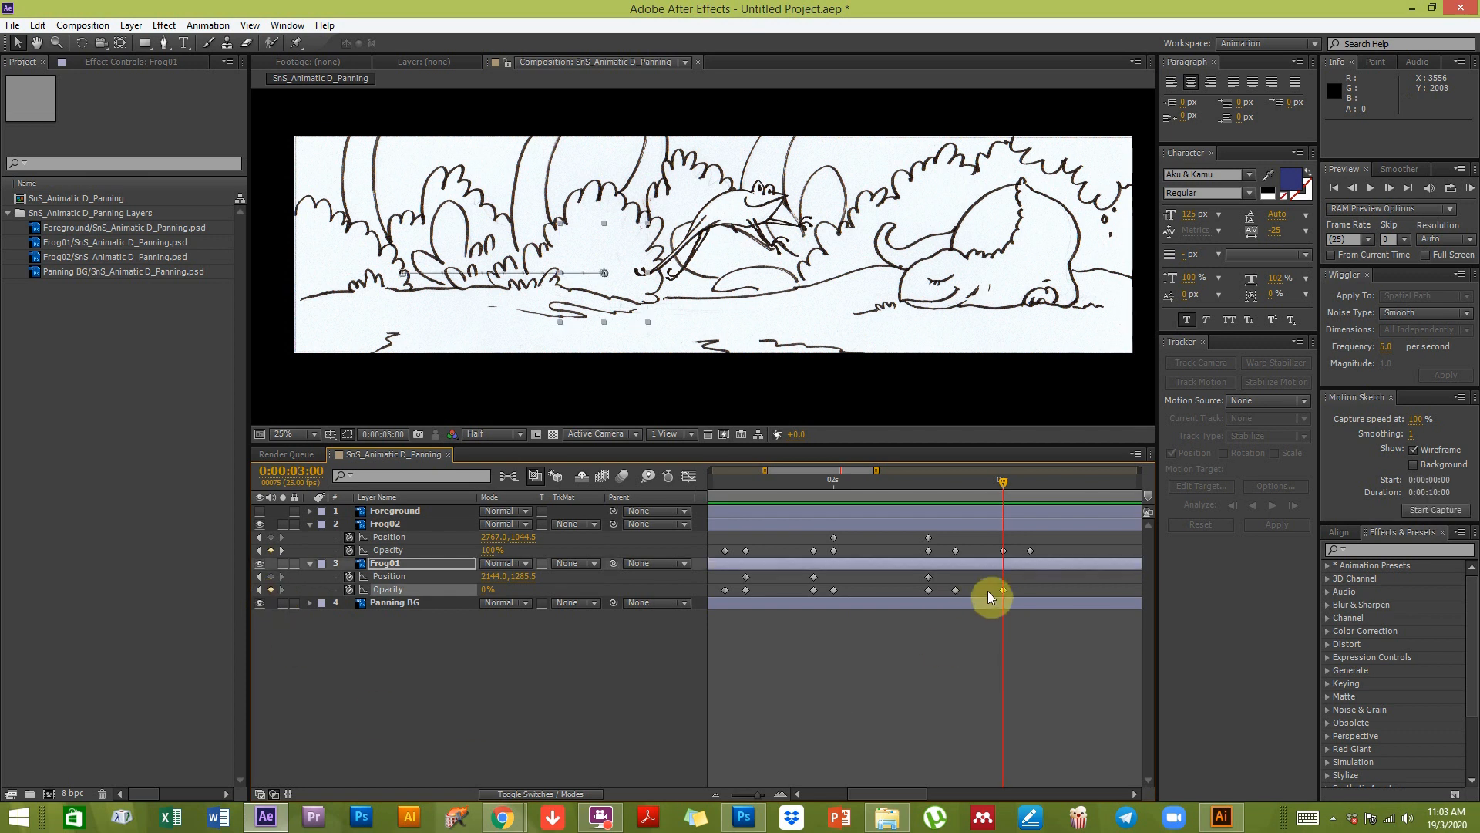
pyautogui.click(954, 590)
pyautogui.hotkey('ctrl', 'c')
pyautogui.hotkey('ctrl', 'v')
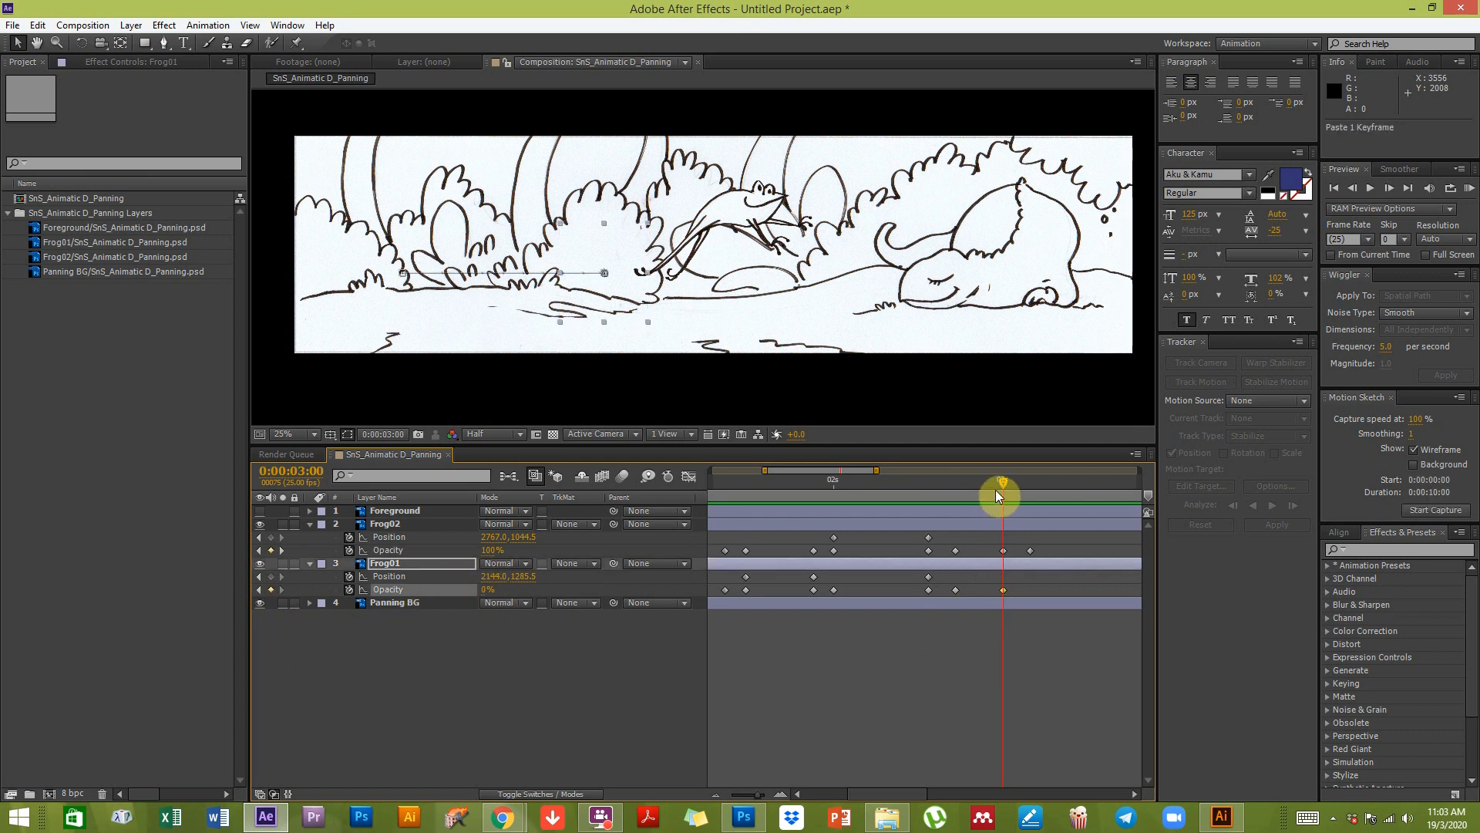
pyautogui.moveTo(1007, 481); pyautogui.dragTo(1034, 480)
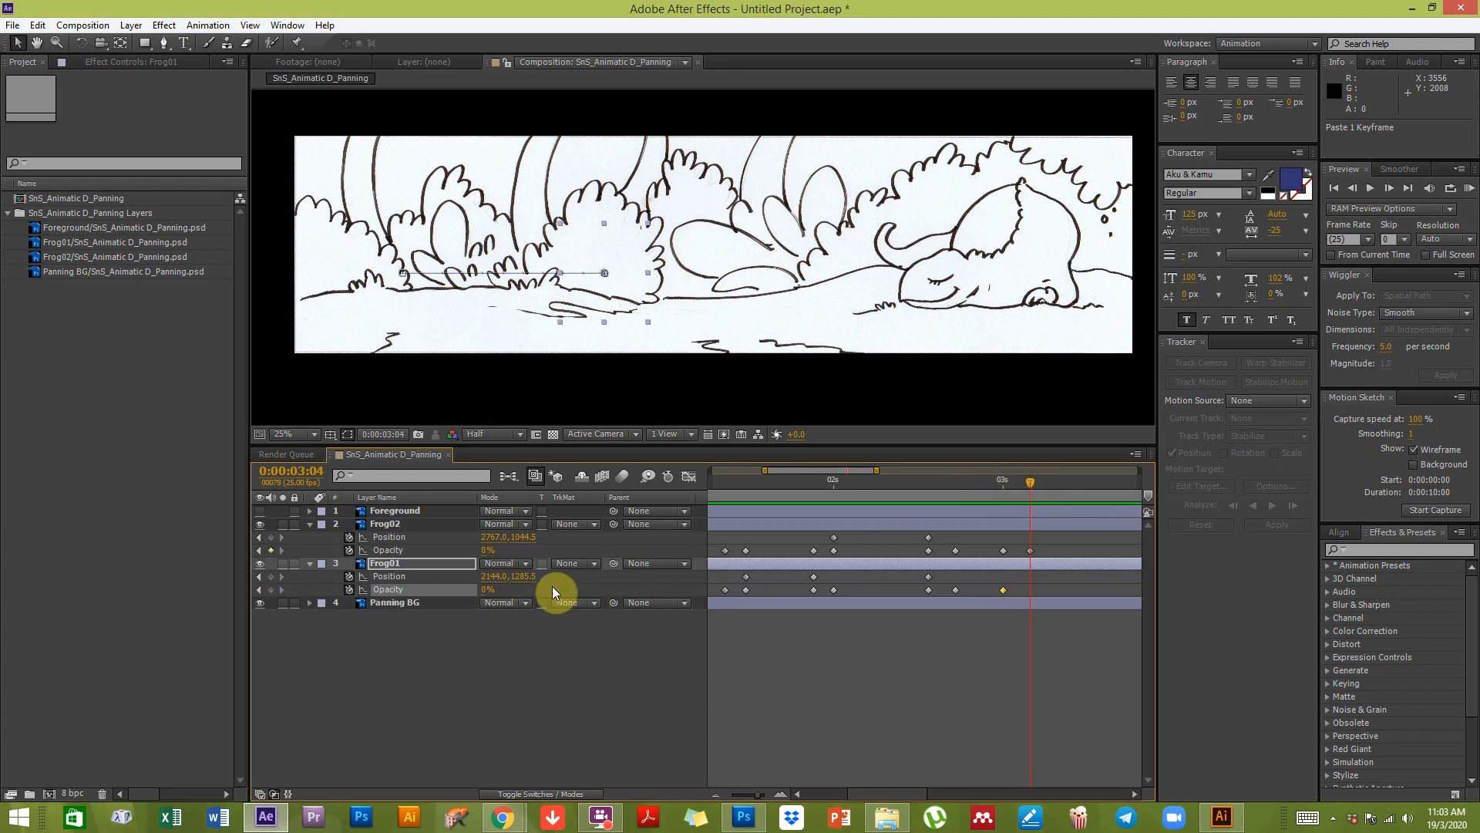
pyautogui.moveTo(489, 588); pyautogui.dragTo(677, 588)
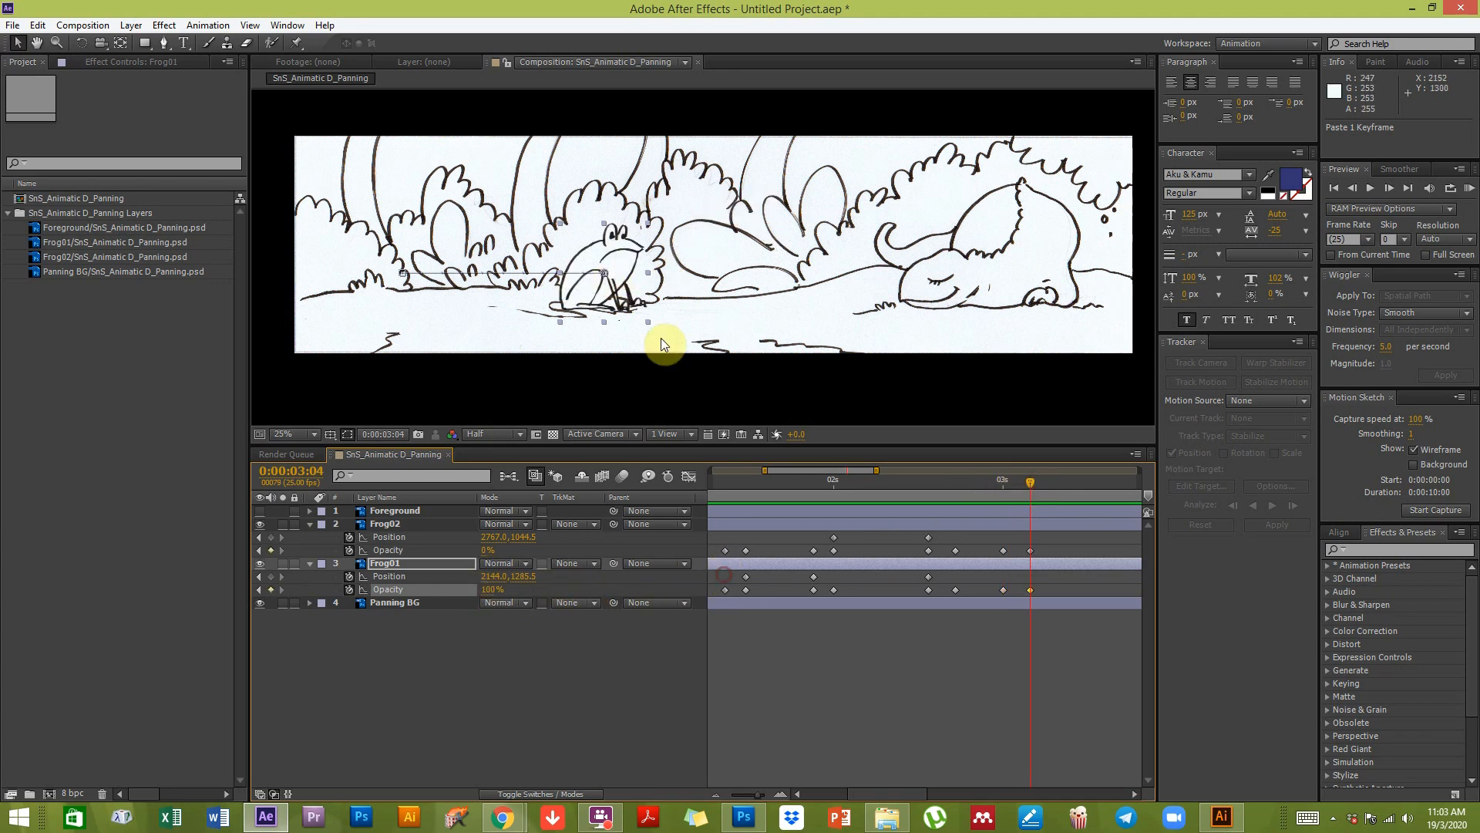
# Step: Shift Frog01's last position keyframe from 0:00:02:14 to 0:00:02:18, where the pose is hidden
pyautogui.moveTo(1021, 484); pyautogui.dragTo(1006, 490)
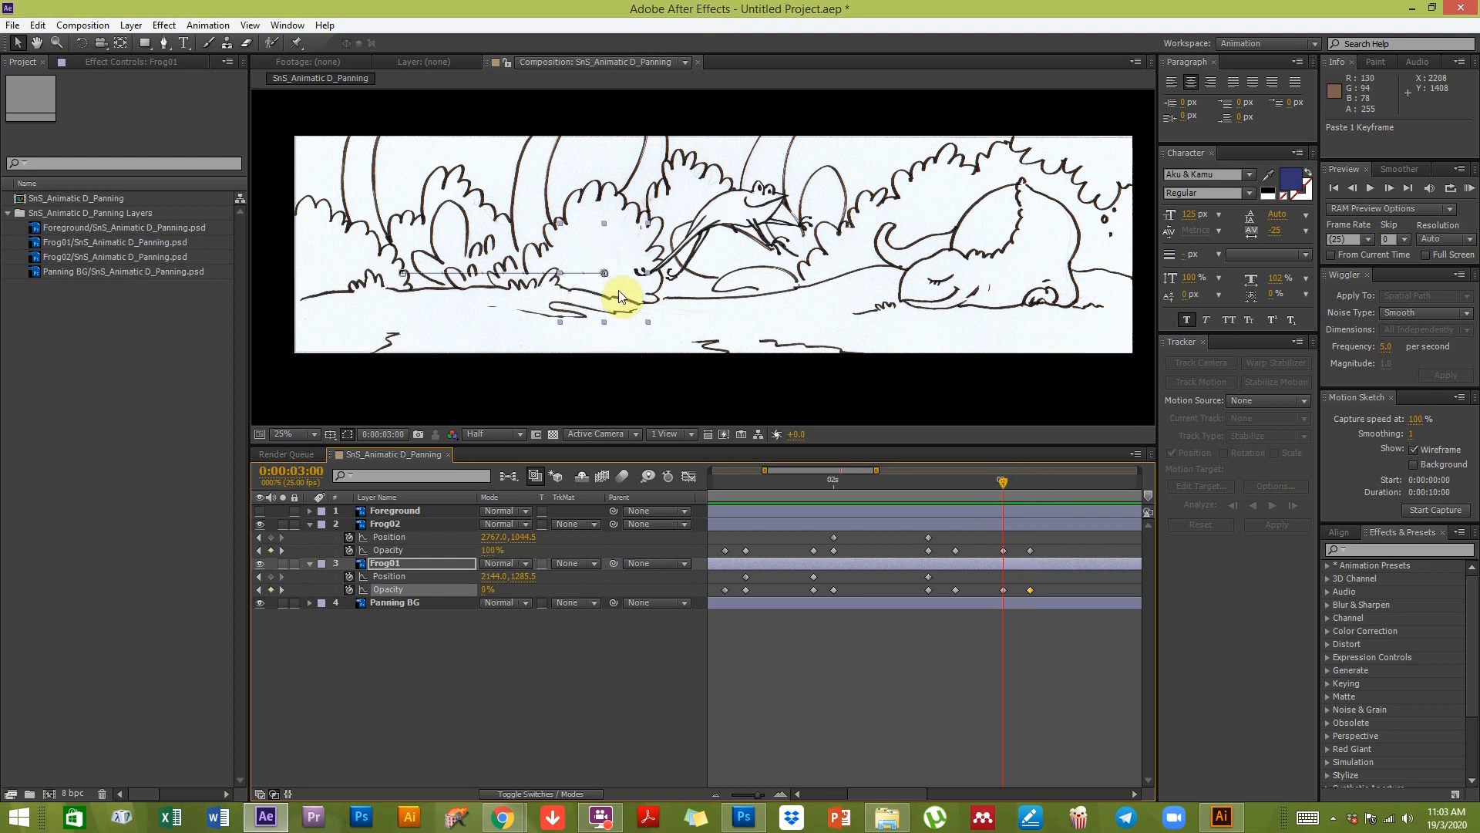
pyautogui.click(926, 491)
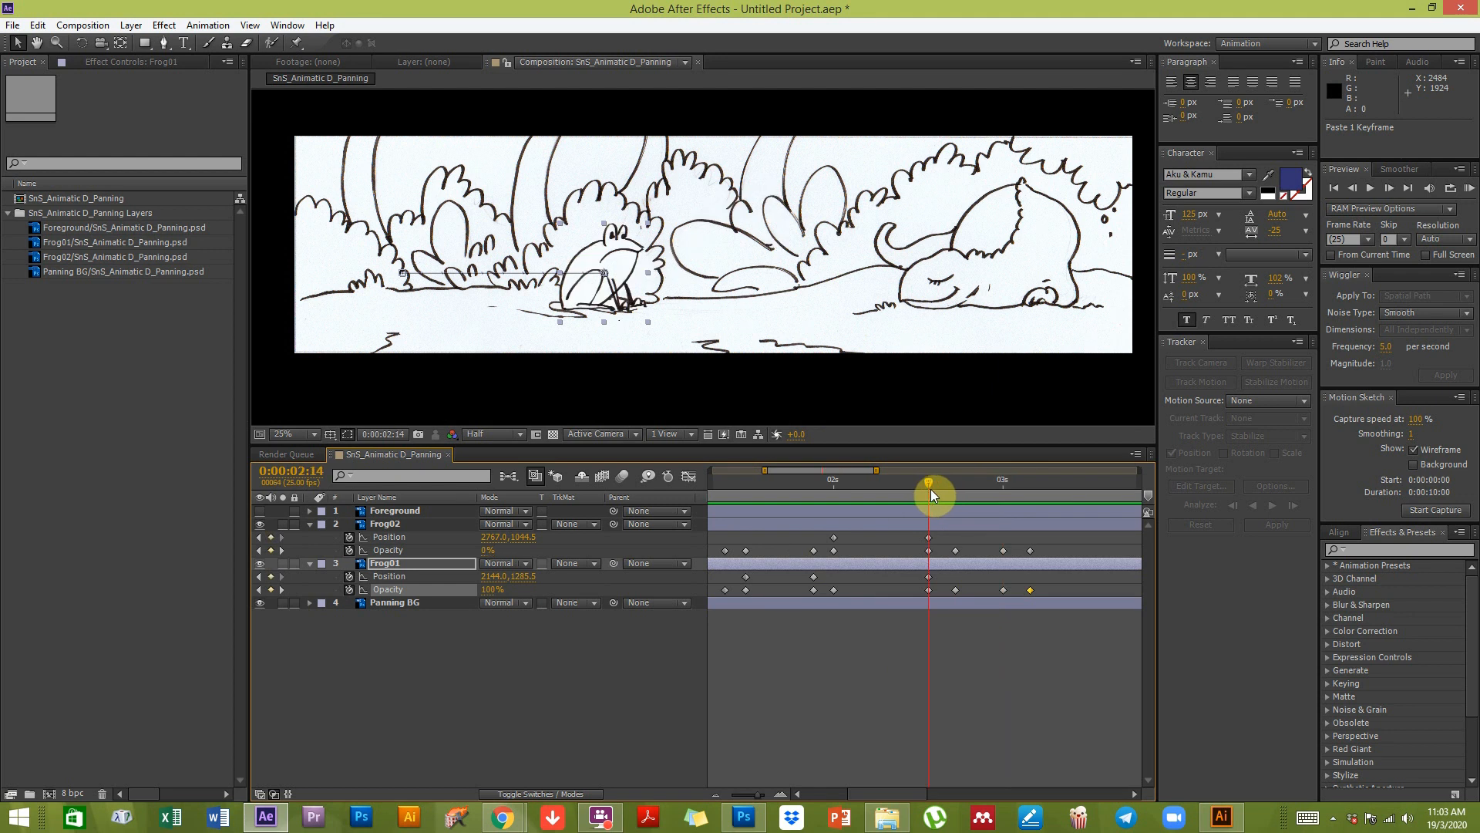
pyautogui.moveTo(932, 493); pyautogui.dragTo(960, 492)
pyautogui.click(928, 577)
pyautogui.moveTo(928, 577); pyautogui.dragTo(955, 577)
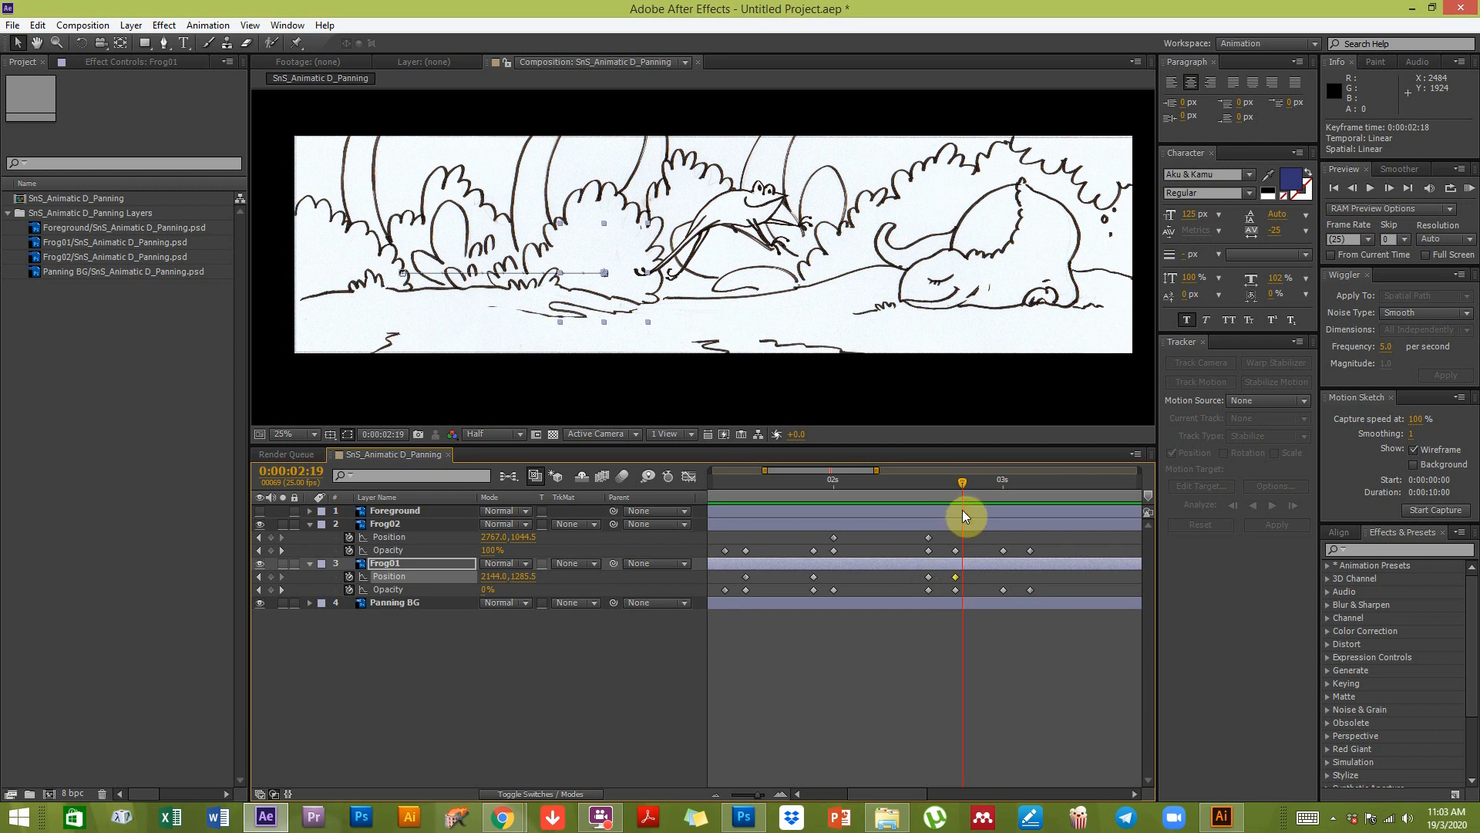
# Step: At 0:00:03:00, move the hidden Frog01 horizontally to its next landing spot beneath Frog02 and scrub through the hop
pyautogui.click(1003, 480)
pyautogui.moveTo(588, 291); pyautogui.dragTo(802, 294)
pyautogui.moveTo(1003, 484); pyautogui.dragTo(805, 524)
# Step: Show the whole timeline, set the work area from 0:00:01:05 to about 0:00:03:10 and run a RAM preview of the hops
pyautogui.moveTo(741, 796); pyautogui.dragTo(697, 795)
pyautogui.click(808, 682)
pyautogui.moveTo(764, 479)
pyautogui.mouseDown()
pyautogui.moveTo(848, 487)
pyautogui.moveTo(745, 498)
pyautogui.moveTo(761, 491)
pyautogui.mouseUp()
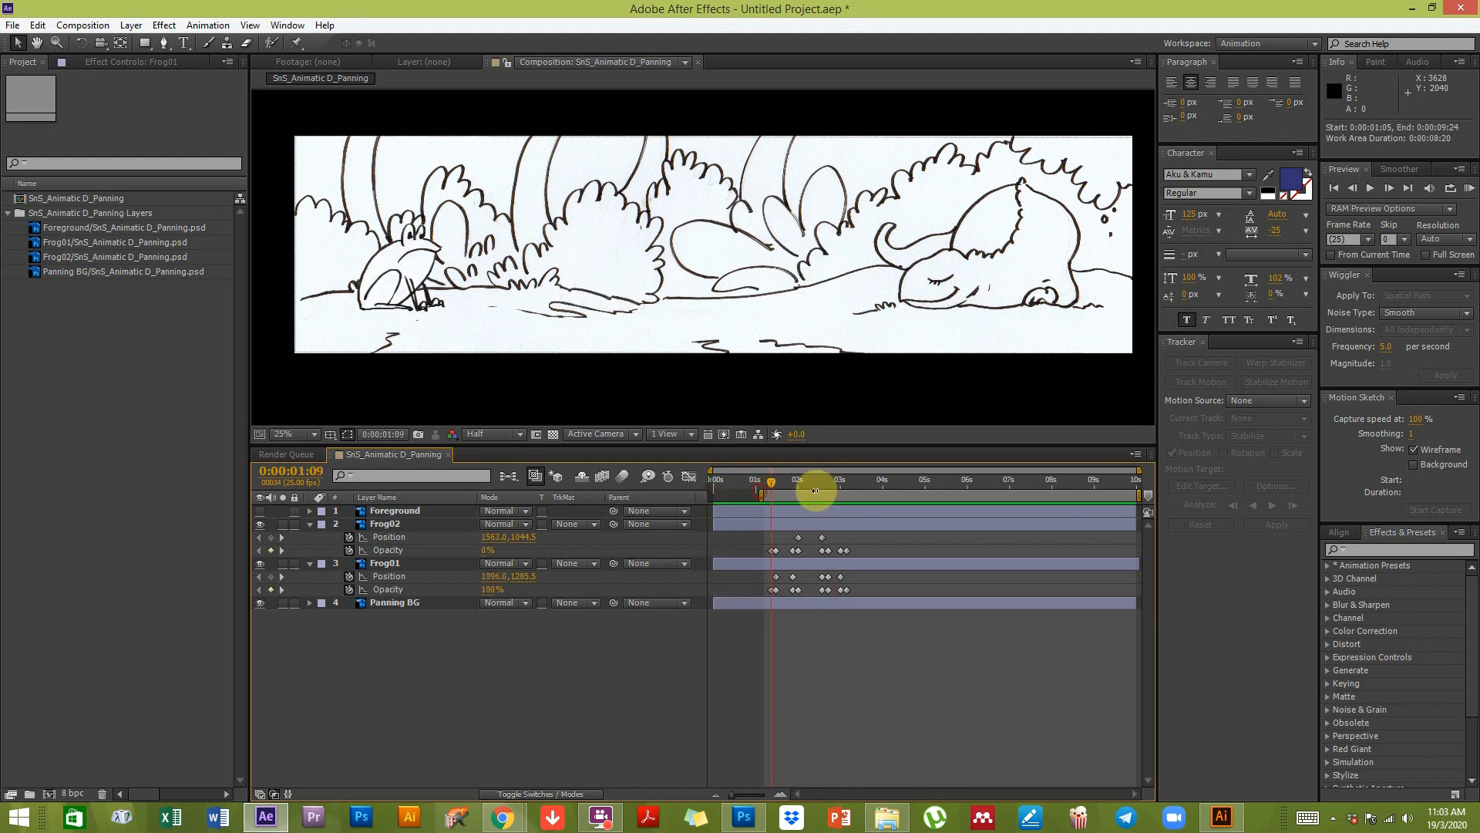
pyautogui.moveTo(1011, 500); pyautogui.dragTo(861, 505)
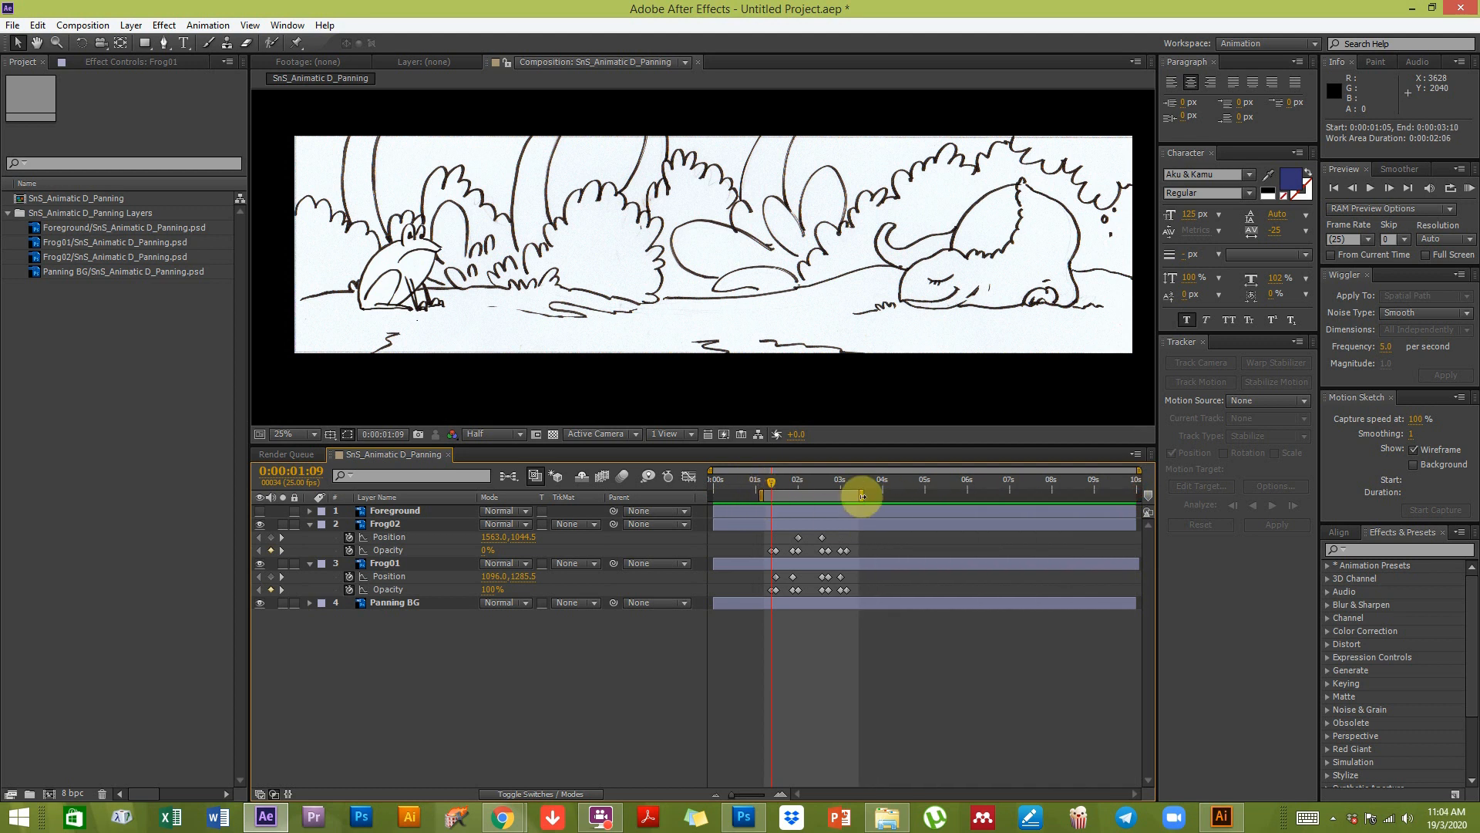
pyautogui.moveTo(862, 496); pyautogui.dragTo(857, 496)
pyautogui.click(1469, 188)
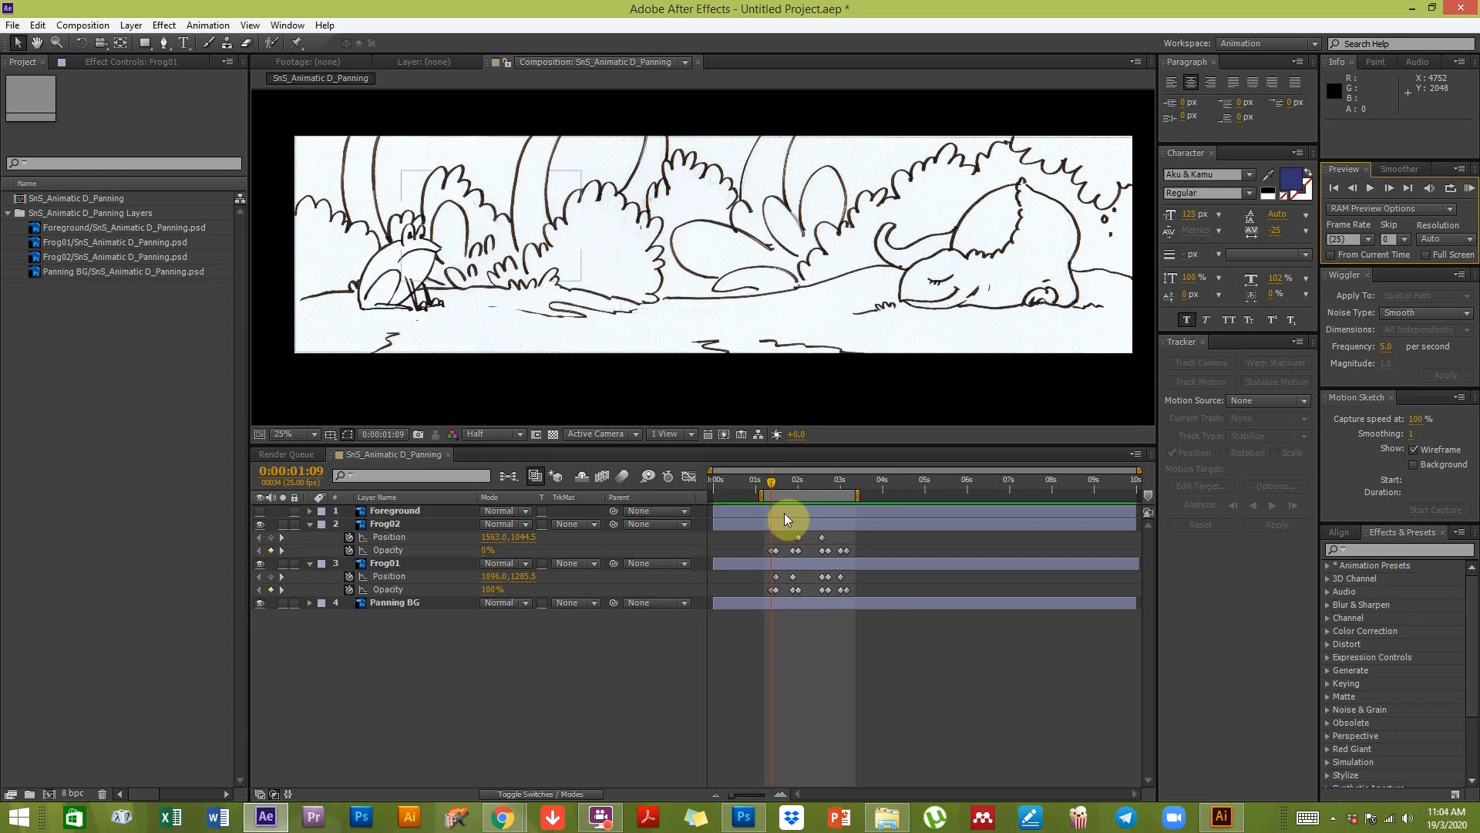
# Step: Set the work area around the hops, from 0:00:01:04 to 0:00:03:09, and run a RAM preview
pyautogui.moveTo(762, 494); pyautogui.dragTo(711, 499)
pyautogui.moveTo(856, 494); pyautogui.dragTo(1139, 499)
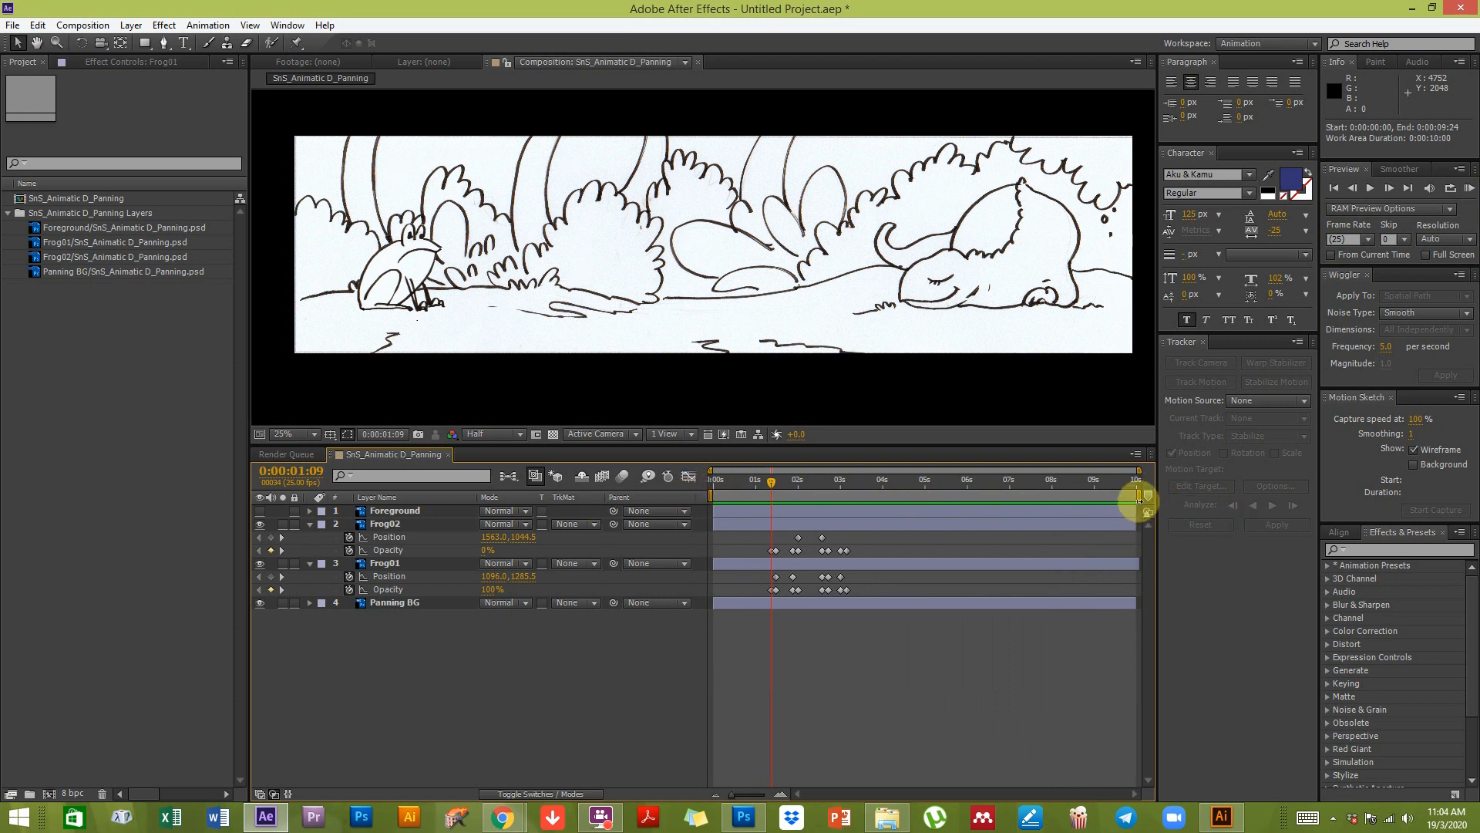
pyautogui.moveTo(1138, 498); pyautogui.dragTo(860, 497)
pyautogui.moveTo(719, 496); pyautogui.dragTo(760, 496)
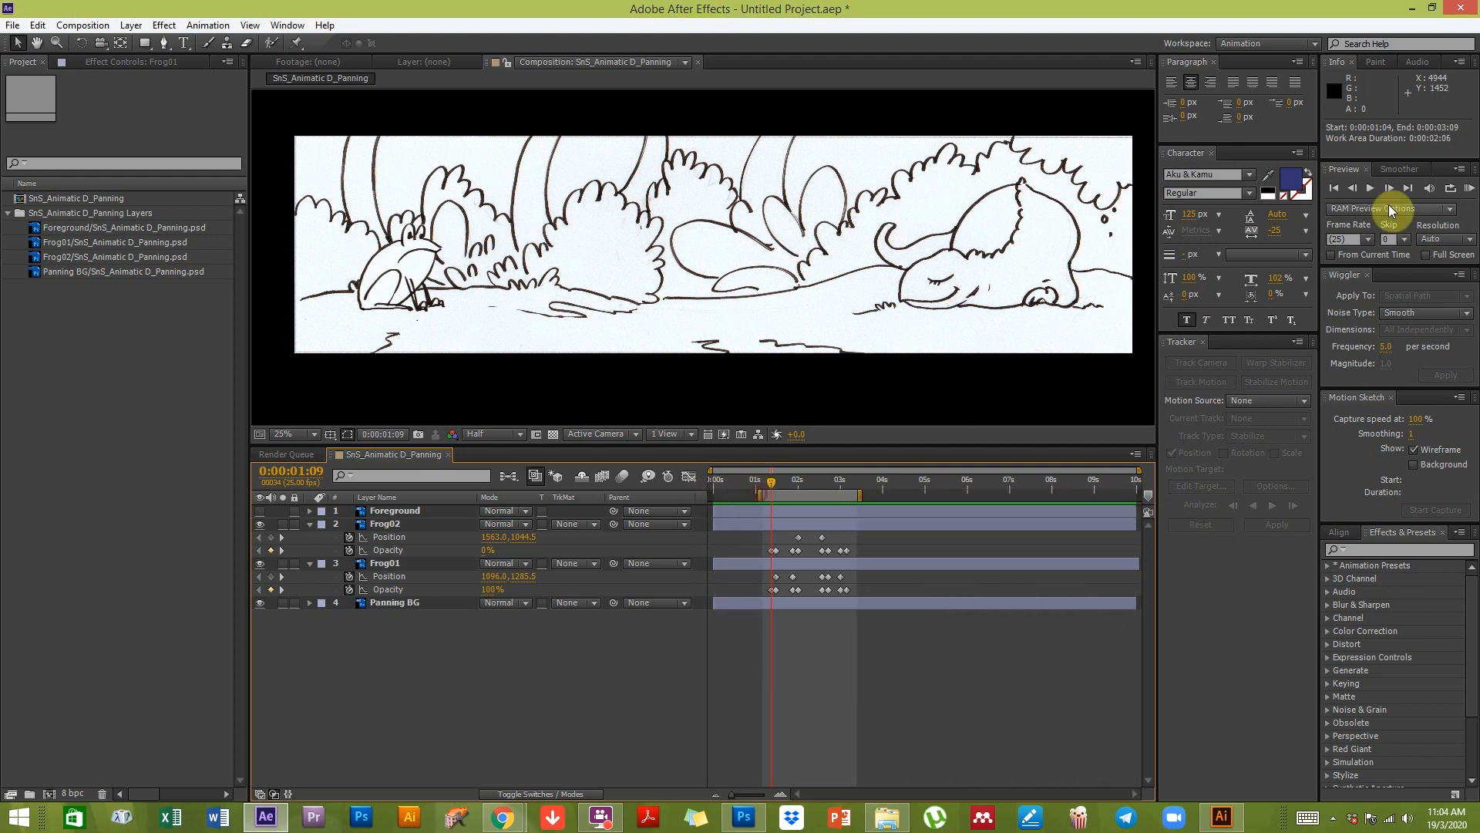
pyautogui.click(1471, 188)
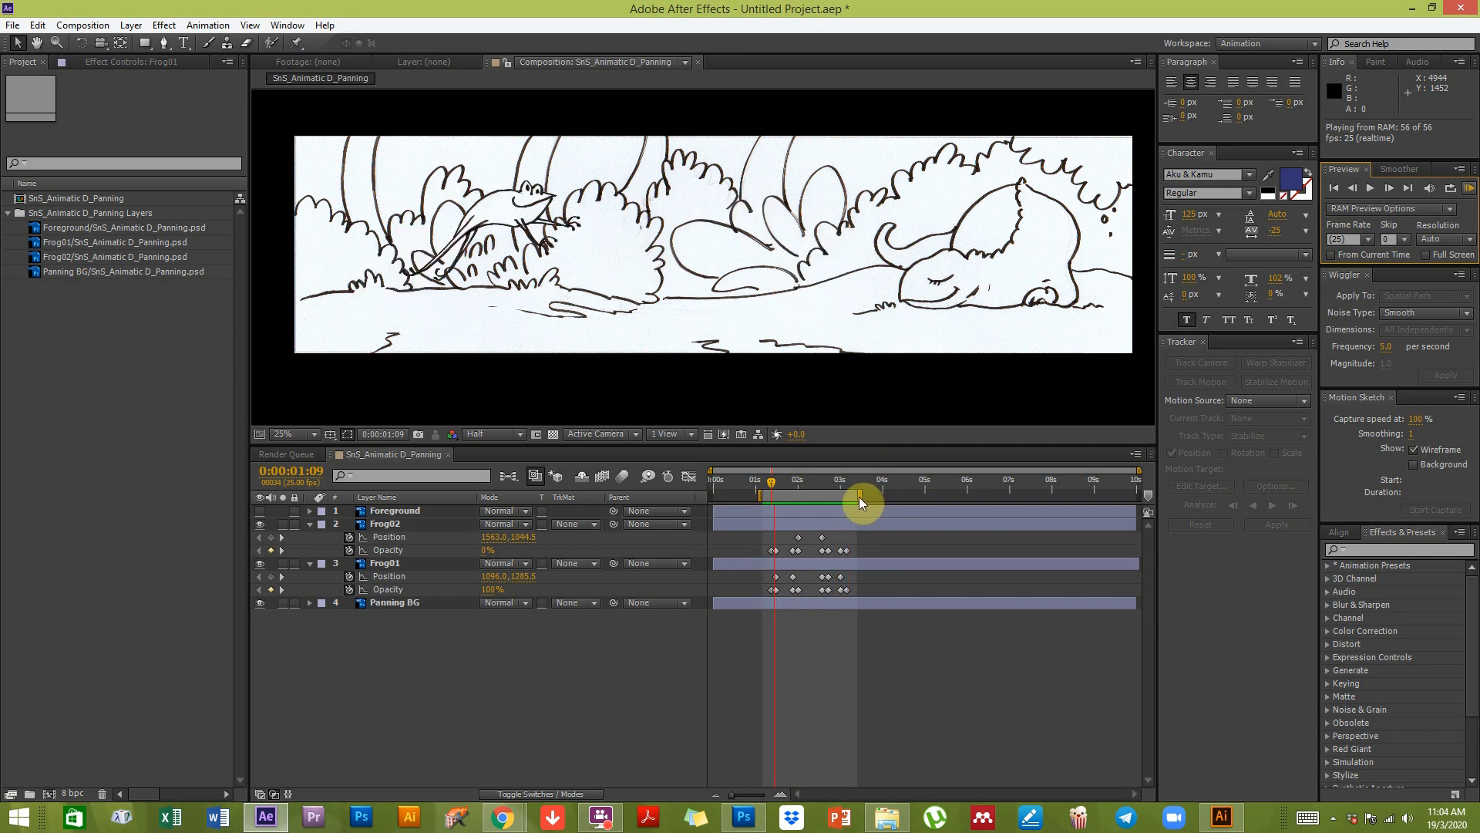
# Step: Stretch the work area from the composition's start to 0:00:04:09 and place the current time at 0:00:04:10
pyautogui.moveTo(858, 496); pyautogui.dragTo(898, 494)
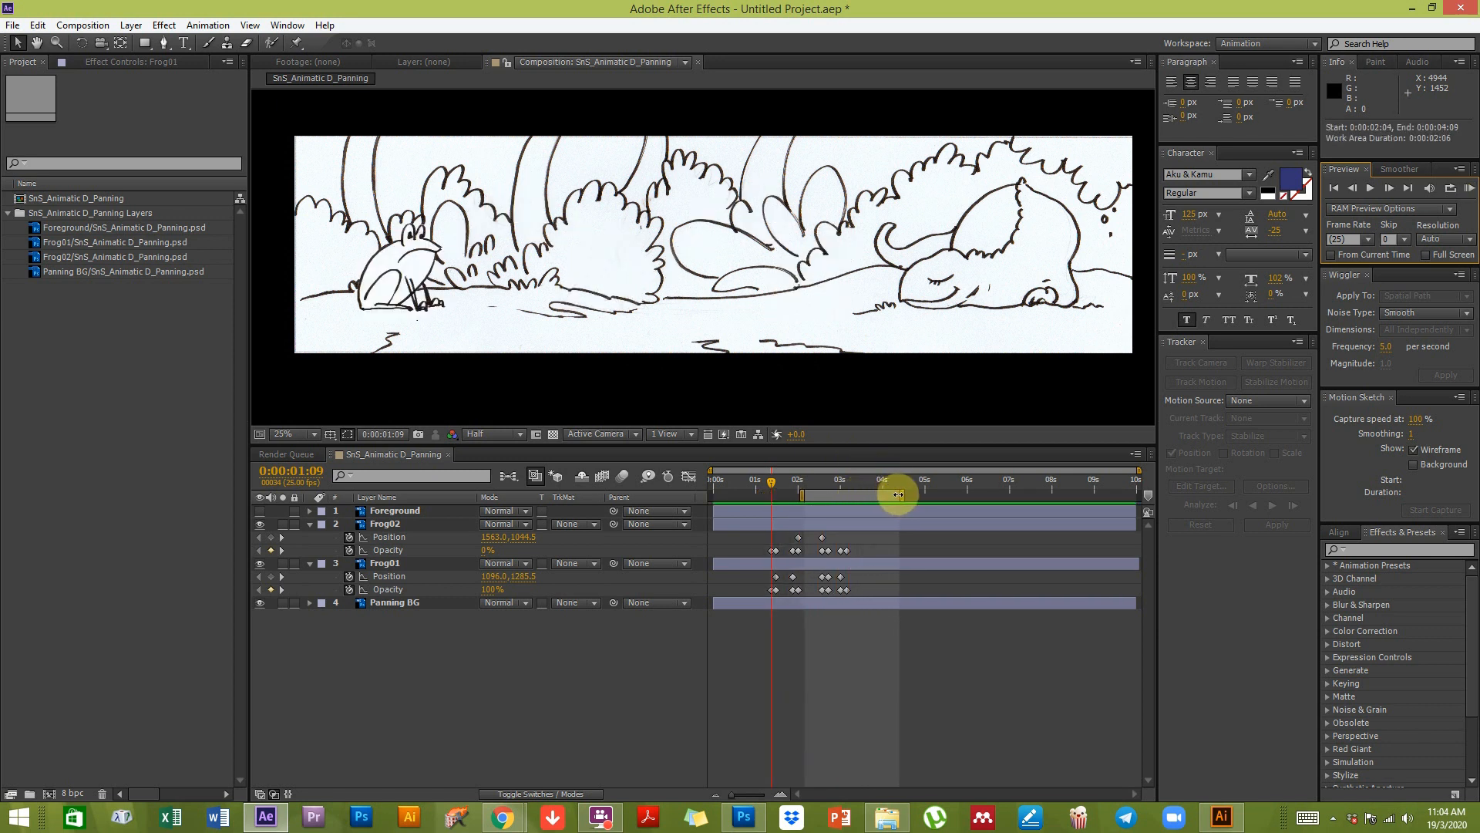
pyautogui.click(851, 479)
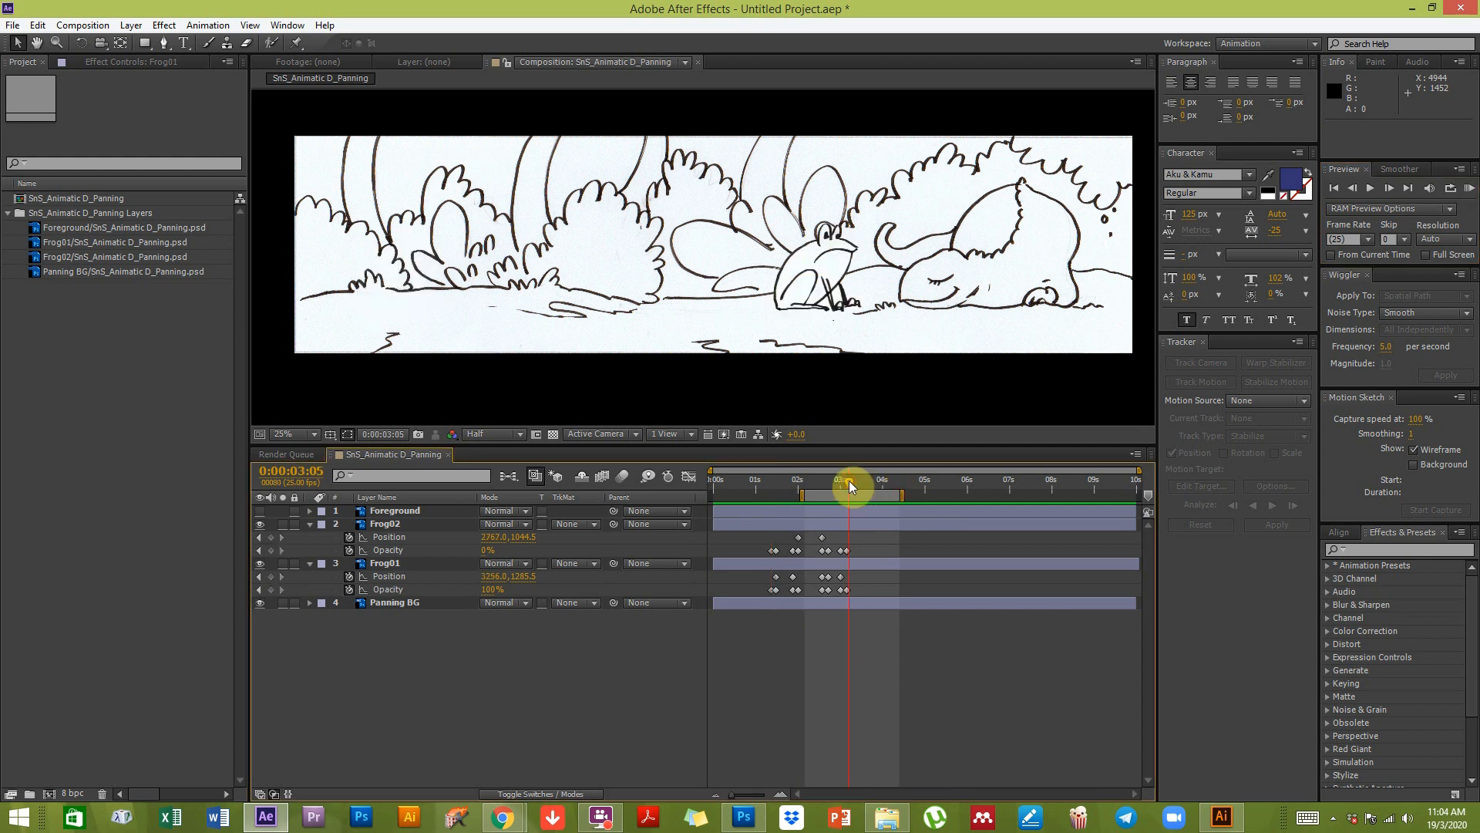
pyautogui.moveTo(886, 485); pyautogui.dragTo(893, 485)
pyautogui.moveTo(803, 495); pyautogui.dragTo(639, 505)
pyautogui.moveTo(896, 486); pyautogui.dragTo(903, 484)
pyautogui.click(300, 471)
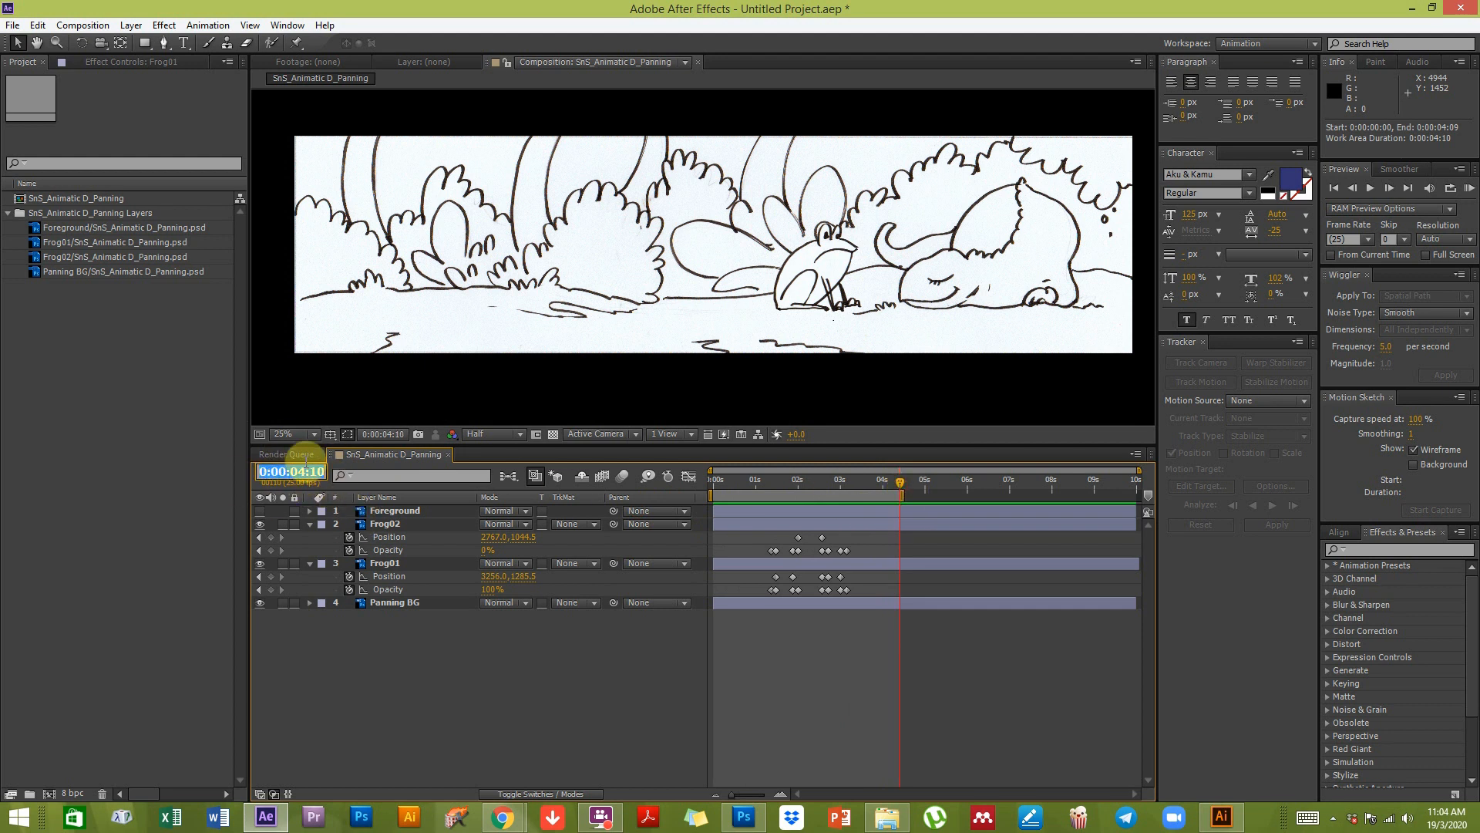
# Step: Set the composition's duration to 0:00:04:10
pyautogui.click(77, 24)
pyautogui.click(96, 62)
pyautogui.click(1049, 404)
pyautogui.write('410')
pyautogui.click(1184, 479)
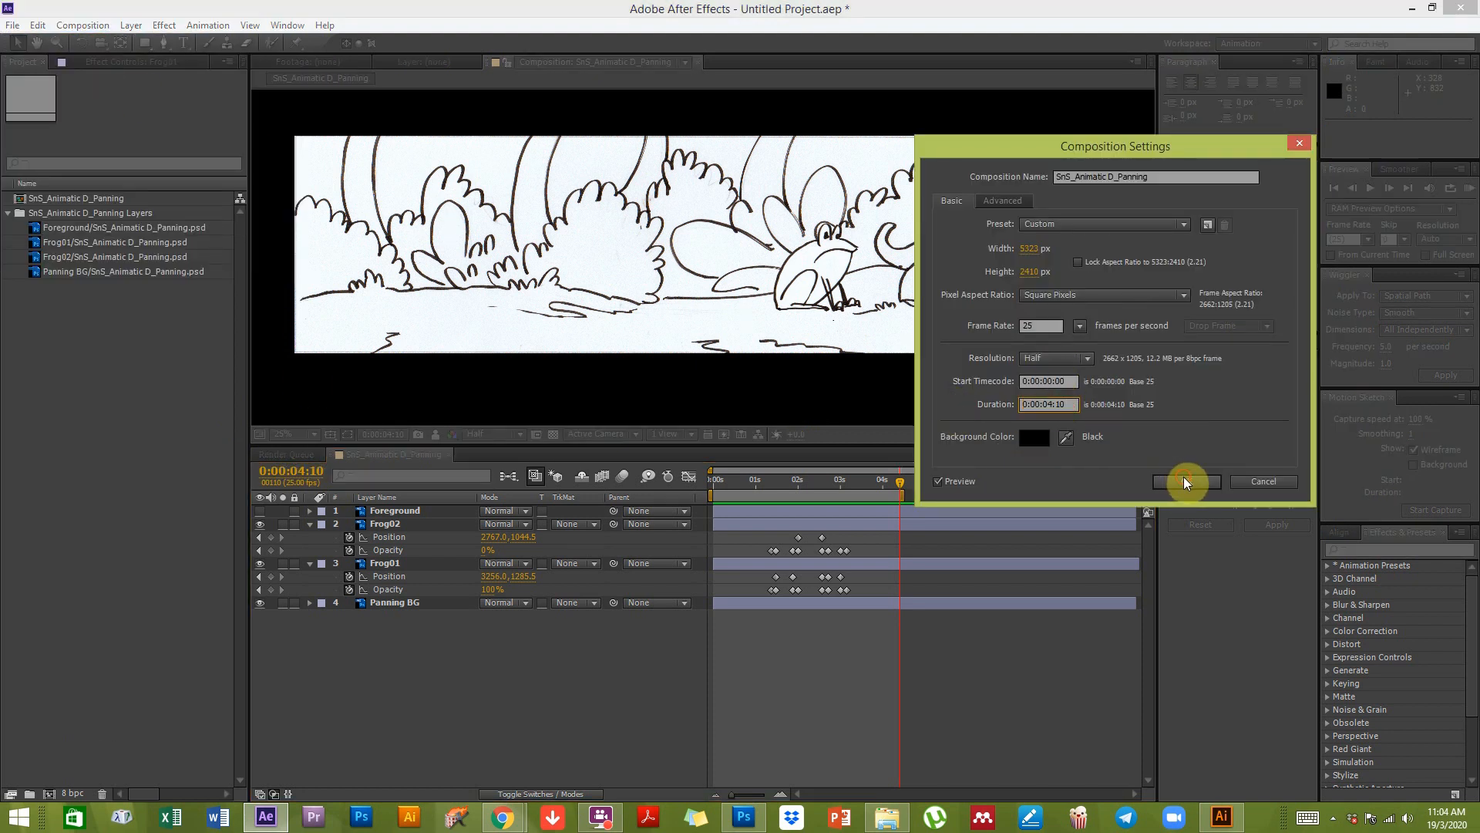
# Step: Scrub through the shortened composition from the start to the end and bring the current time to 0:00:01:05
pyautogui.click(714, 485)
pyautogui.moveTo(714, 485); pyautogui.dragTo(1118, 483)
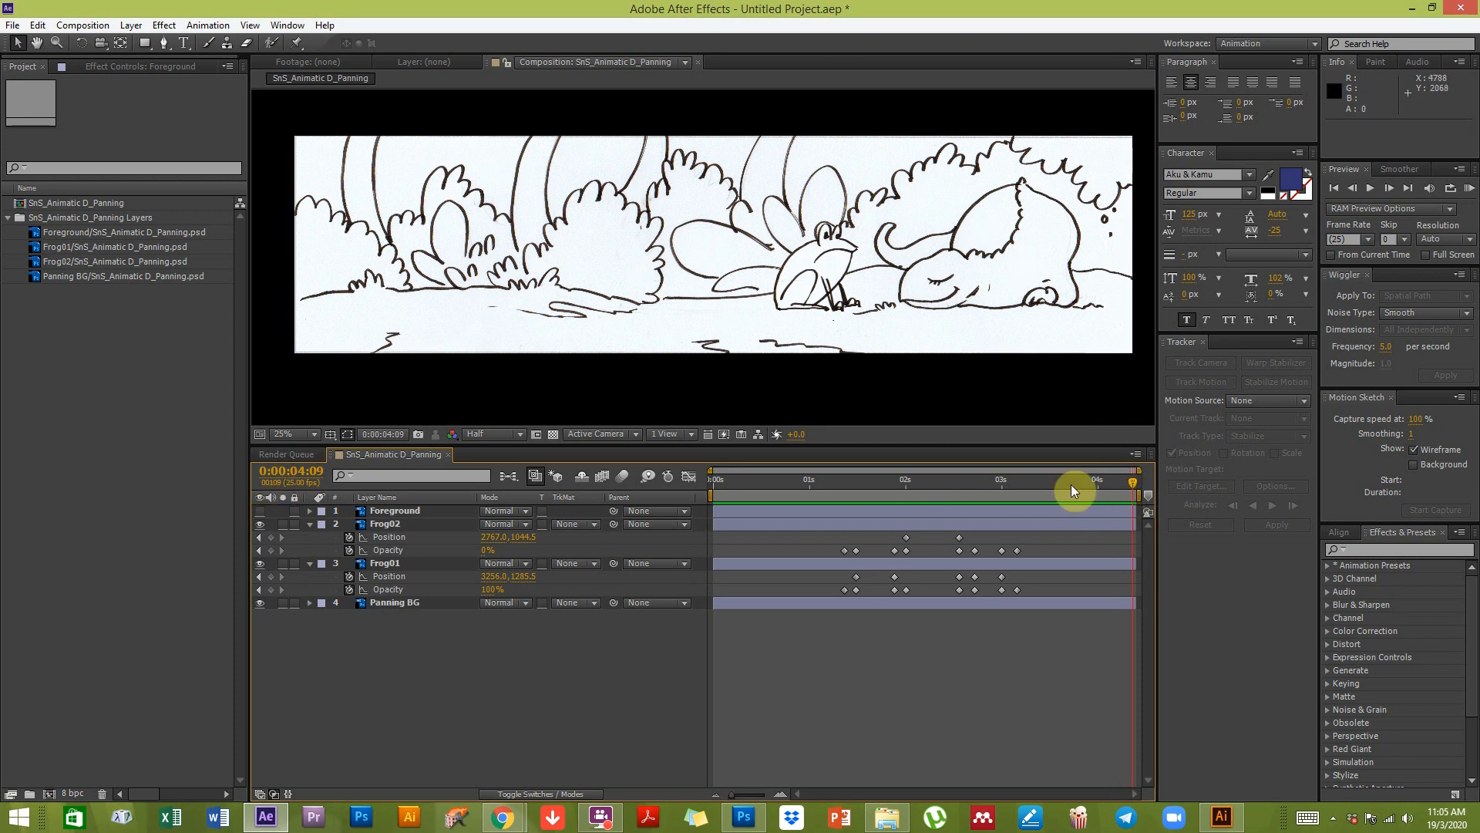
pyautogui.moveTo(731, 487); pyautogui.dragTo(831, 487)
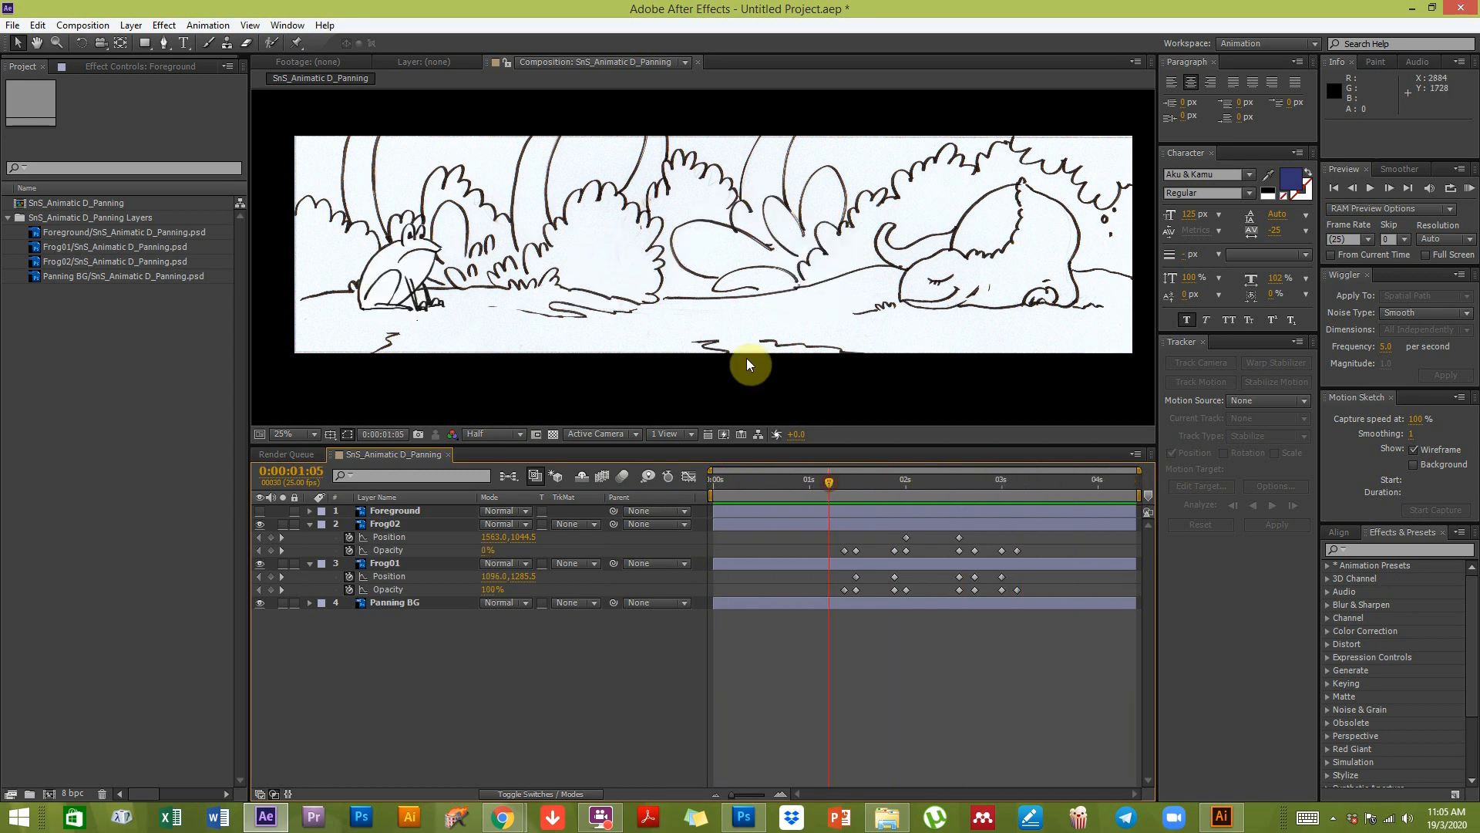
# Step: Add a two-node camera layer with the 50mm preset to the composition
pyautogui.press(',')
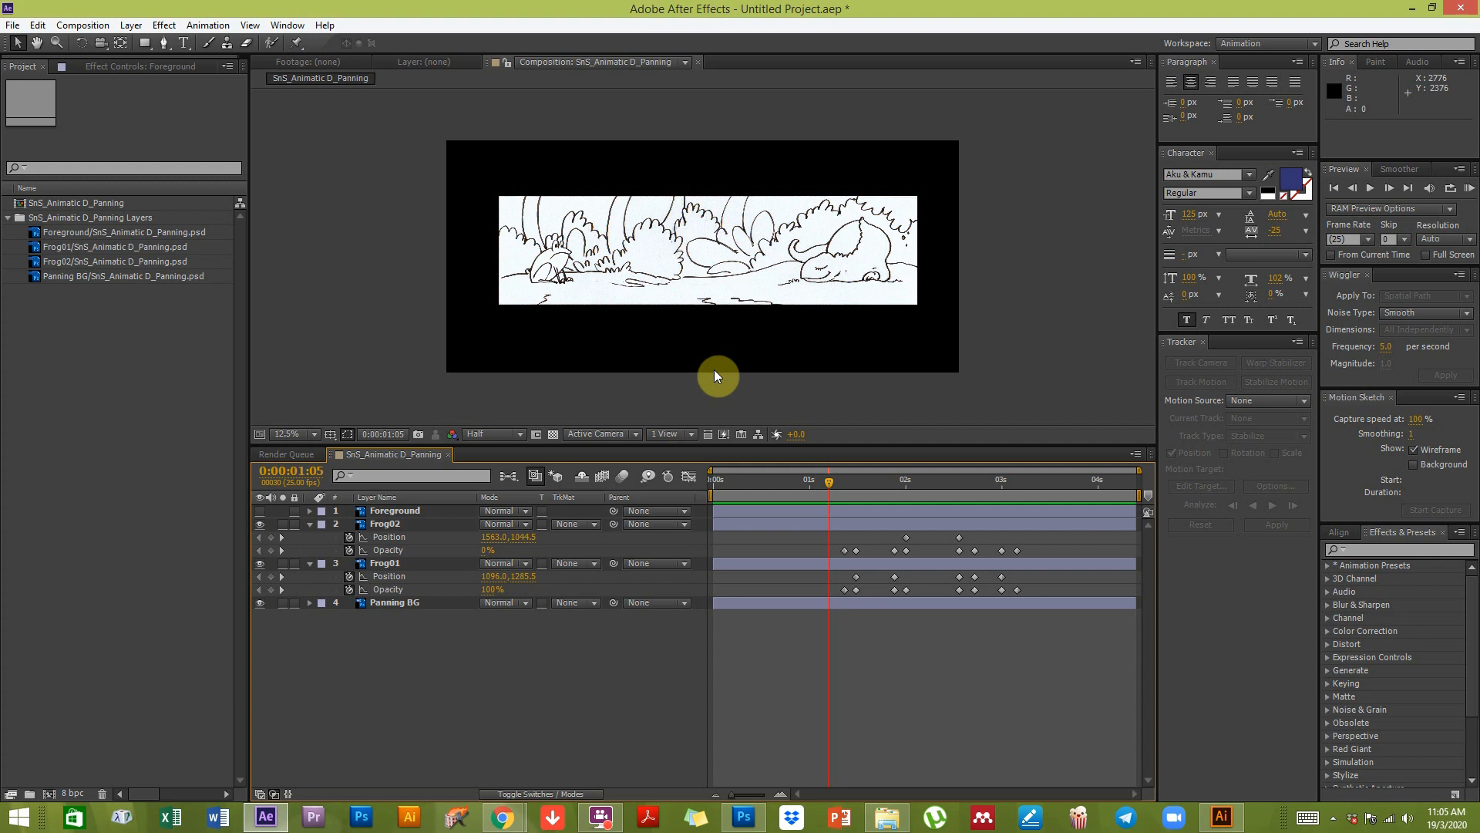
pyautogui.click(137, 27)
pyautogui.moveTo(143, 50)
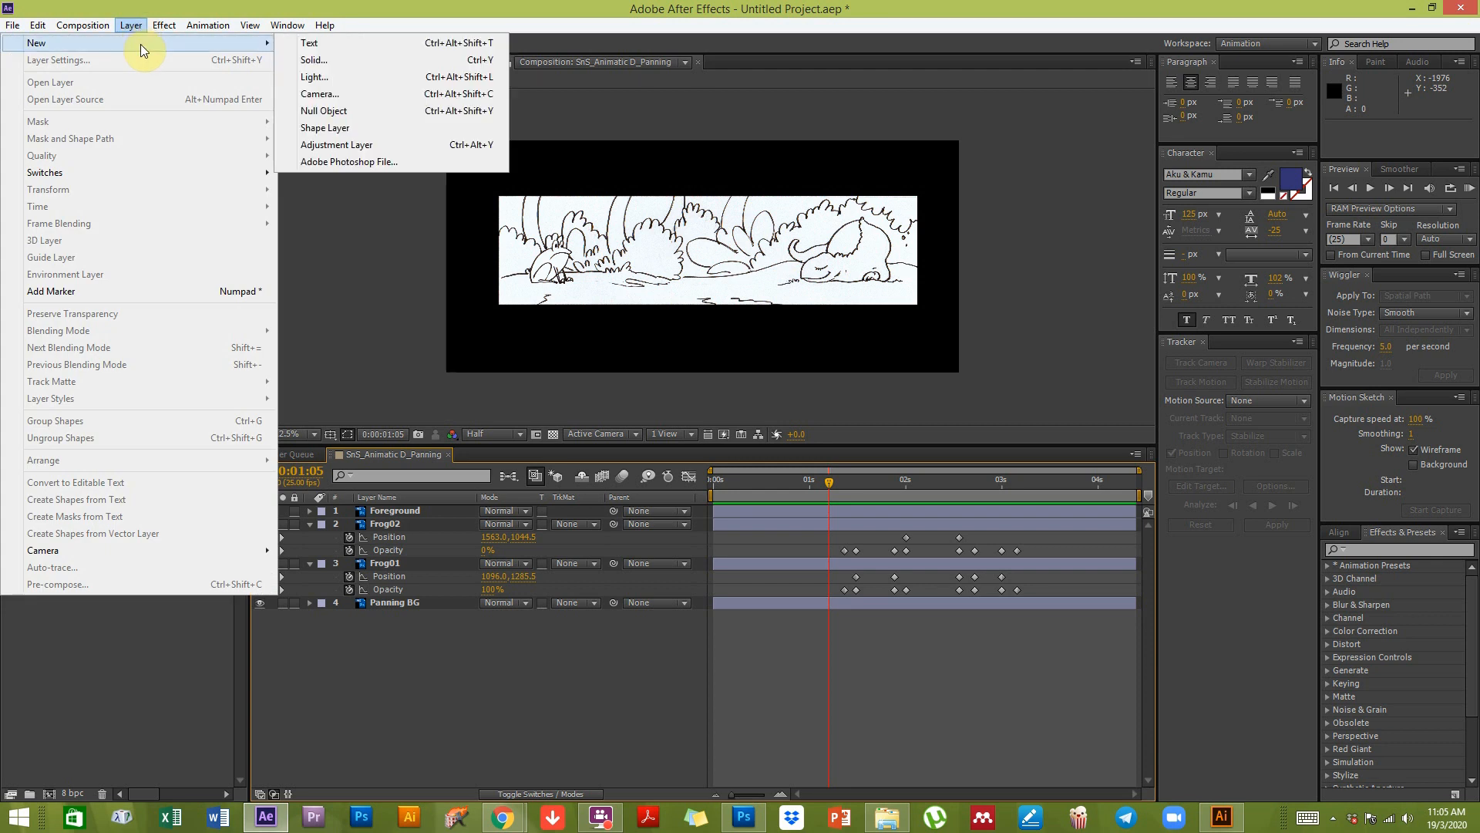
pyautogui.click(316, 92)
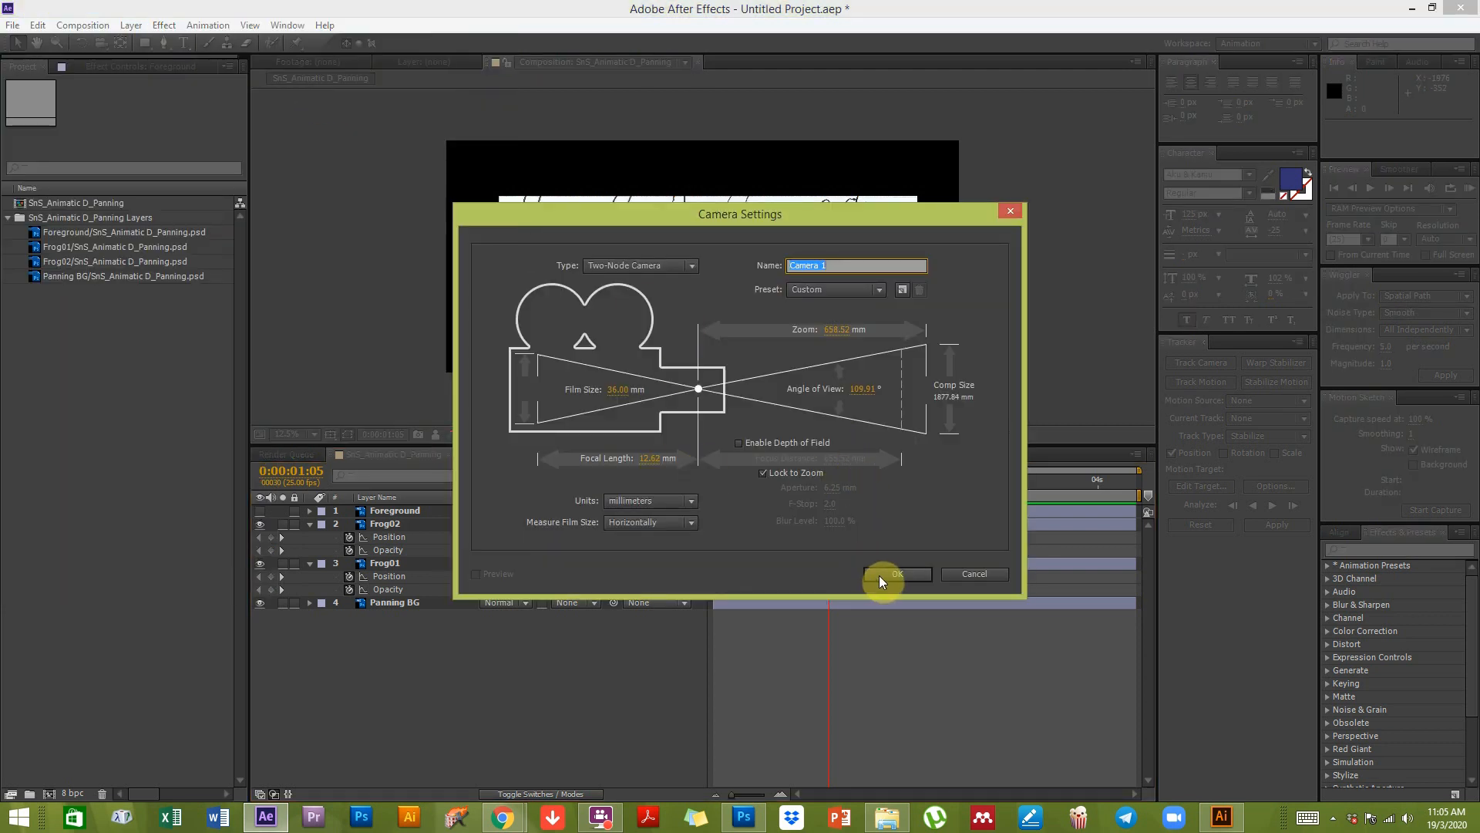
pyautogui.click(846, 293)
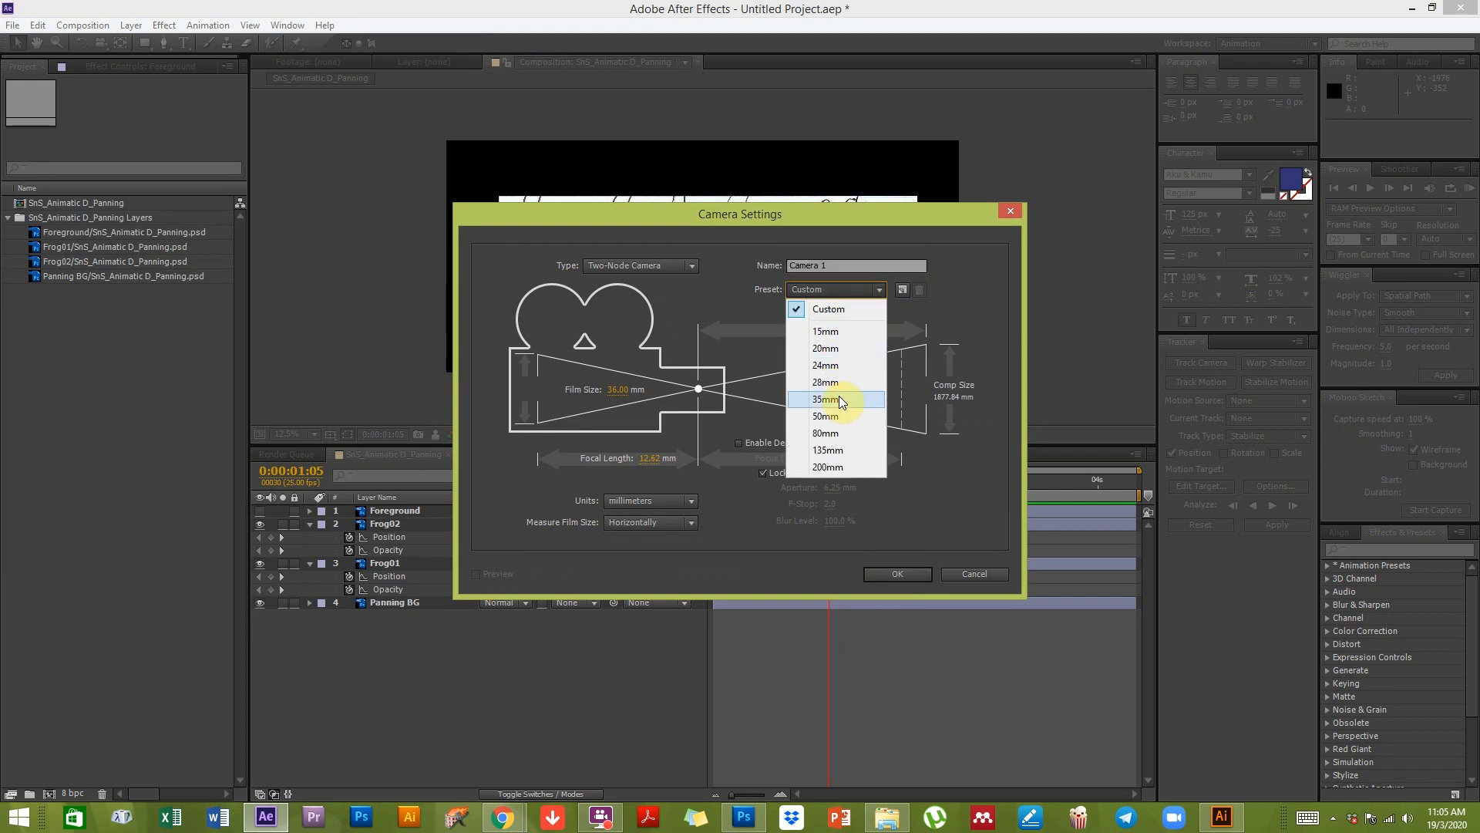
pyautogui.click(840, 417)
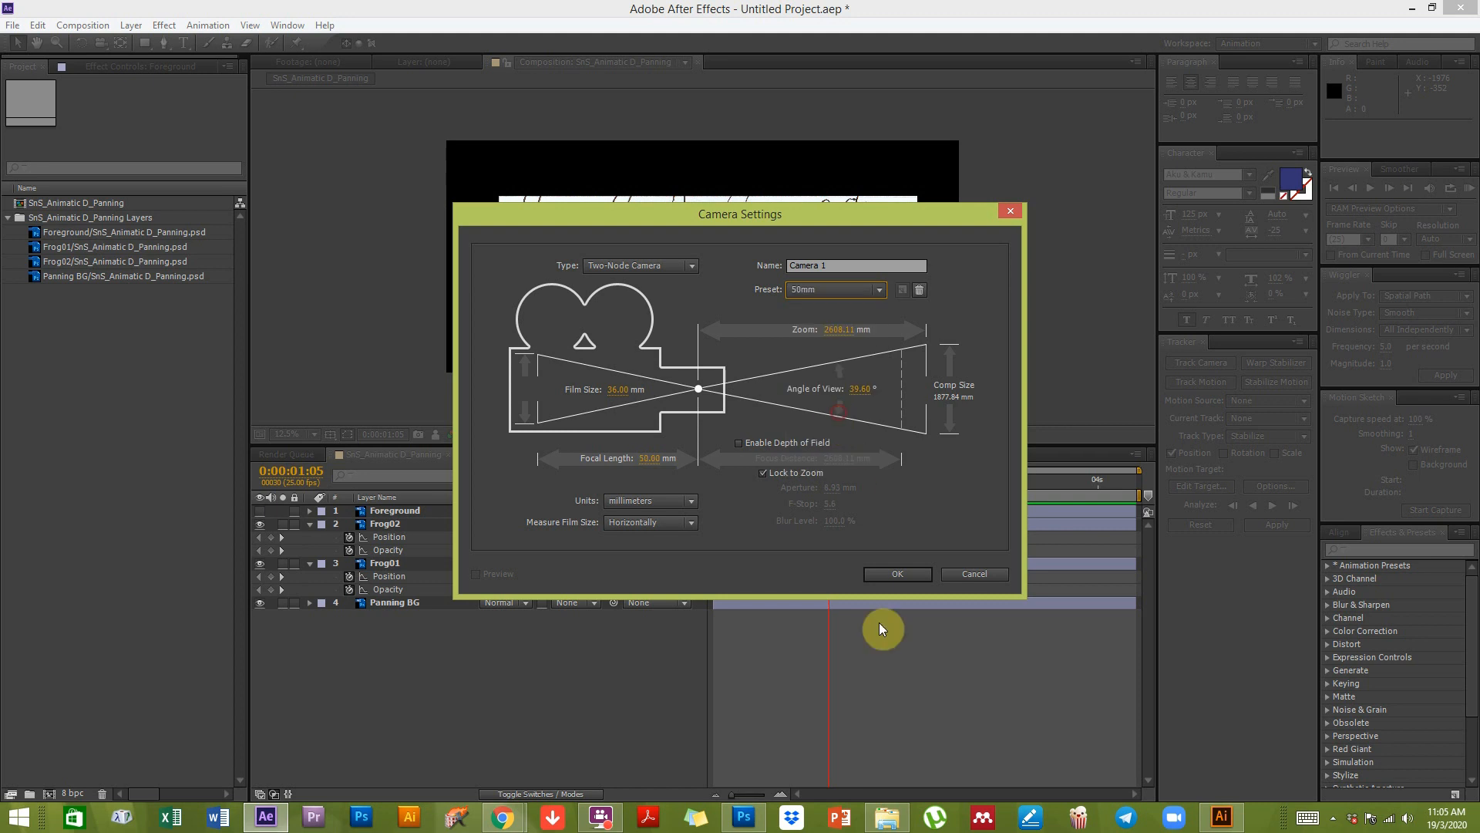
pyautogui.click(884, 571)
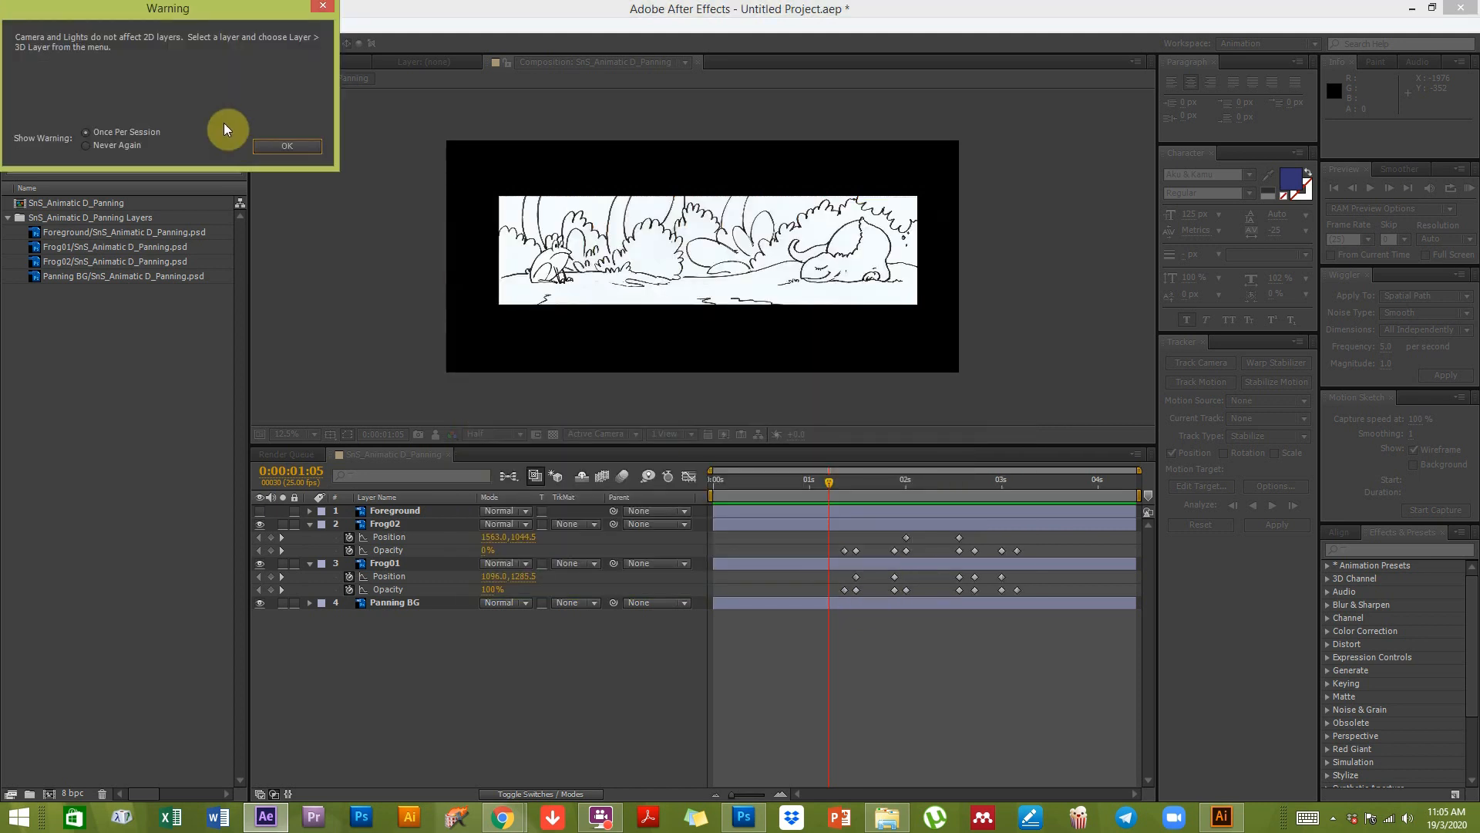
pyautogui.click(274, 144)
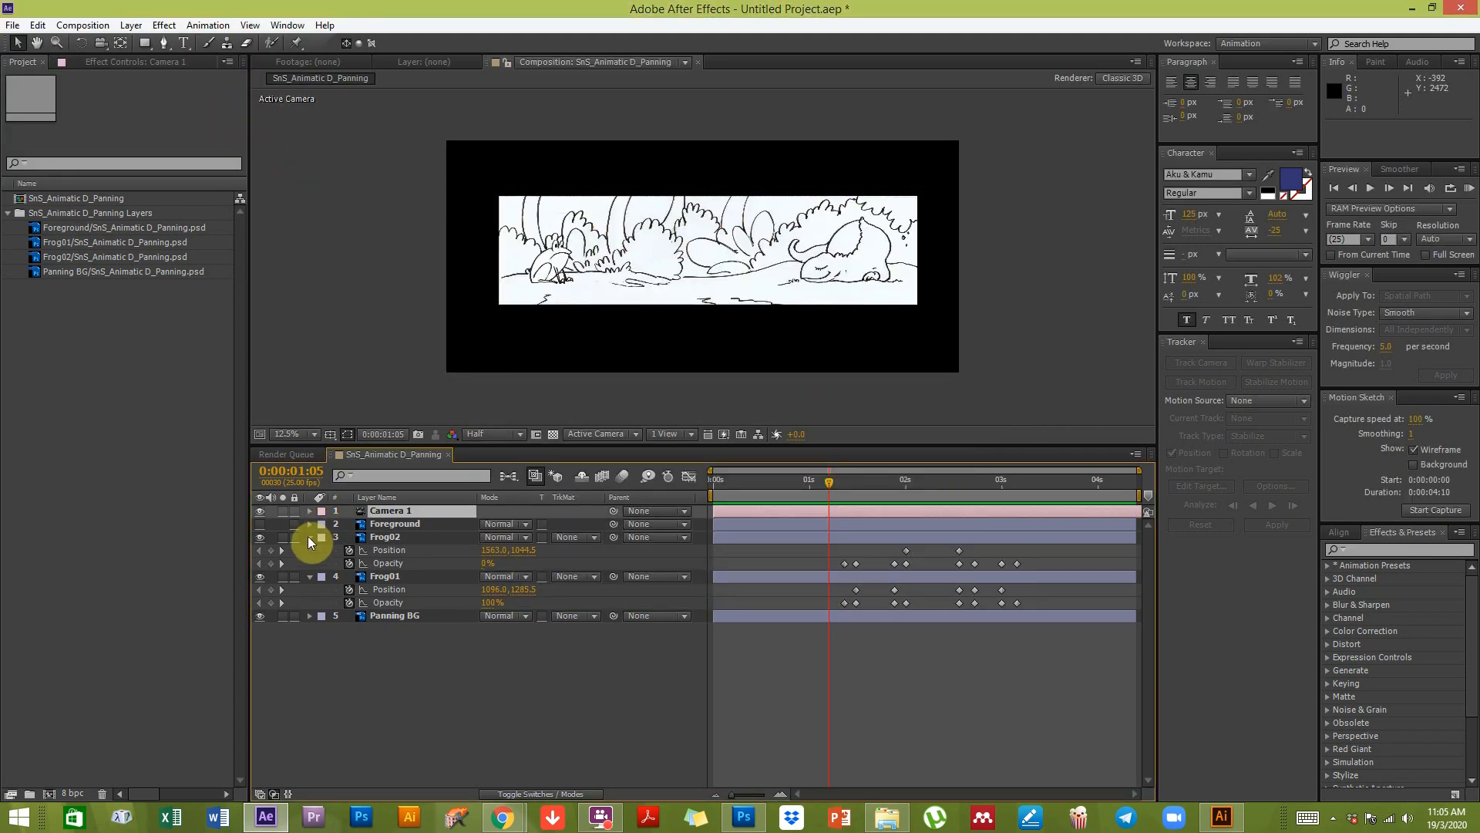
# Step: Collapse the Frog02 and Frog01 properties and make the Foreground, Frog02, Frog01 and Panning BG layers 3D
pyautogui.click(308, 539)
pyautogui.click(308, 552)
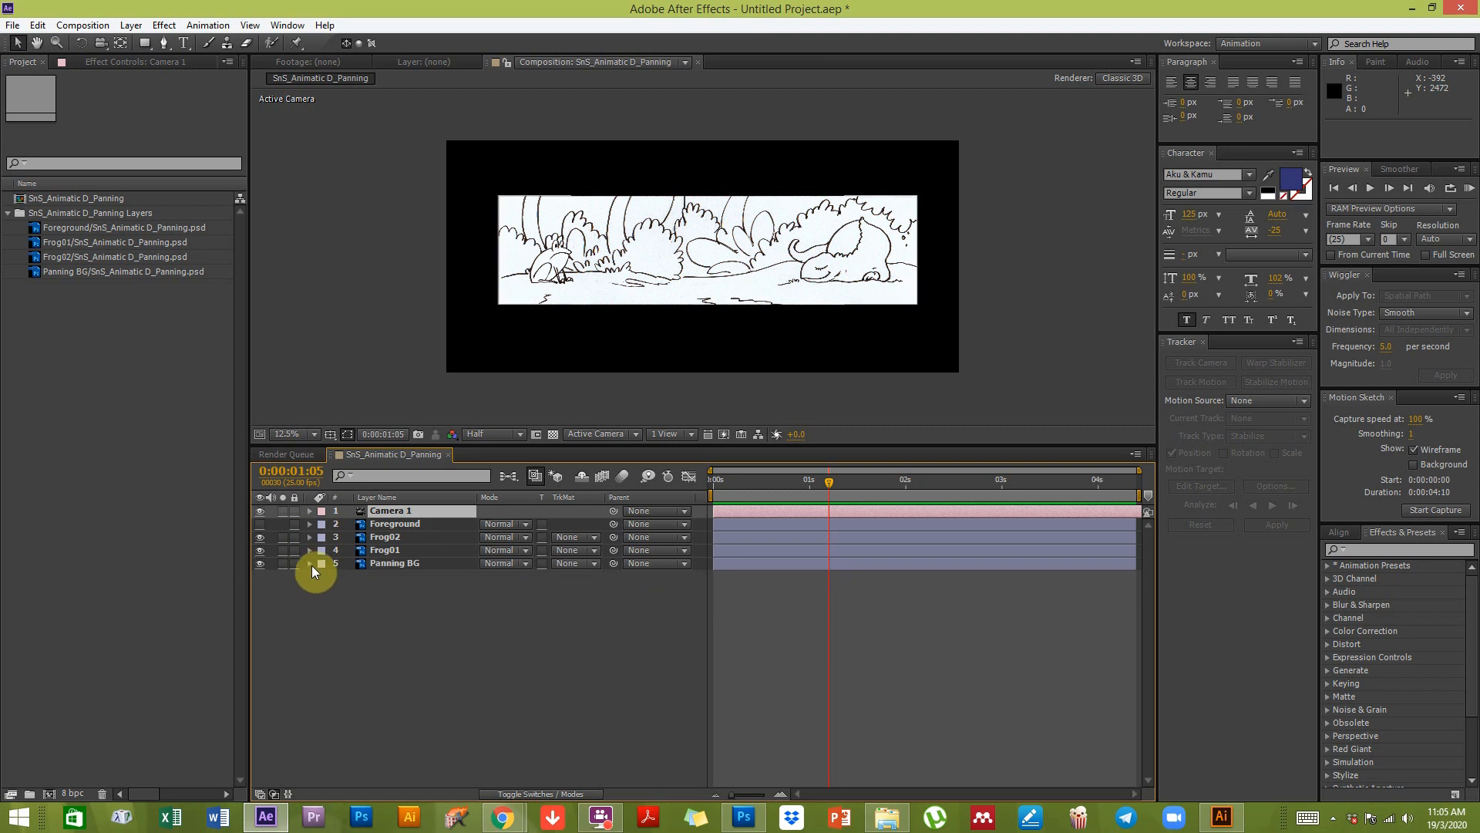
pyautogui.click(402, 623)
pyautogui.click(390, 512)
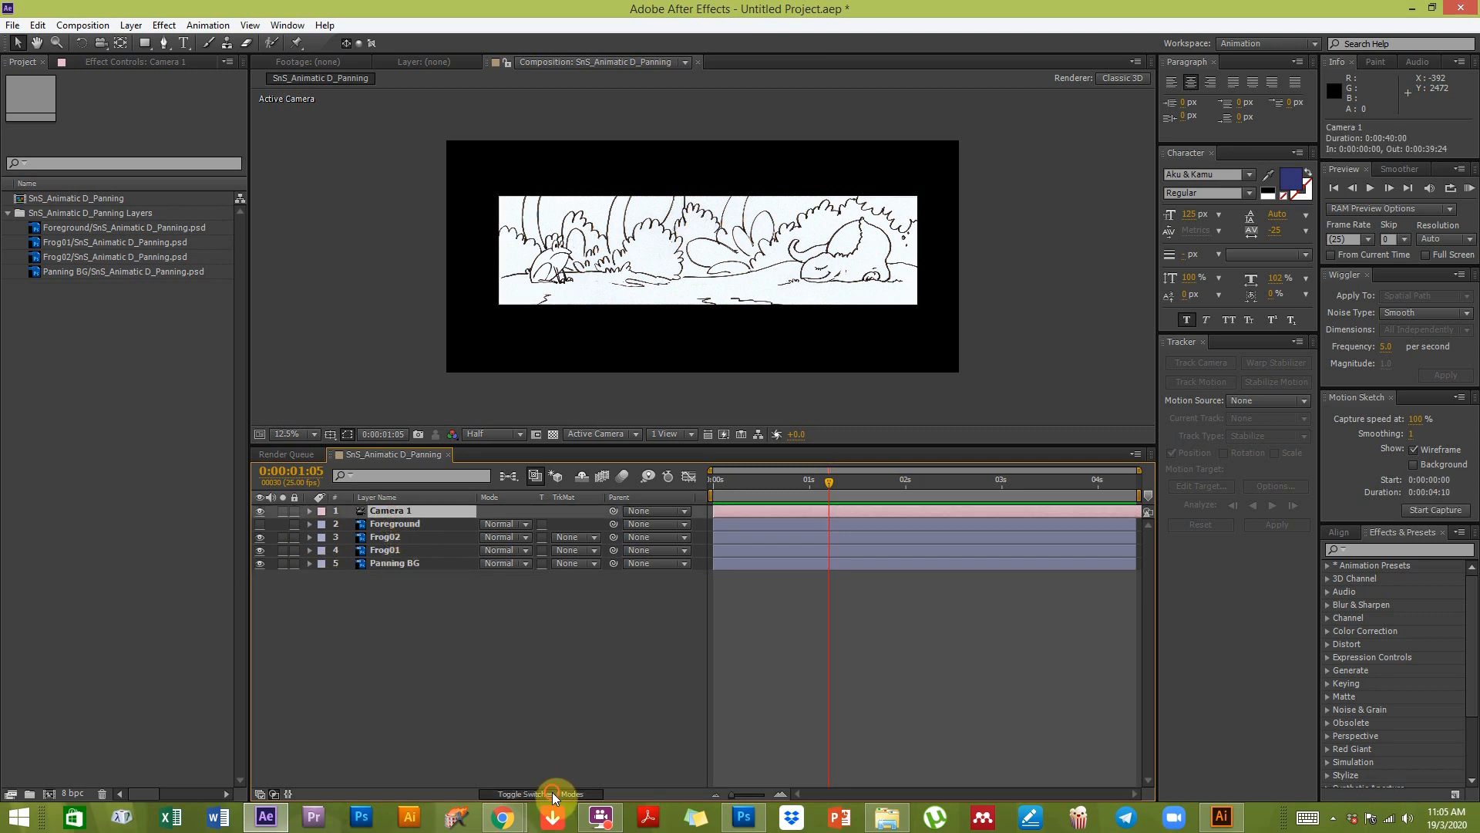
pyautogui.click(552, 792)
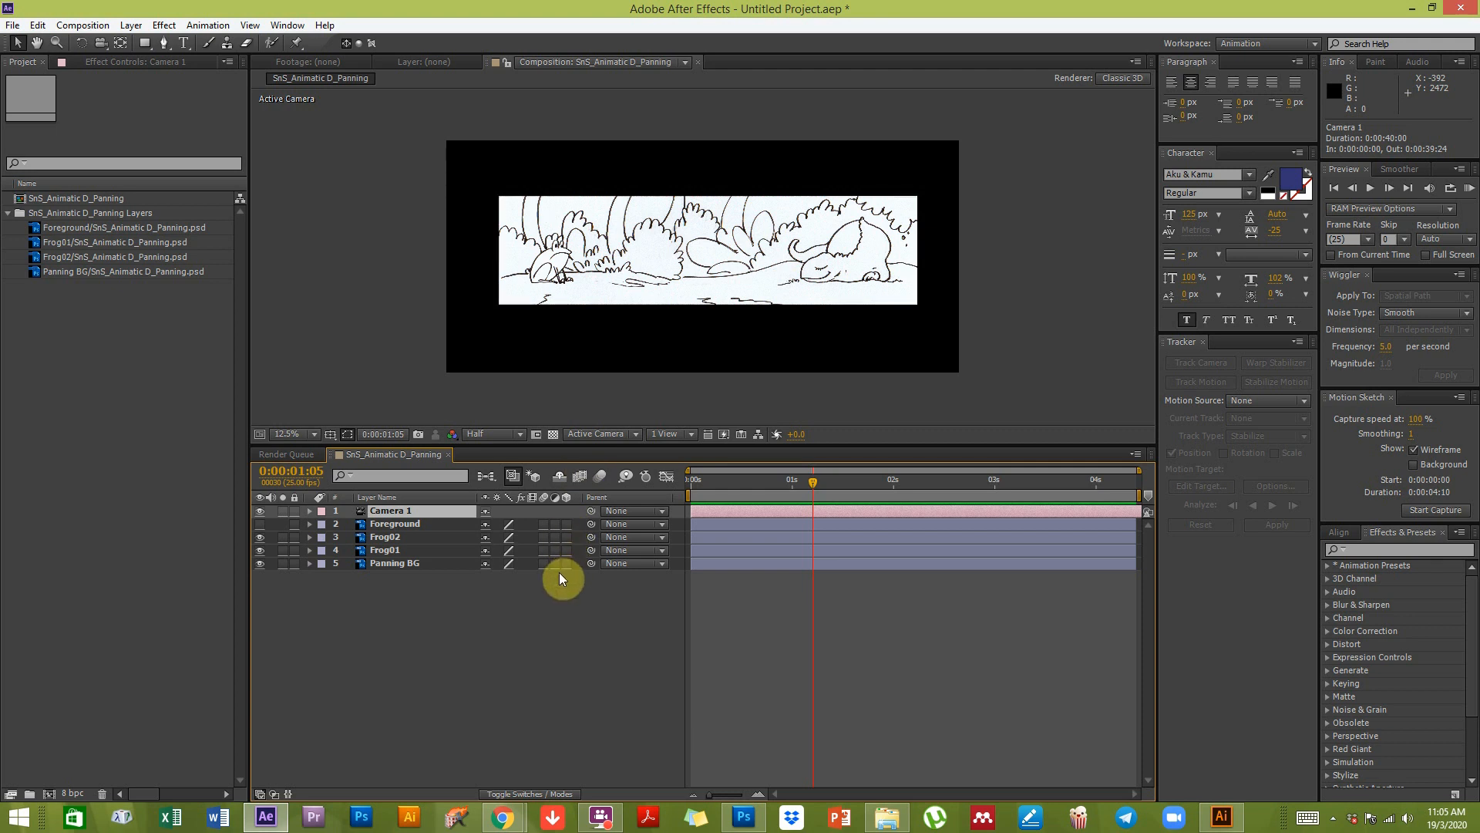
pyautogui.click(566, 524)
pyautogui.moveTo(567, 541); pyautogui.dragTo(568, 576)
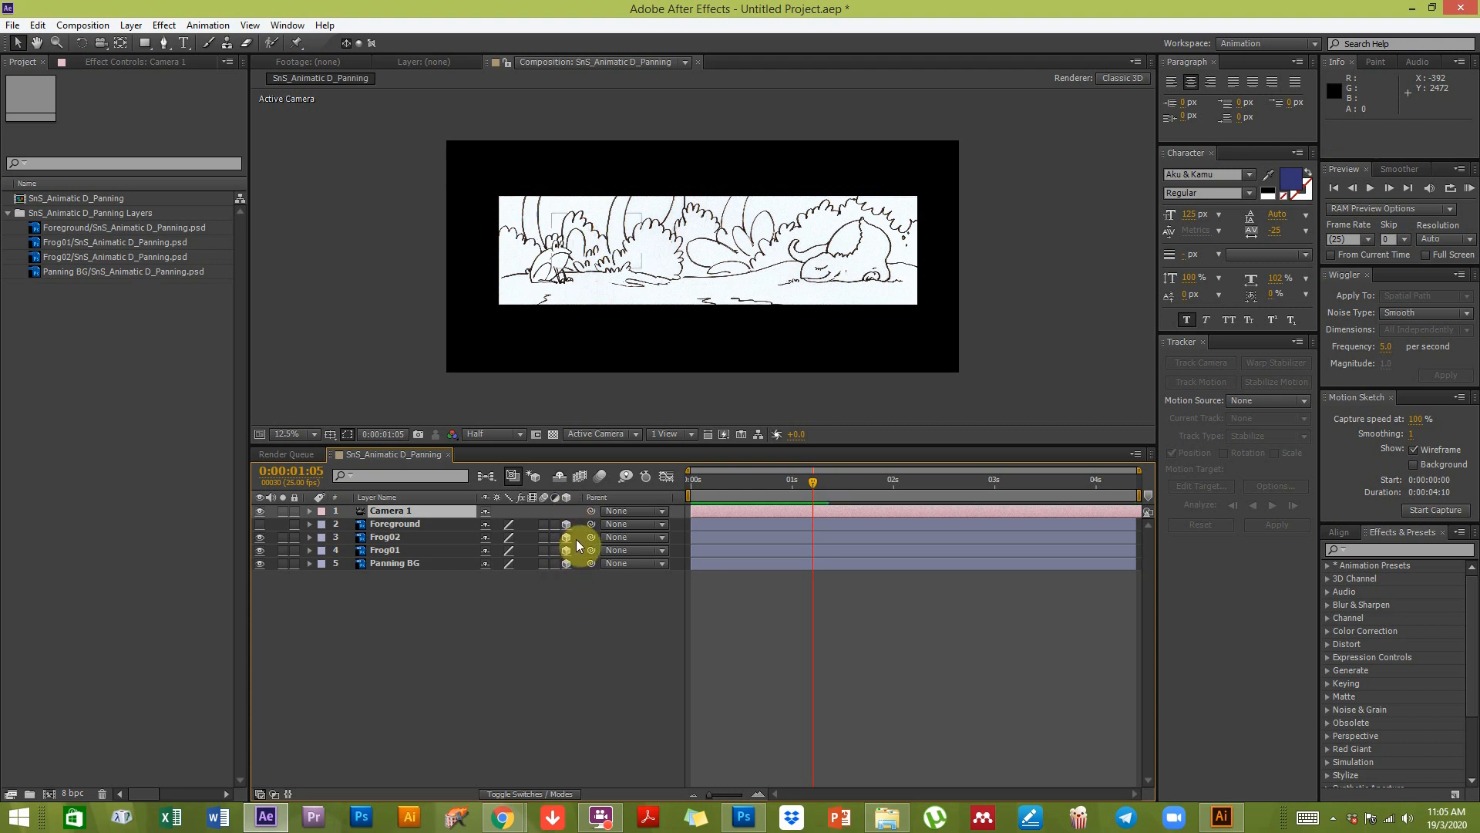
# Step: Examine the 3D layers and the camera from Custom View 1, Custom View 2 and Custom View 3
pyautogui.click(603, 436)
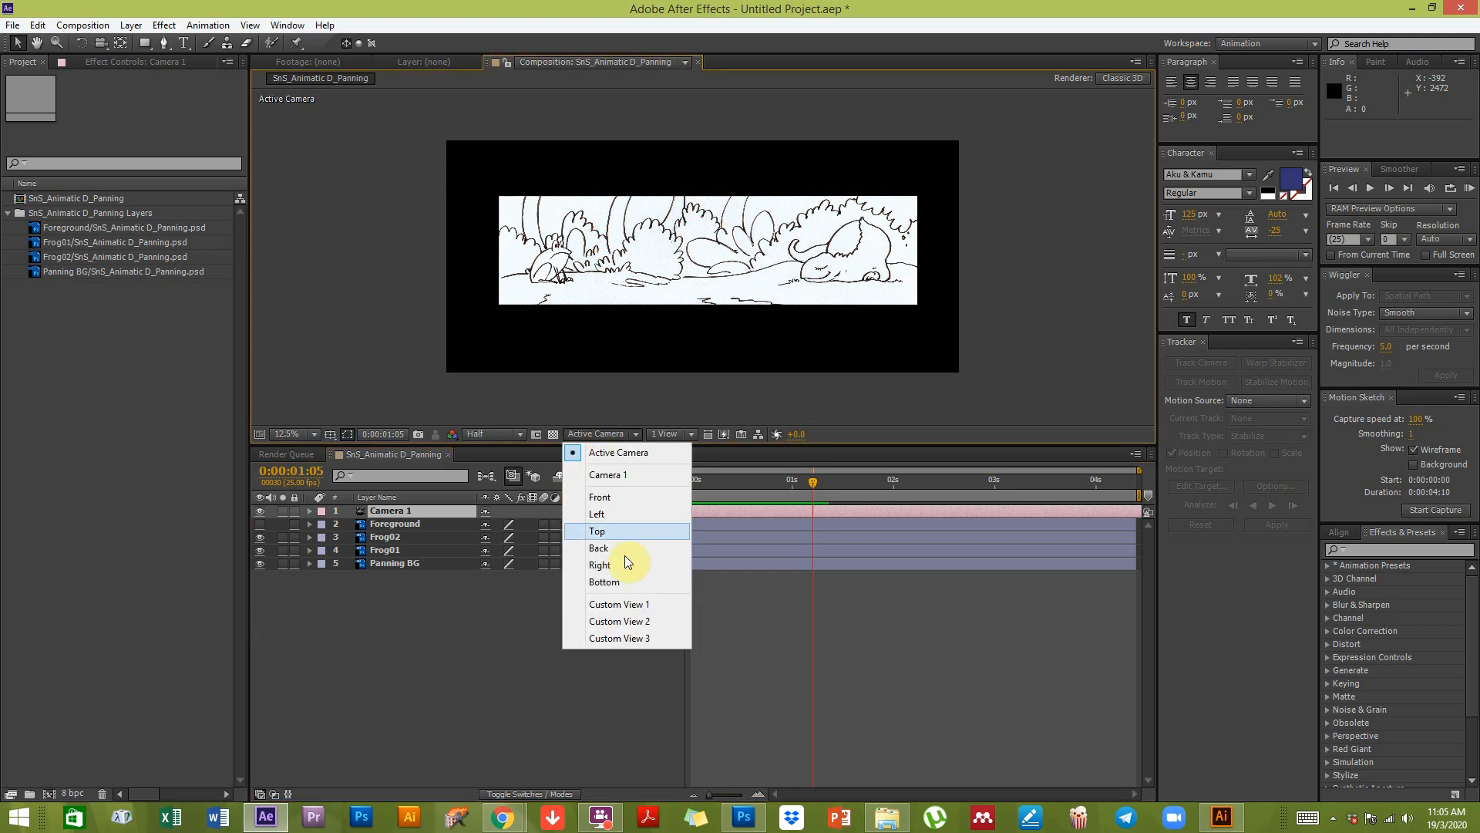
pyautogui.click(626, 604)
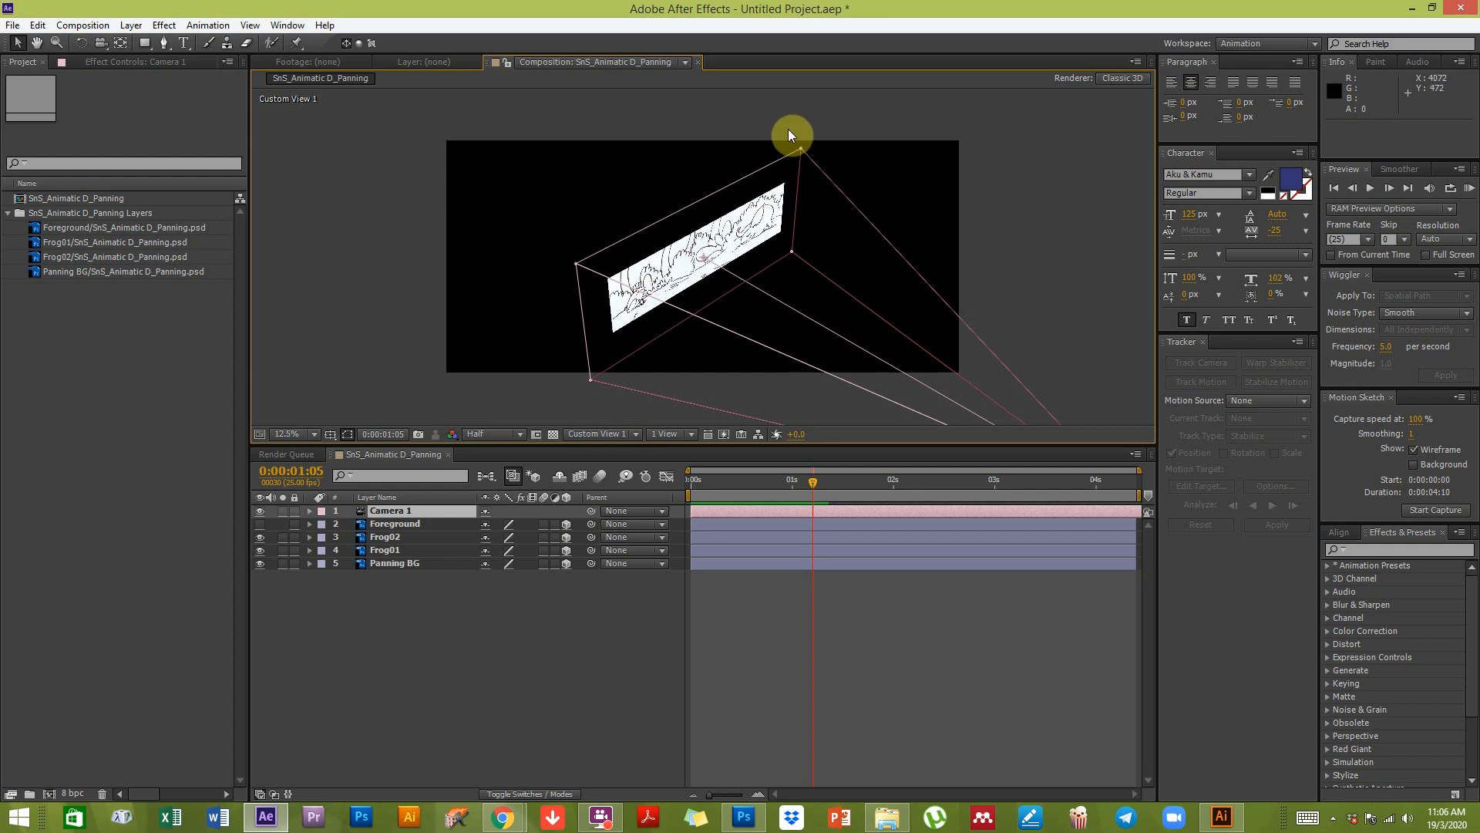
pyautogui.click(608, 430)
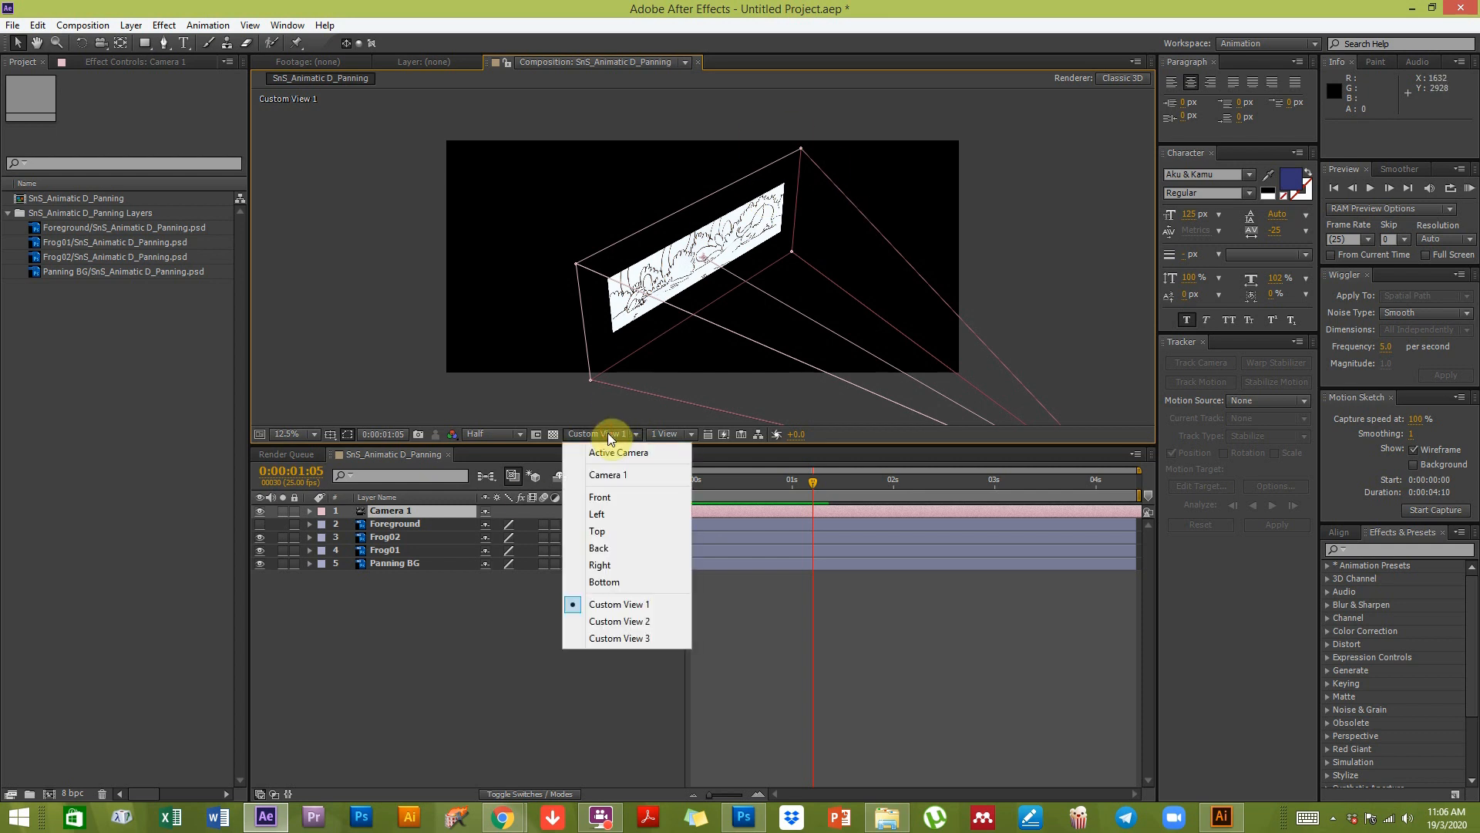
pyautogui.click(637, 595)
pyautogui.click(637, 609)
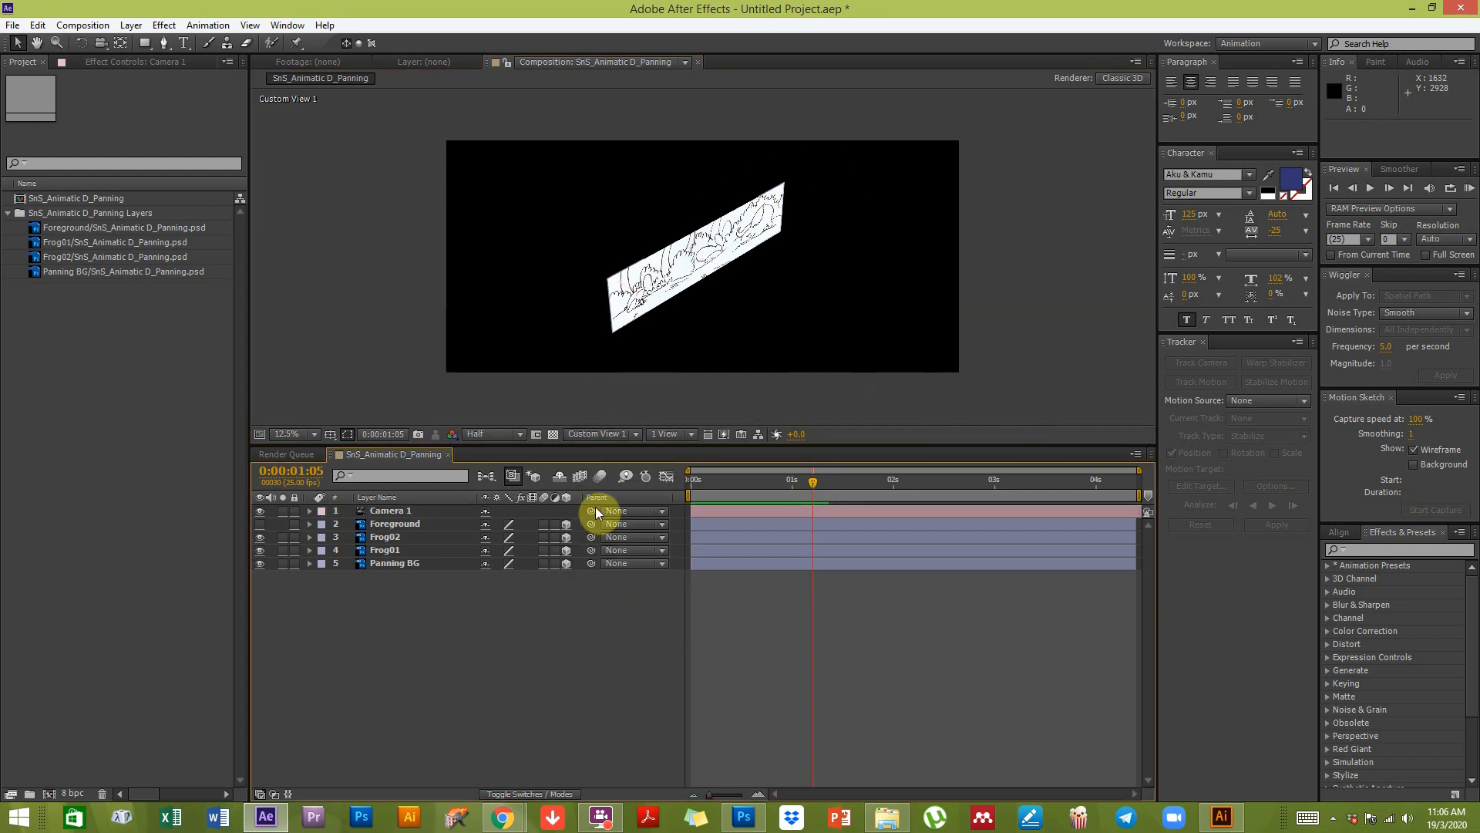
pyautogui.click(595, 433)
pyautogui.click(630, 621)
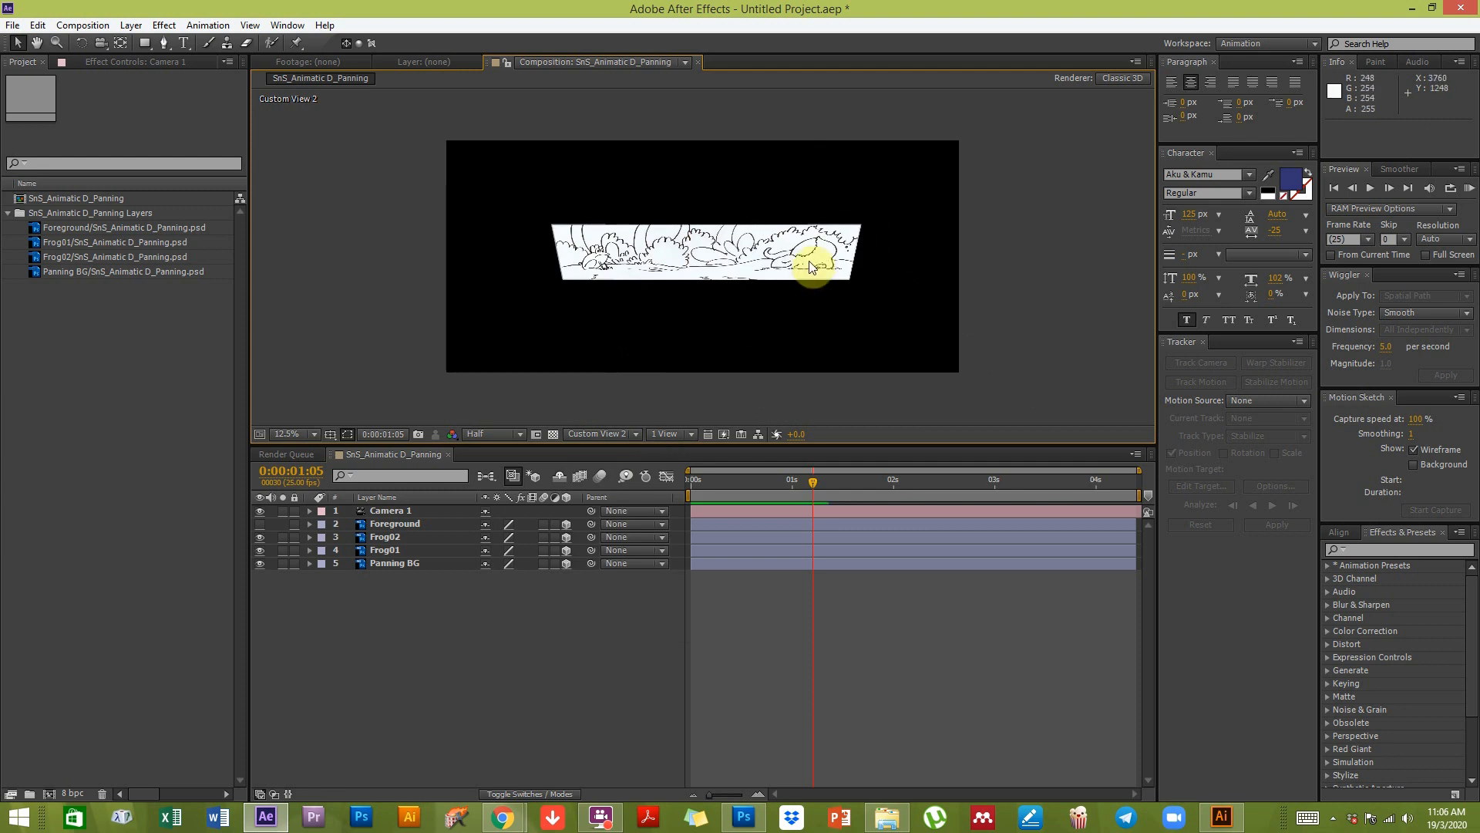
pyautogui.click(605, 432)
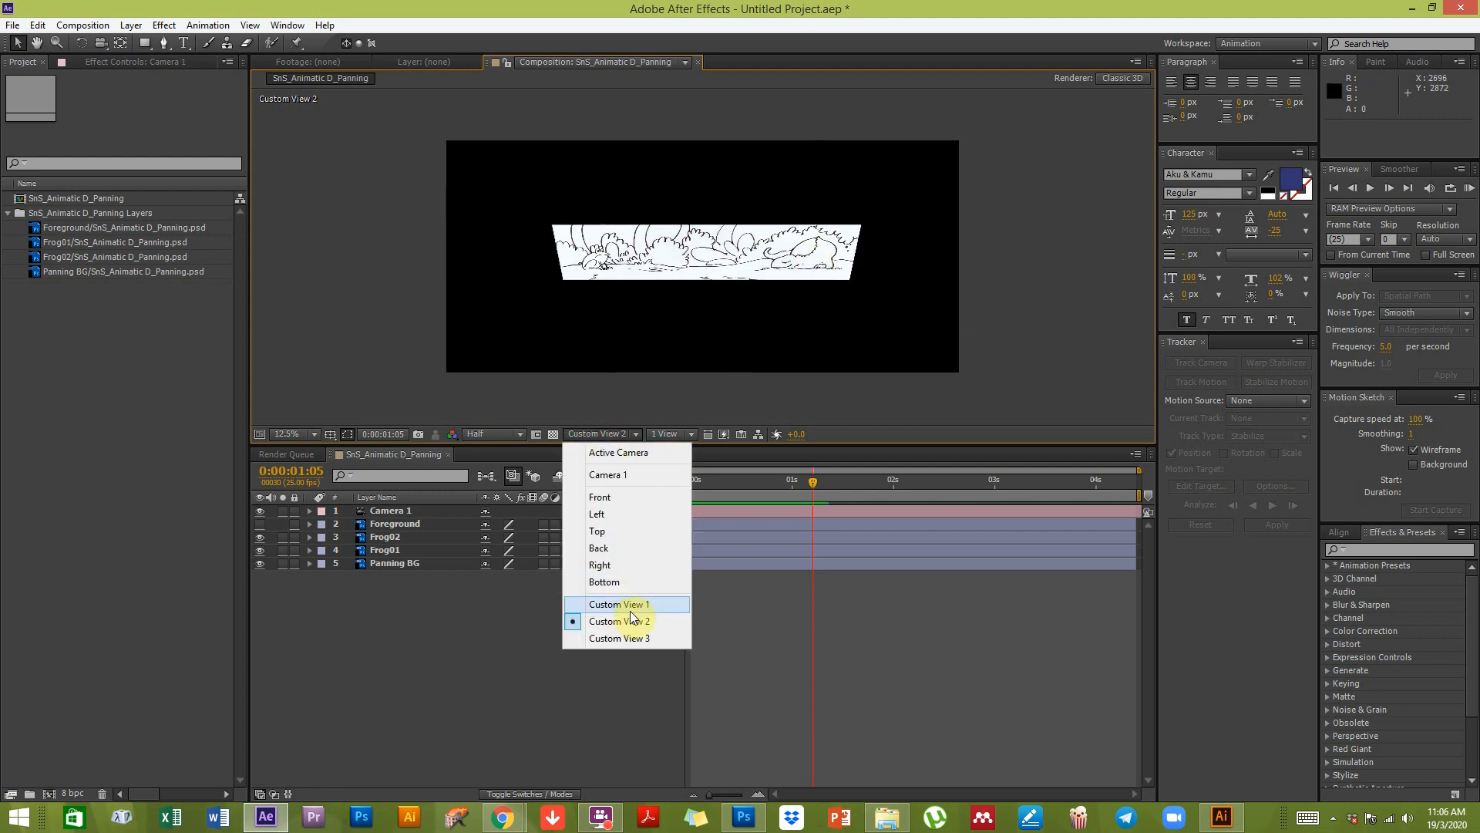
pyautogui.click(628, 635)
# Step: Toggle 3D off and back on for the four artwork layers, then select Camera 1 and examine its field of view
pyautogui.click(567, 563)
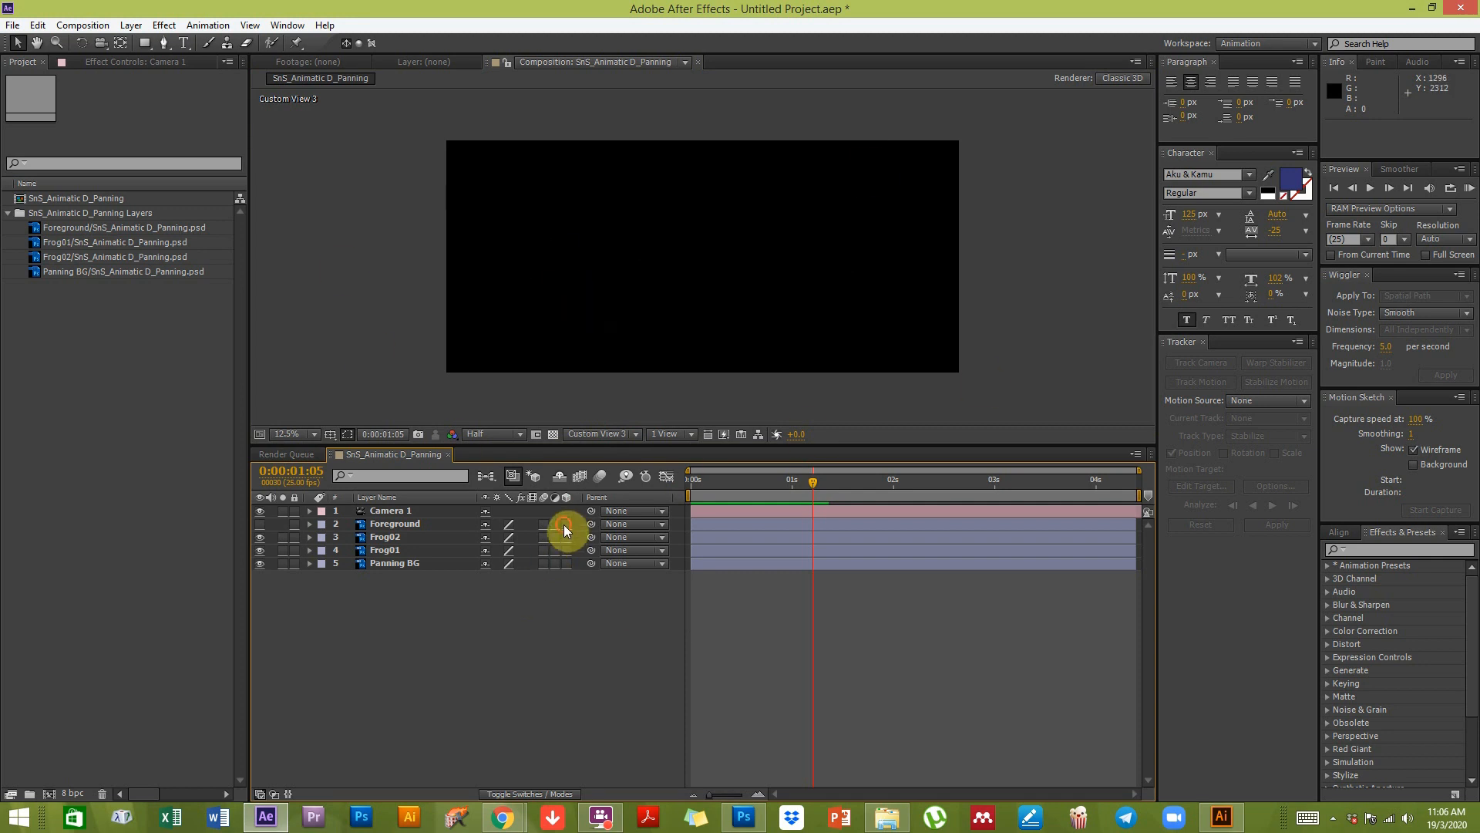
pyautogui.click(566, 563)
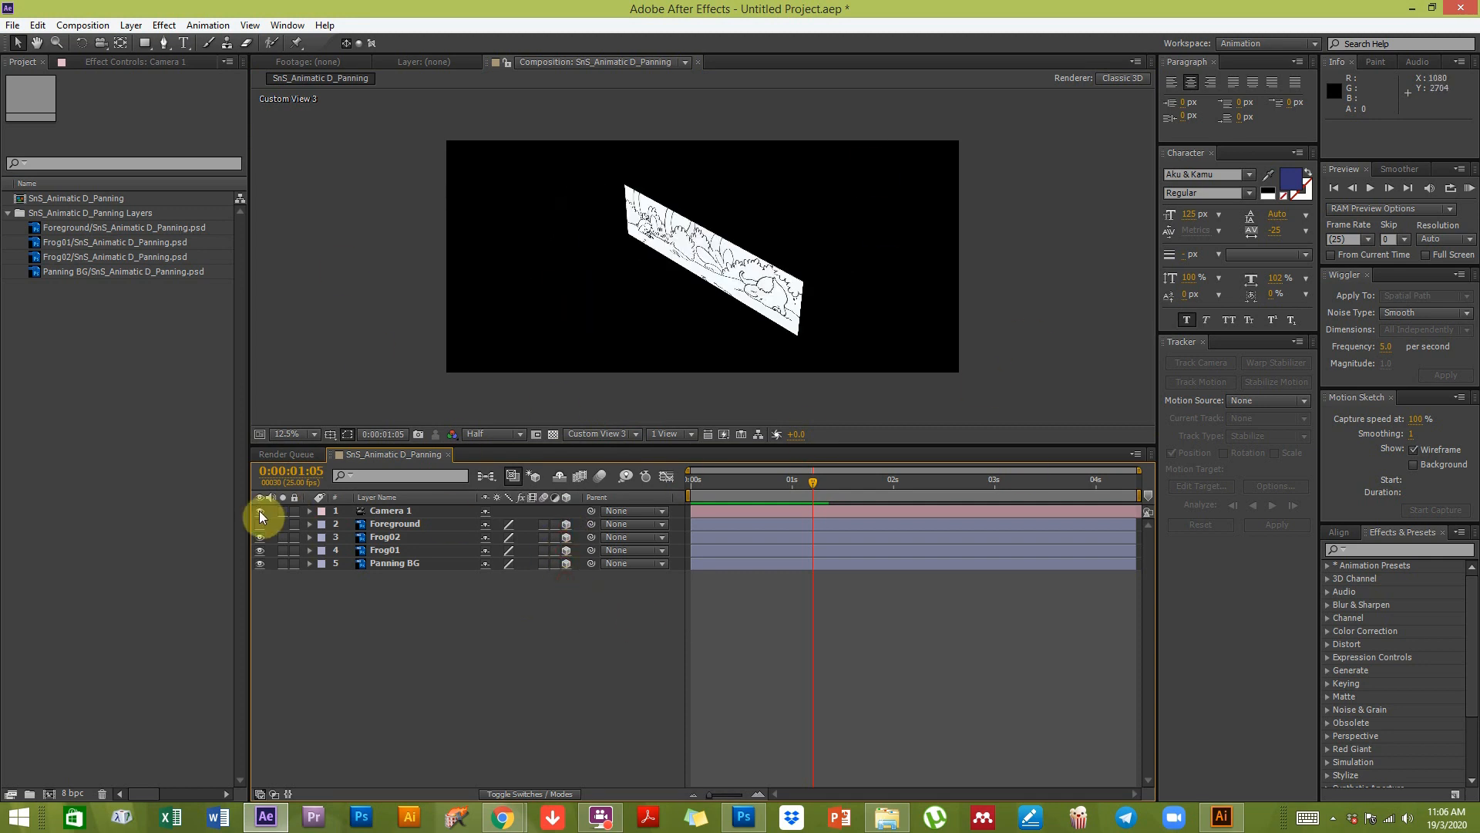
pyautogui.click(401, 514)
pyautogui.press('h')
pyautogui.moveTo(515, 372); pyautogui.dragTo(637, 308)
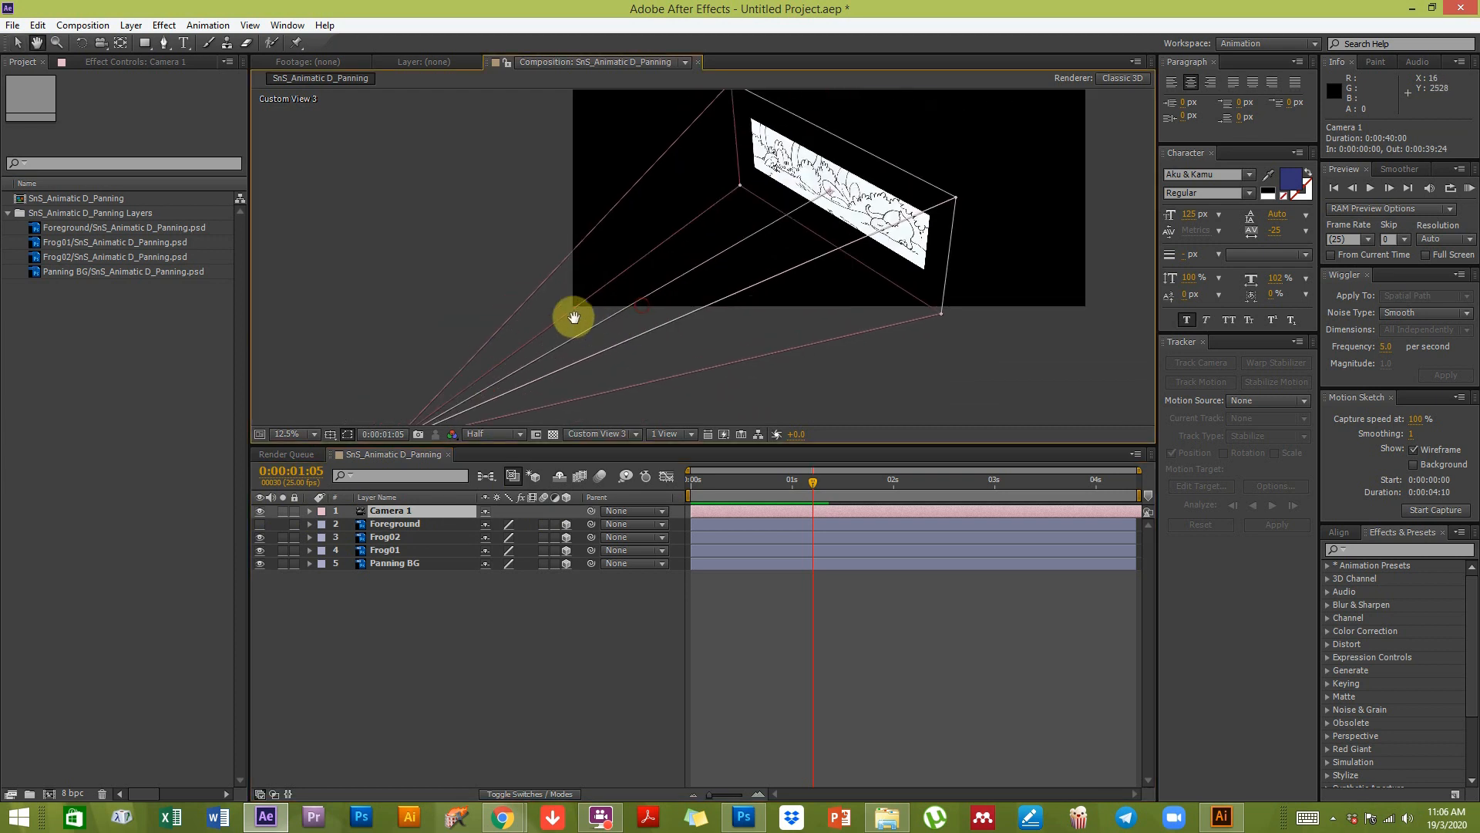
pyautogui.moveTo(566, 346); pyautogui.dragTo(700, 329)
pyautogui.moveTo(617, 350); pyautogui.dragTo(540, 399)
pyautogui.press('v')
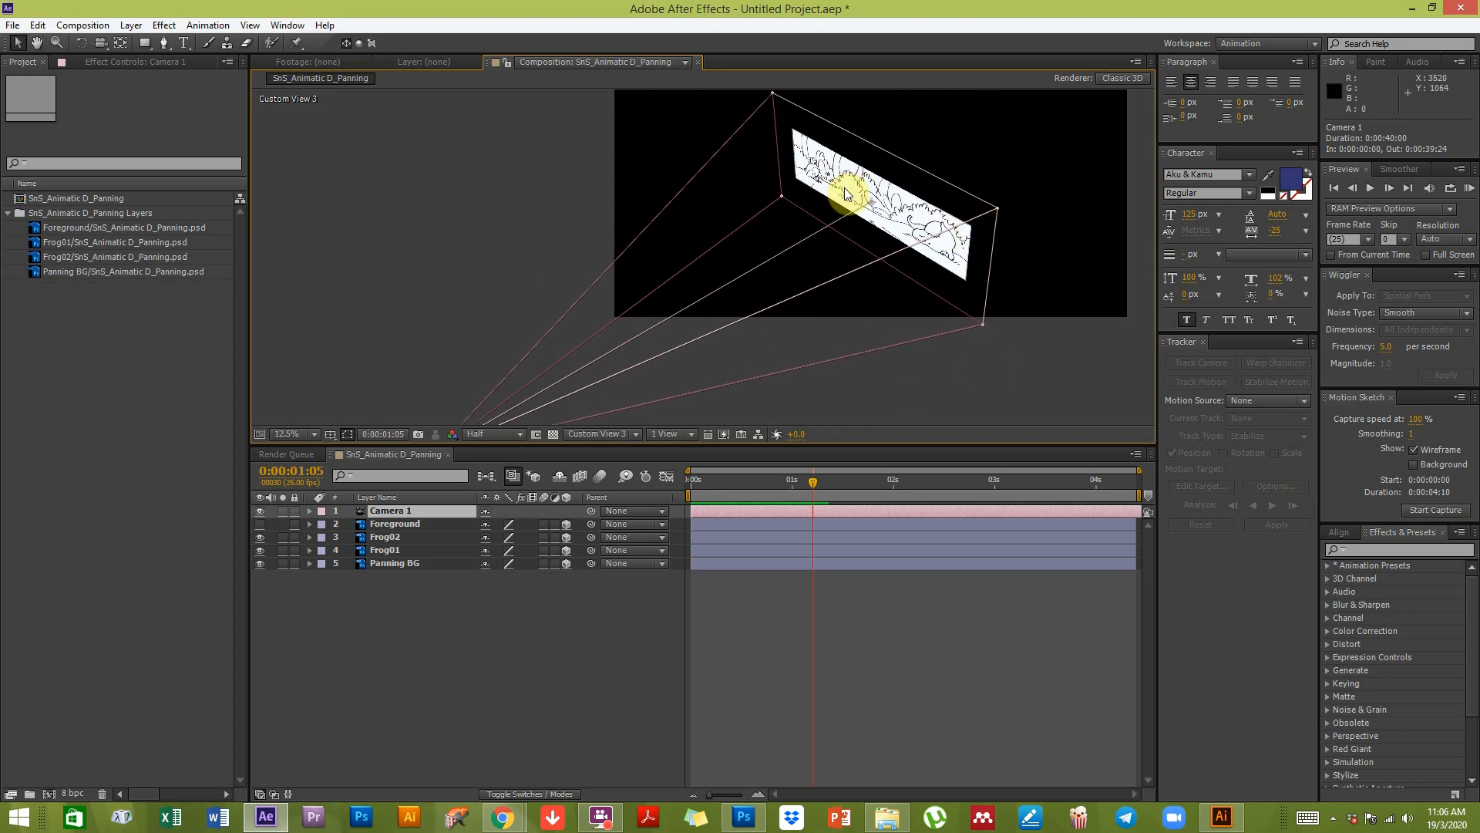
# Step: Set the composition's size to 1920 × 1080 px
pyautogui.click(87, 27)
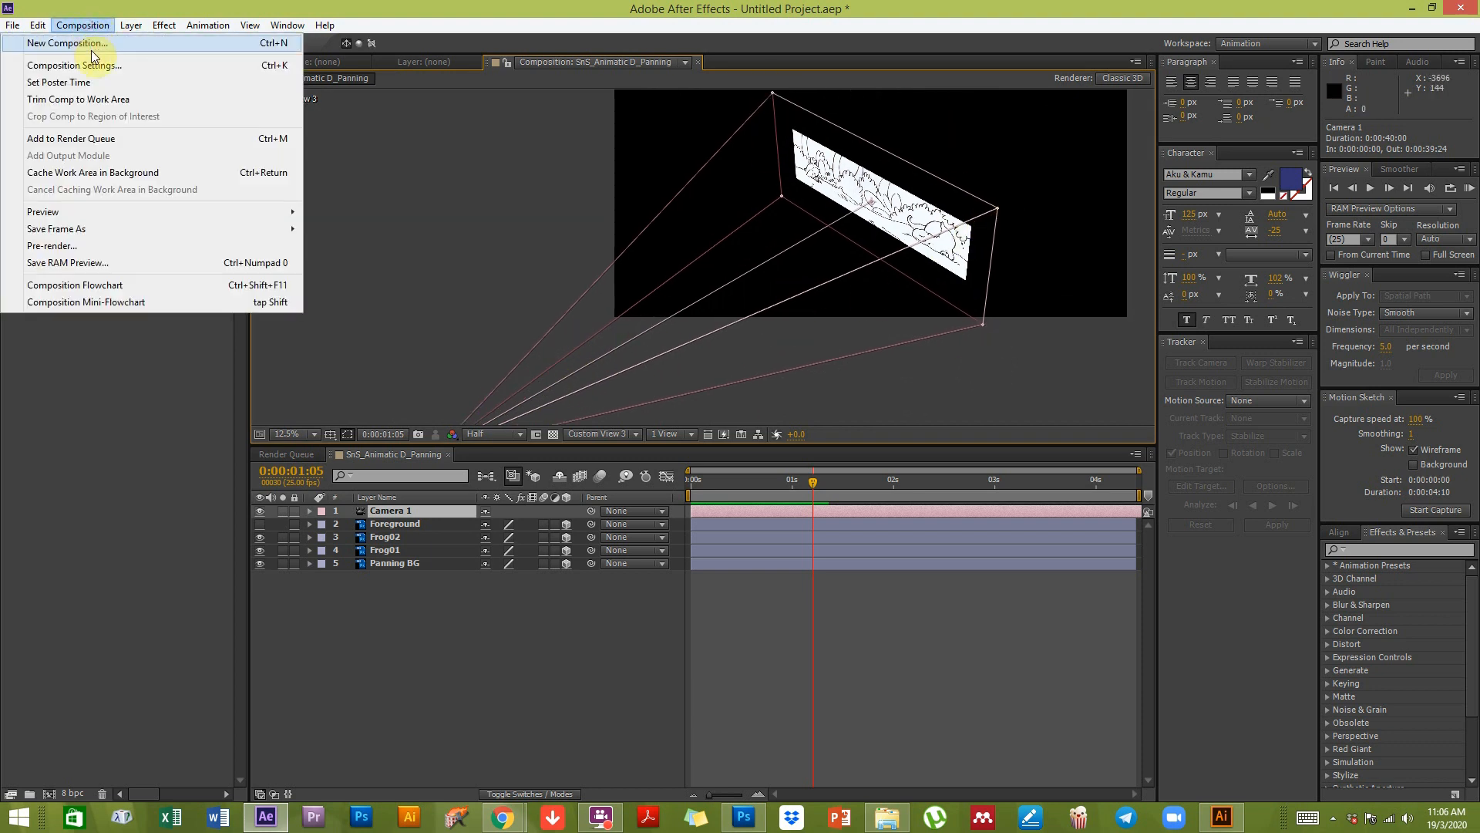
pyautogui.click(99, 62)
pyautogui.click(1039, 249)
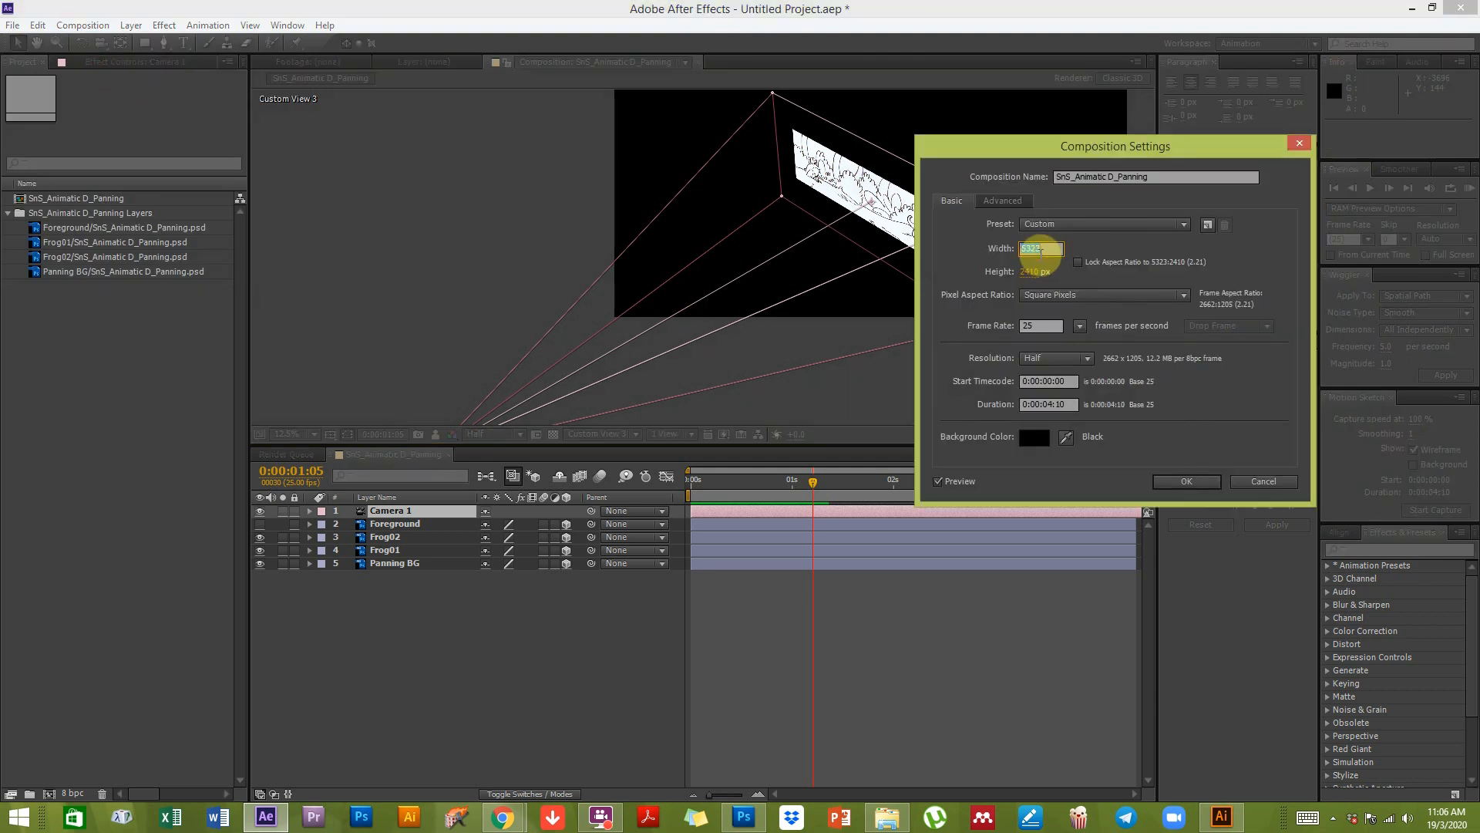
pyautogui.write('1920')
pyautogui.press('Tab')
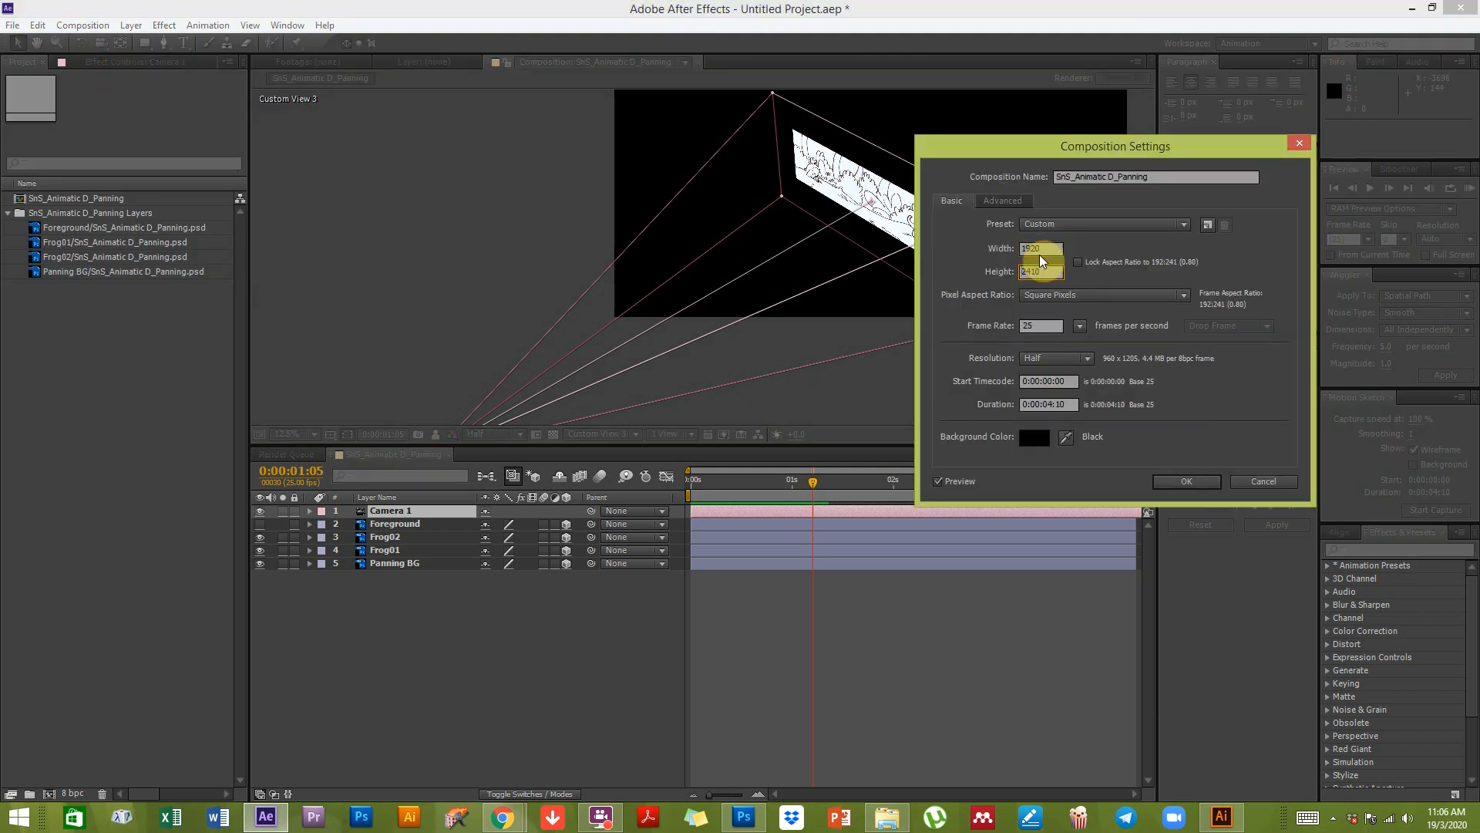
pyautogui.write('1080')
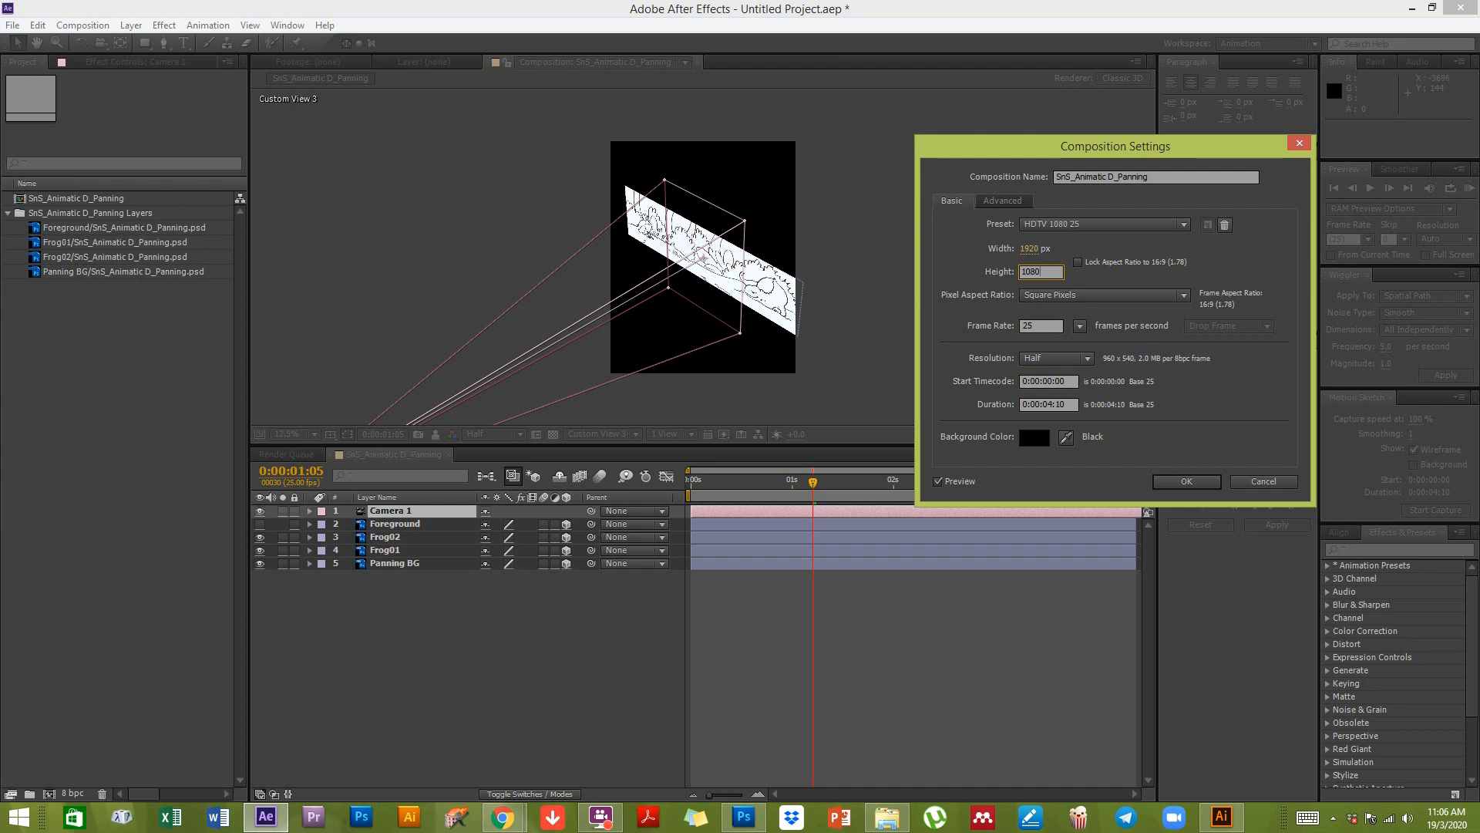
pyautogui.click(1172, 483)
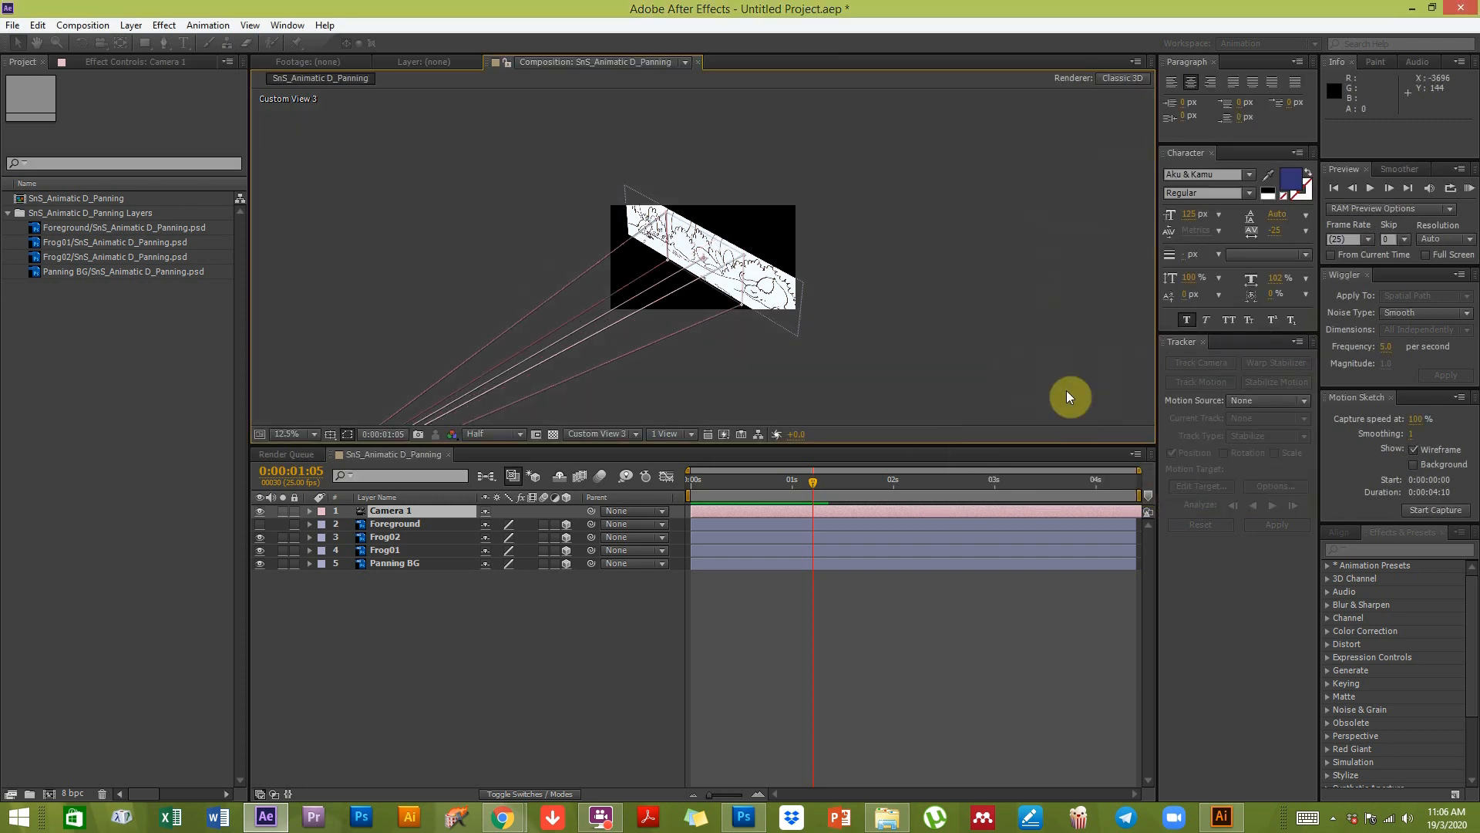
# Step: Return the viewer to Active Camera and split it into two horizontal views, with the full background width shown in the Top view
pyautogui.click(603, 434)
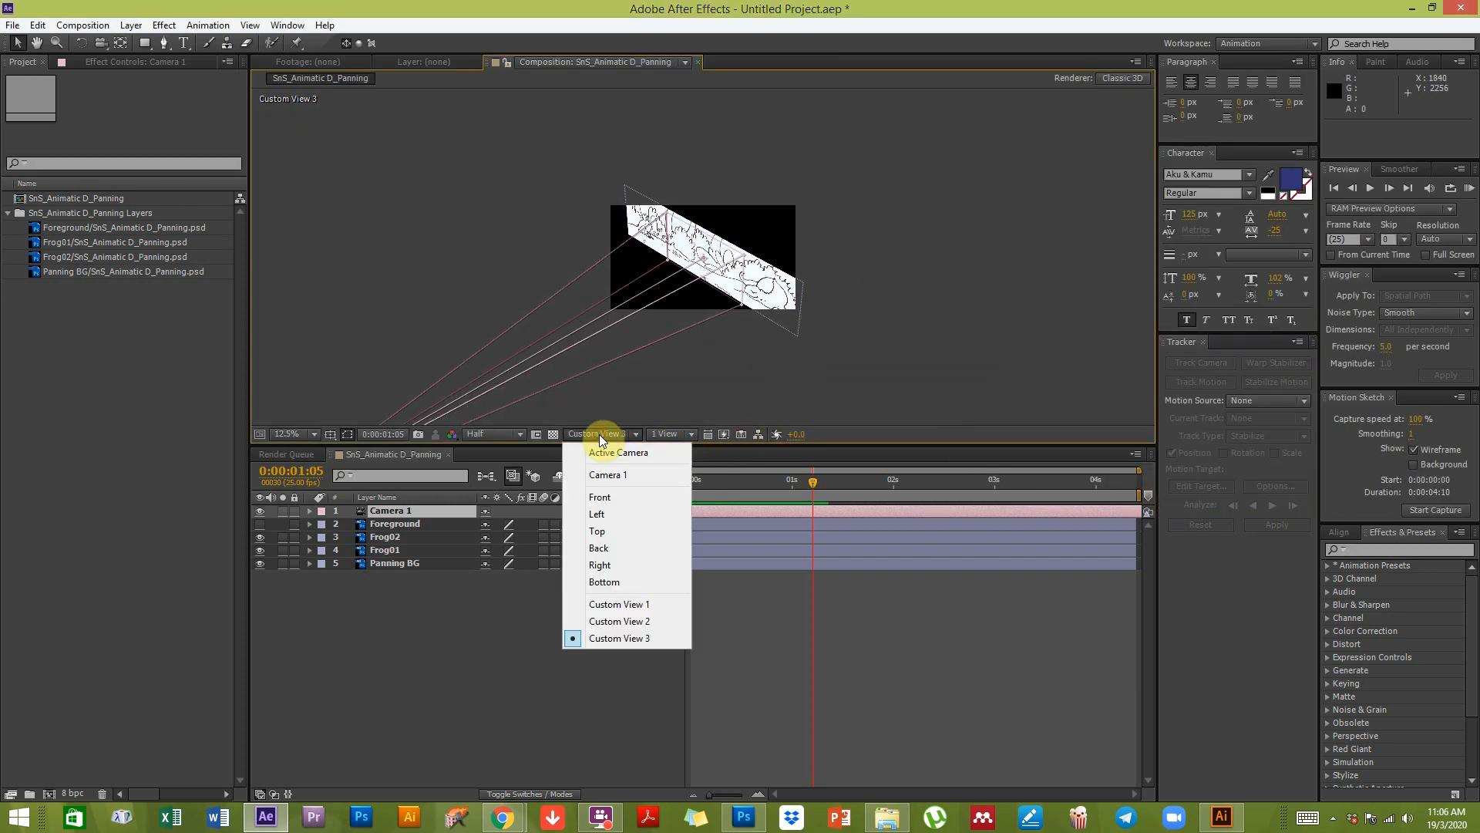
pyautogui.click(600, 454)
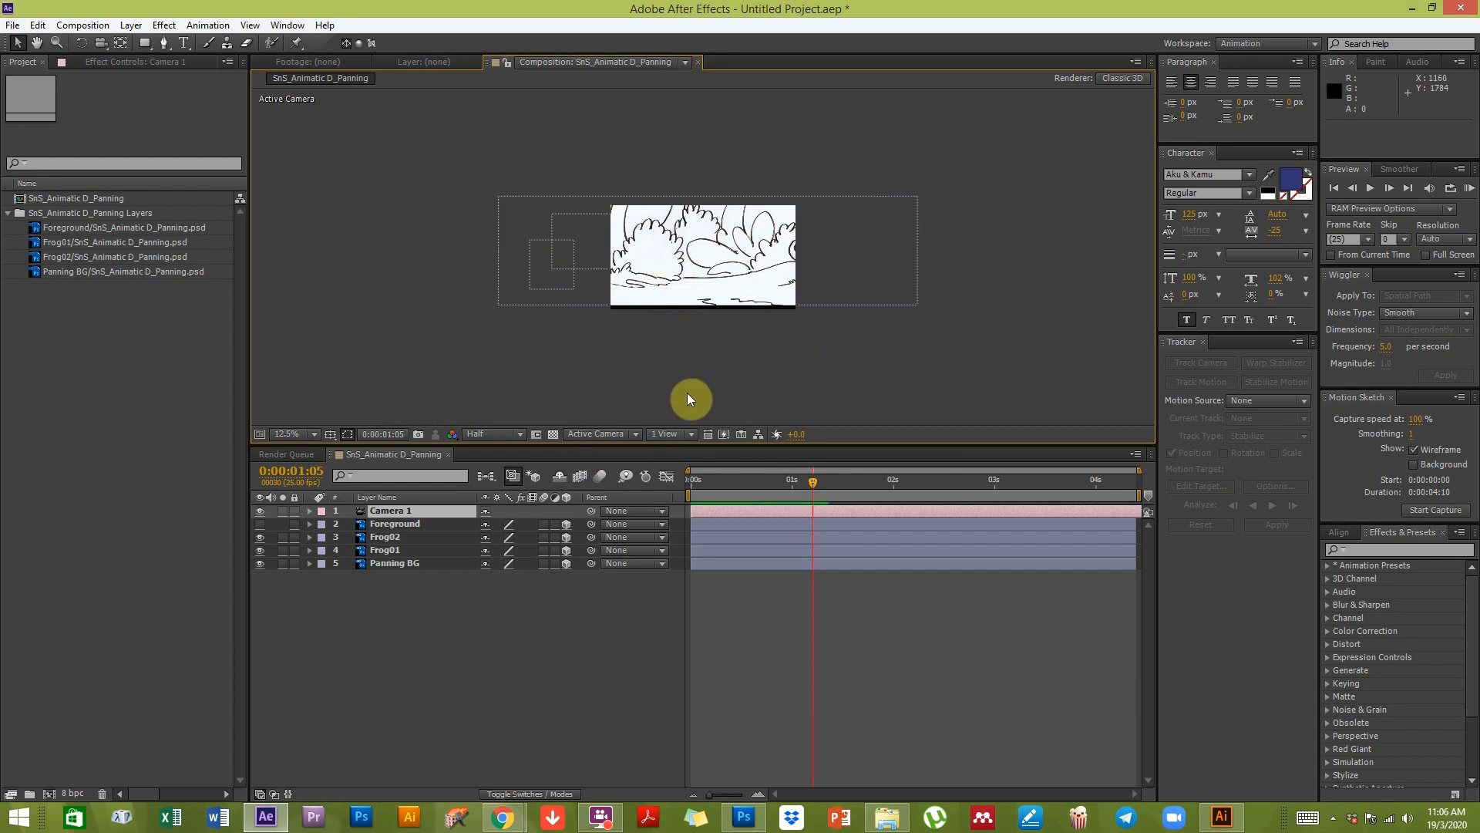
pyautogui.click(678, 435)
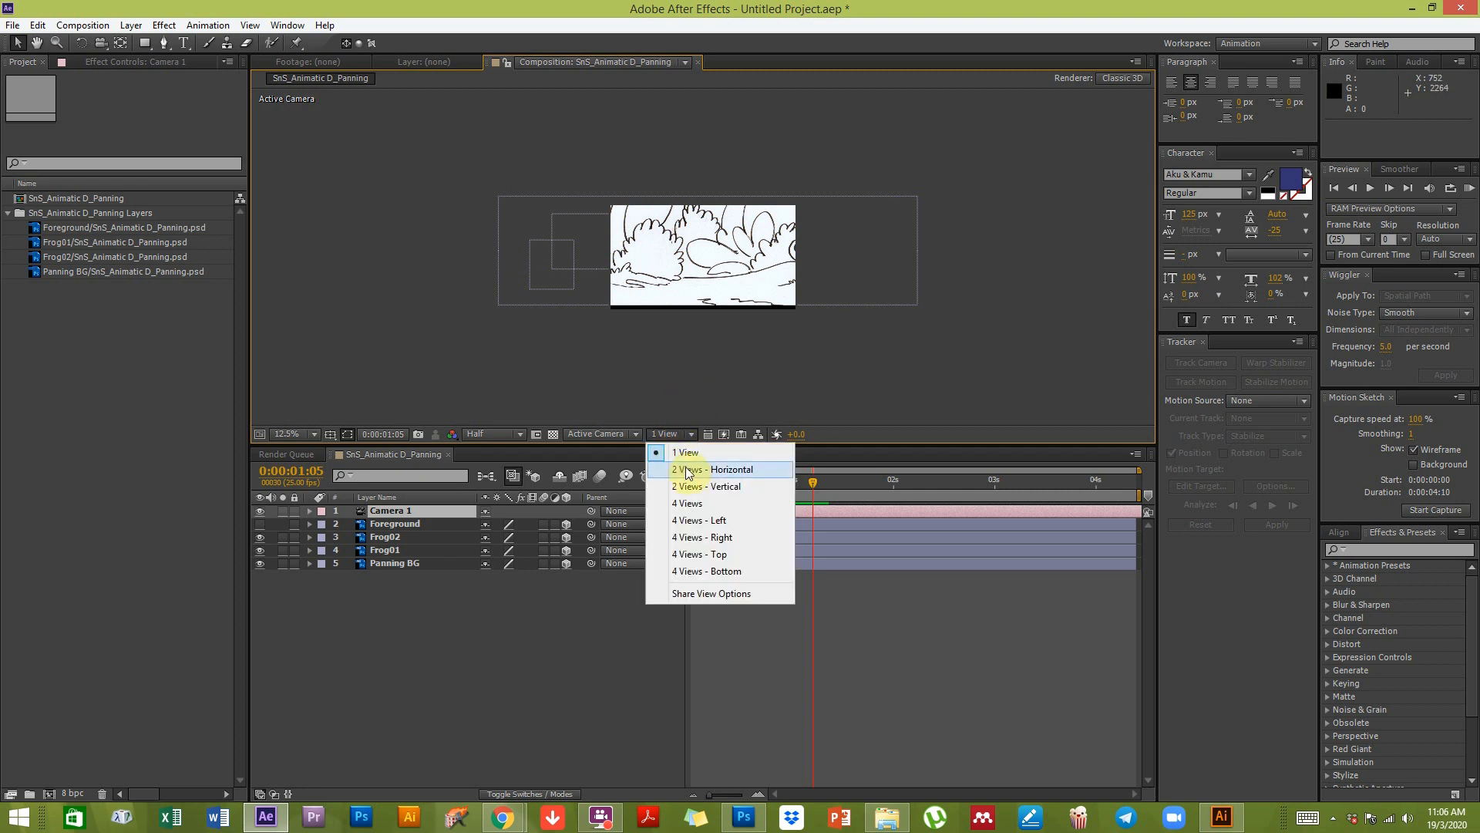
pyautogui.click(688, 470)
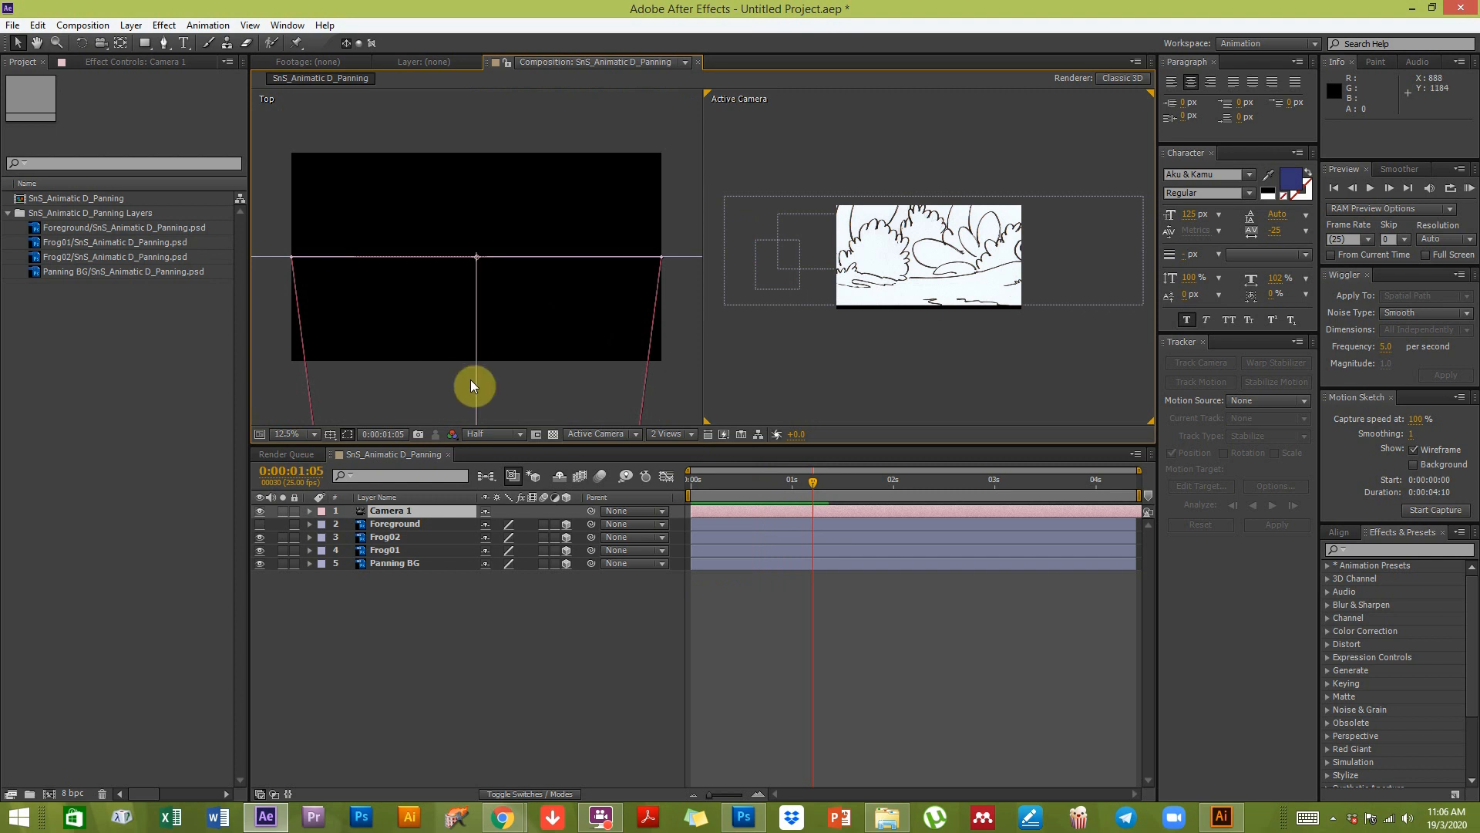
pyautogui.scroll(-2, 480, 341)
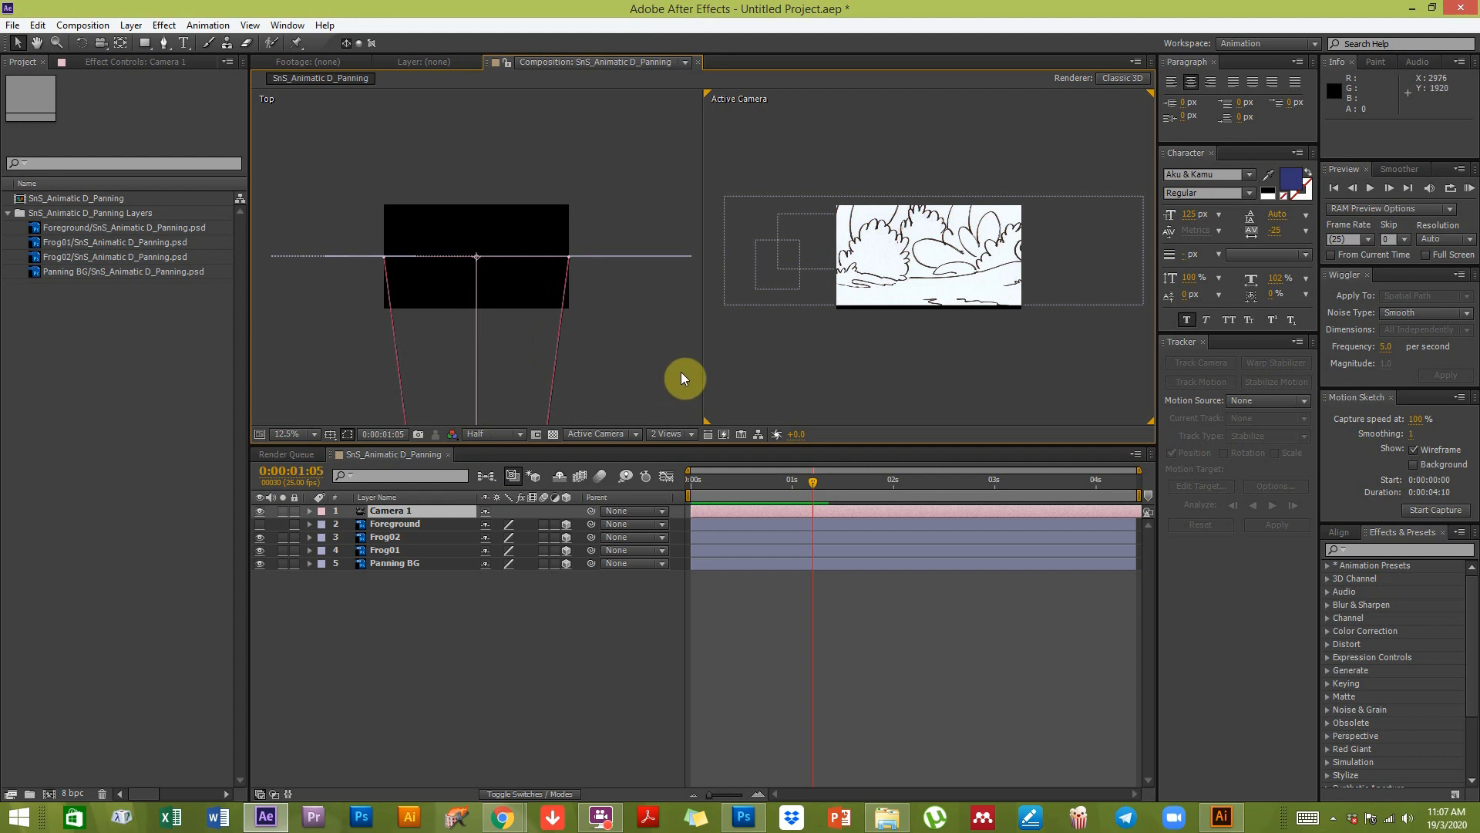
# Step: Return the playhead to 0:00:00:00 and expand Camera 1's Transform properties to inspect Point of Interest, Position and Orientation
pyautogui.moveTo(765, 487); pyautogui.dragTo(680, 489)
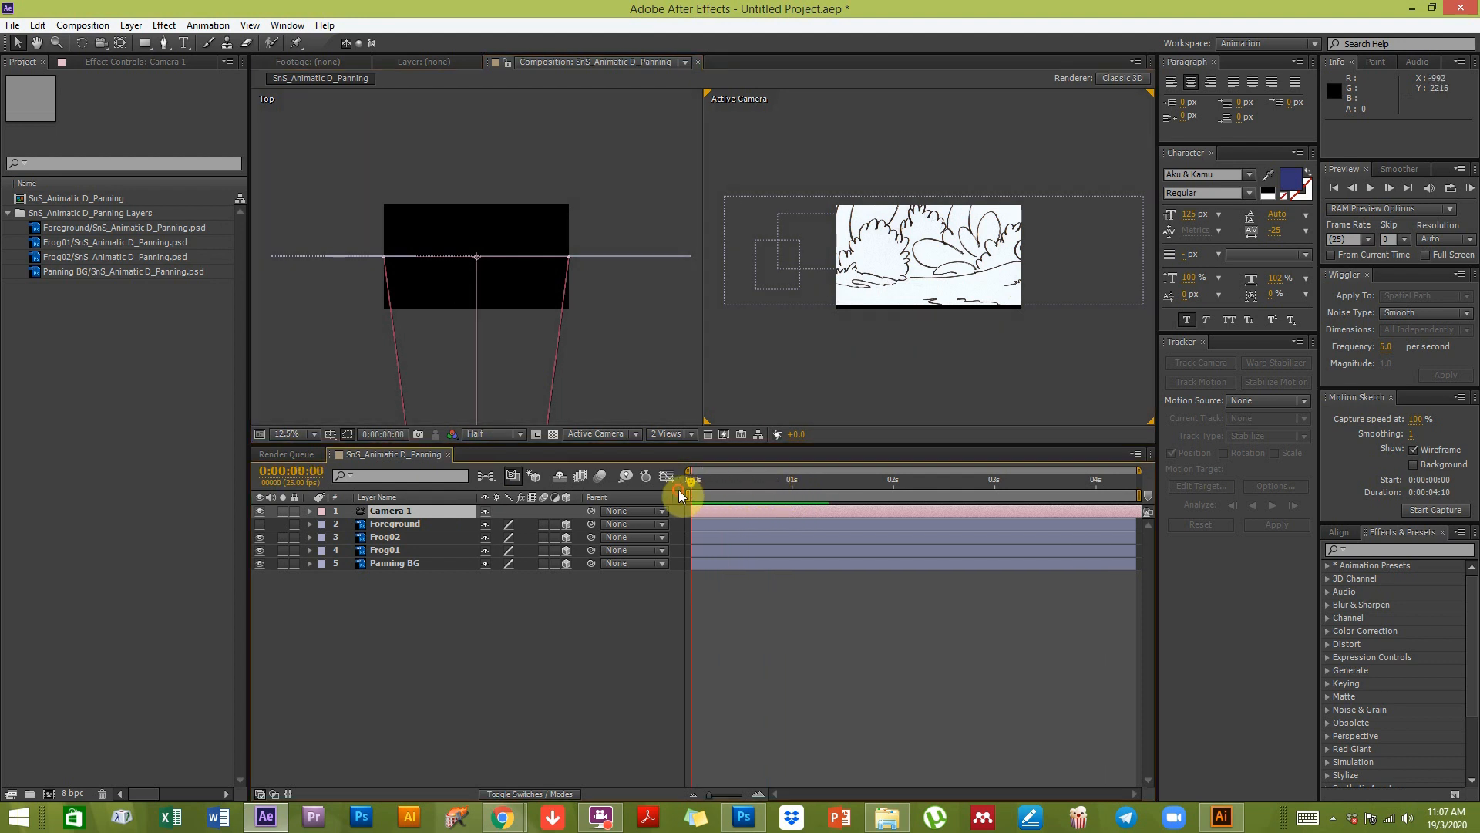
pyautogui.click(305, 510)
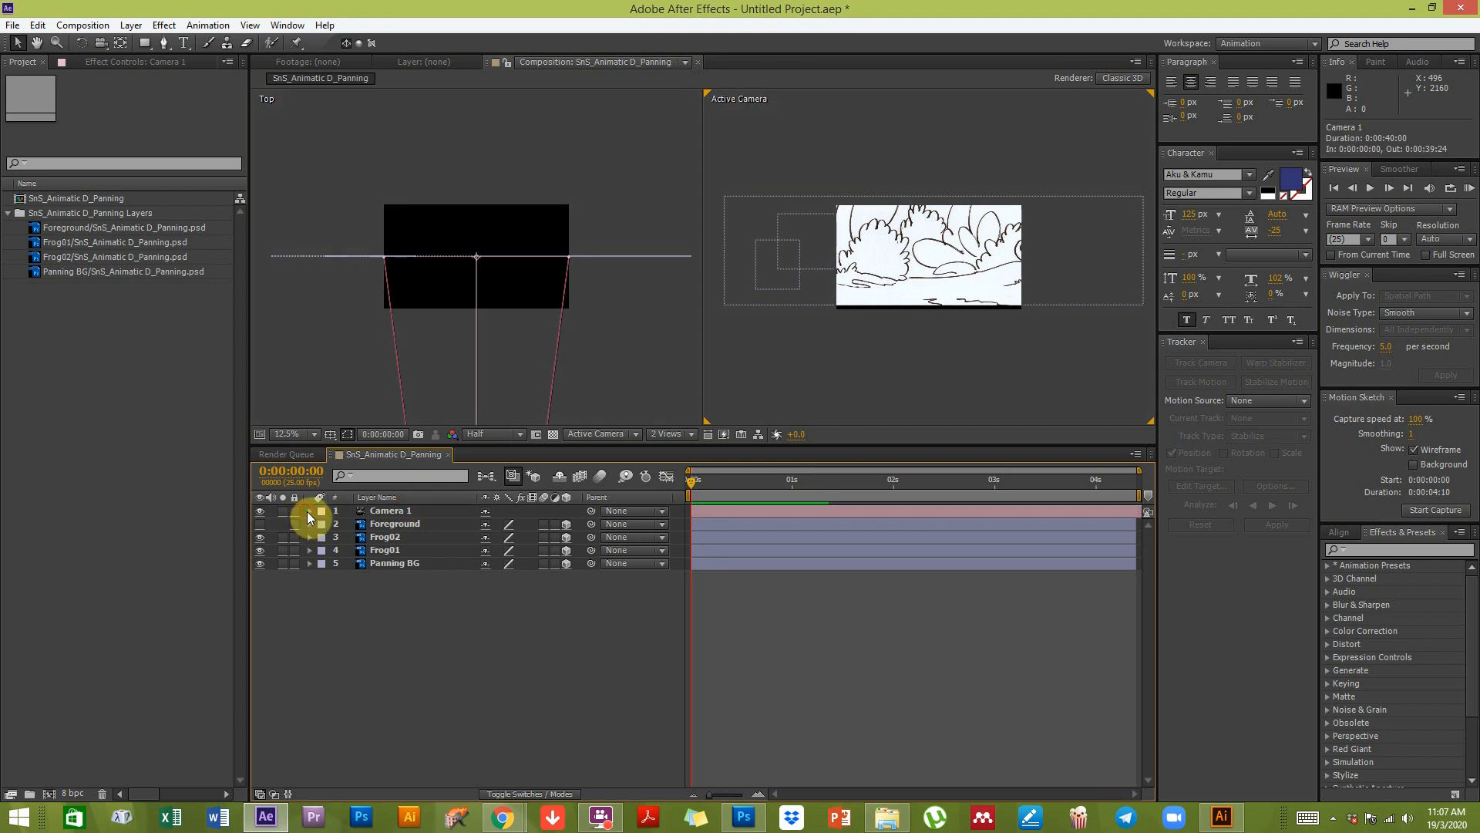
pyautogui.click(308, 511)
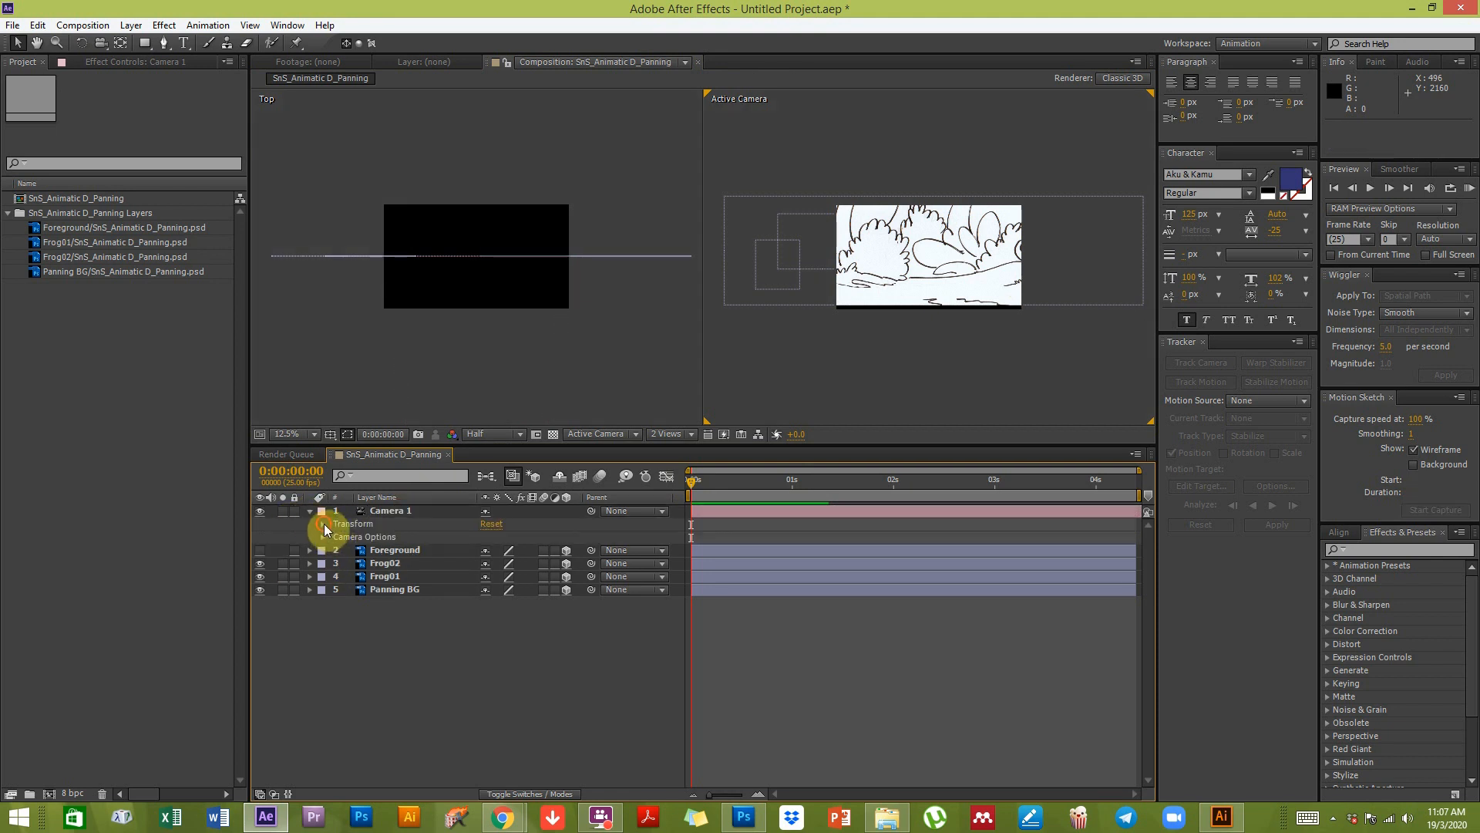
pyautogui.click(323, 525)
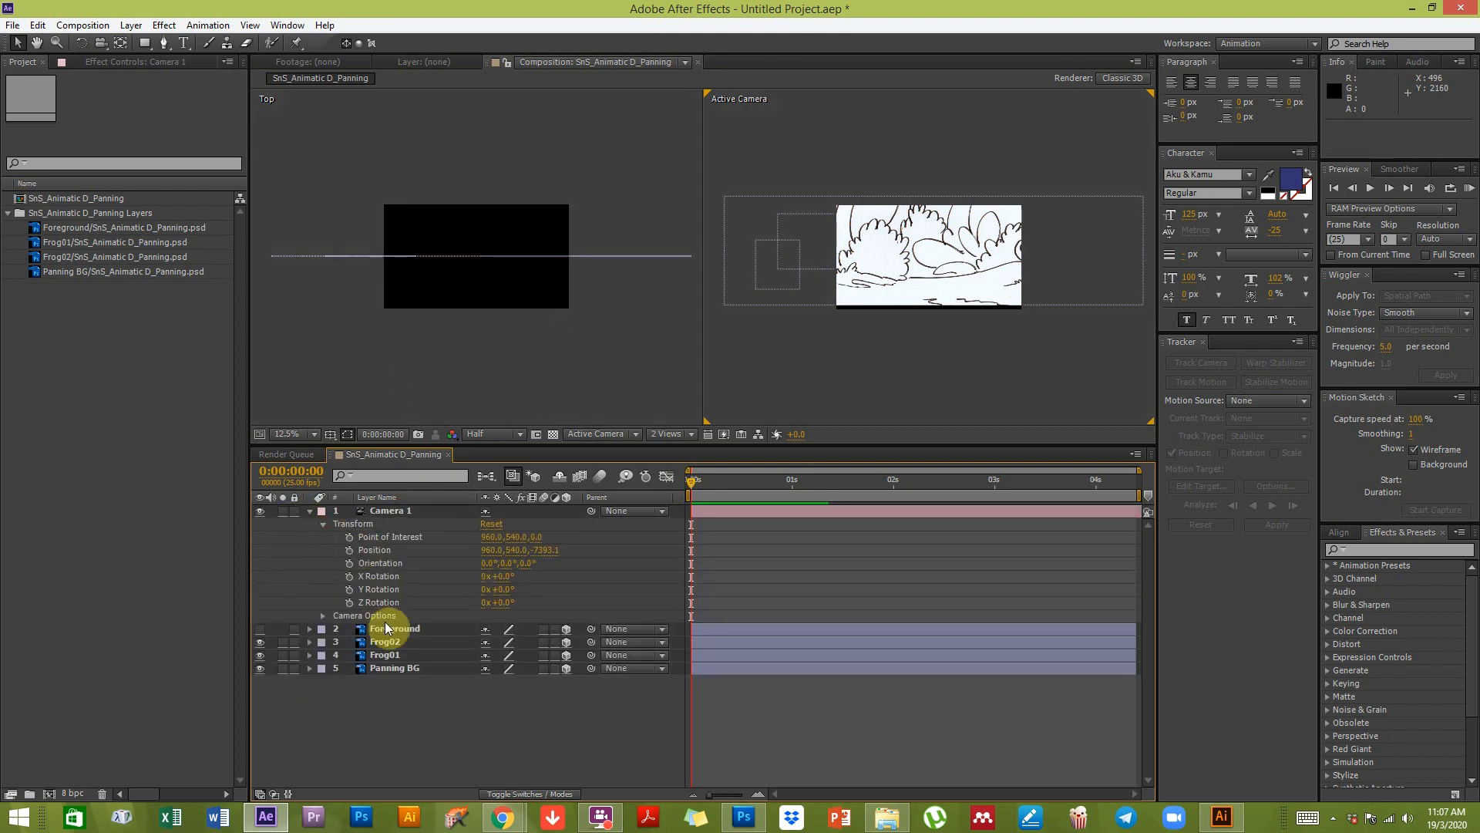
pyautogui.click(388, 538)
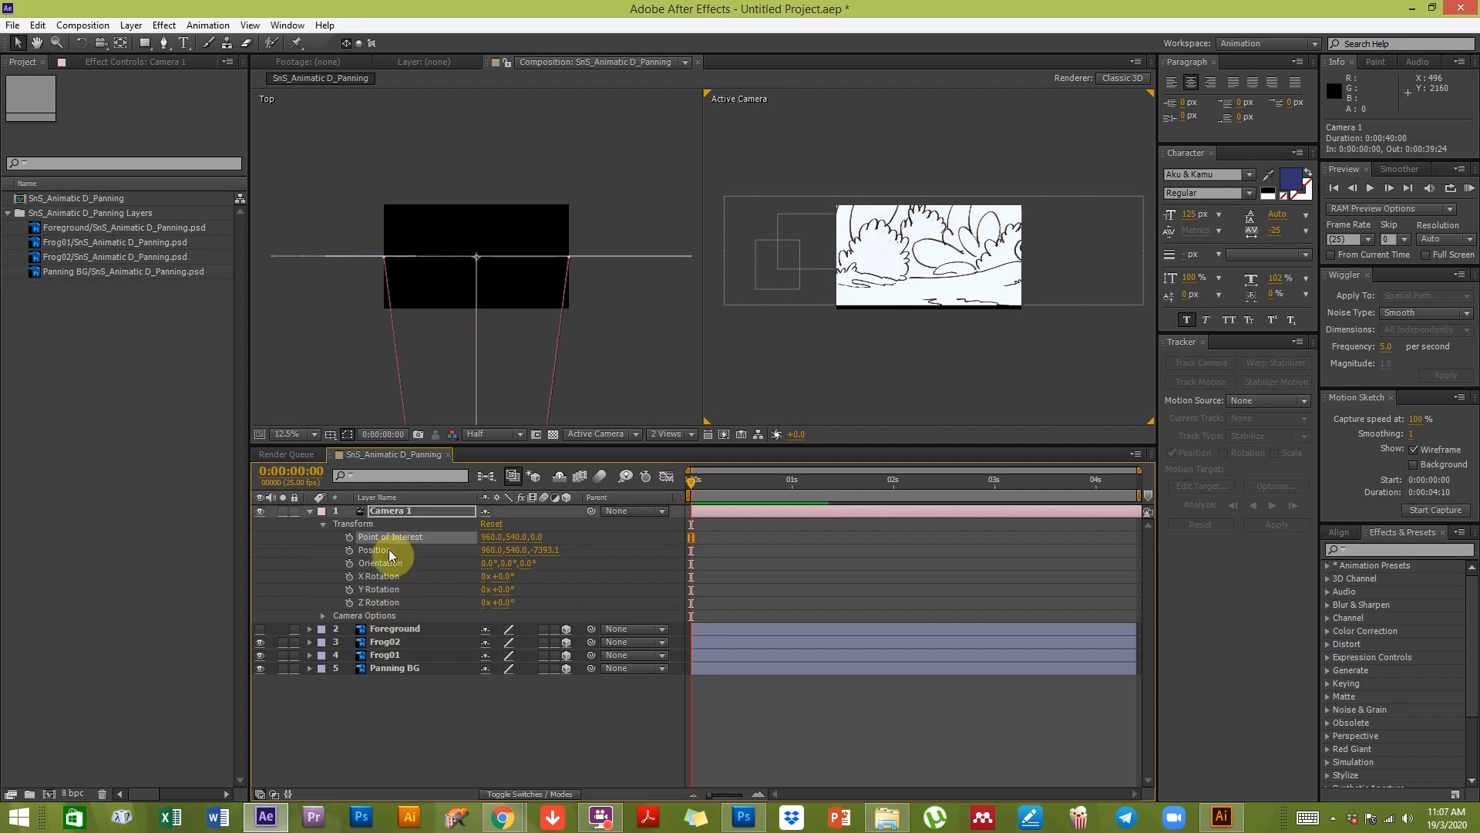
pyautogui.click(388, 549)
pyautogui.click(387, 562)
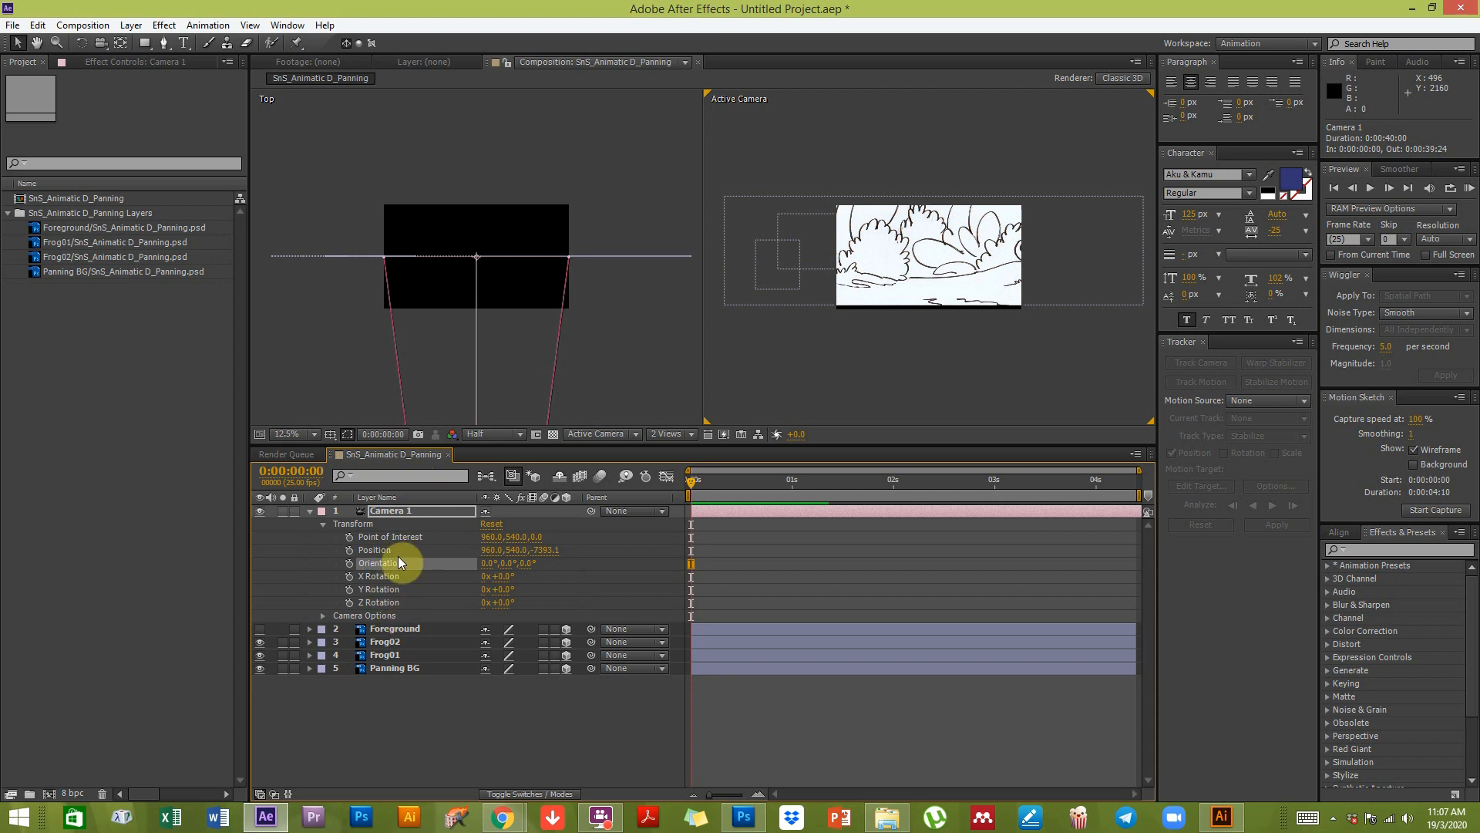
# Step: Examine Camera 1's body and field of view in the Top view, with its Position property selected
pyautogui.press('h')
pyautogui.moveTo(540, 381); pyautogui.dragTo(542, 182)
pyautogui.moveTo(542, 304); pyautogui.dragTo(532, 158)
pyautogui.moveTo(522, 330); pyautogui.dragTo(534, 193)
pyautogui.moveTo(542, 249); pyautogui.dragTo(533, 117)
pyautogui.scroll(-1, 512, 304)
pyautogui.moveTo(495, 188); pyautogui.dragTo(499, 276)
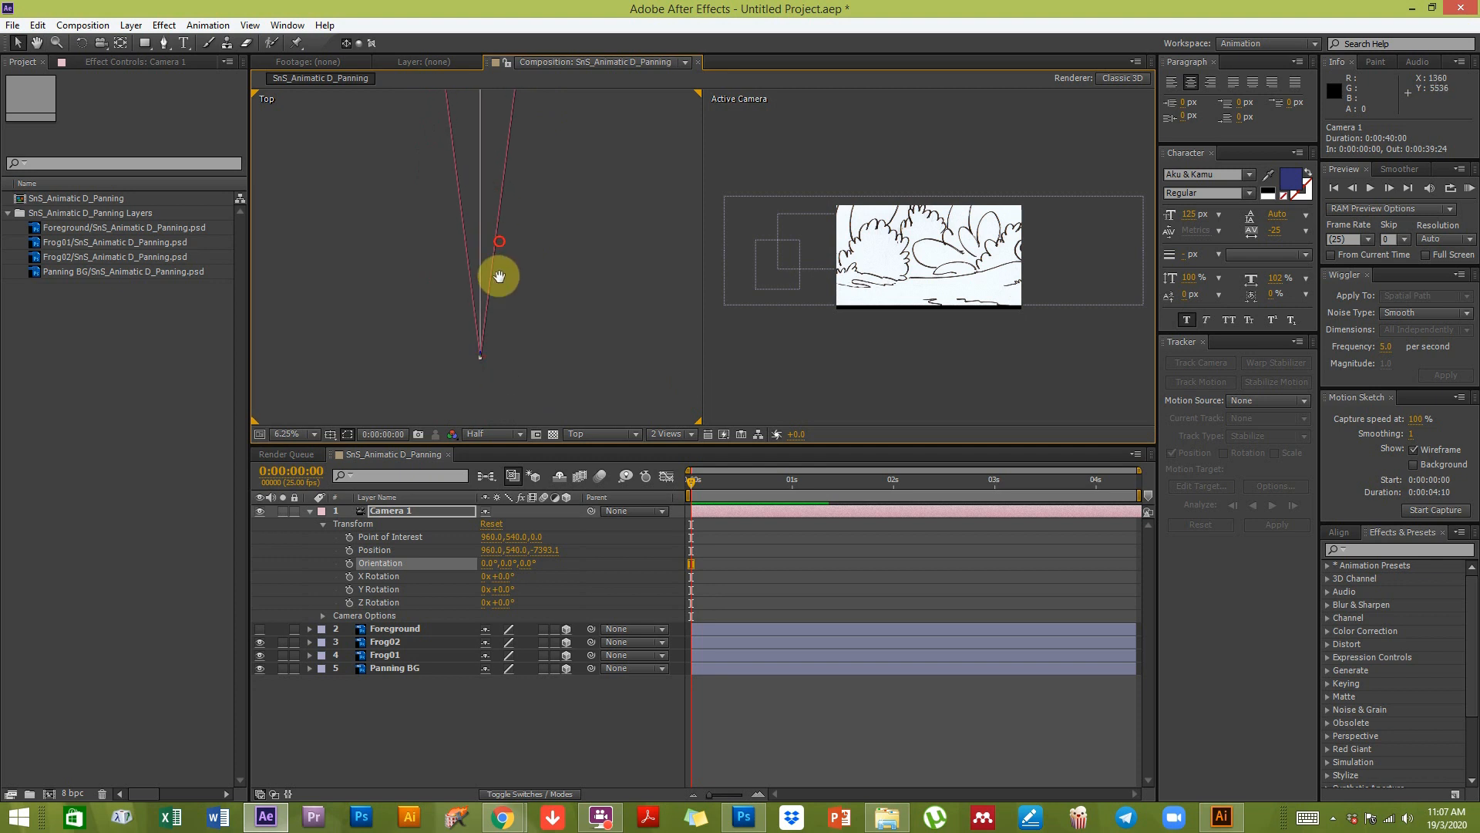
pyautogui.click(369, 549)
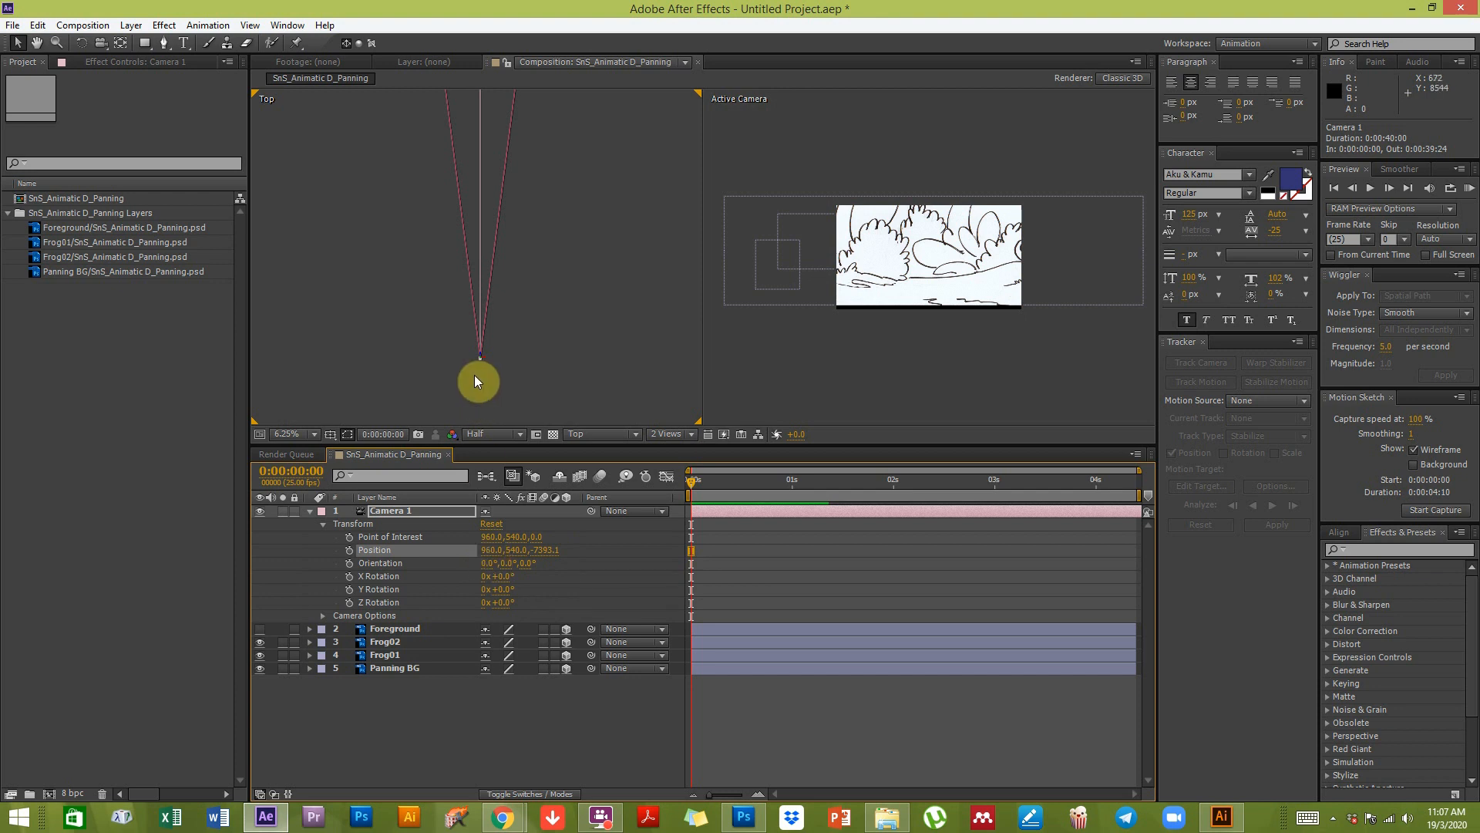
# Step: Try to move Camera 1 sideways by setting its X position to 392, watching the result in the Top view
pyautogui.scroll(3, 474, 368)
pyautogui.press('space')
pyautogui.moveTo(566, 391); pyautogui.dragTo(501, 193)
pyautogui.moveTo(516, 359); pyautogui.dragTo(519, 100)
pyautogui.moveTo(470, 408); pyautogui.dragTo(517, 364)
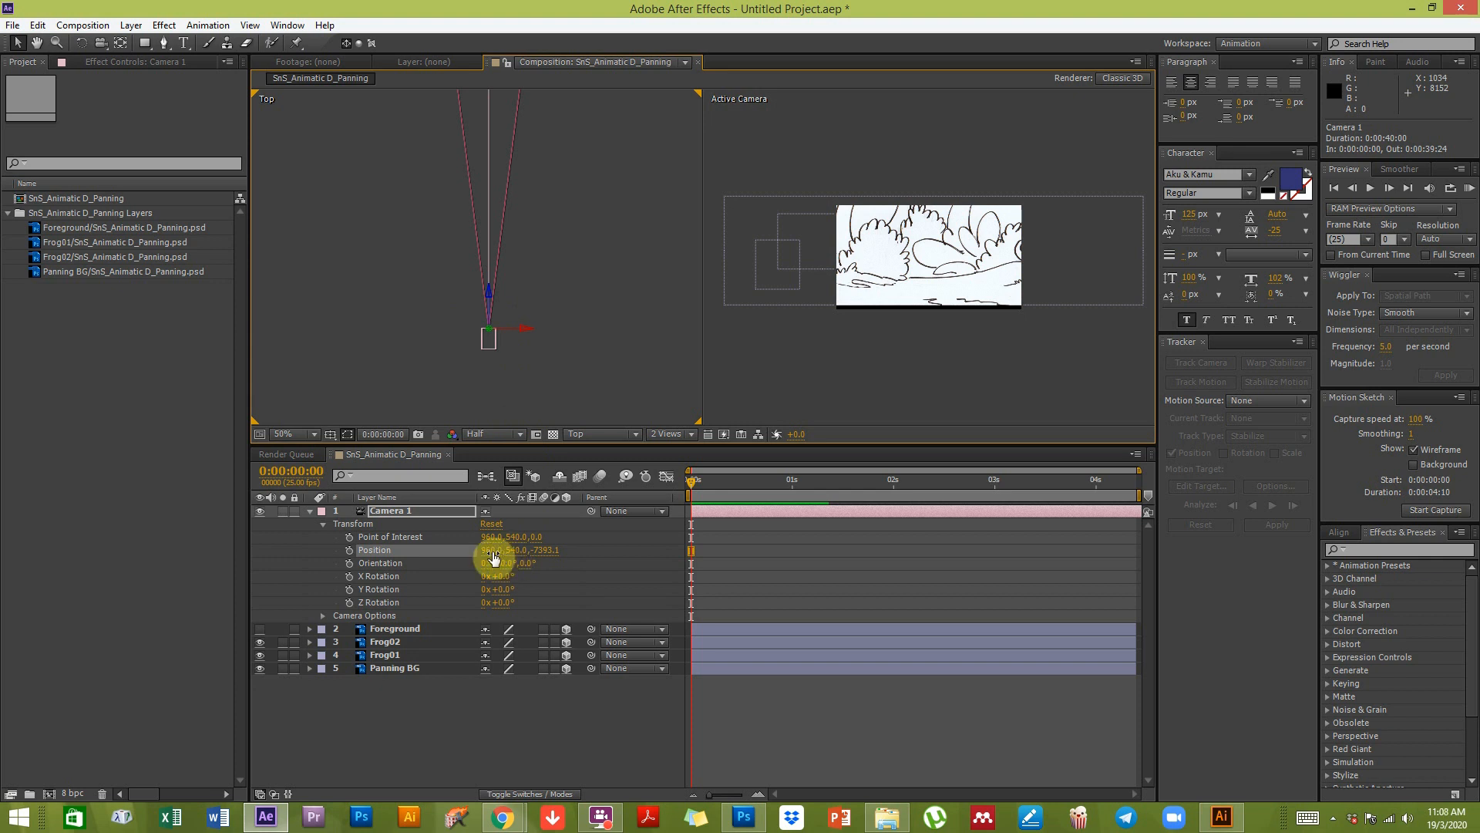
pyautogui.moveTo(495, 556); pyautogui.dragTo(351, 524)
pyautogui.scroll(-6, 494, 223)
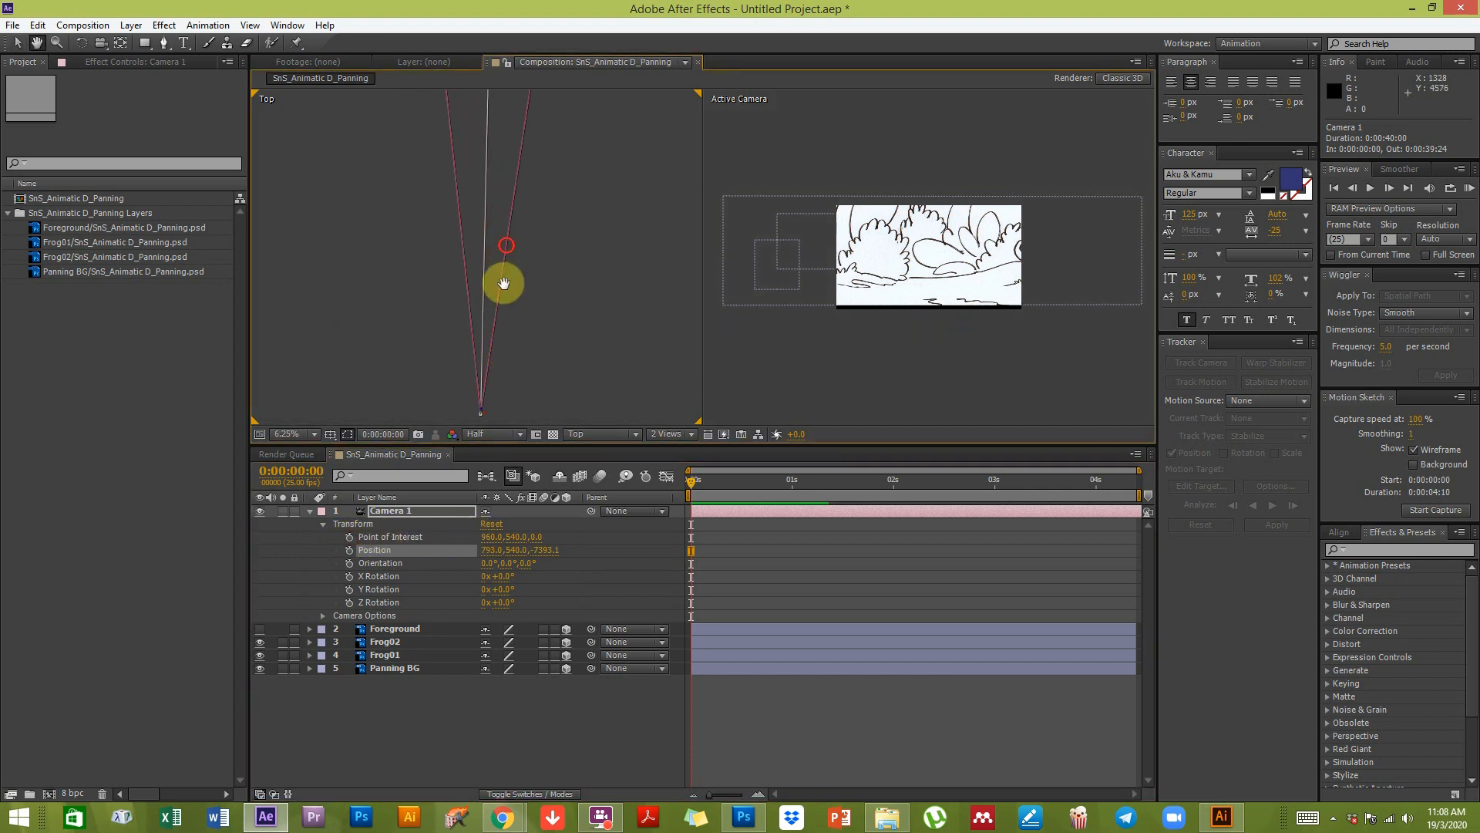
pyautogui.scroll(-1, 499, 321)
pyautogui.moveTo(495, 550); pyautogui.dragTo(56, 414)
pyautogui.click(479, 231)
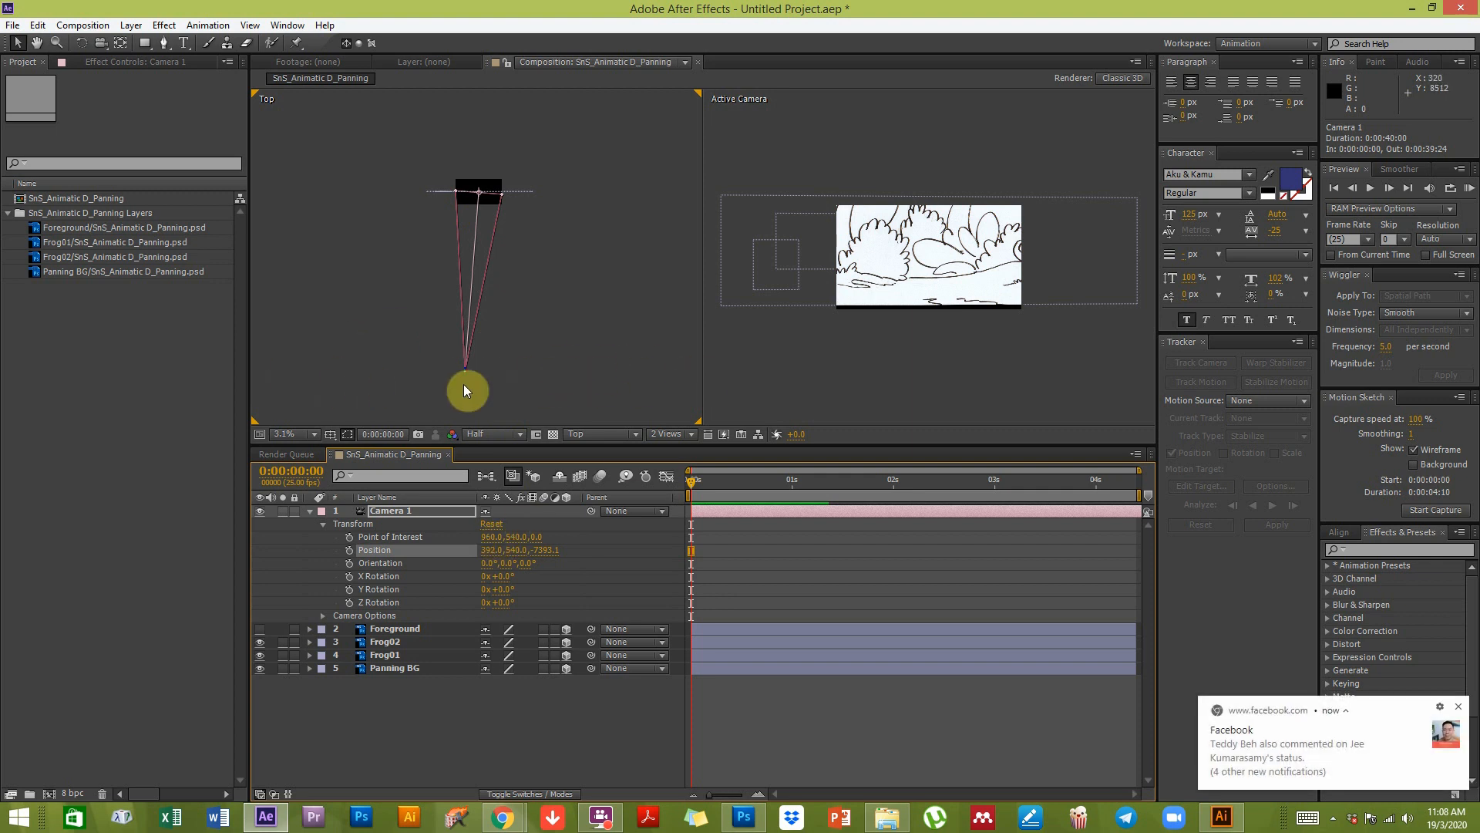
# Step: Try setting the camera's Point of Interest X to 525, and undo the point of interest and position changes
pyautogui.moveTo(489, 538); pyautogui.dragTo(168, 550)
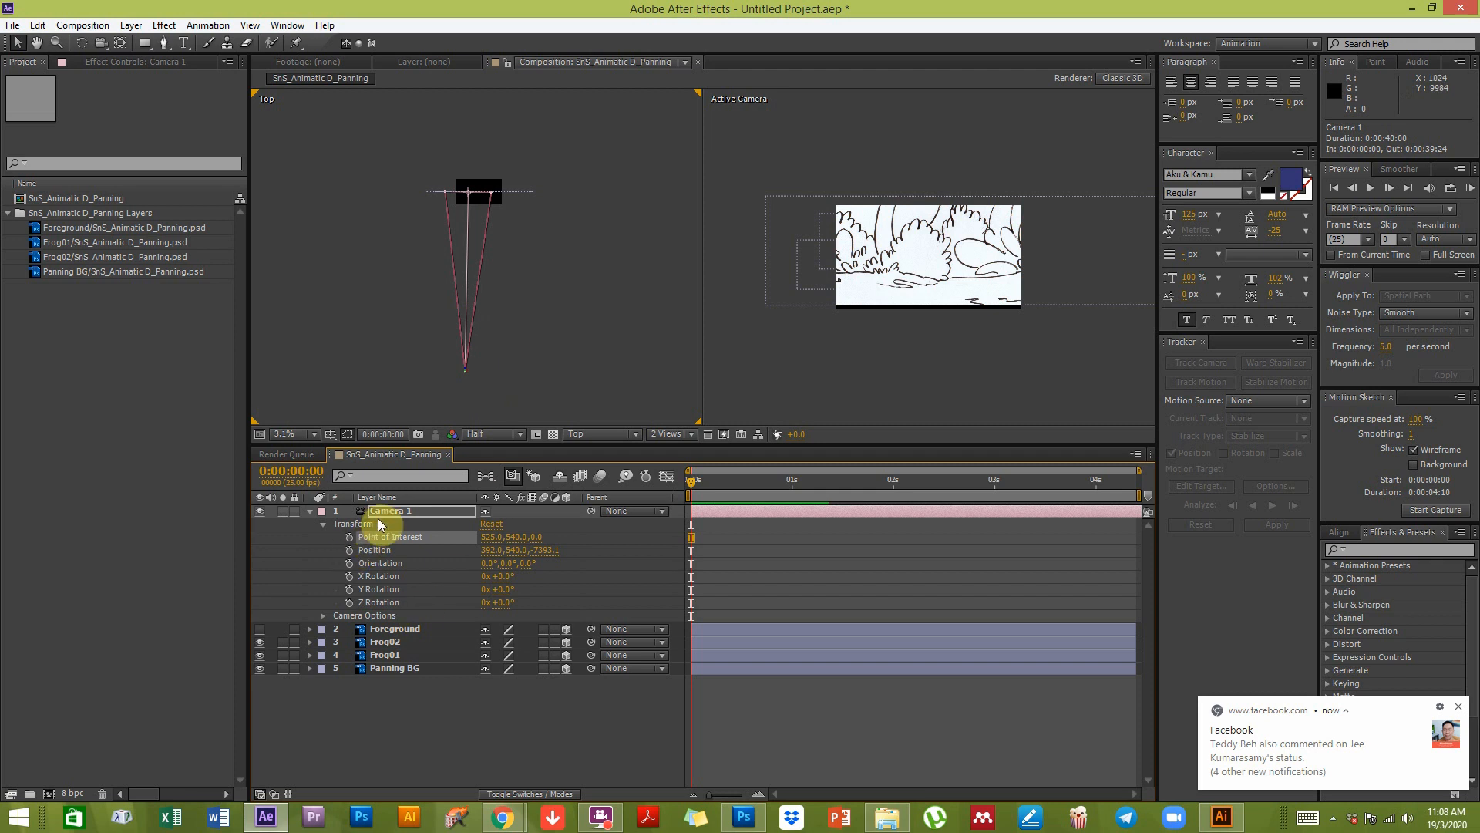
pyautogui.hotkey('ctrl', 'z')
pyautogui.hotkey('ctrl', 'z')
pyautogui.hotkey('ctrl', 'z')
pyautogui.click(505, 725)
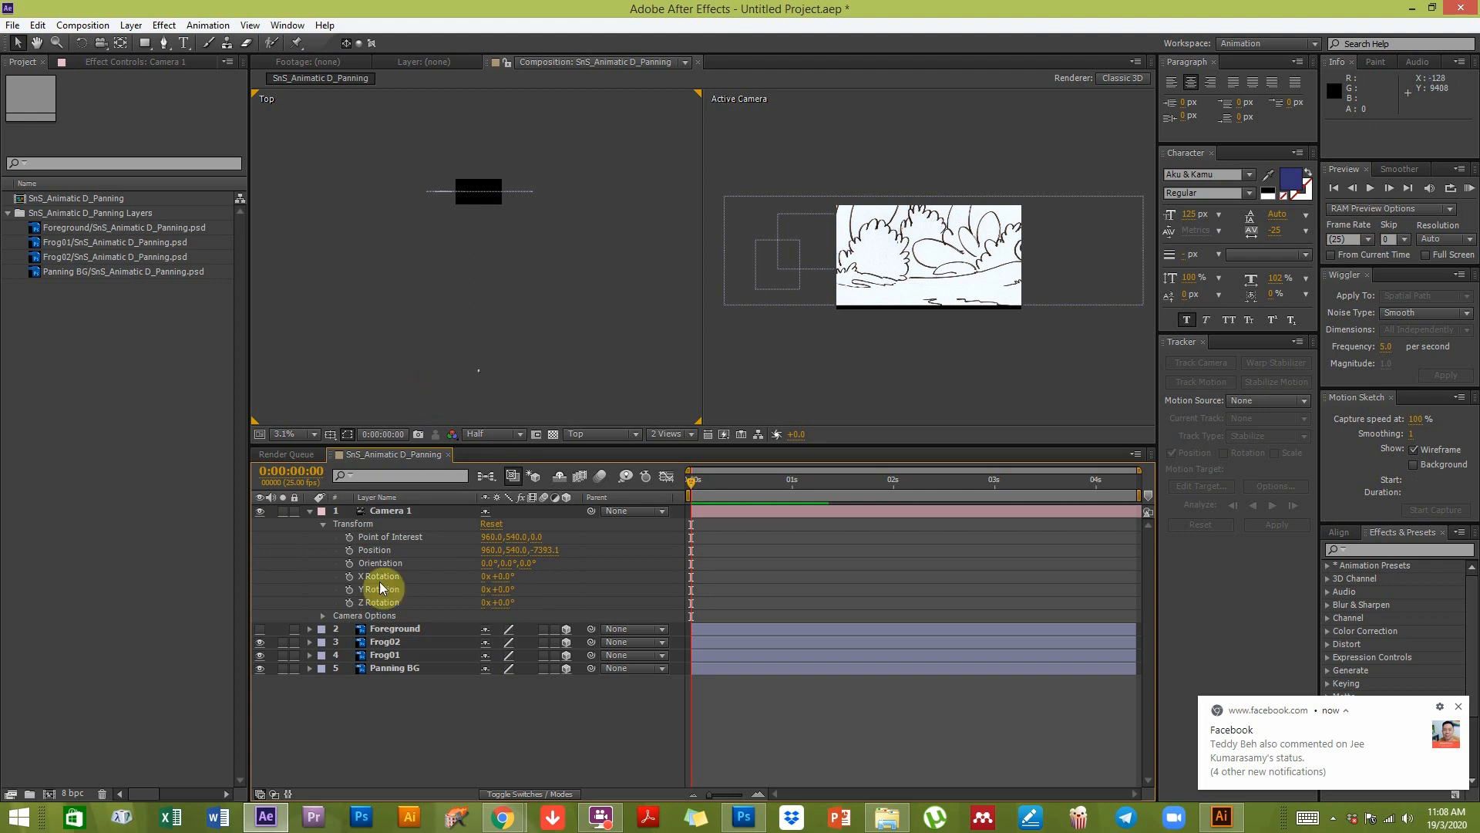
# Step: Add a null object above Camera 1, make it a 3D layer and check its placement in the Active Camera view
pyautogui.click(387, 512)
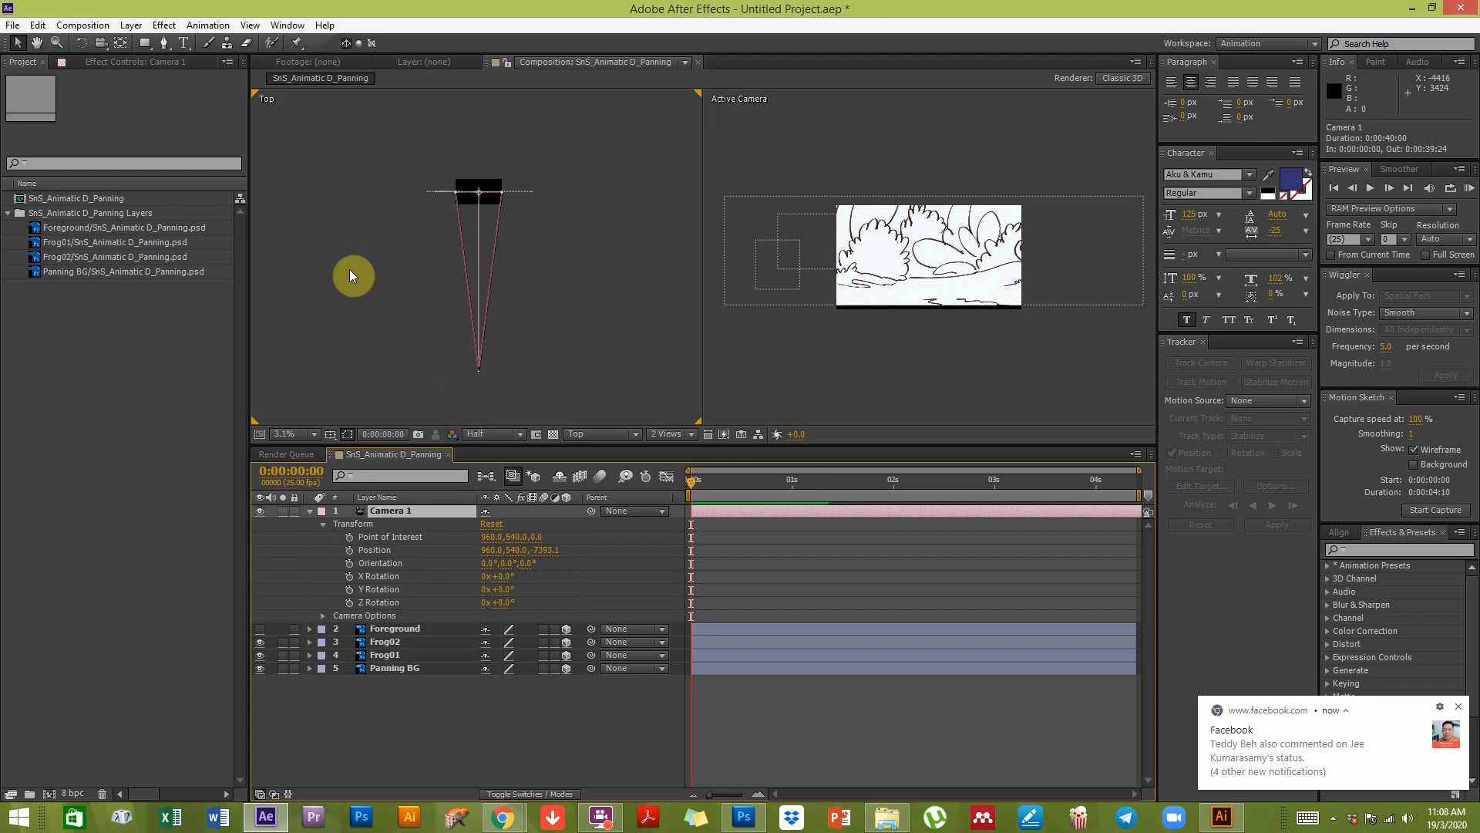
pyautogui.click(131, 26)
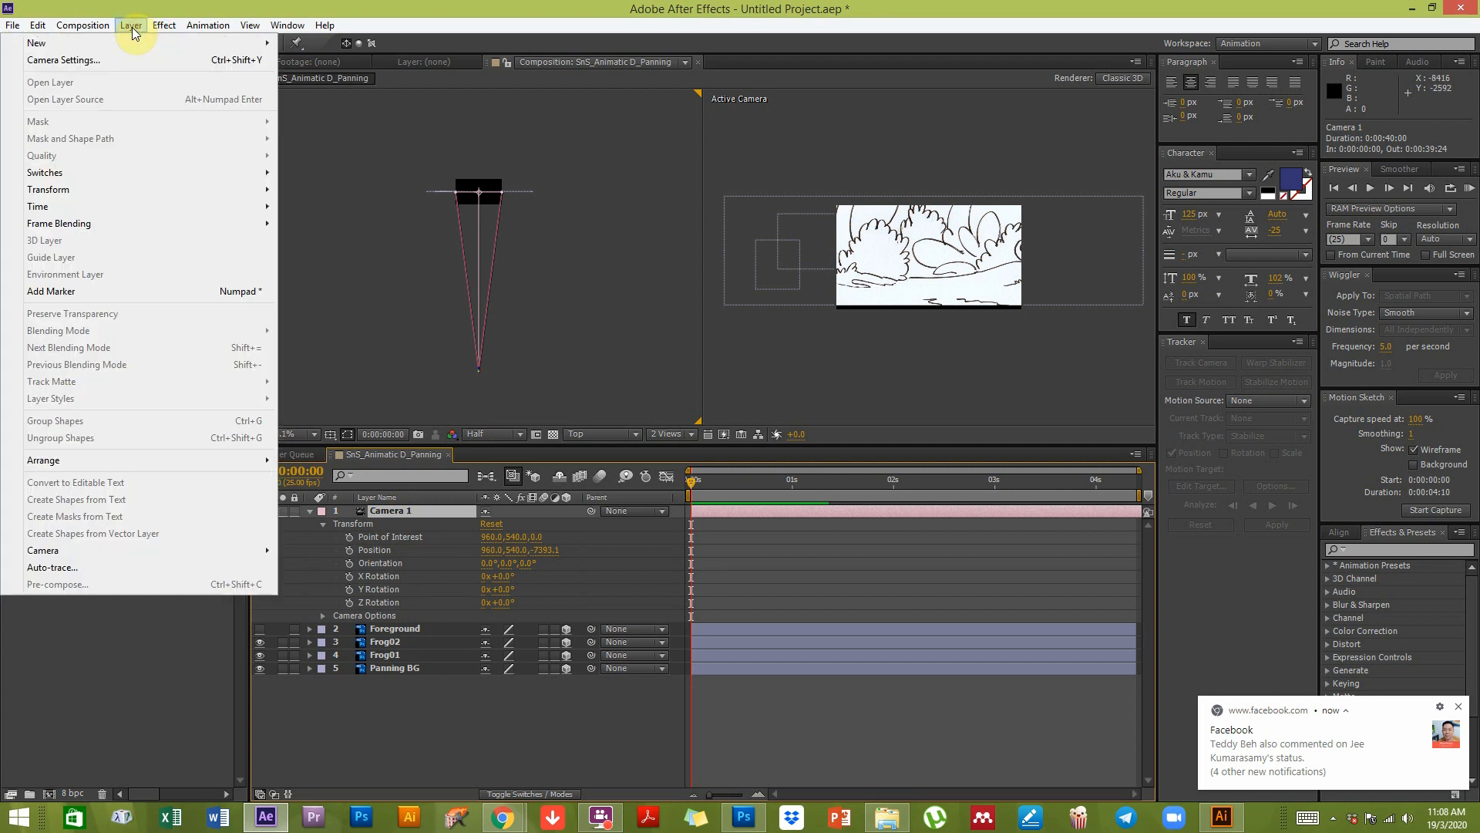
pyautogui.moveTo(116, 43)
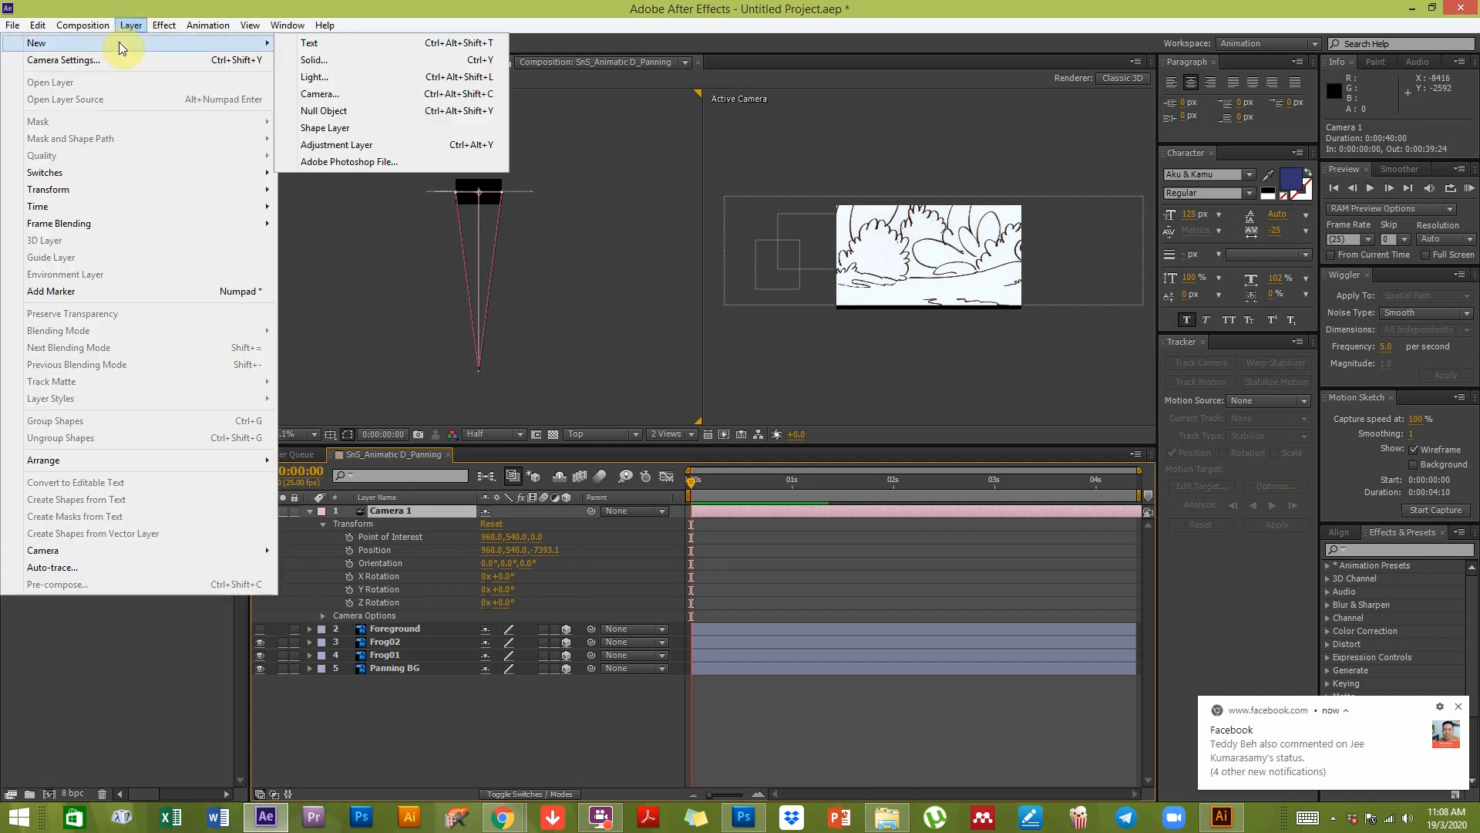
pyautogui.click(328, 111)
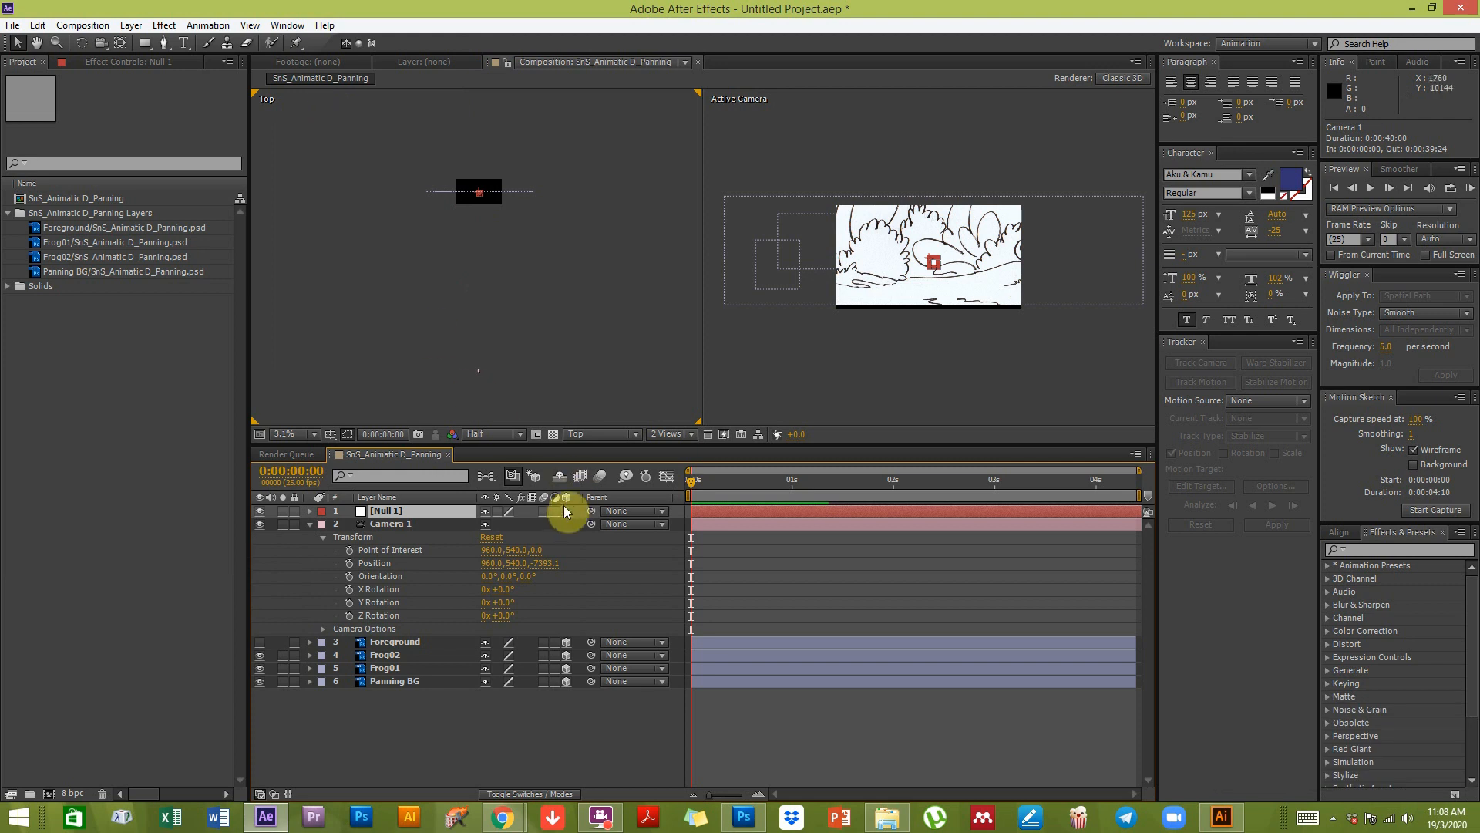
pyautogui.click(566, 511)
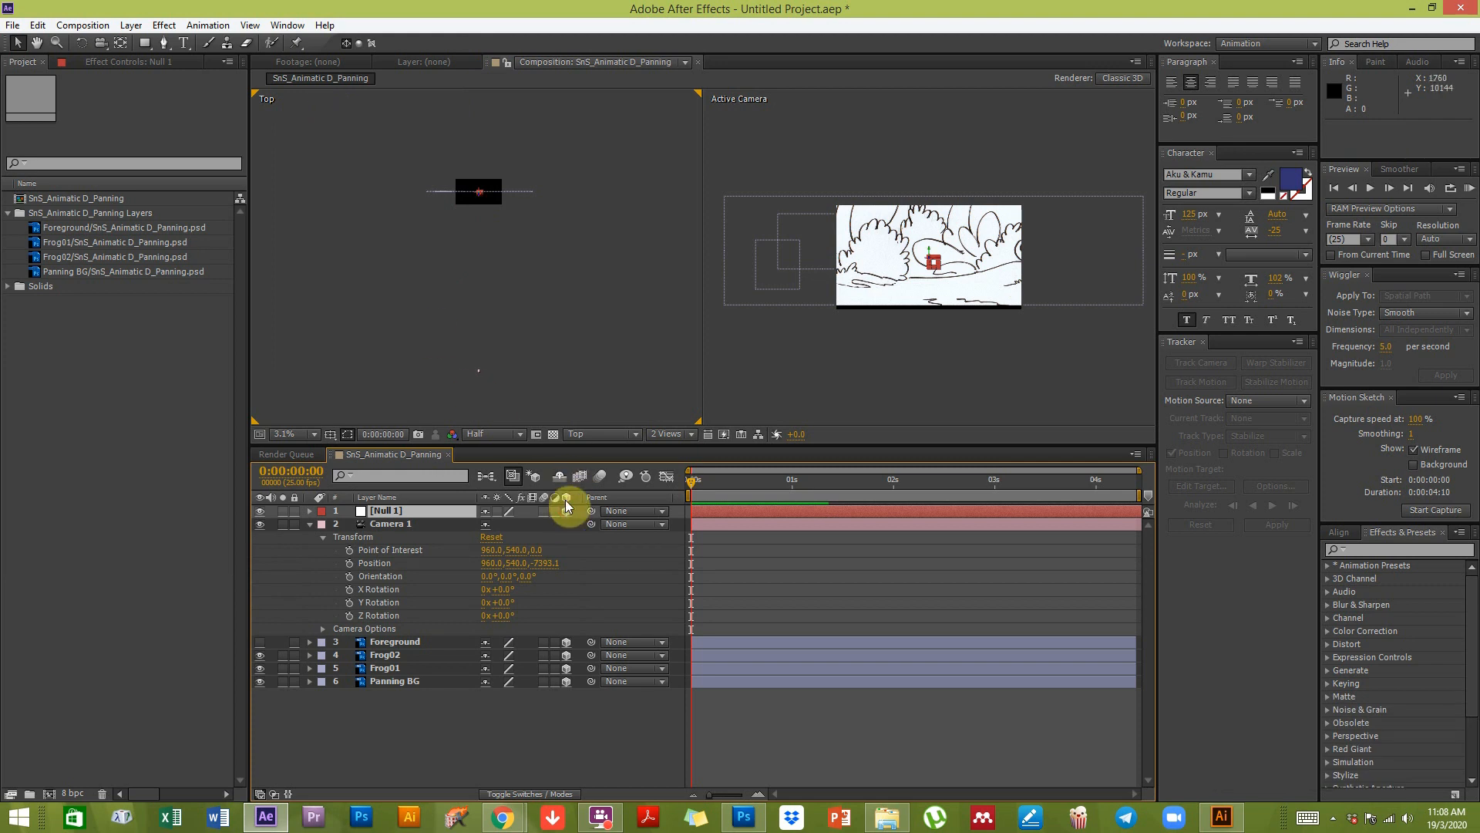
pyautogui.scroll(3, 983, 284)
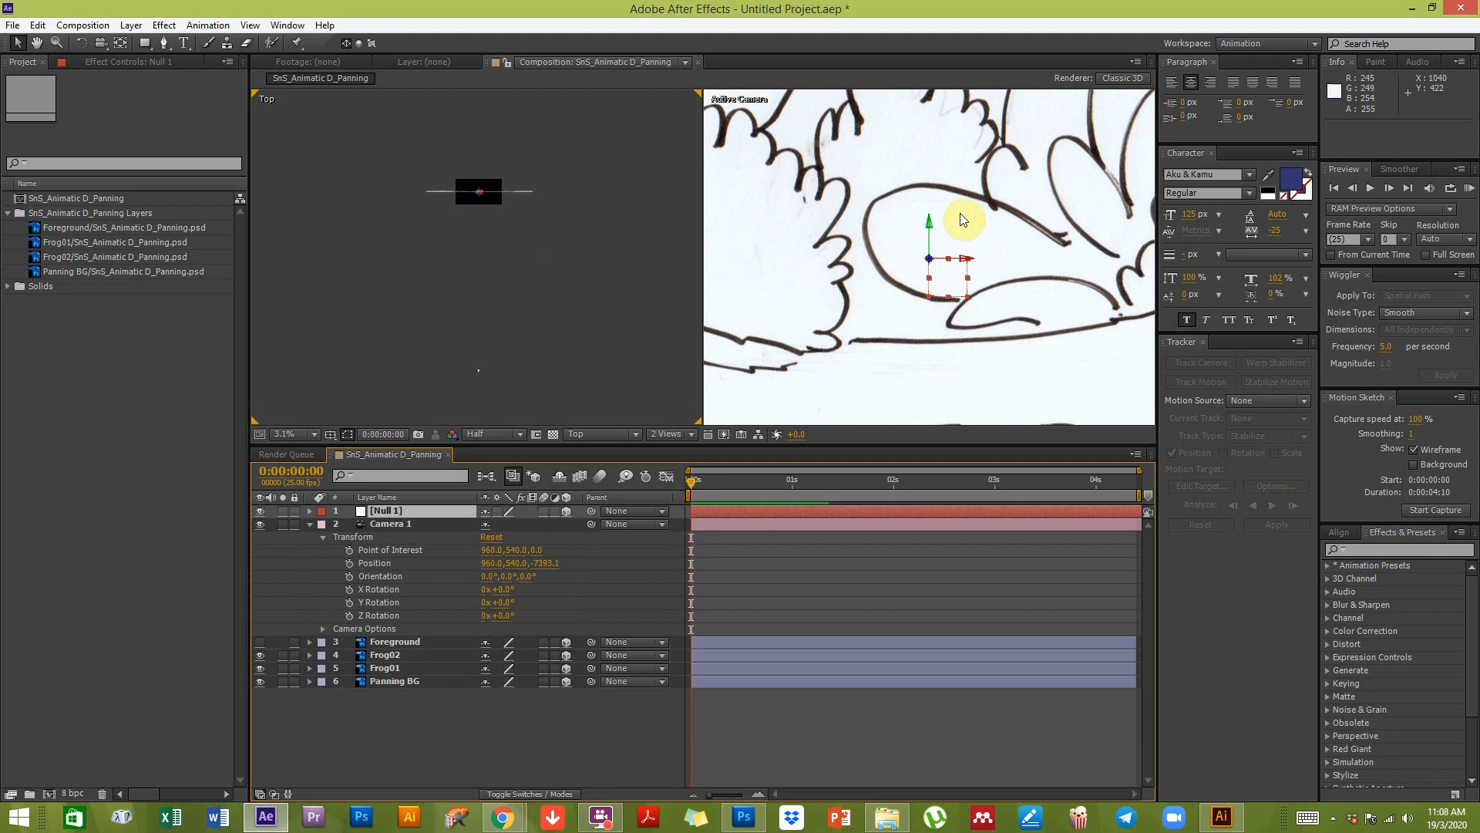
# Step: Try moving Camera 1 and its point of interest to Y −356 from the Top view, and undo the move
pyautogui.click(387, 525)
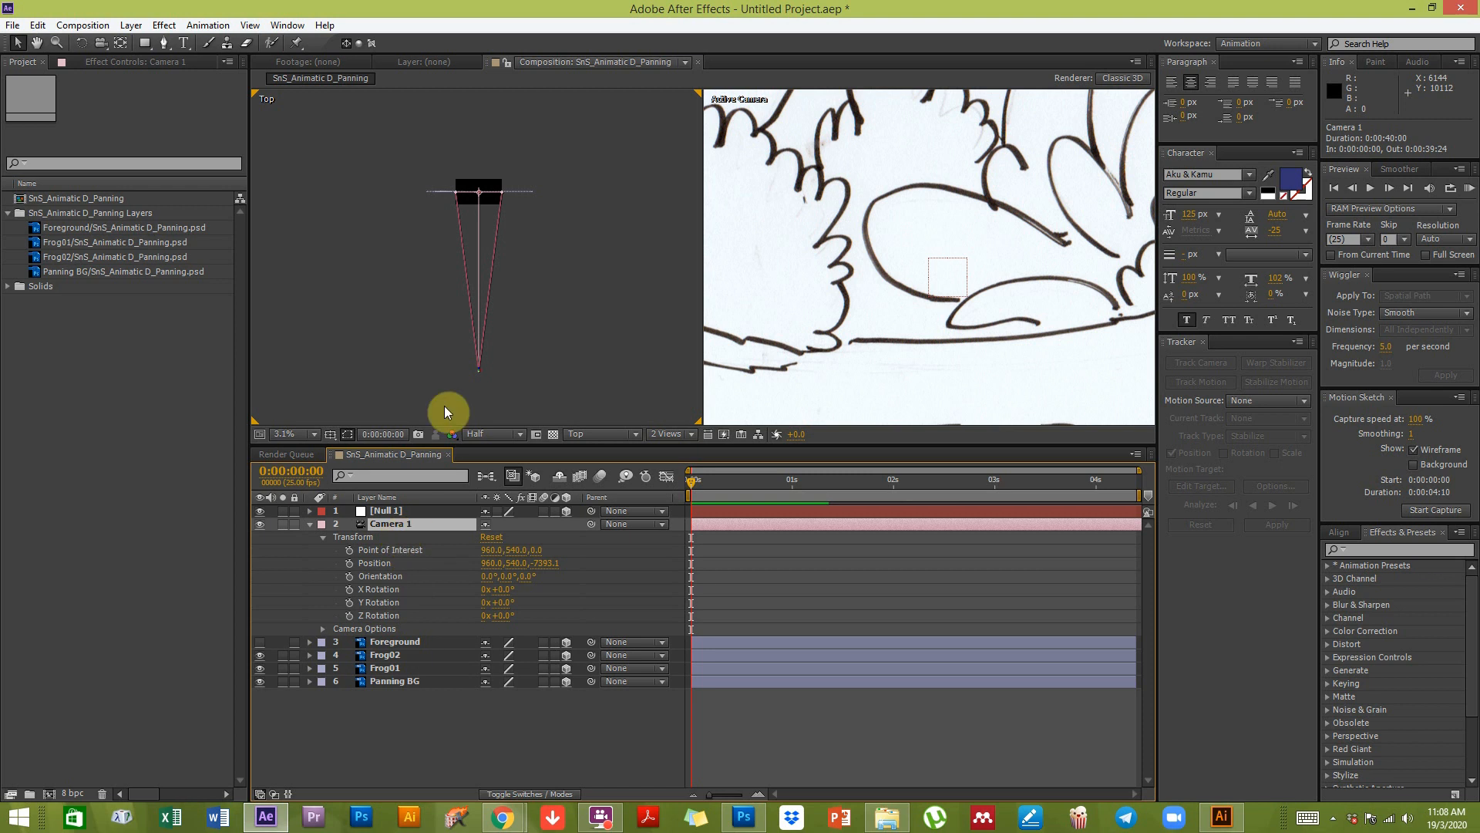
pyautogui.scroll(1, 522, 271)
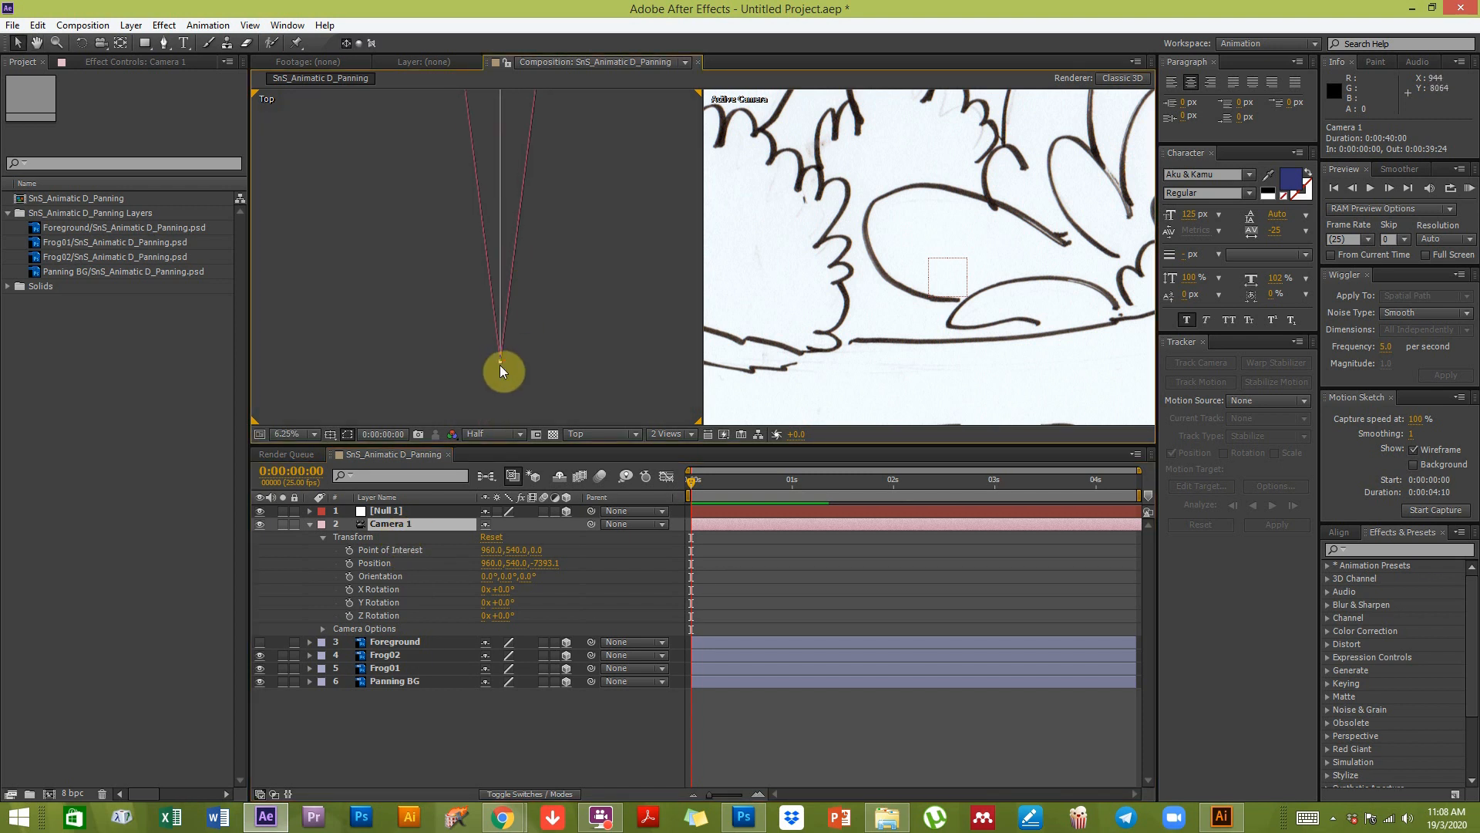
pyautogui.moveTo(500, 358); pyautogui.dragTo(500, 316)
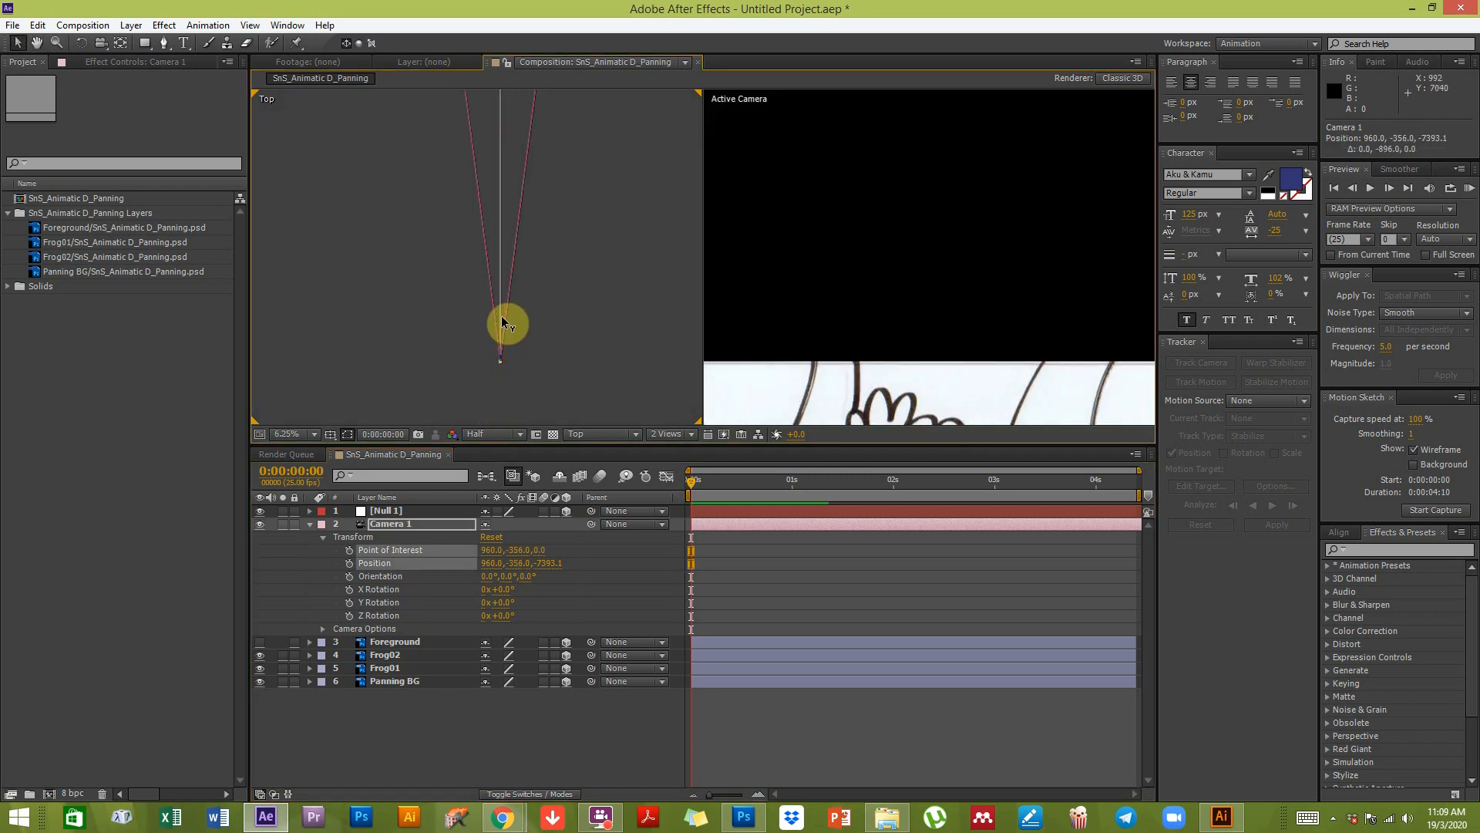
pyautogui.hotkey('ctrl', 'z')
# Step: Move the null along the Z axis to −7398, at the camera's location, and parent Camera 1 to it, locking the camera layer
pyautogui.click(391, 511)
pyautogui.scroll(3, 545, 364)
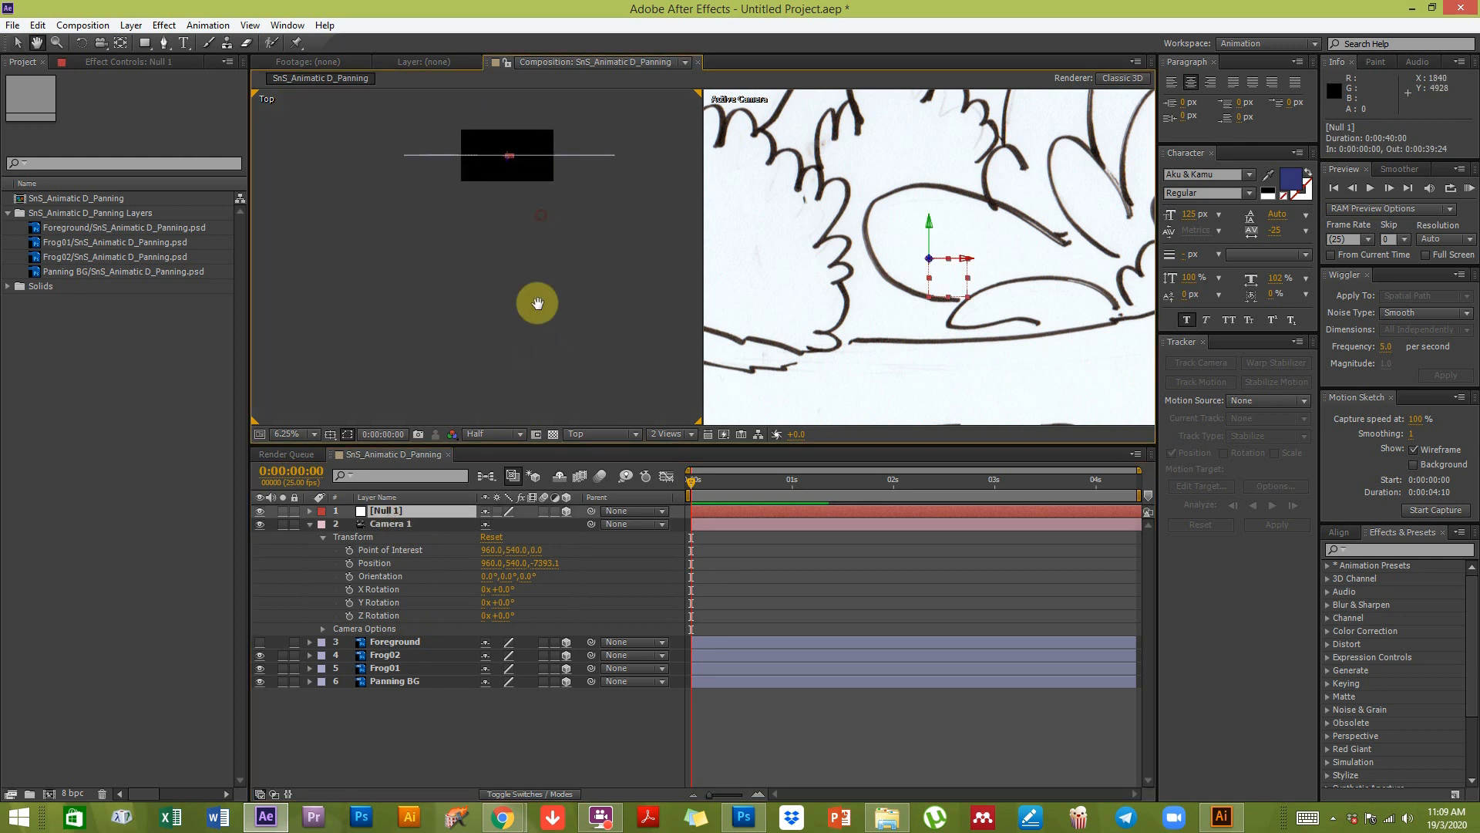
pyautogui.moveTo(508, 159); pyautogui.dragTo(509, 206)
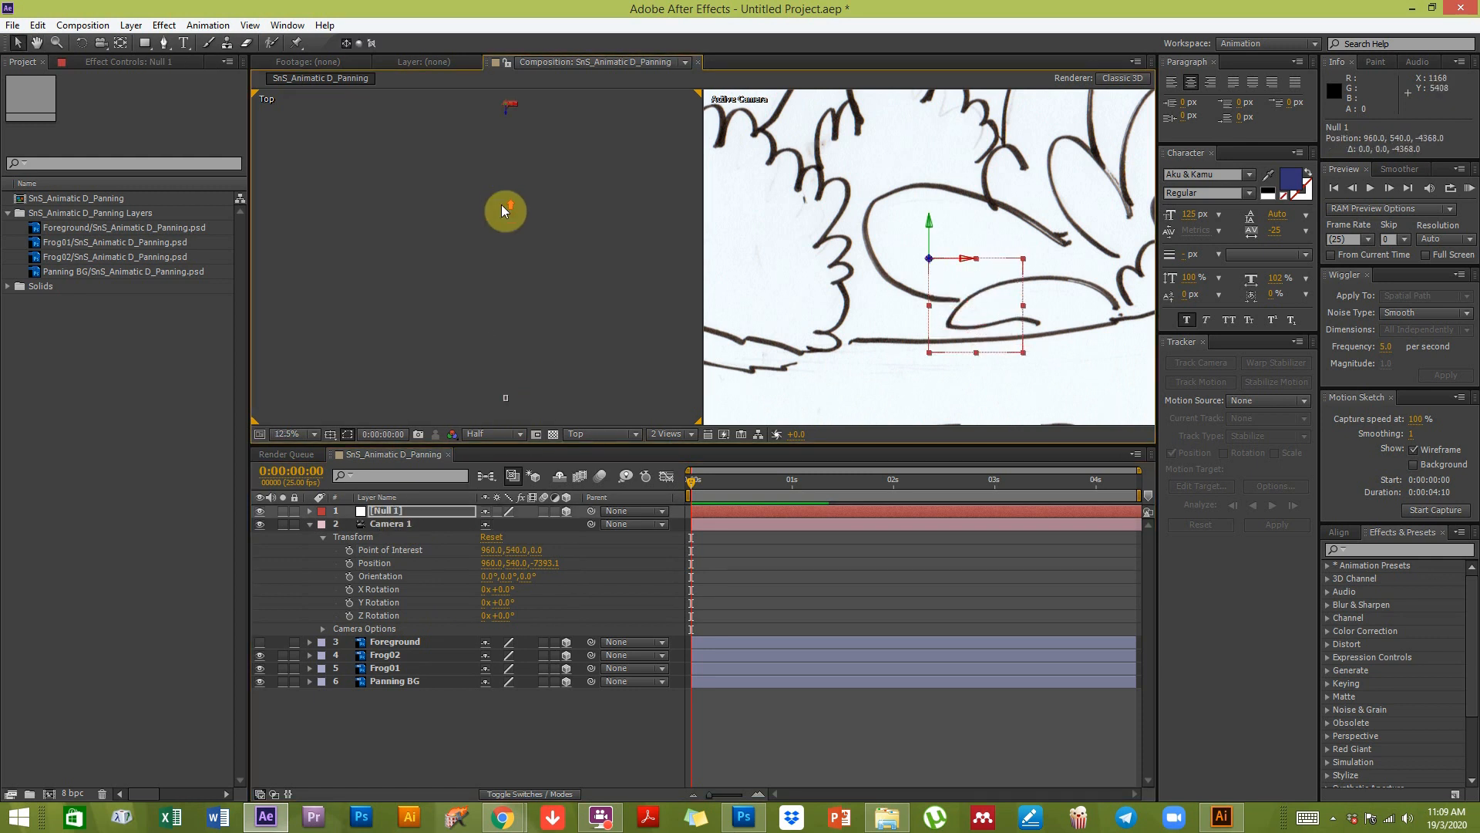
pyautogui.moveTo(507, 118); pyautogui.dragTo(538, 224)
pyautogui.scroll(1, 508, 383)
pyautogui.scroll(1, 538, 224)
pyautogui.moveTo(587, 144); pyautogui.dragTo(578, 166)
pyautogui.moveTo(583, 234); pyautogui.dragTo(594, 205)
pyautogui.moveTo(594, 261); pyautogui.dragTo(585, 288)
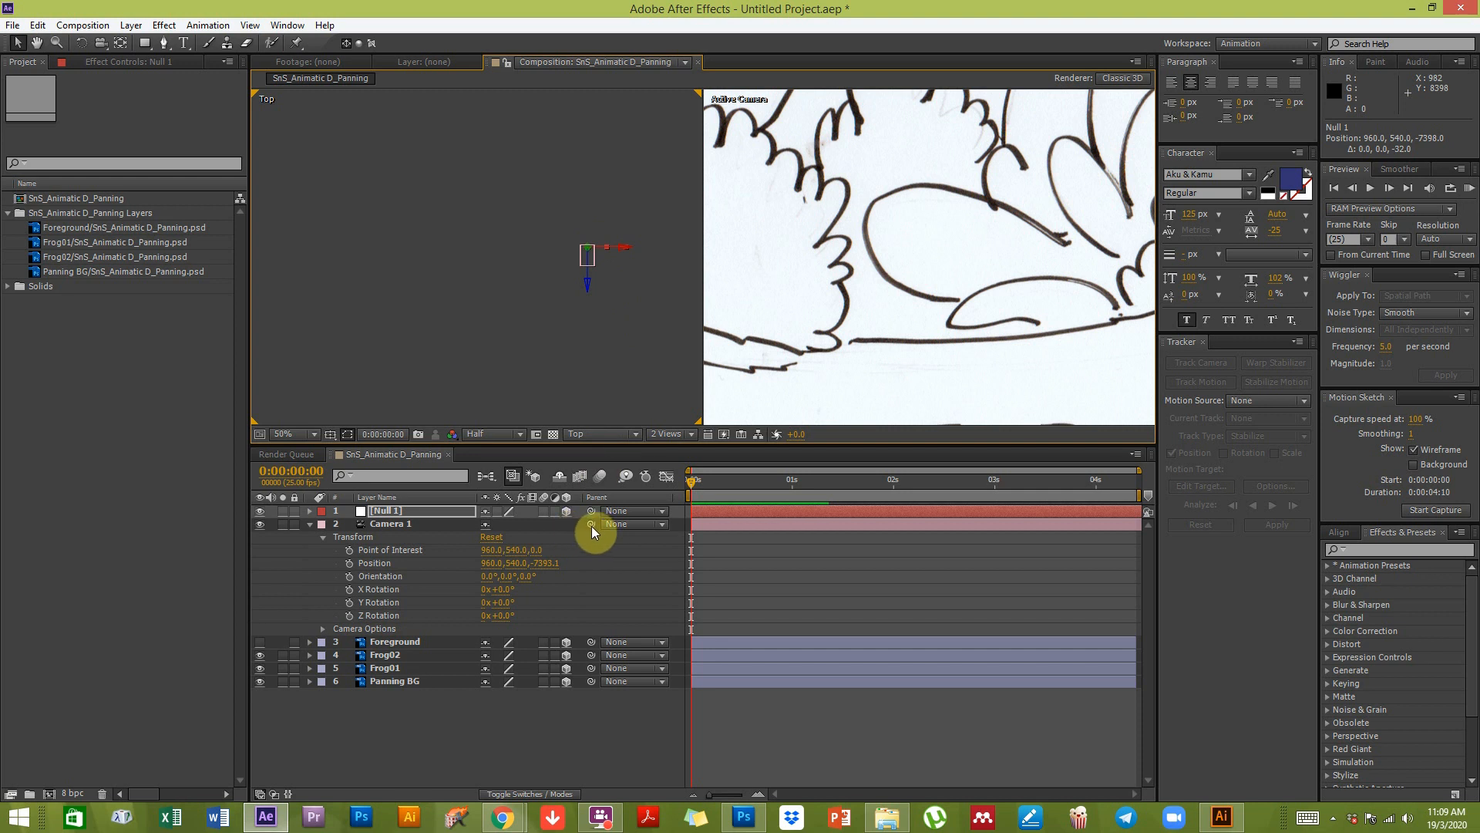
pyautogui.moveTo(590, 525); pyautogui.dragTo(397, 510)
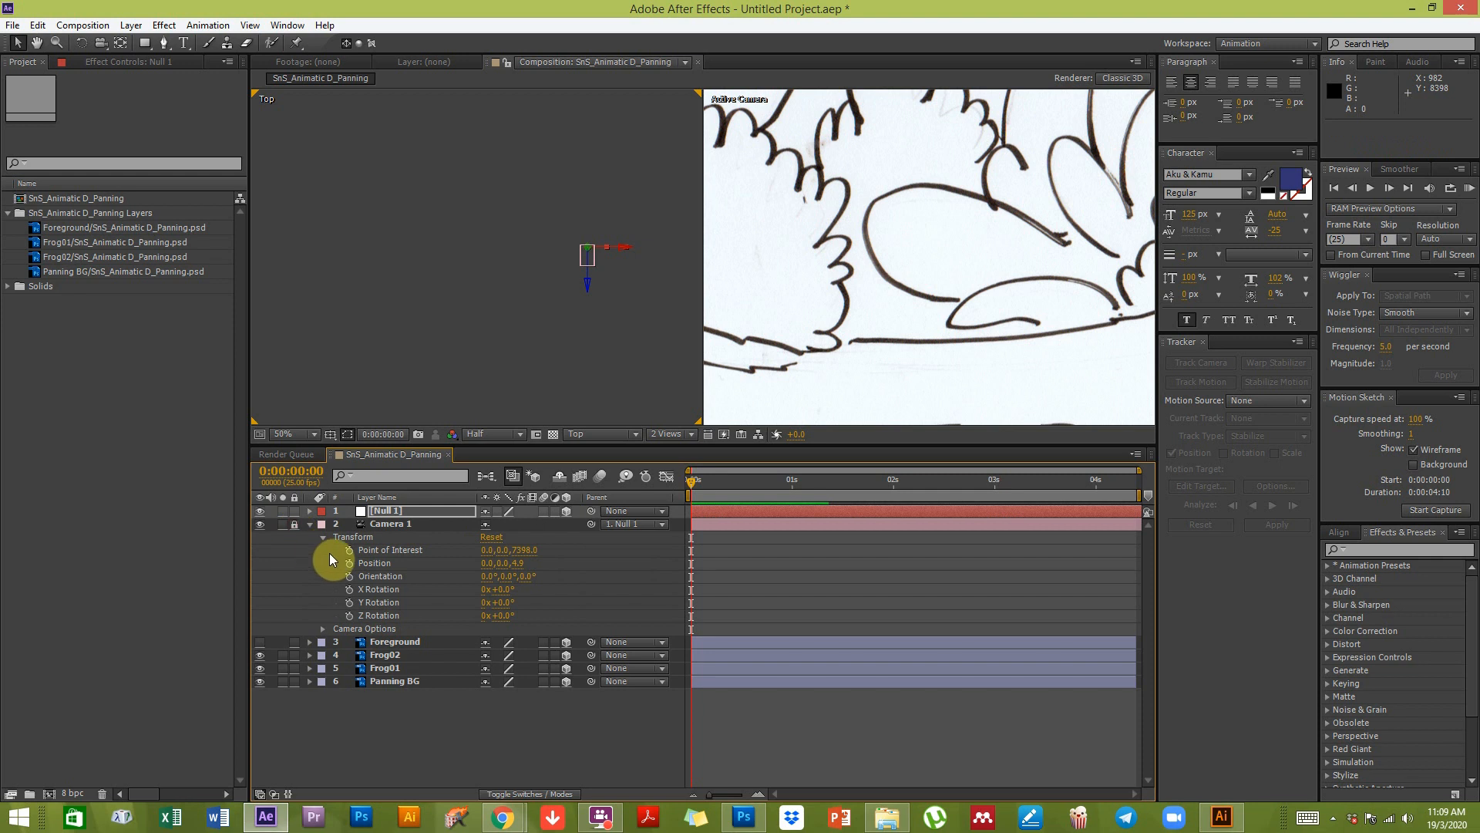
# Step: Rename the null layer as CAMERA NULL and collapse Camera 1's properties
pyautogui.click(391, 511)
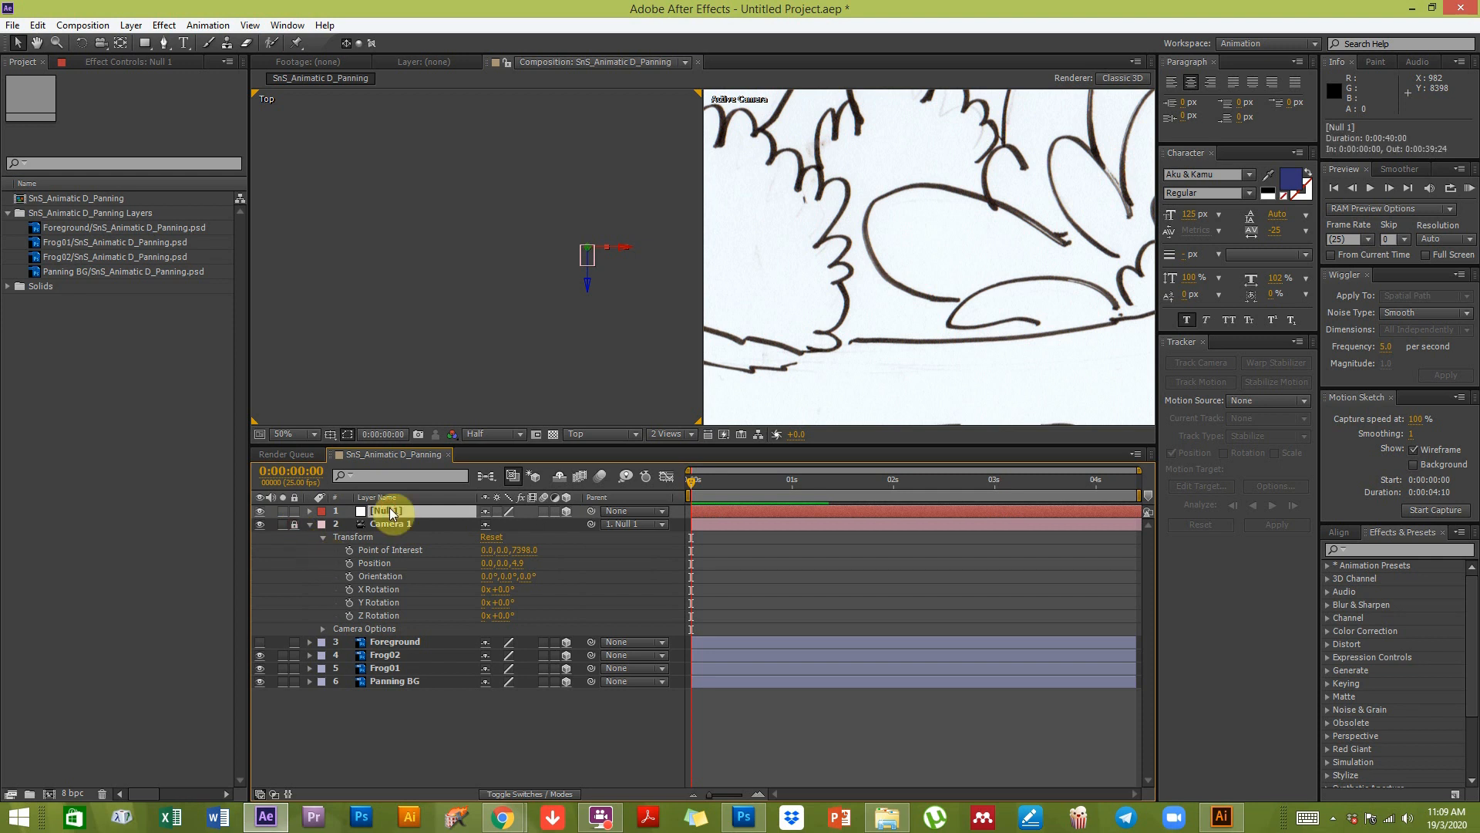
pyautogui.press('Return')
pyautogui.write('CAMERA NUL')
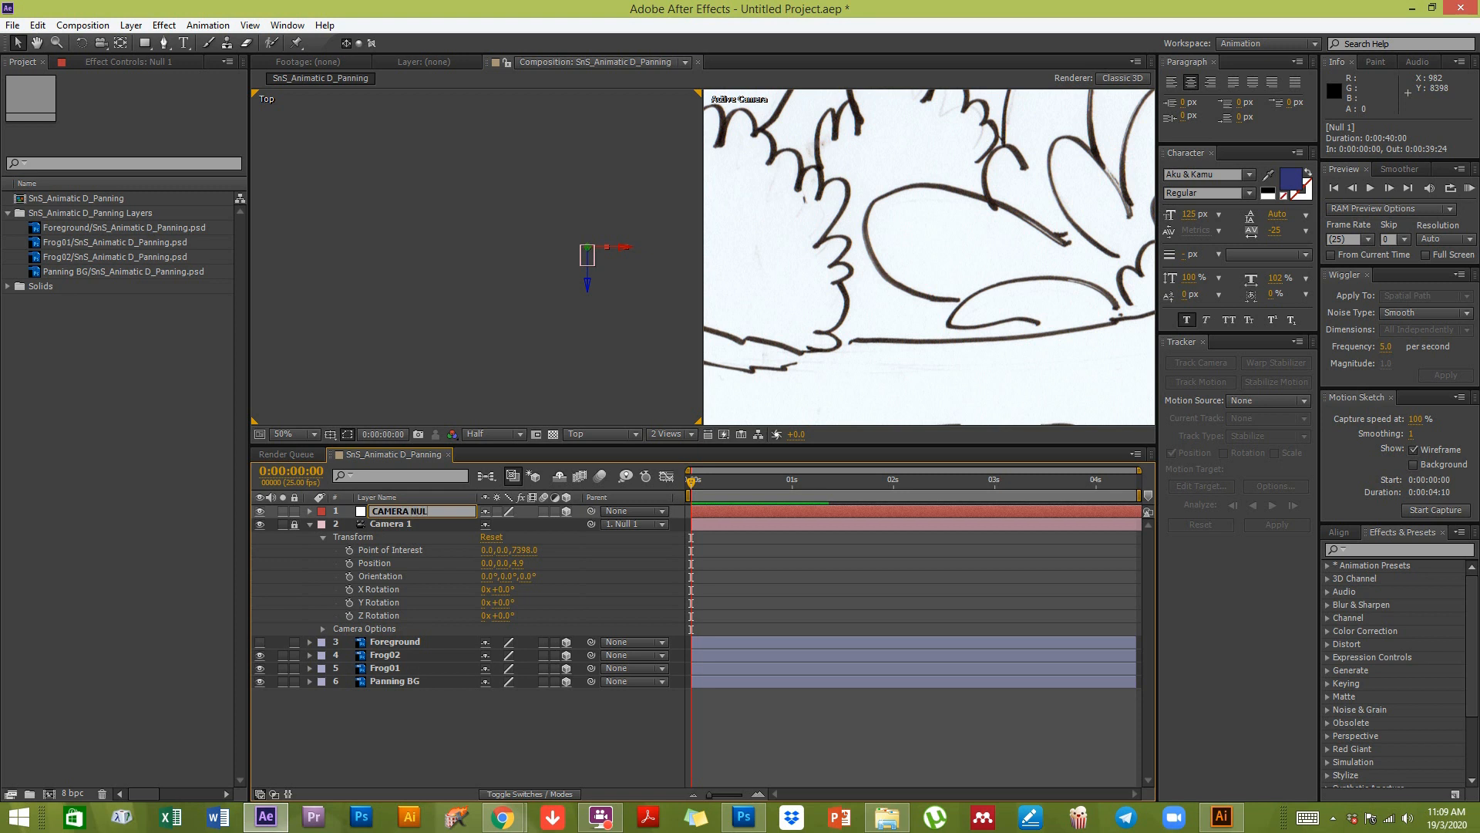
pyautogui.write('L')
pyautogui.press('Return')
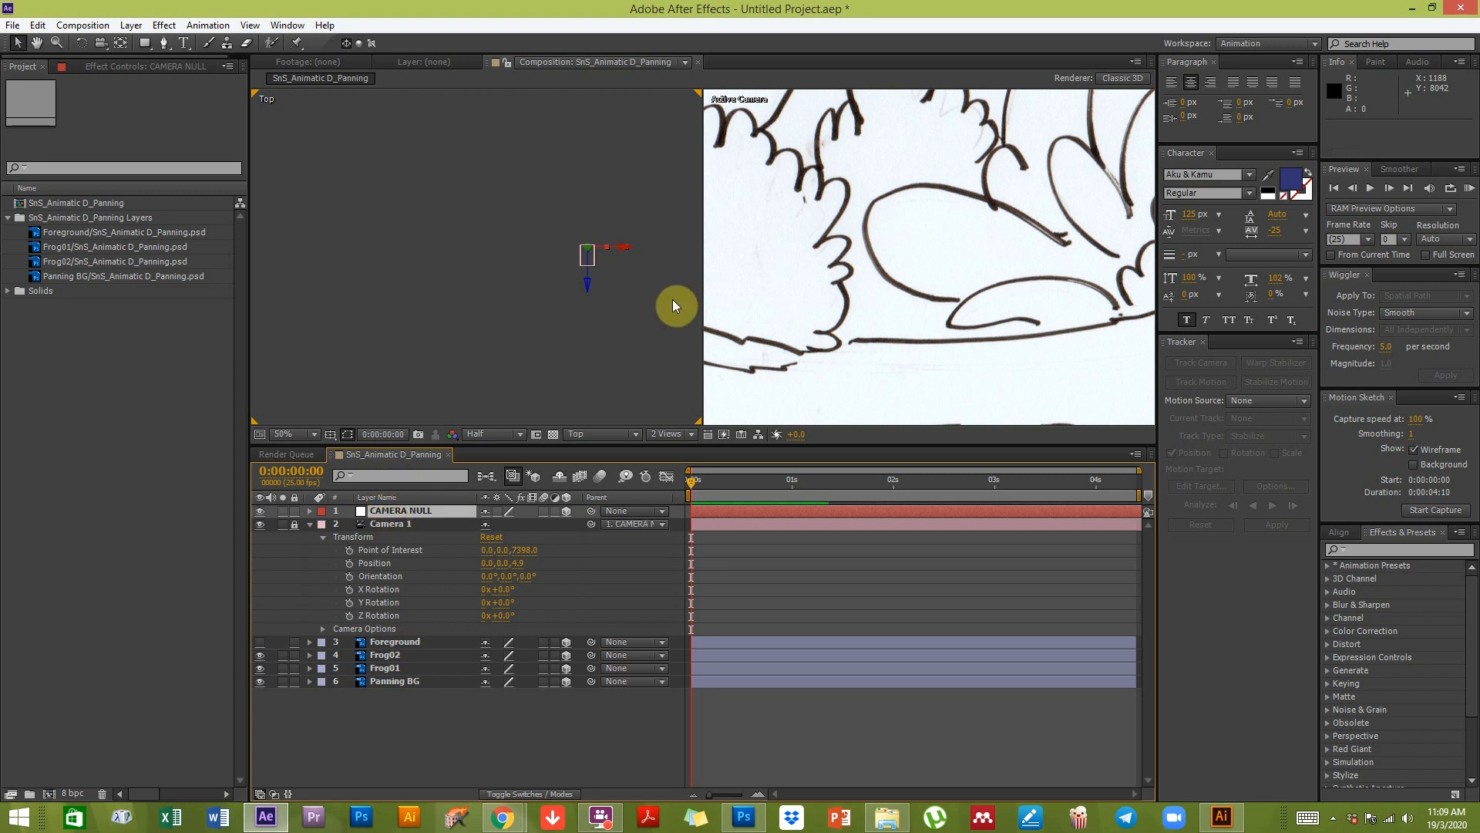
pyautogui.click(309, 524)
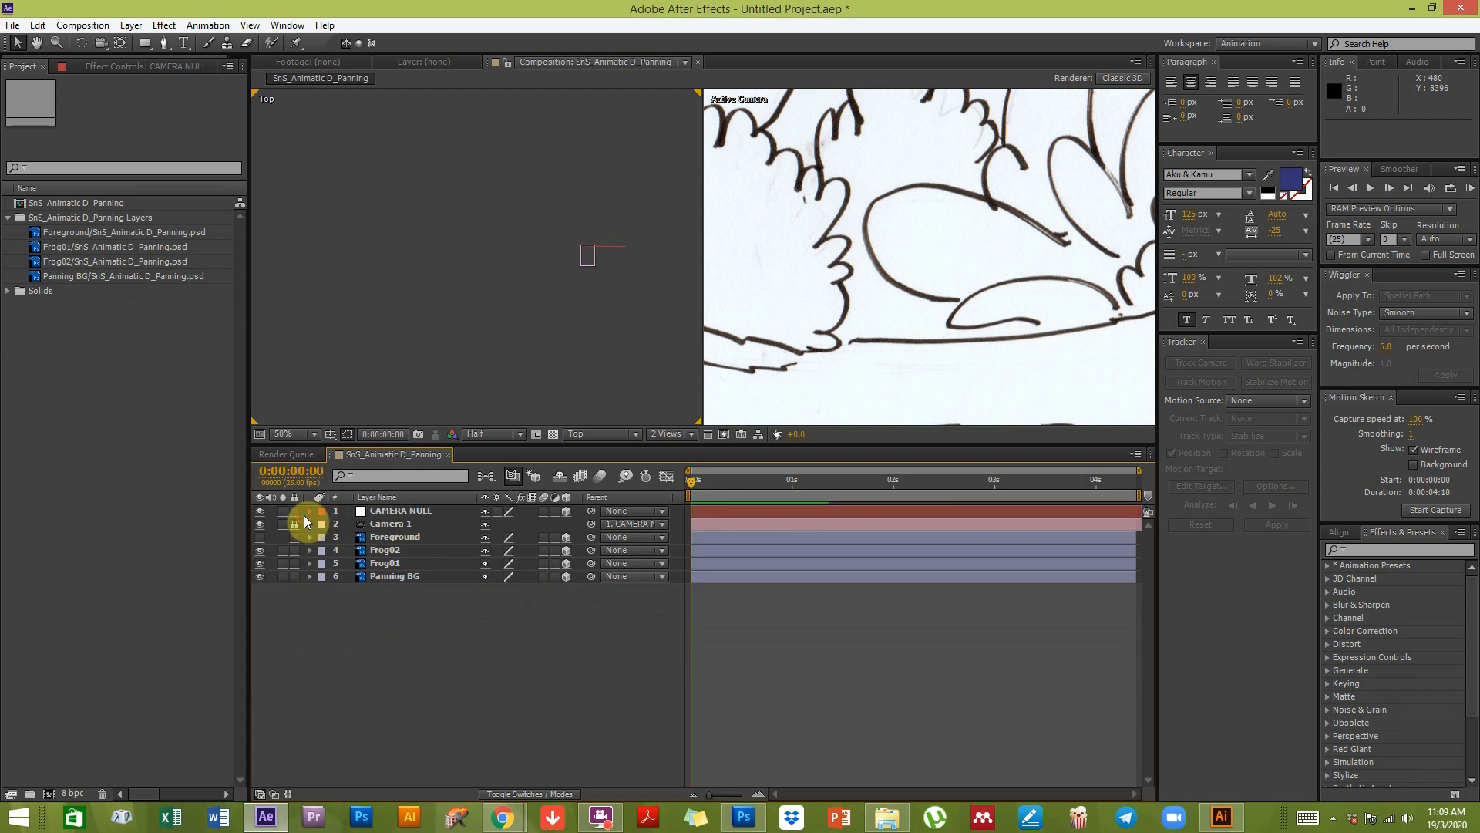
# Step: Reveal CAMERA NULL's Transform properties and frame the null together with the camera in the Top view
pyautogui.click(308, 511)
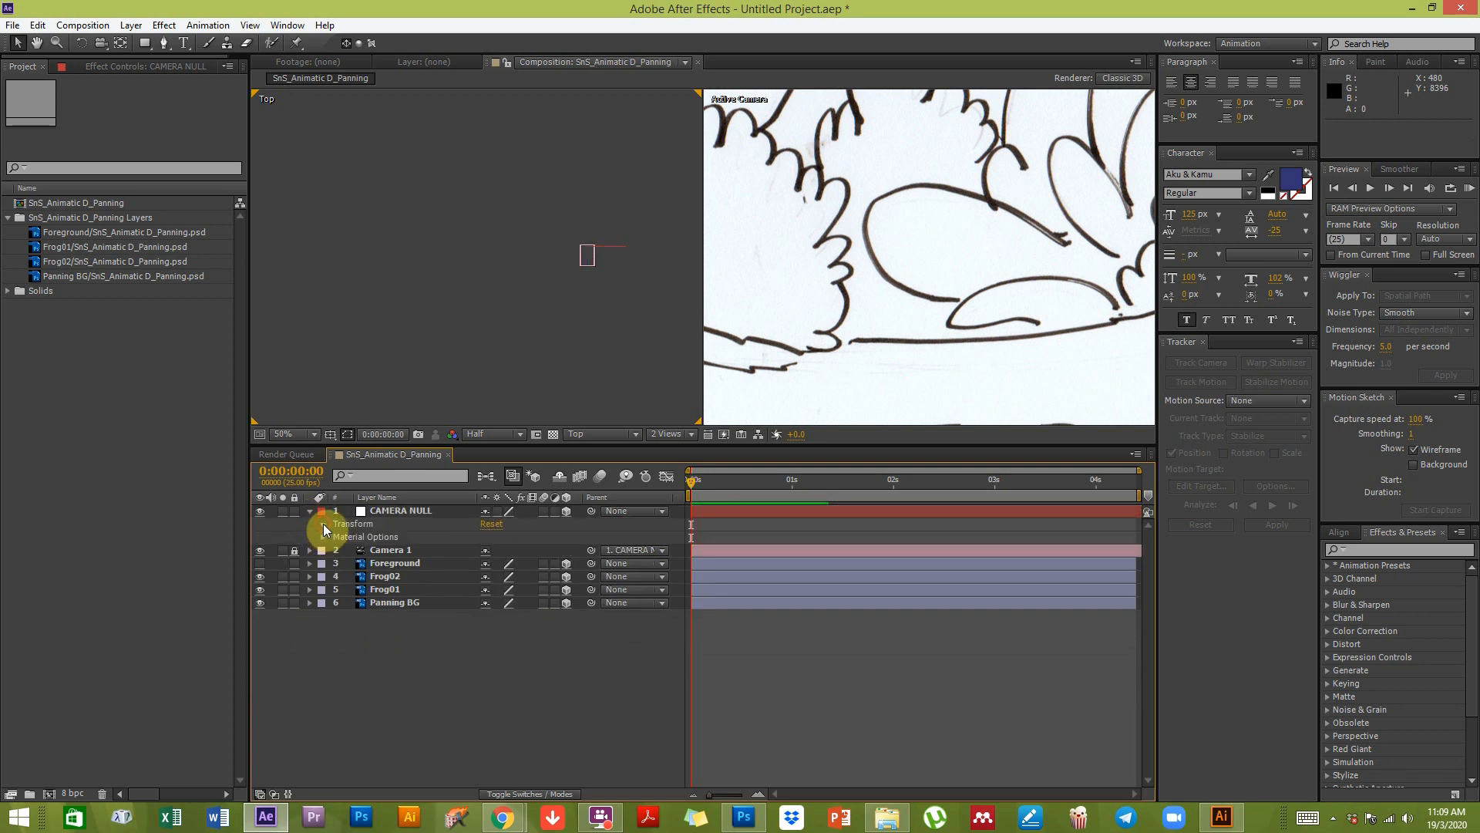
pyautogui.click(322, 524)
pyautogui.scroll(-6, 598, 327)
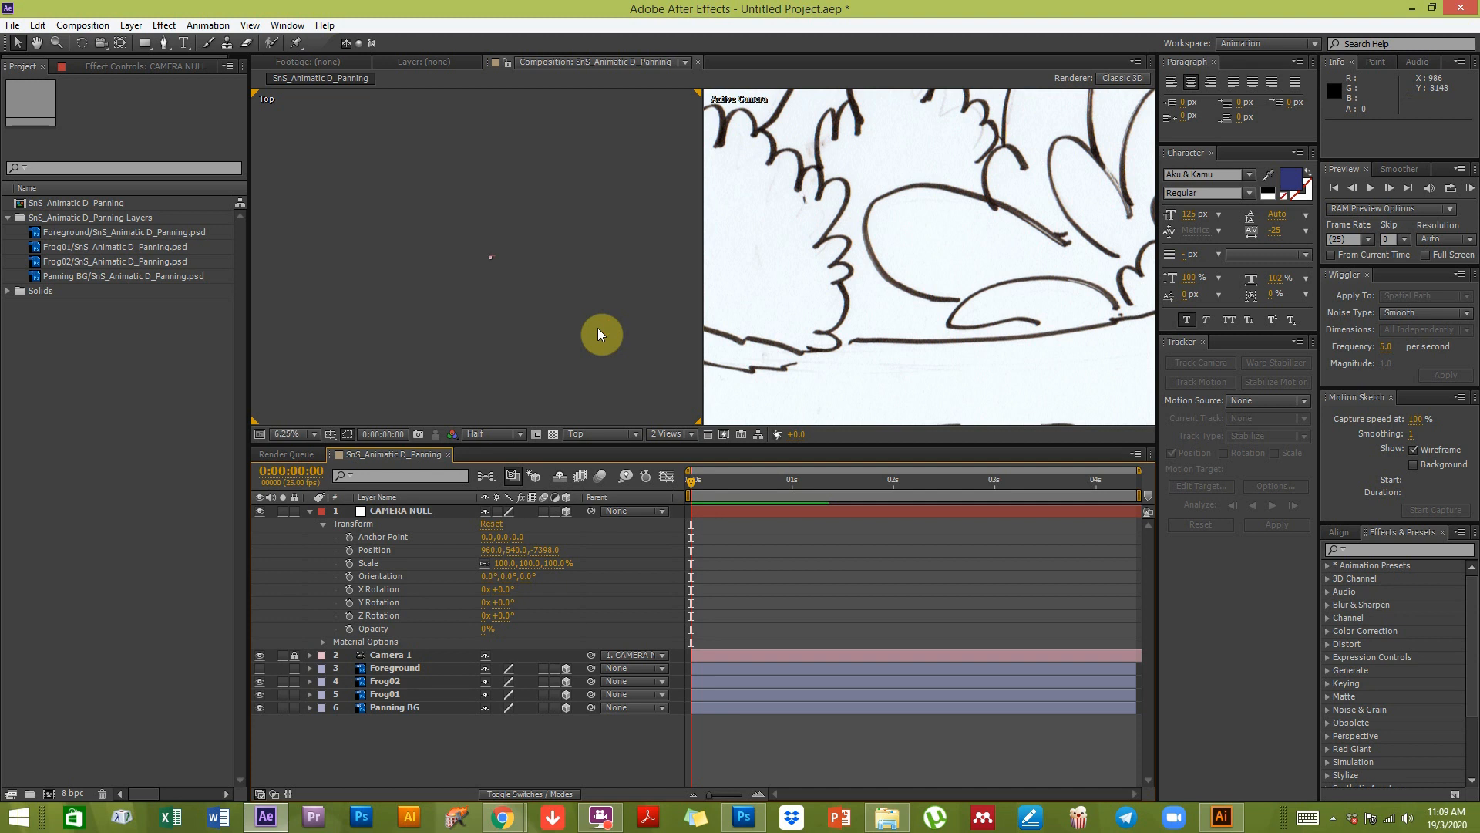
pyautogui.press('h')
pyautogui.moveTo(552, 383); pyautogui.dragTo(582, 390)
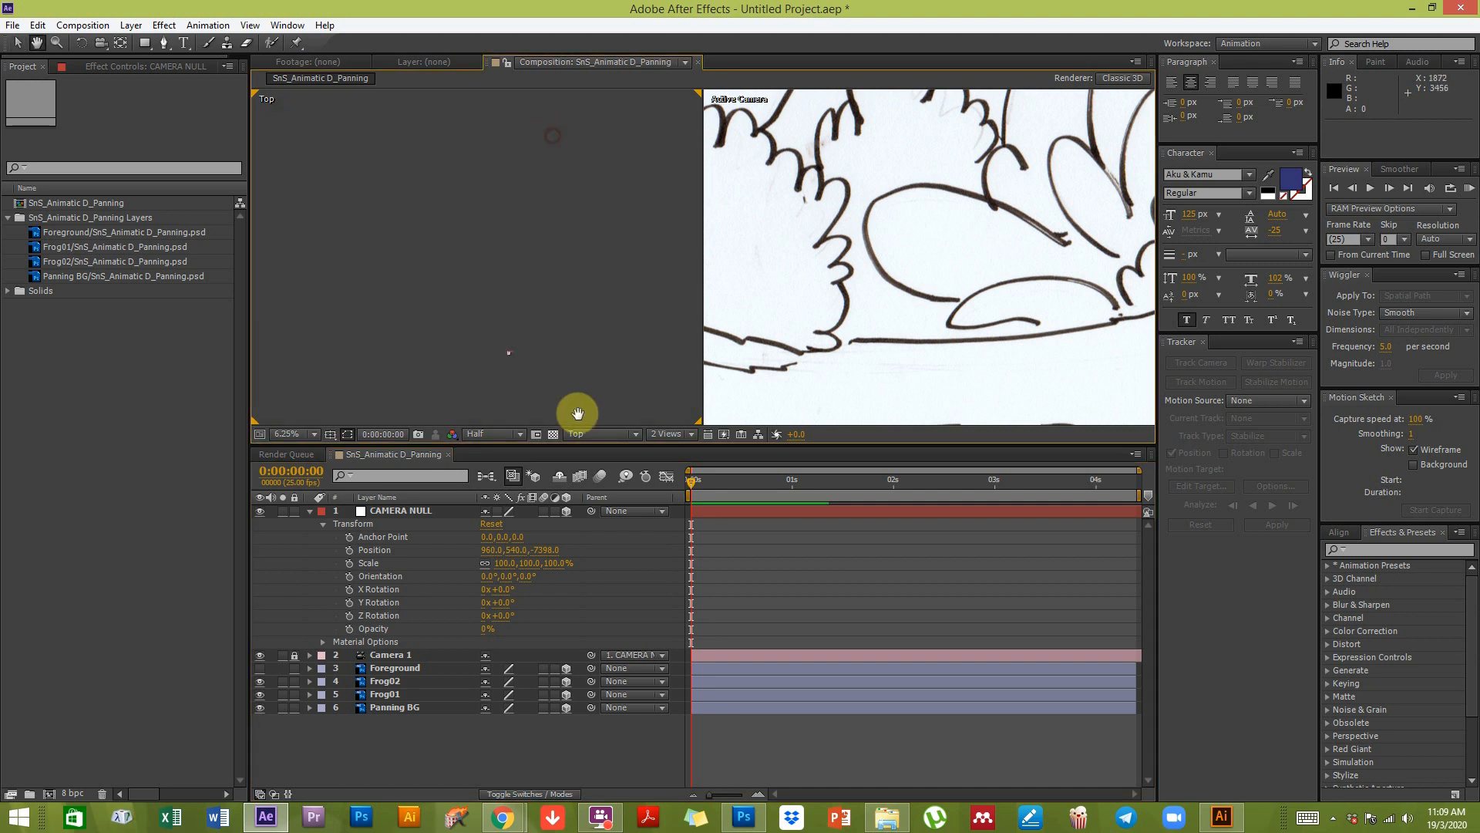
pyautogui.press('v')
pyautogui.click(392, 511)
pyautogui.press('h')
pyautogui.moveTo(539, 324); pyautogui.dragTo(467, 139)
pyautogui.press('v')
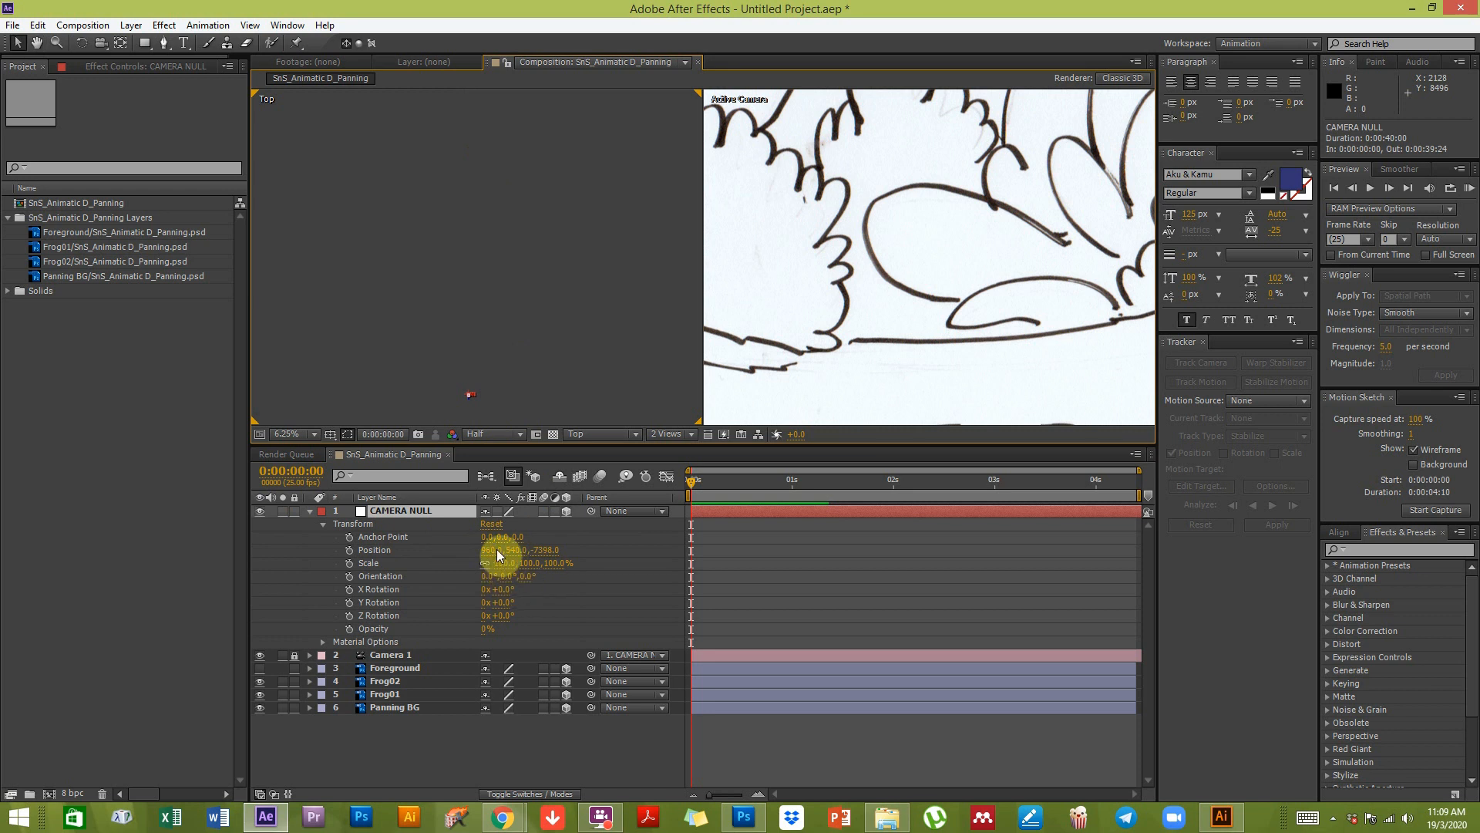
# Step: Try shifting CAMERA NULL along the X axis to test the camera pan, and undo the move
pyautogui.scroll(-1, 490, 389)
pyautogui.moveTo(468, 550); pyautogui.dragTo(529, 538)
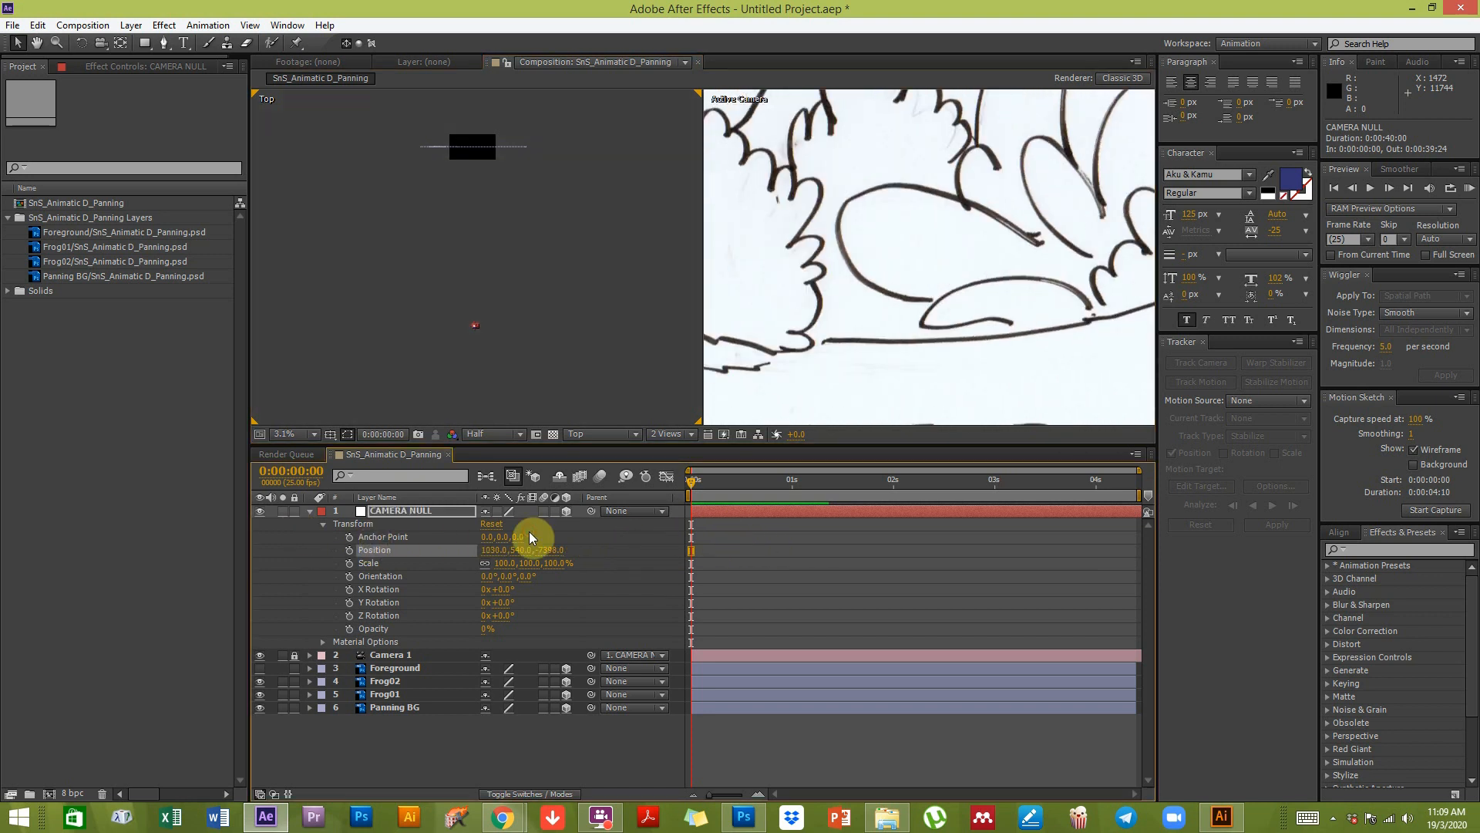
pyautogui.hotkey('ctrl', 'z')
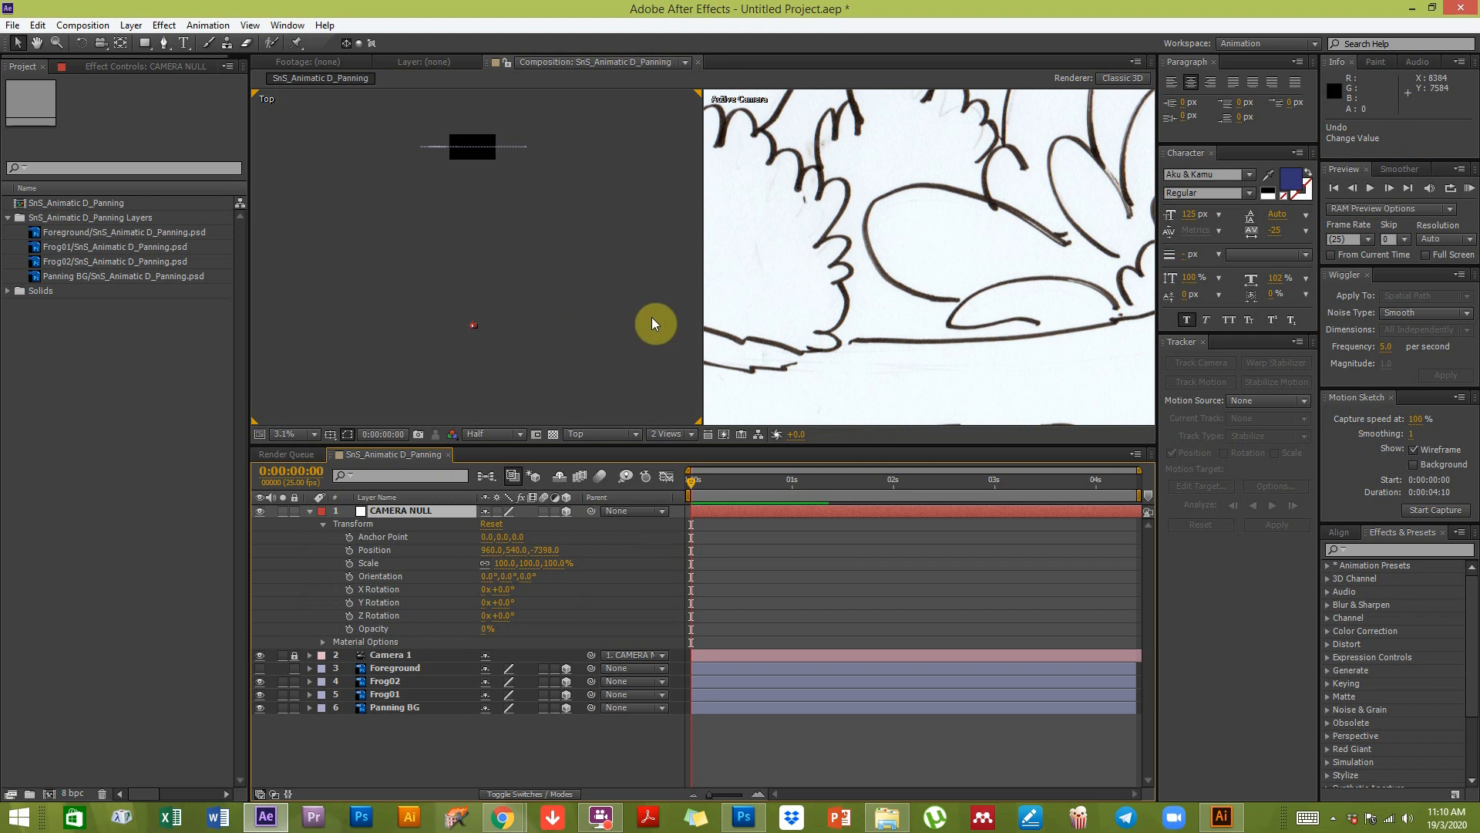
# Step: Set CAMERA NULL's position to X −13 and Y 475, framing the frog's opening pose in the Active Camera view
pyautogui.moveTo(843, 320); pyautogui.dragTo(939, 315)
pyautogui.scroll(-2, 939, 314)
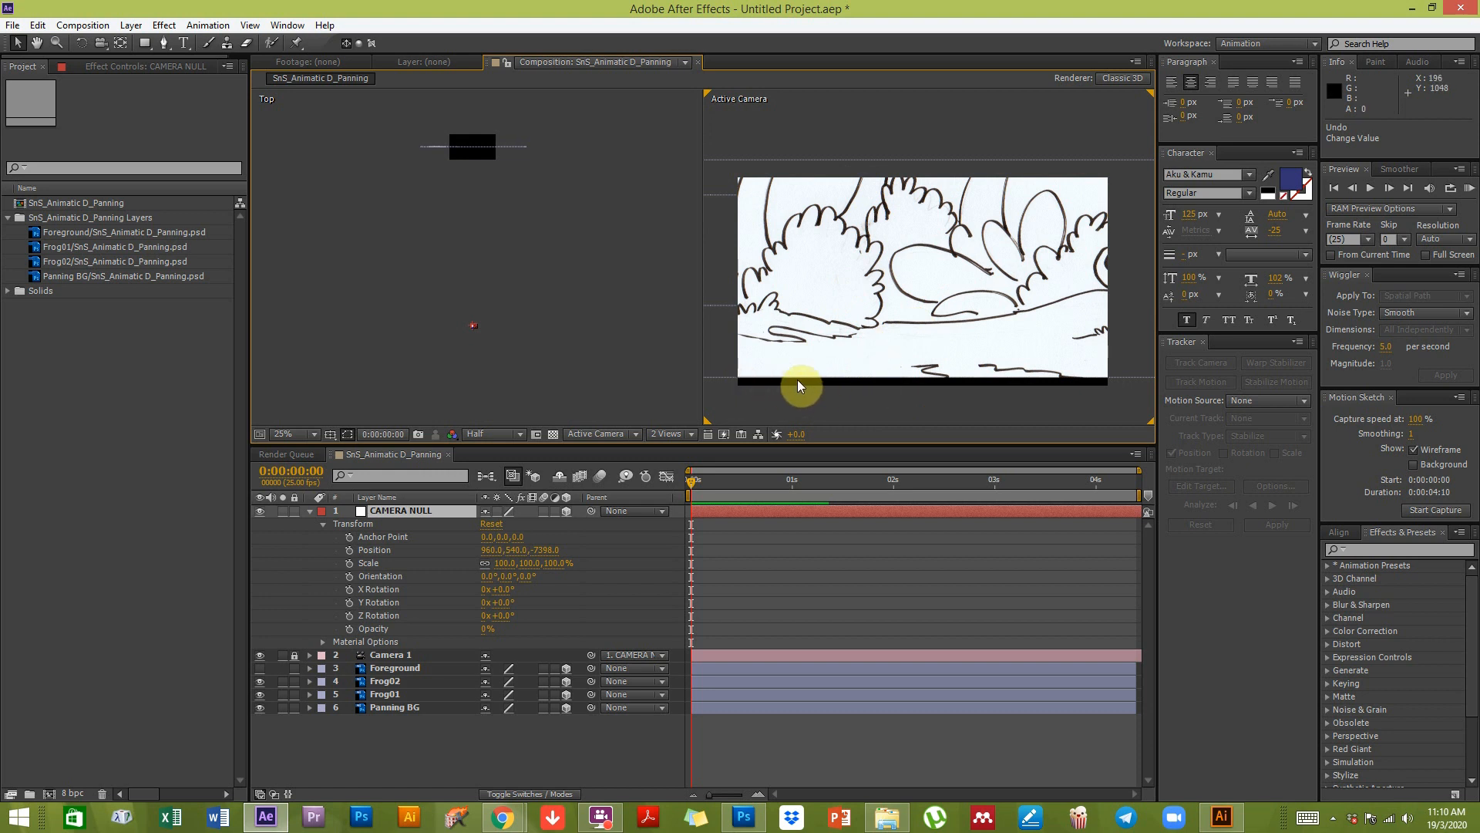
pyautogui.moveTo(519, 549); pyautogui.dragTo(469, 548)
pyautogui.press('space')
pyautogui.moveTo(796, 324); pyautogui.dragTo(1053, 329)
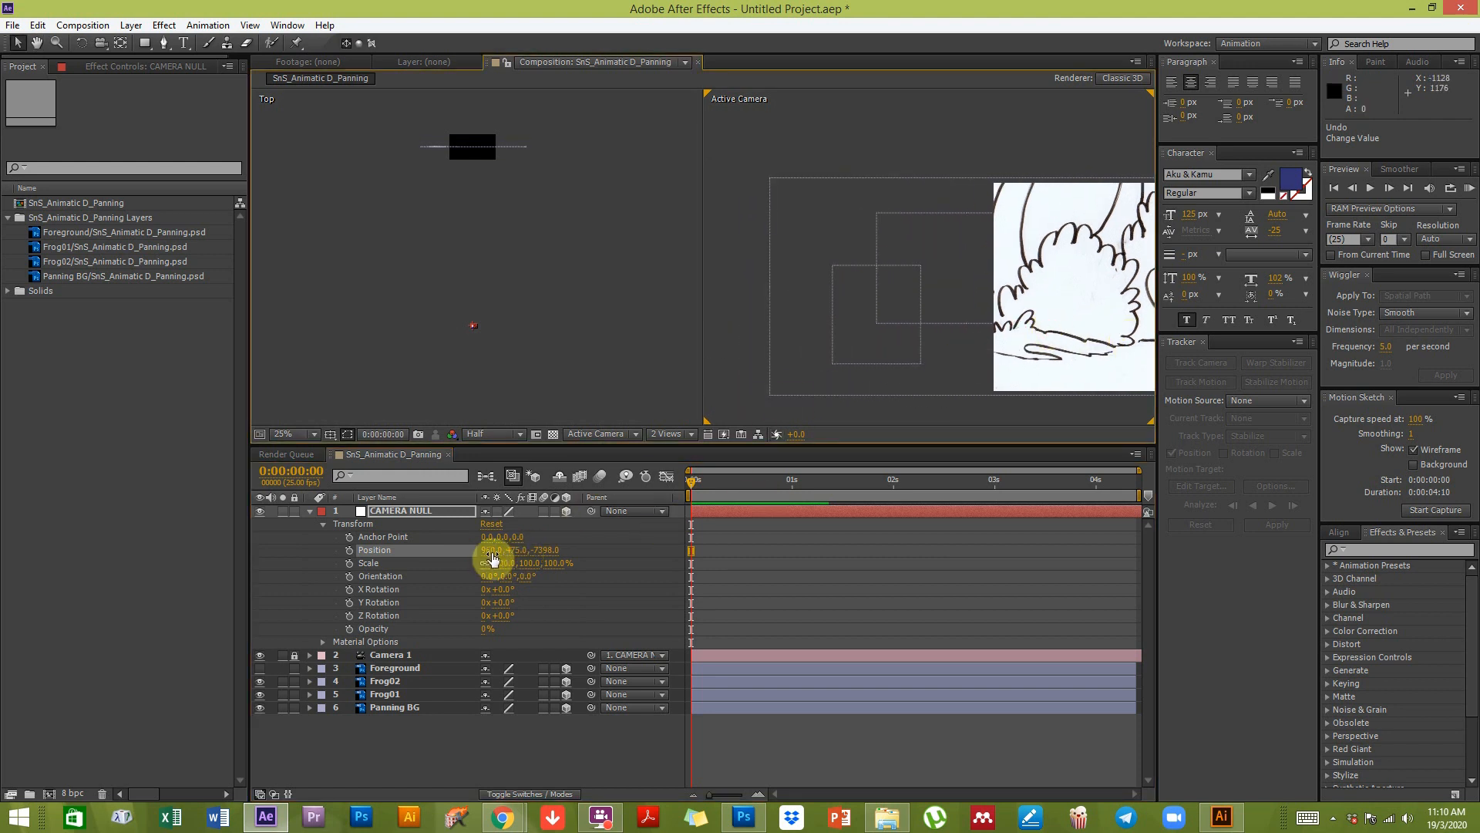
pyautogui.moveTo(491, 551); pyautogui.dragTo(242, 550)
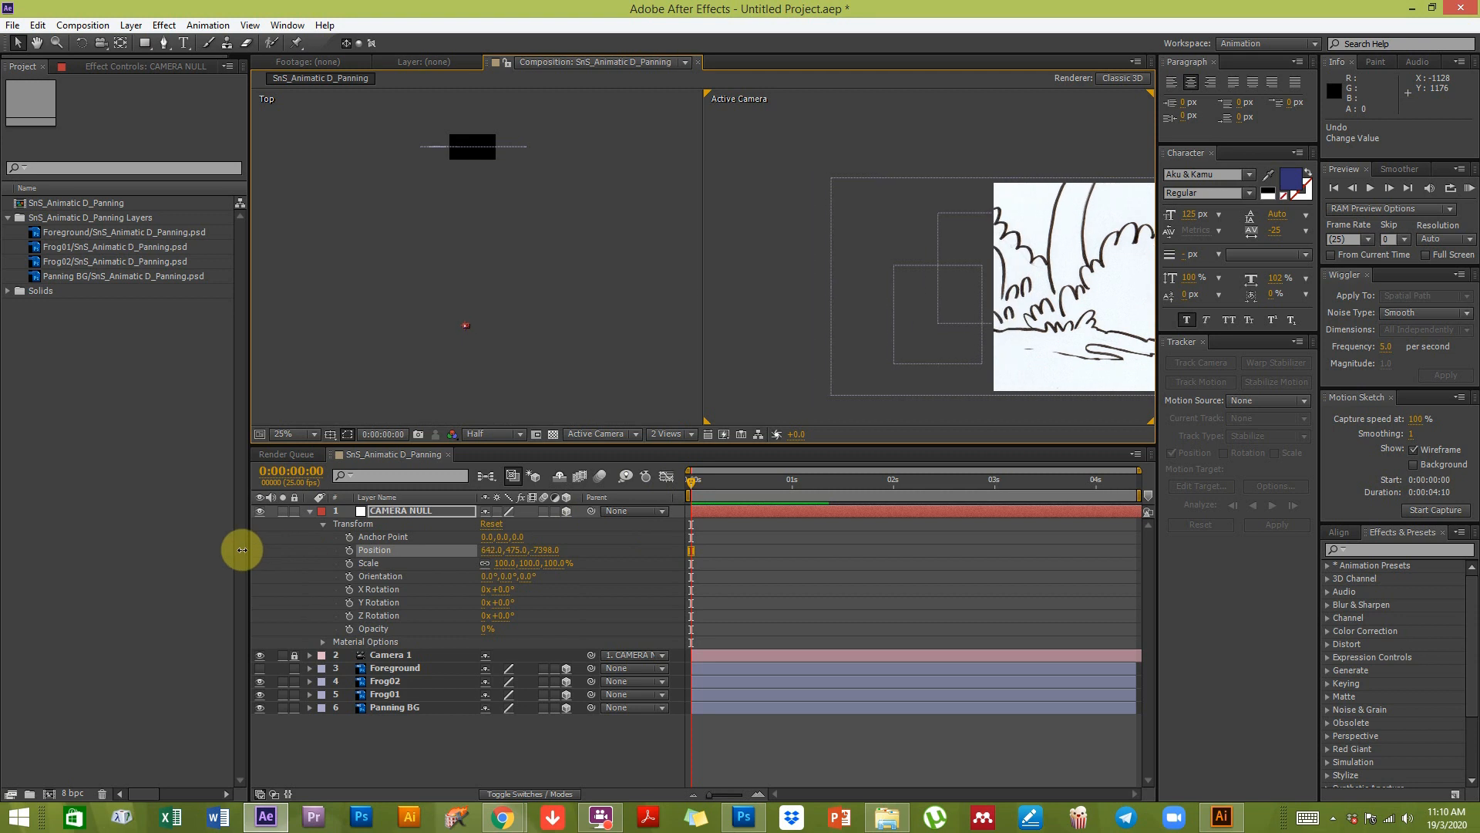
pyautogui.moveTo(496, 554)
pyautogui.mouseDown()
pyautogui.moveTo(453, 552)
pyautogui.moveTo(501, 553)
pyautogui.mouseUp()
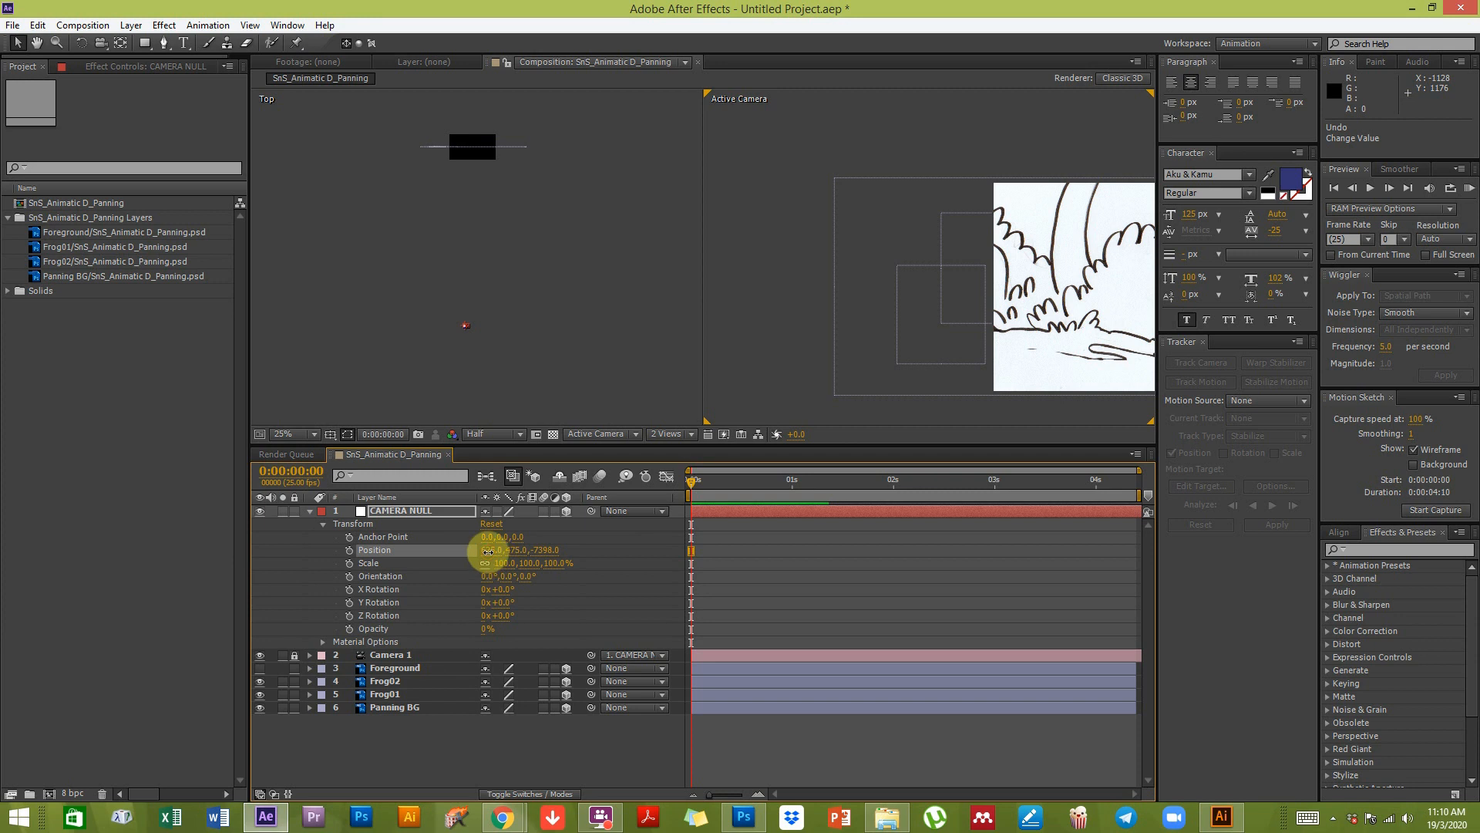
pyautogui.moveTo(487, 550); pyautogui.dragTo(4, 558)
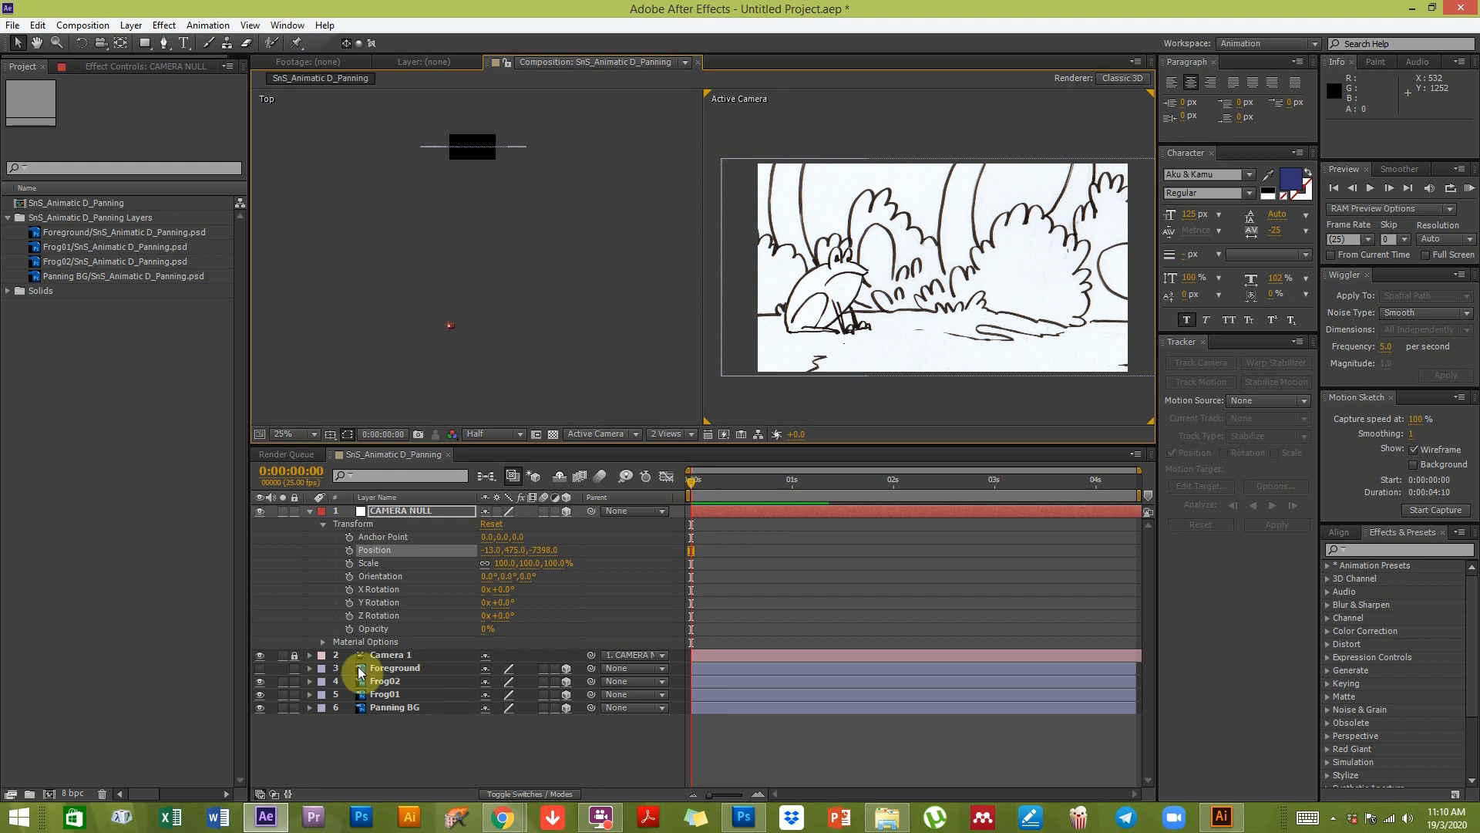
# Step: Show the Position keyframes of Frog01 and Frog02, and add a Position keyframe to CAMERA NULL at 0:00:02:07
pyautogui.click(386, 694)
pyautogui.keyDown('shift'); pyautogui.click(396, 682); pyautogui.keyUp('shift')
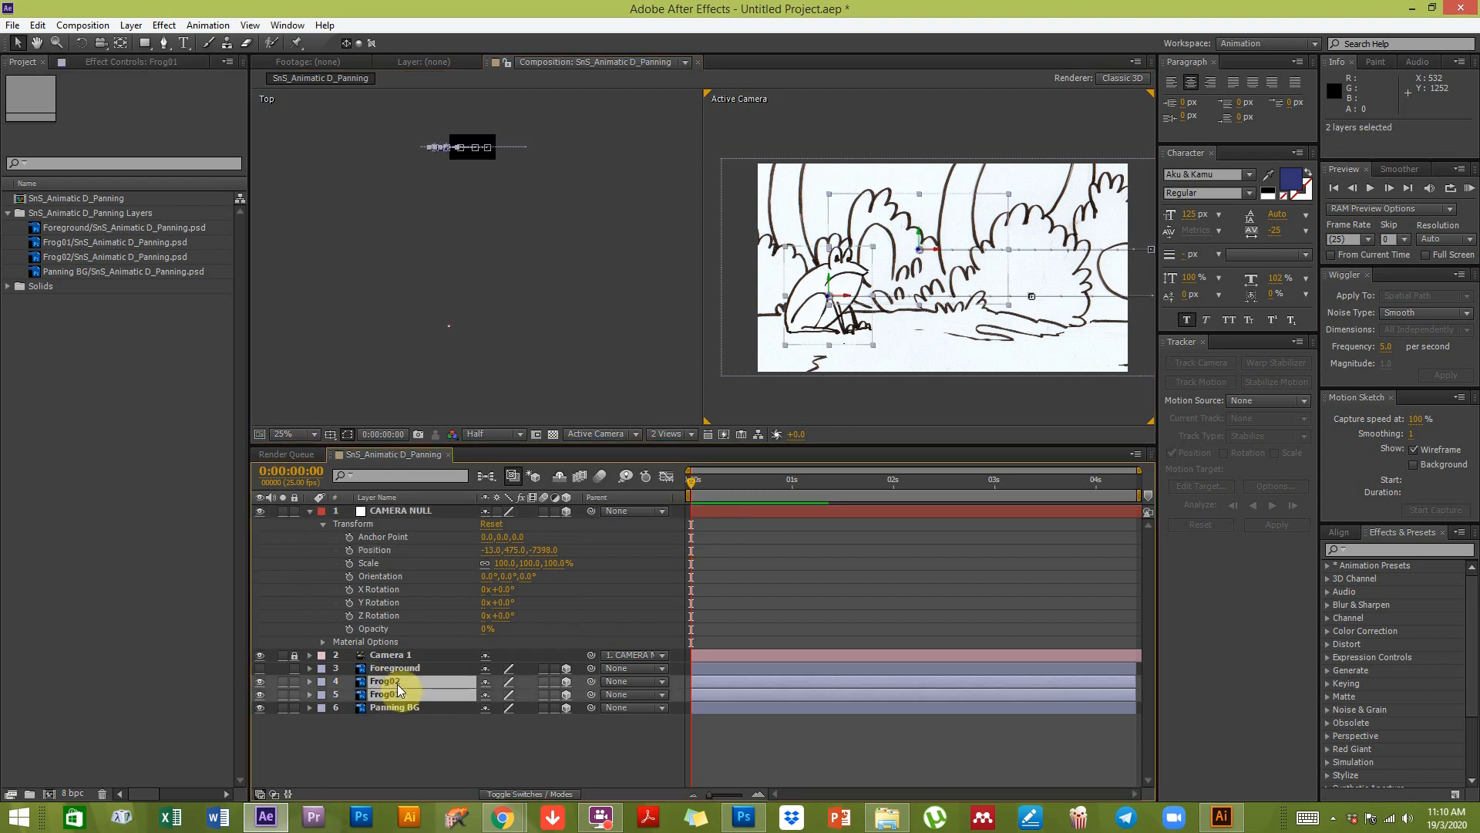
pyautogui.press('p')
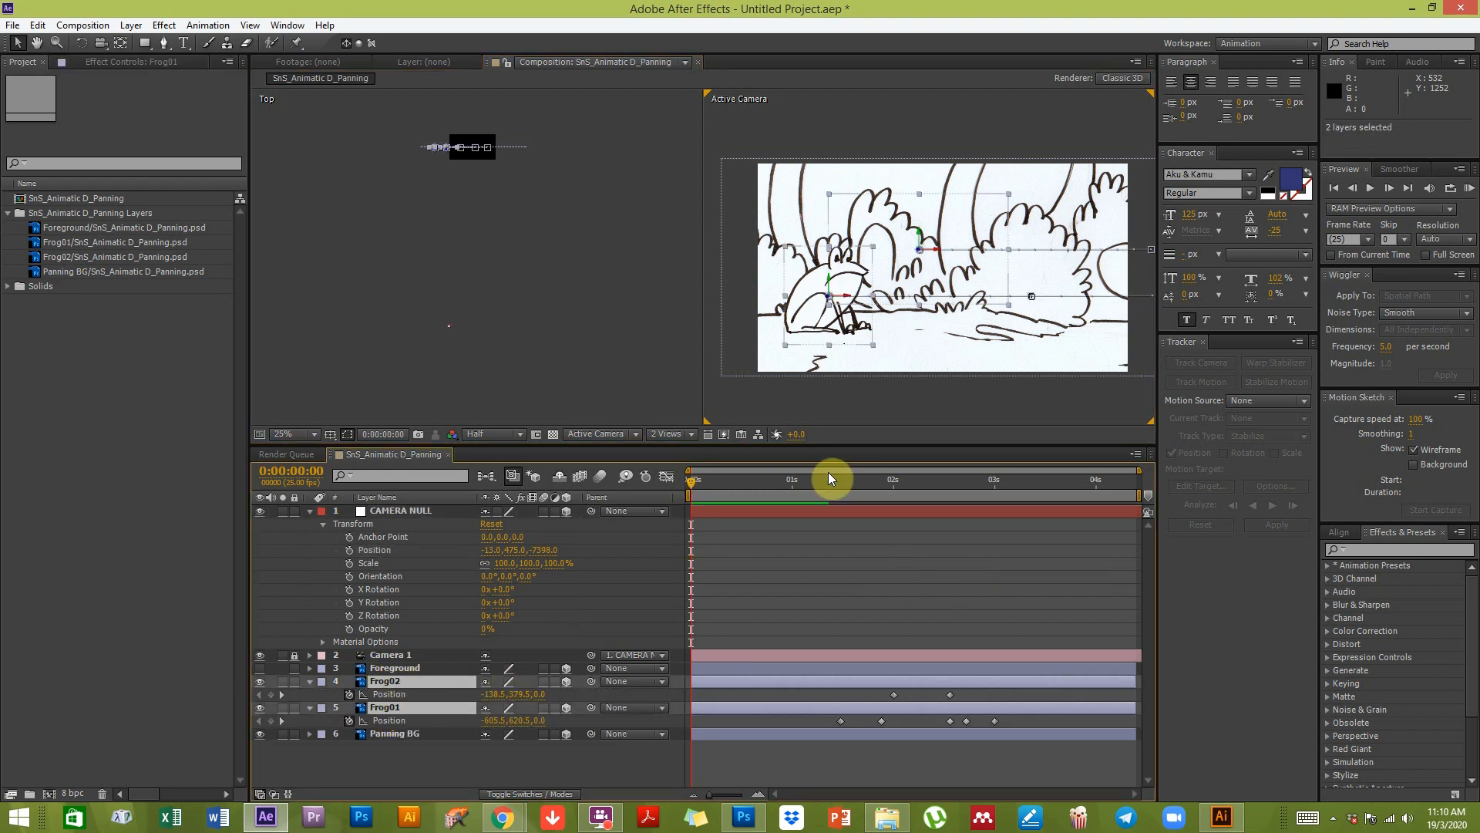
pyautogui.moveTo(830, 486); pyautogui.dragTo(839, 485)
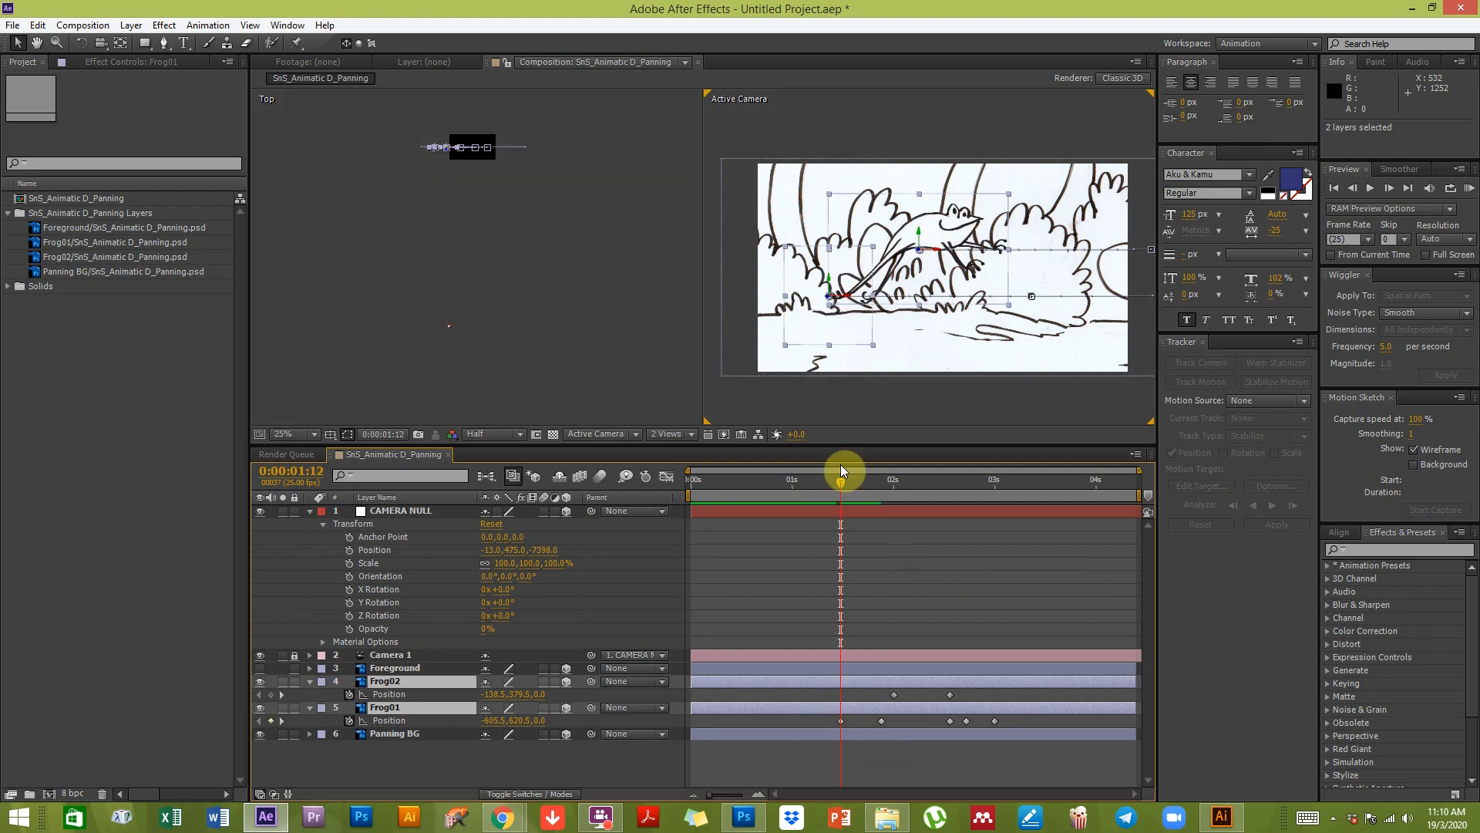
pyautogui.moveTo(840, 502); pyautogui.dragTo(923, 483)
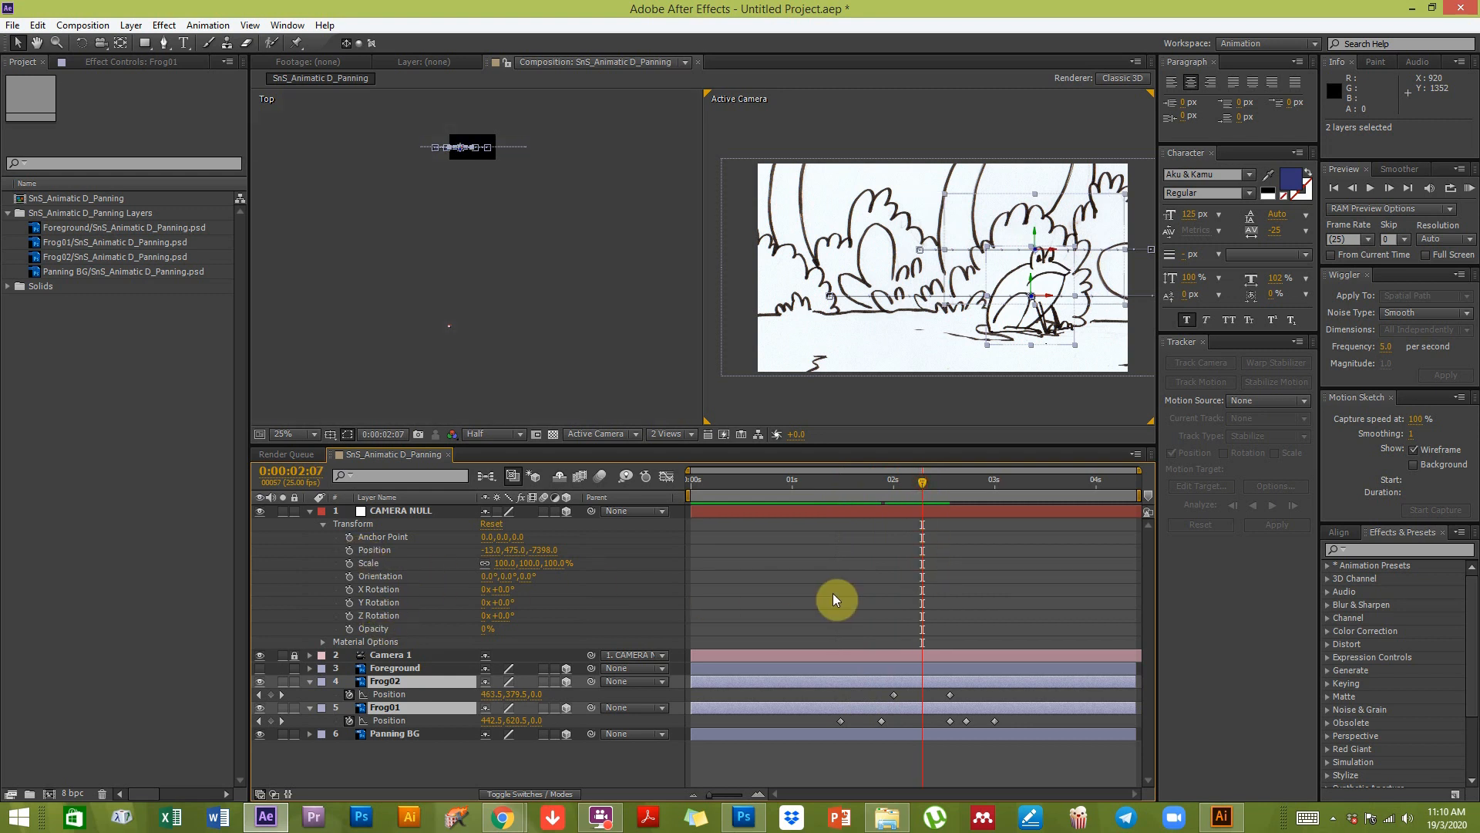
pyautogui.click(349, 550)
pyautogui.press('v')
# Step: Pan the camera to the sleeping animal by setting CAMERA NULL's X position to 2061 at 0:00:03:04
pyautogui.moveTo(941, 480); pyautogui.dragTo(1012, 480)
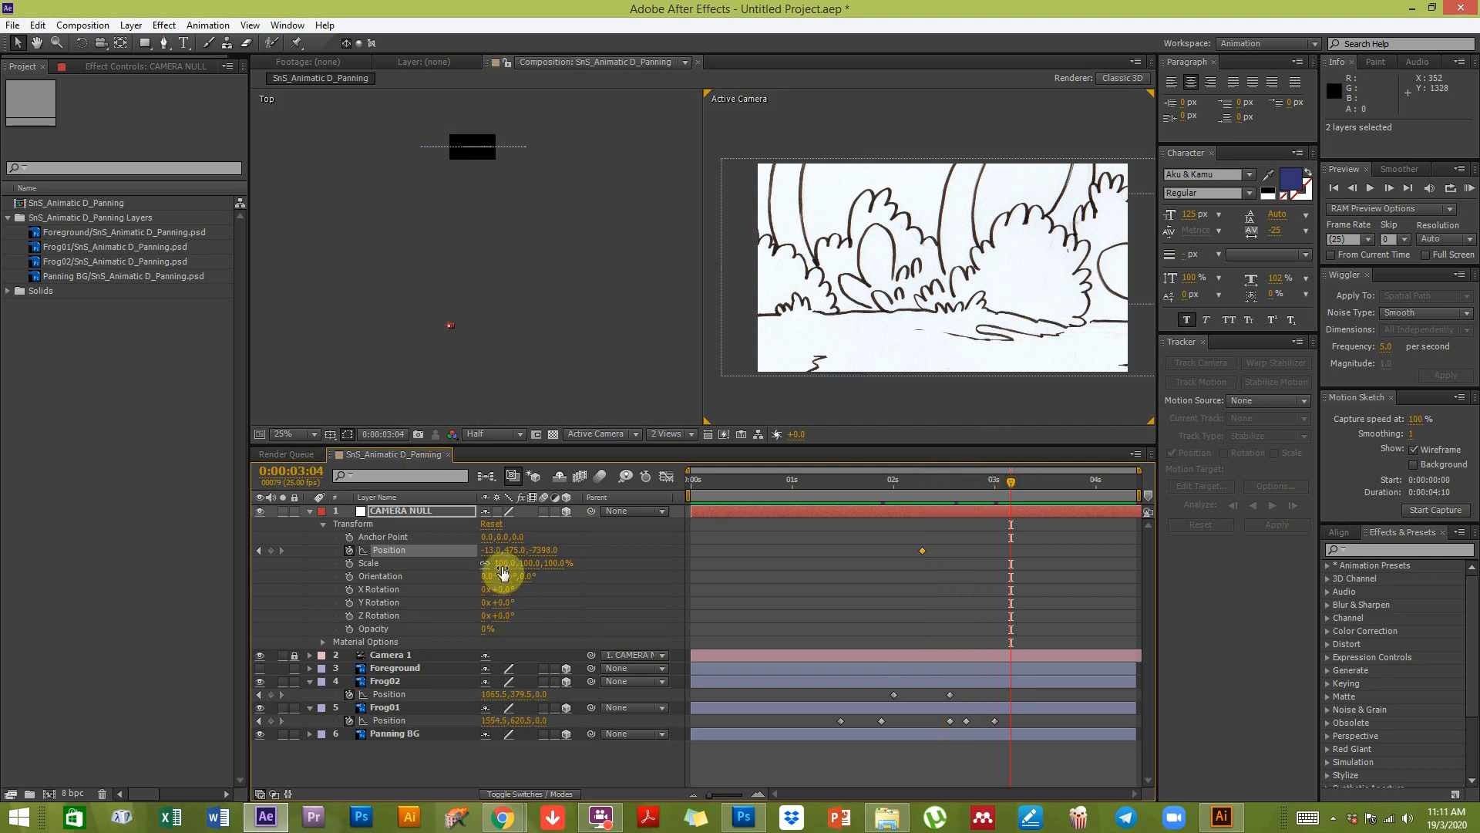
pyautogui.moveTo(489, 551); pyautogui.dragTo(1479, 579)
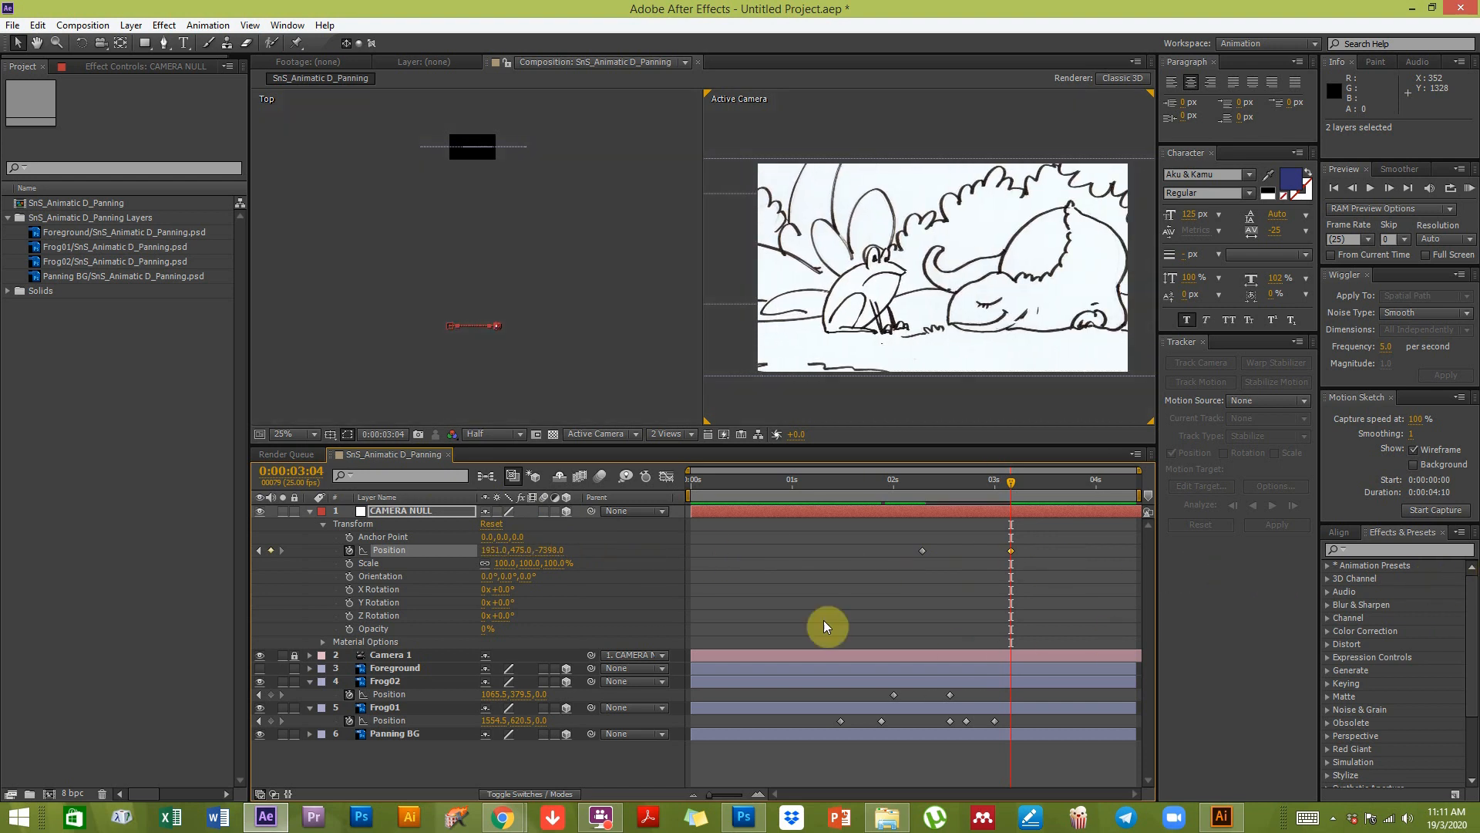
pyautogui.moveTo(512, 551); pyautogui.dragTo(743, 562)
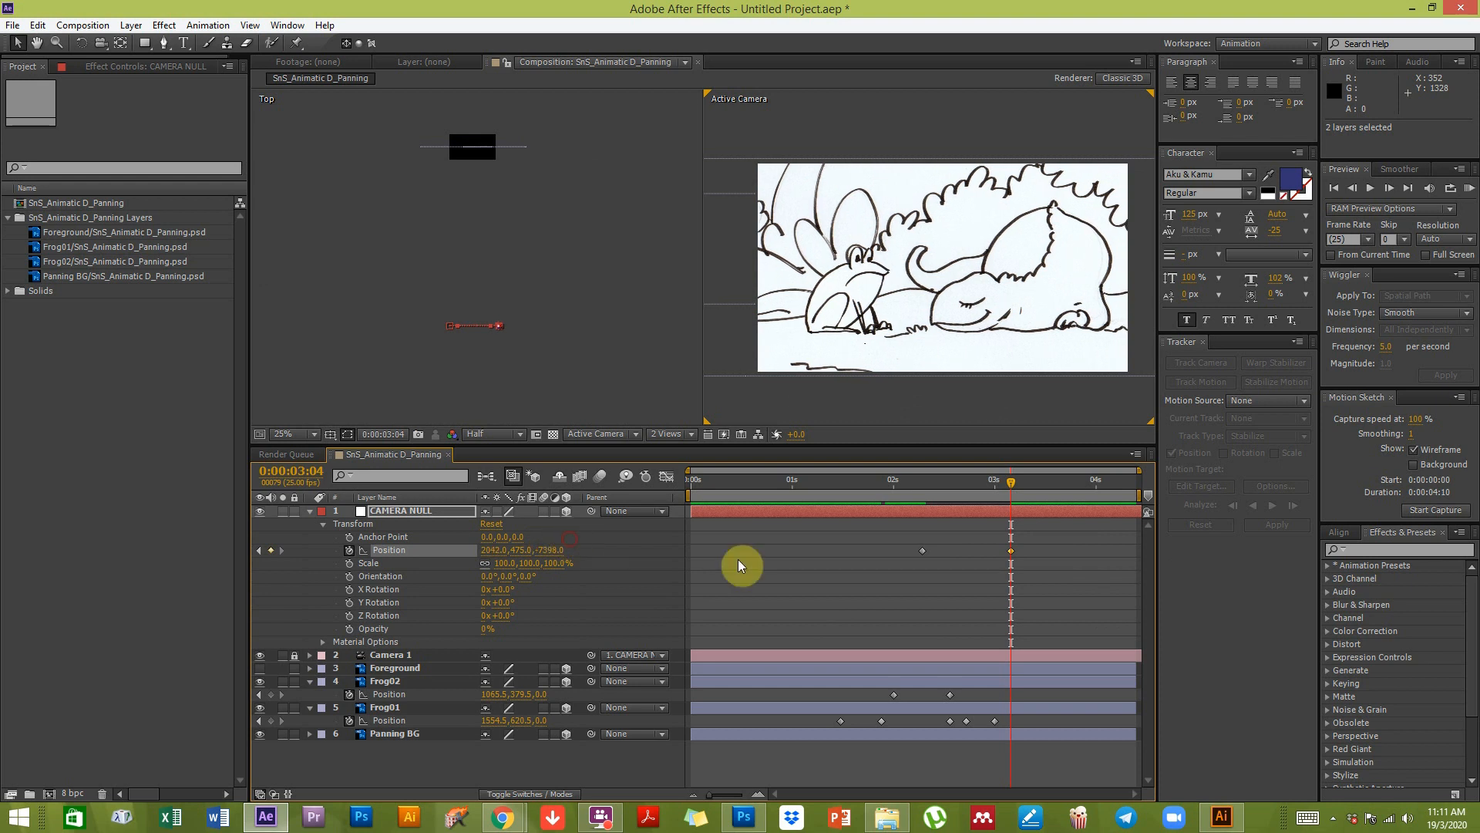
# Step: Scrub through the camera pan between its two keyframes and play a RAM preview of the shot
pyautogui.click(925, 484)
pyautogui.moveTo(933, 484); pyautogui.dragTo(1021, 488)
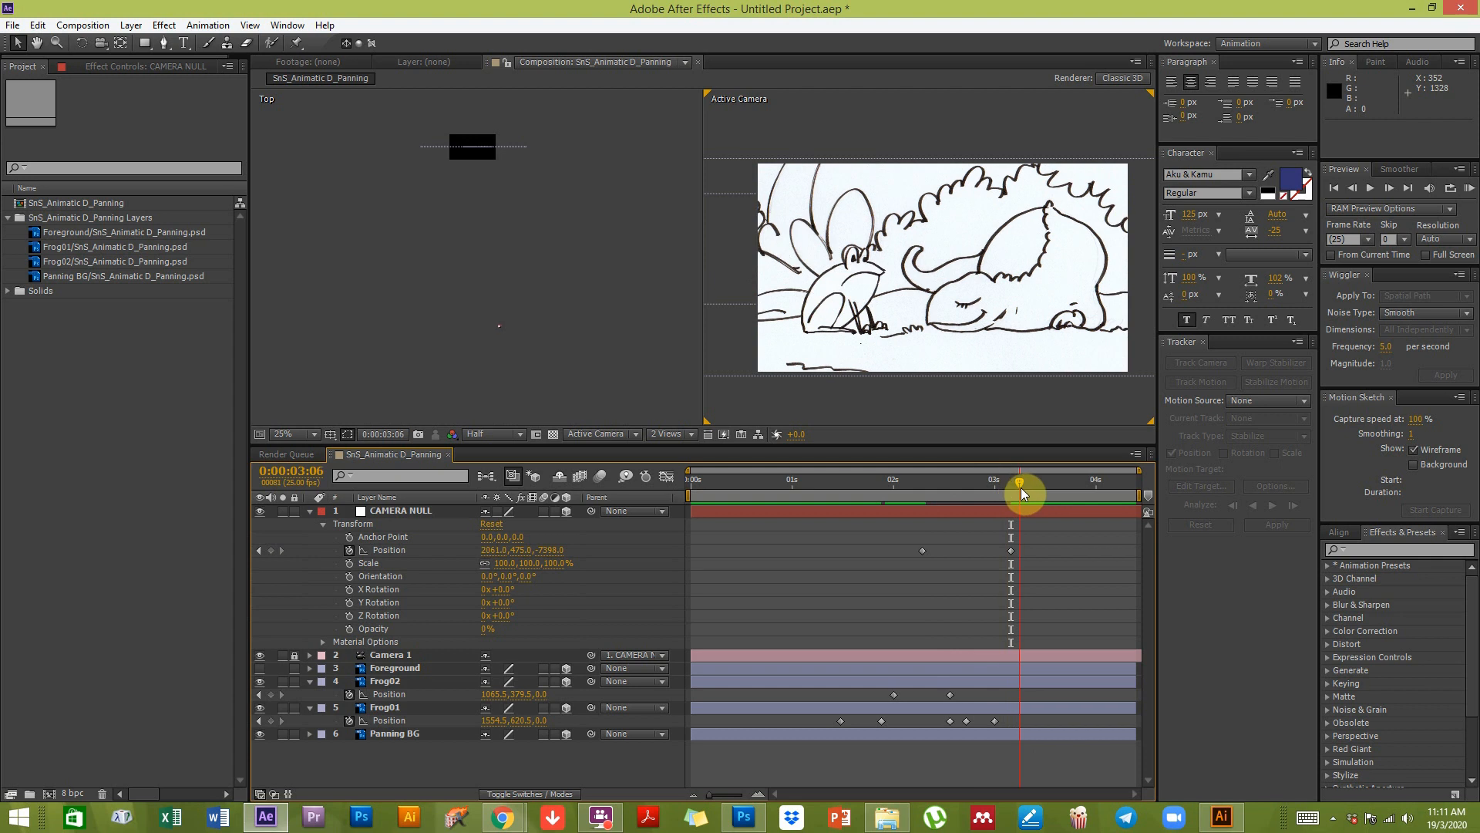
pyautogui.click(928, 615)
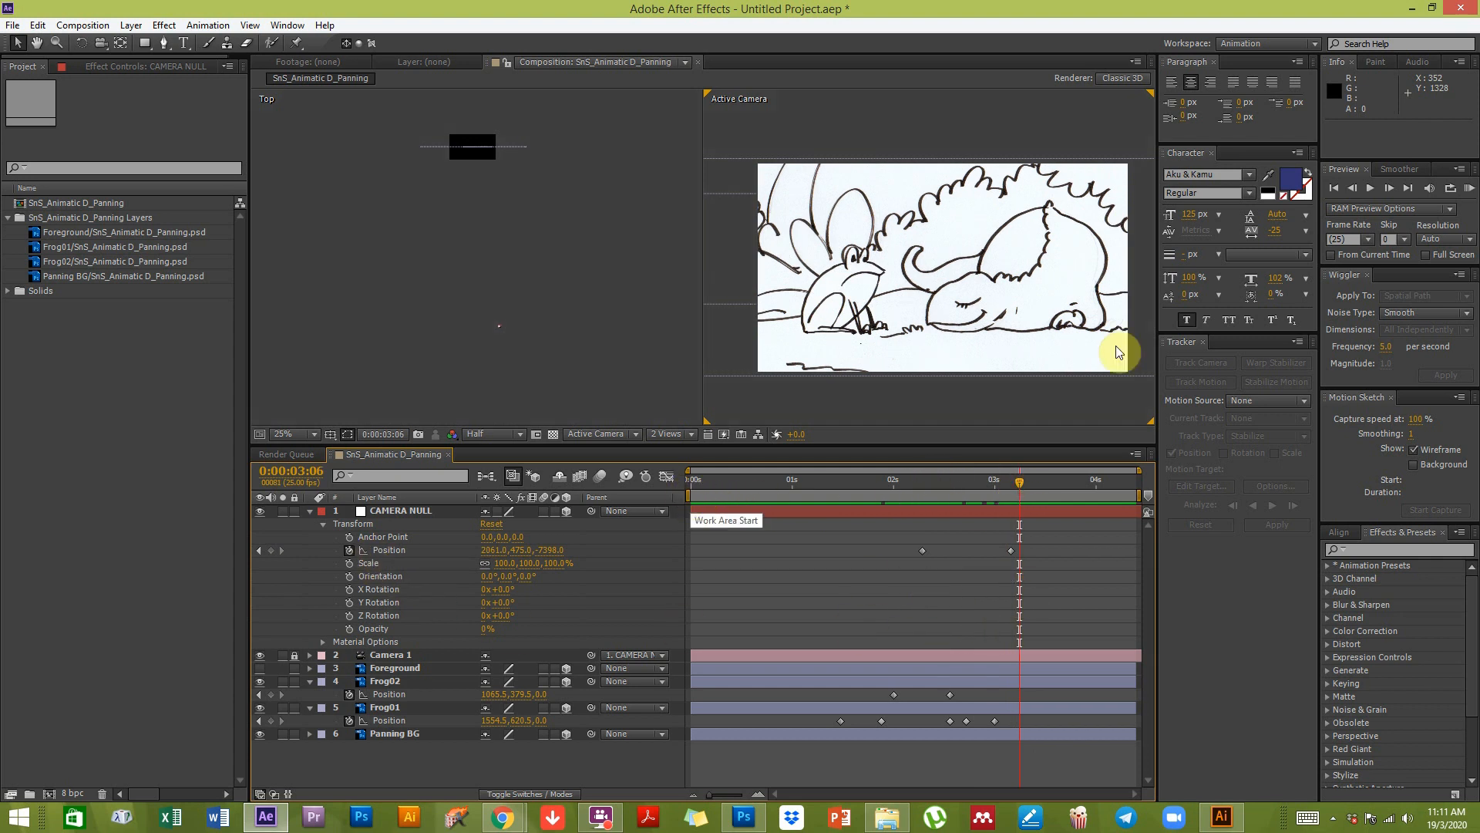
pyautogui.click(1470, 191)
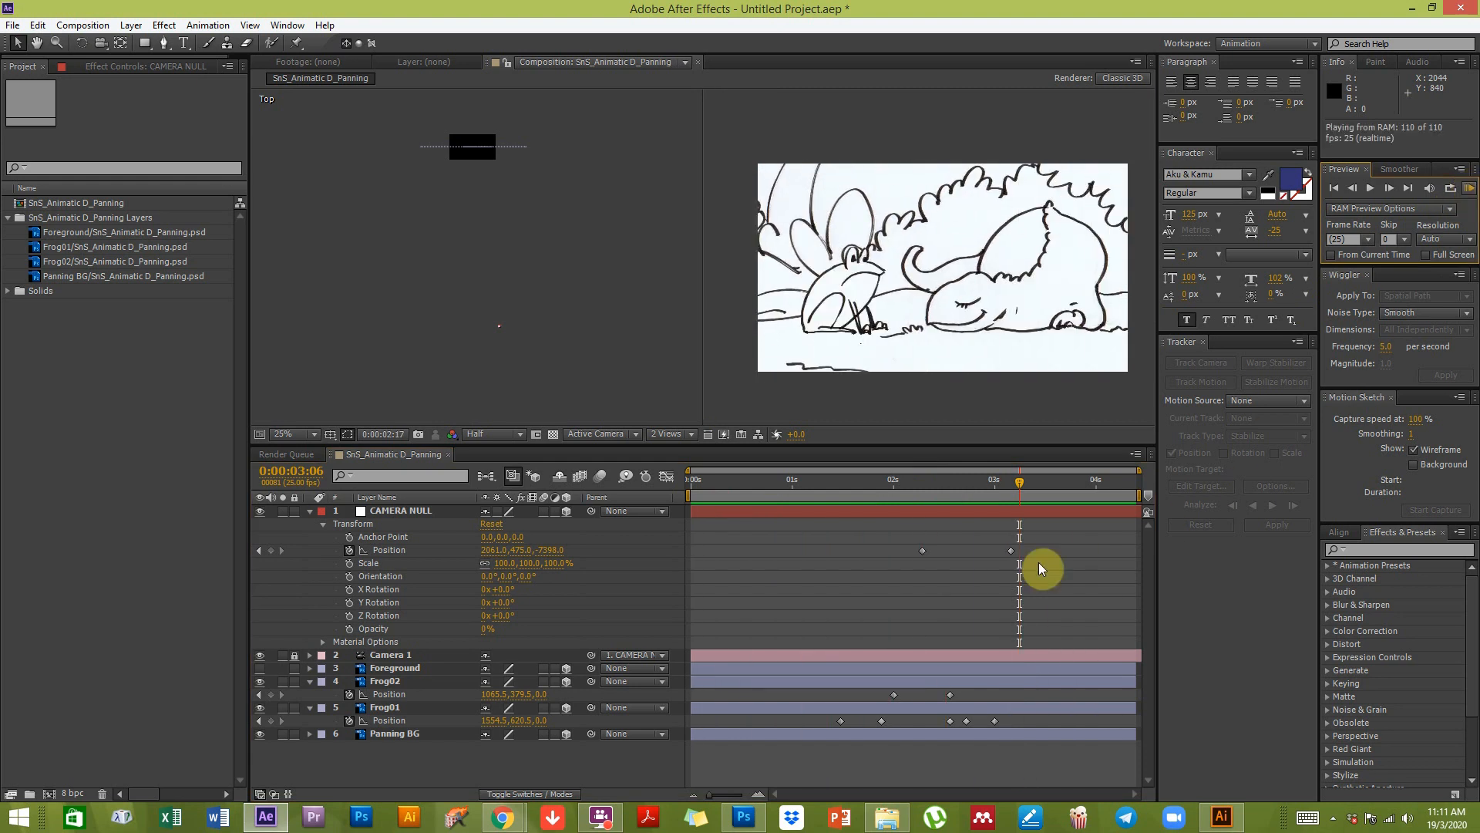
# Step: Move CAMERA NULL's Position keyframes to 0:00:01:22 and 0:00:03:06, and scrub through the retimed pan
pyautogui.moveTo(1010, 550); pyautogui.dragTo(1017, 550)
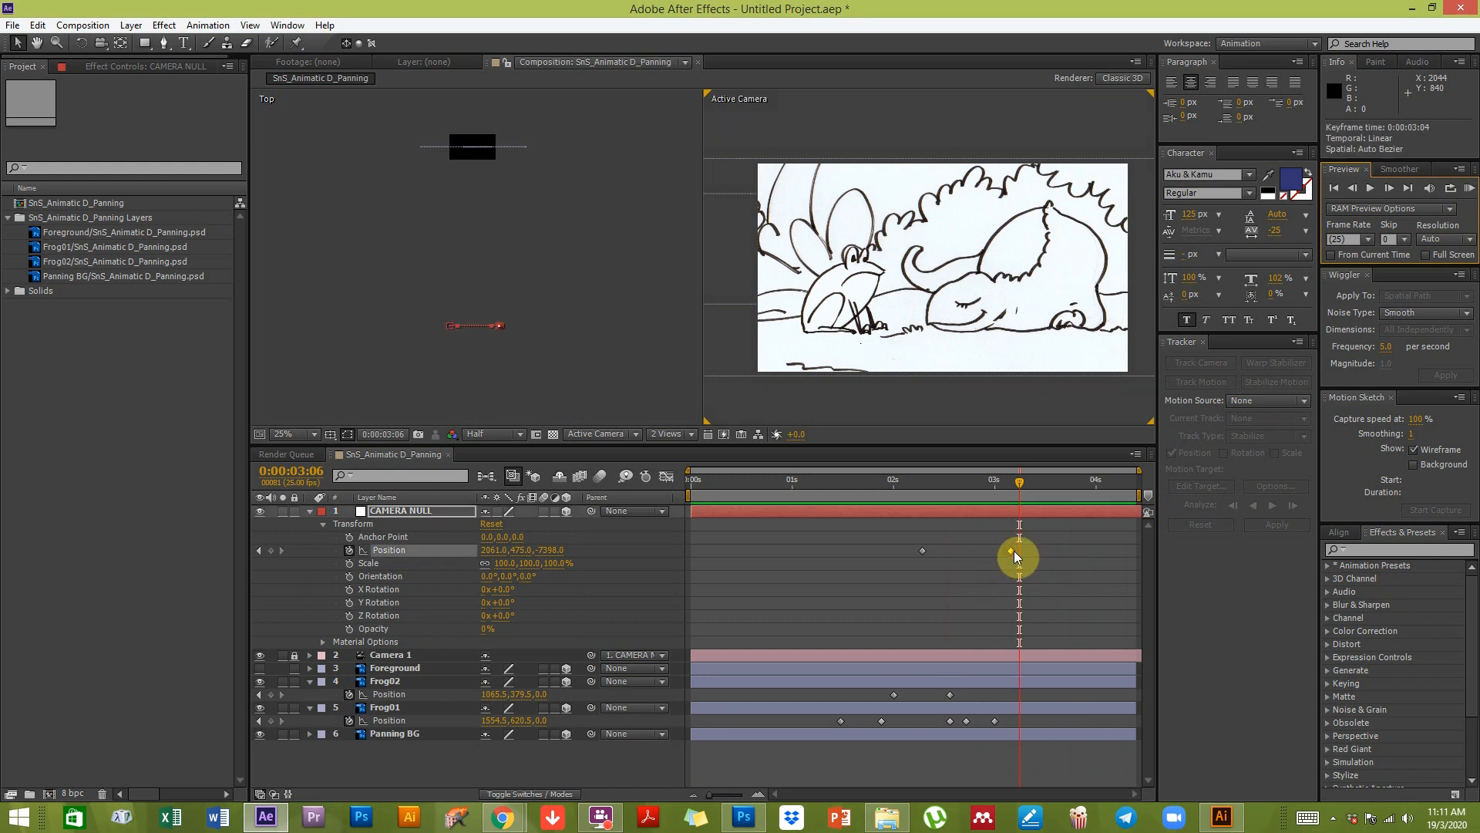
pyautogui.moveTo(914, 489)
pyautogui.mouseDown()
pyautogui.moveTo(878, 495)
pyautogui.moveTo(905, 492)
pyautogui.mouseUp()
pyautogui.moveTo(923, 550); pyautogui.dragTo(889, 549)
pyautogui.moveTo(873, 498); pyautogui.dragTo(1020, 492)
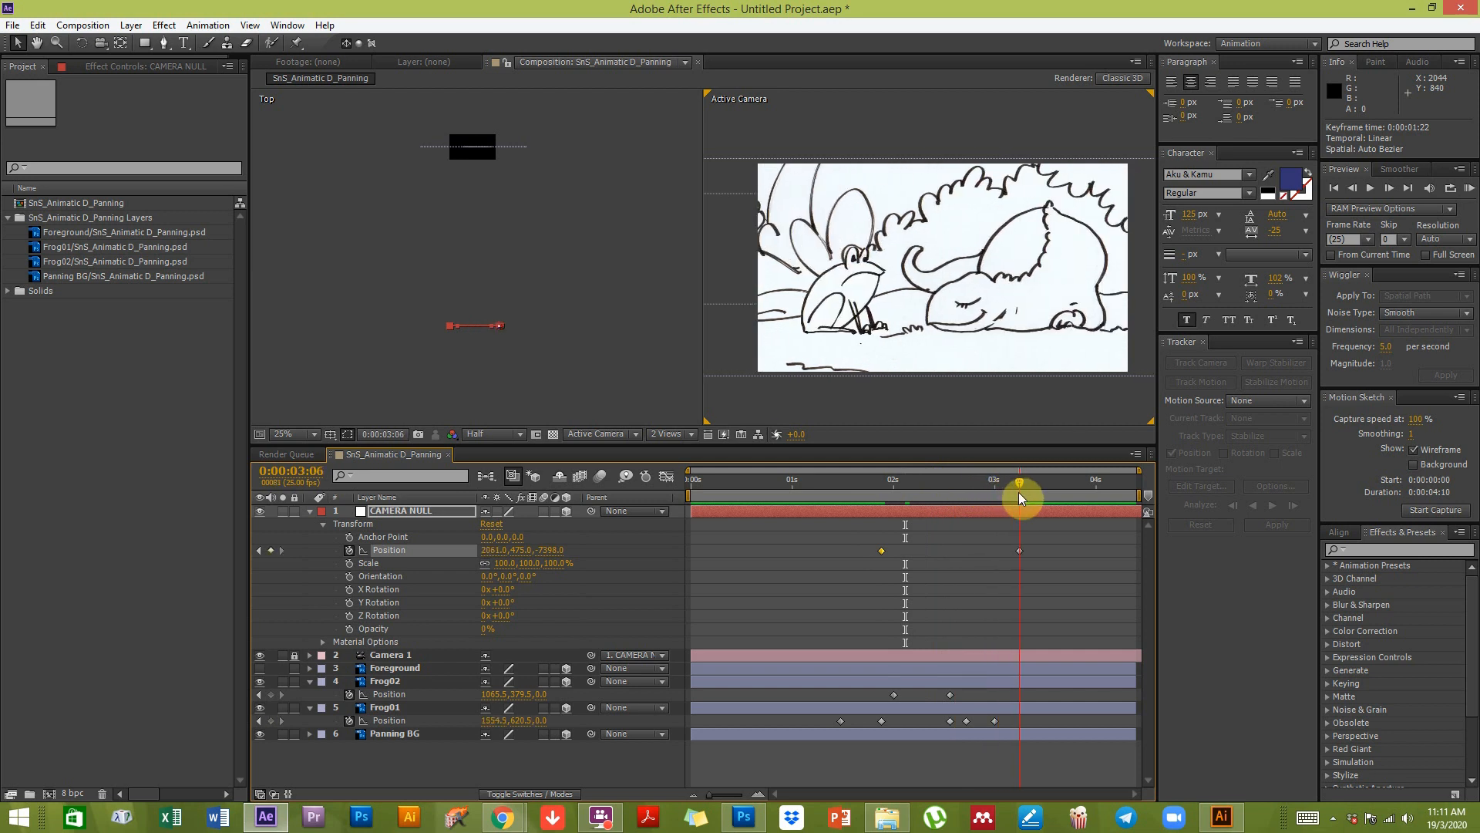
pyautogui.click(793, 603)
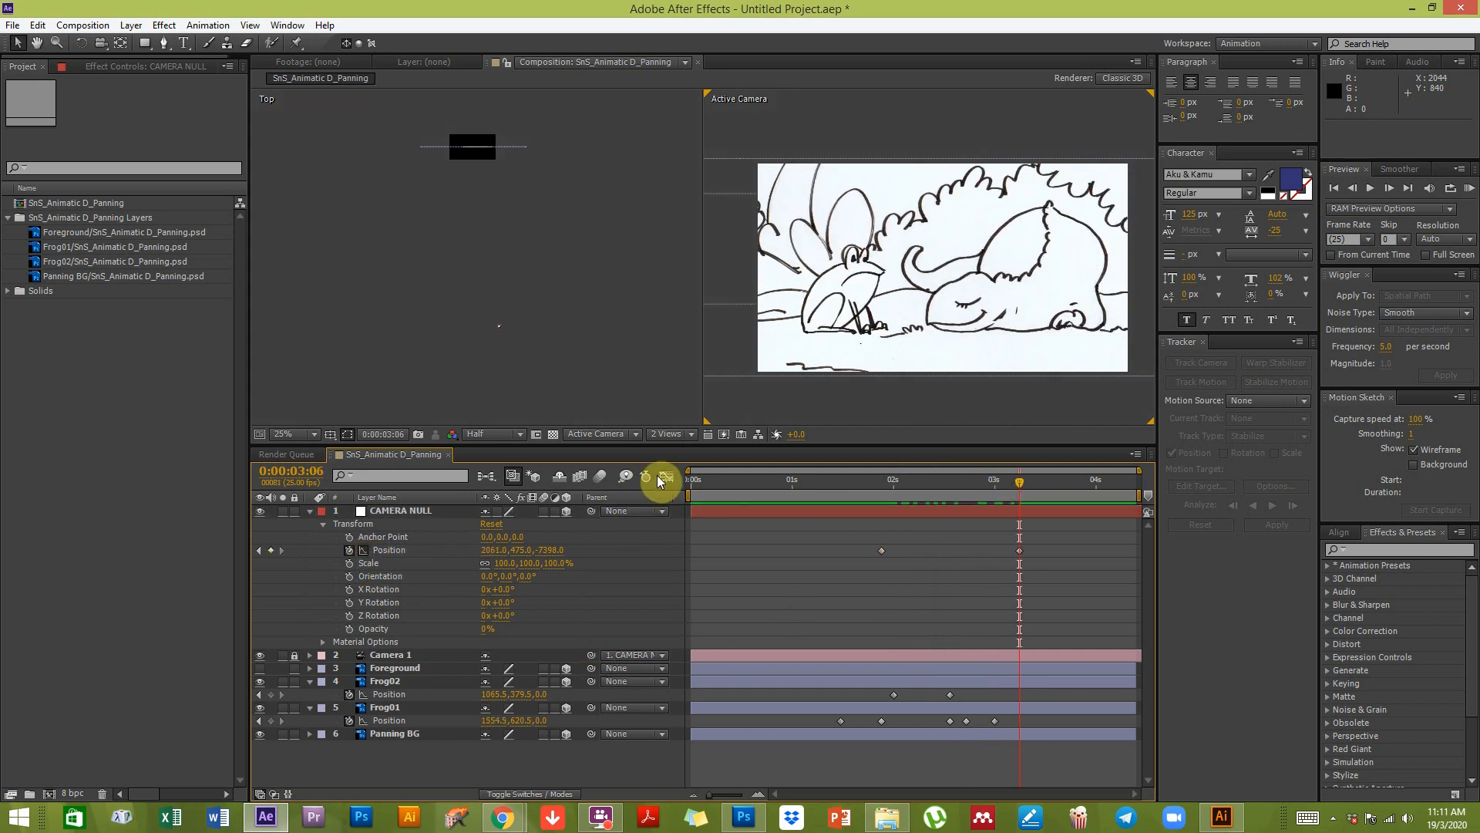
# Step: Apply Easy Ease to both CAMERA NULL Position keyframes in the Graph Editor and lengthen their handles to a peak of about 4946 px/sec
pyautogui.click(660, 475)
pyautogui.moveTo(855, 515); pyautogui.dragTo(1073, 576)
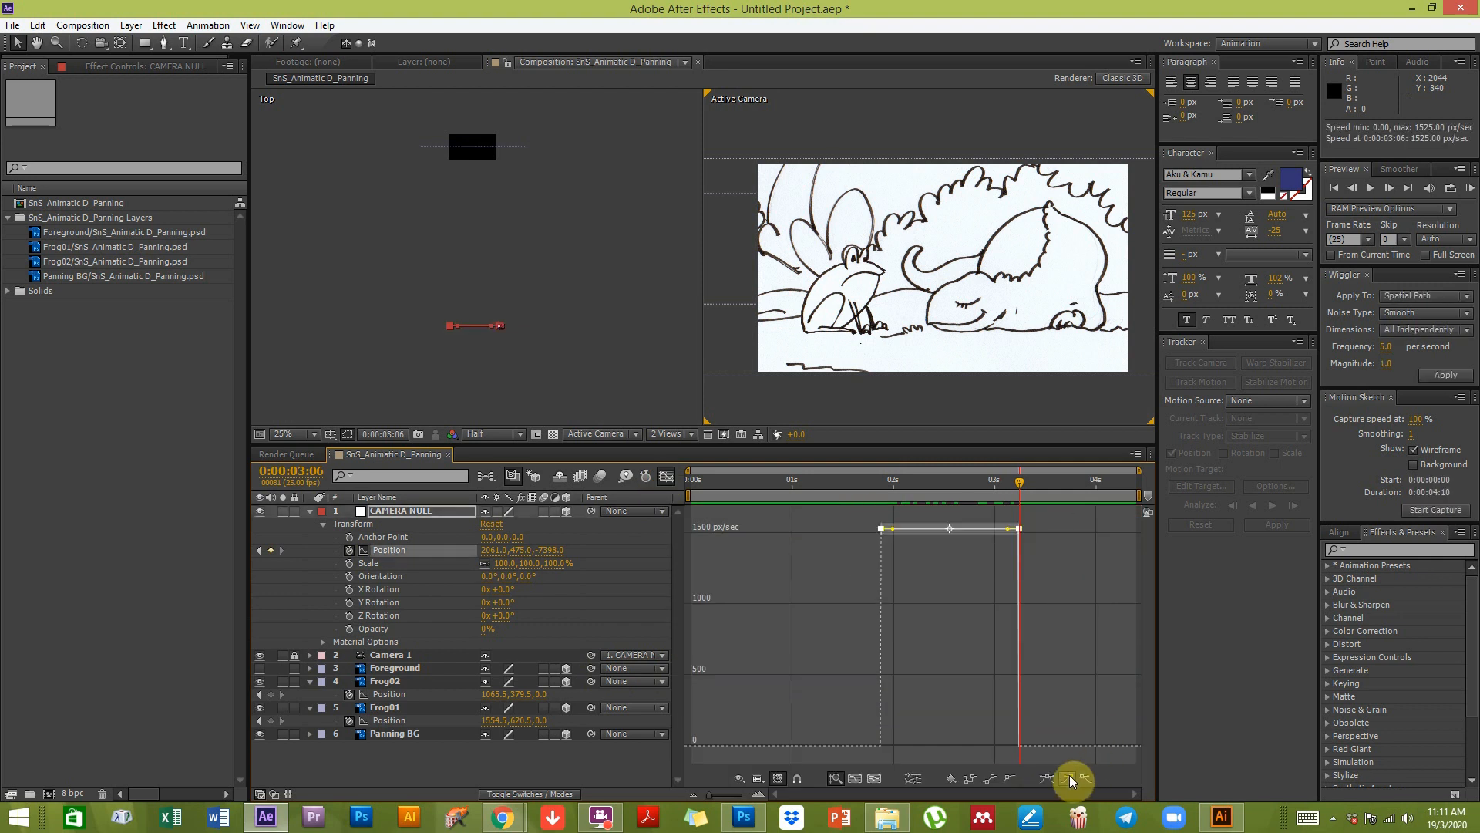
pyautogui.click(1049, 780)
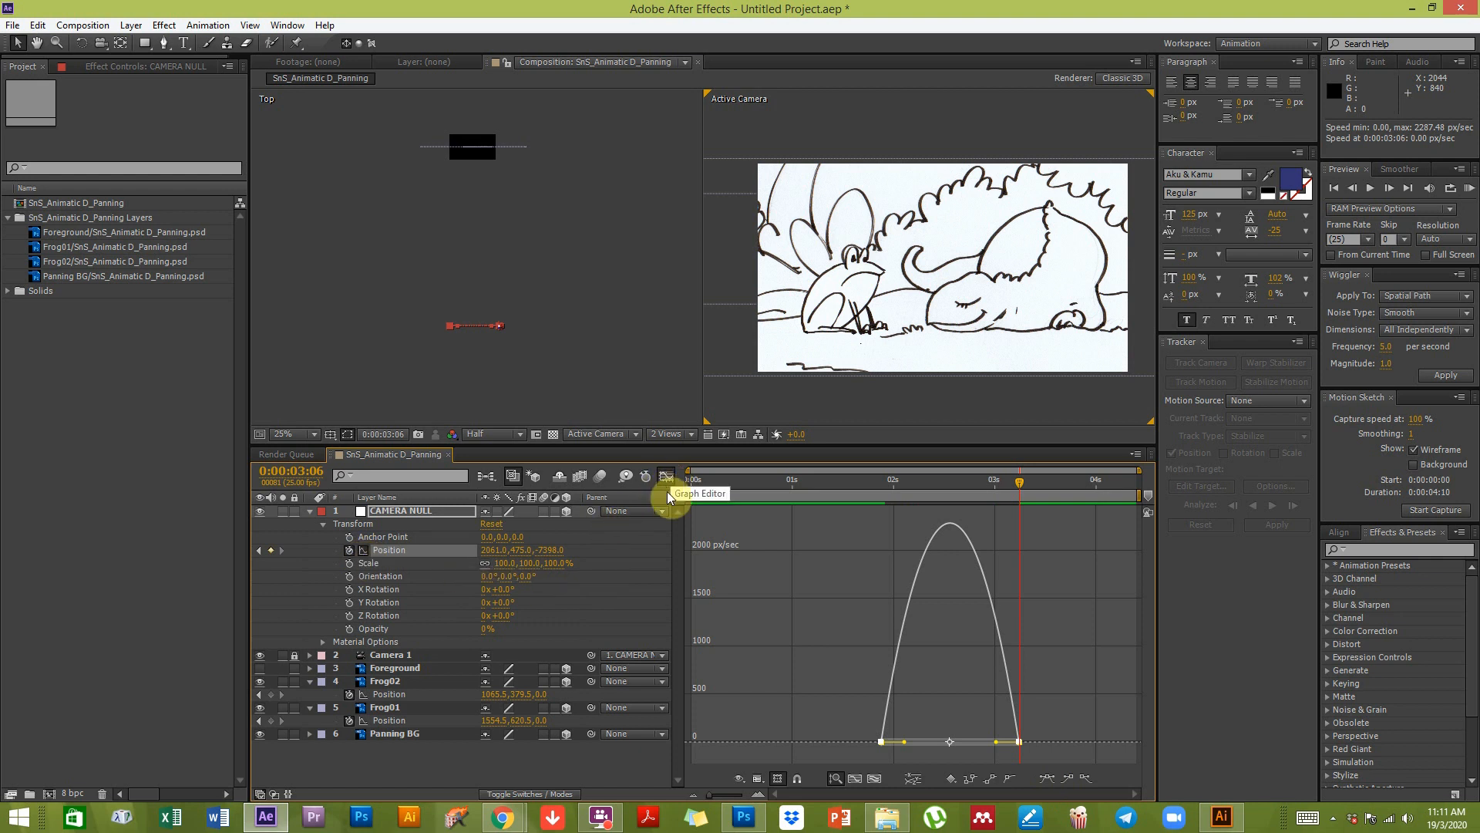
pyautogui.moveTo(996, 743); pyautogui.dragTo(927, 745)
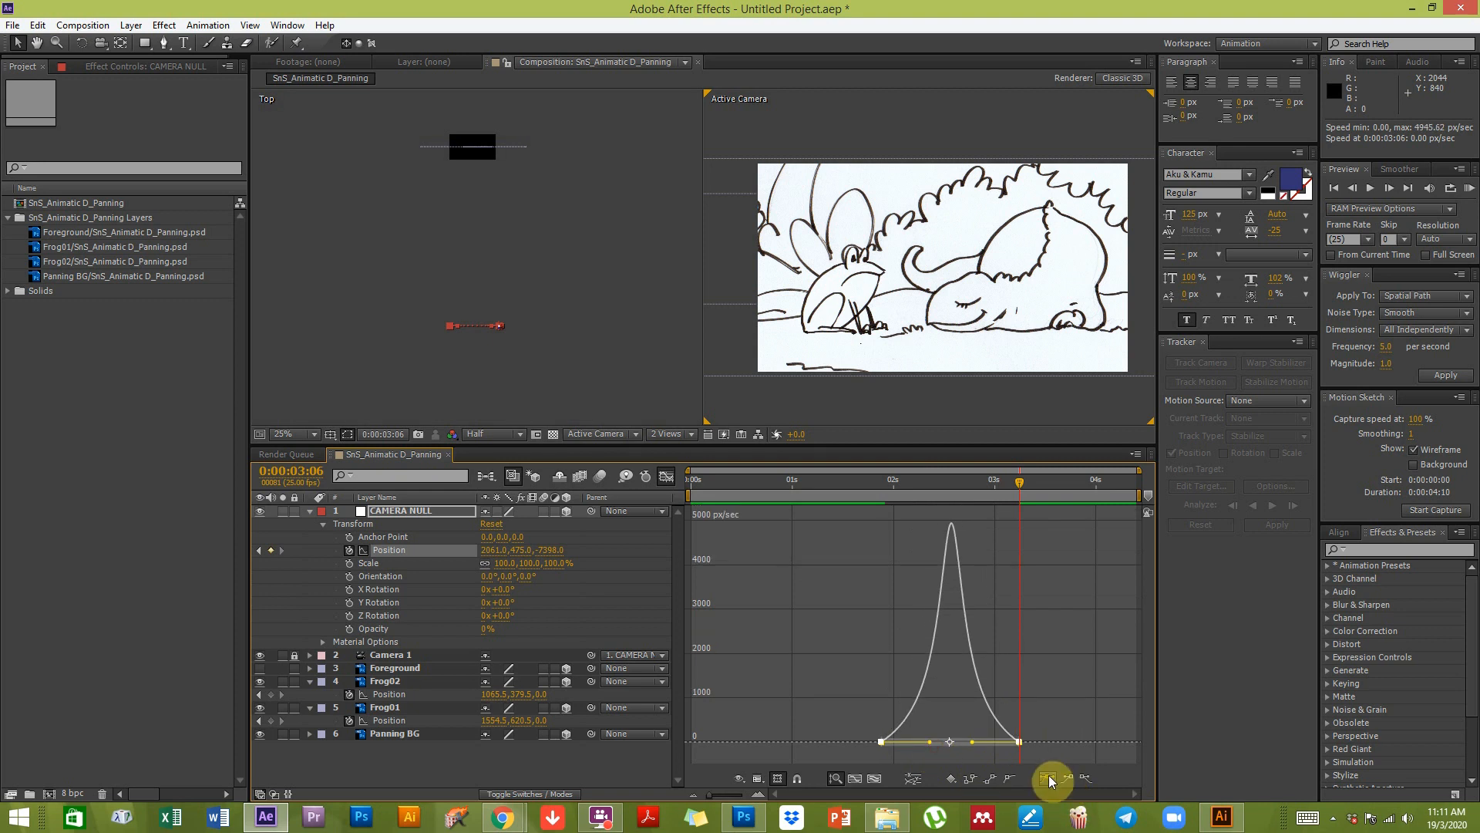
pyautogui.click(1066, 603)
# Step: Play a RAM preview of the eased pan, close the Graph Editor and deselect the layers
pyautogui.click(1470, 188)
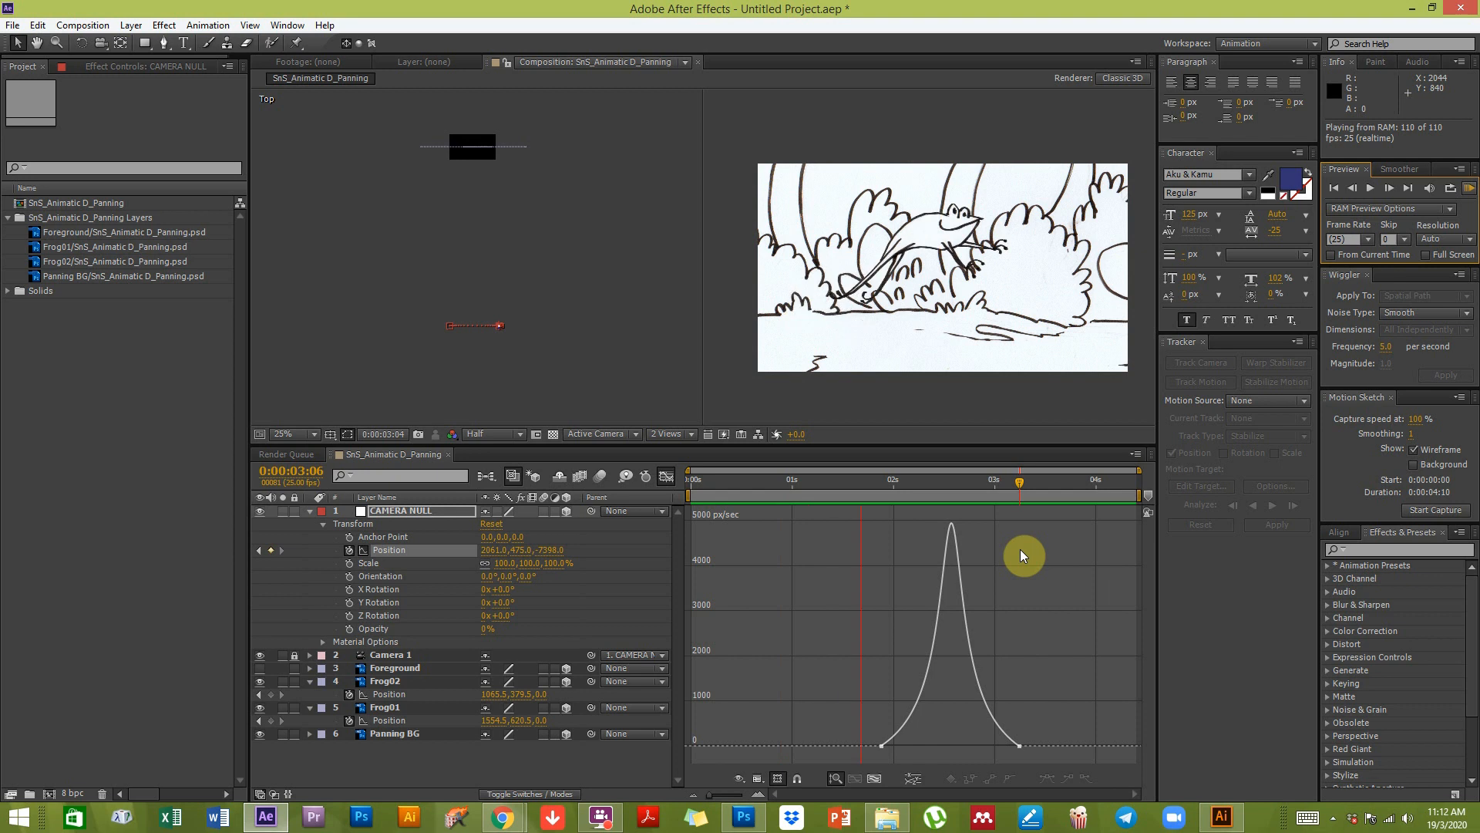
pyautogui.click(645, 345)
pyautogui.click(658, 477)
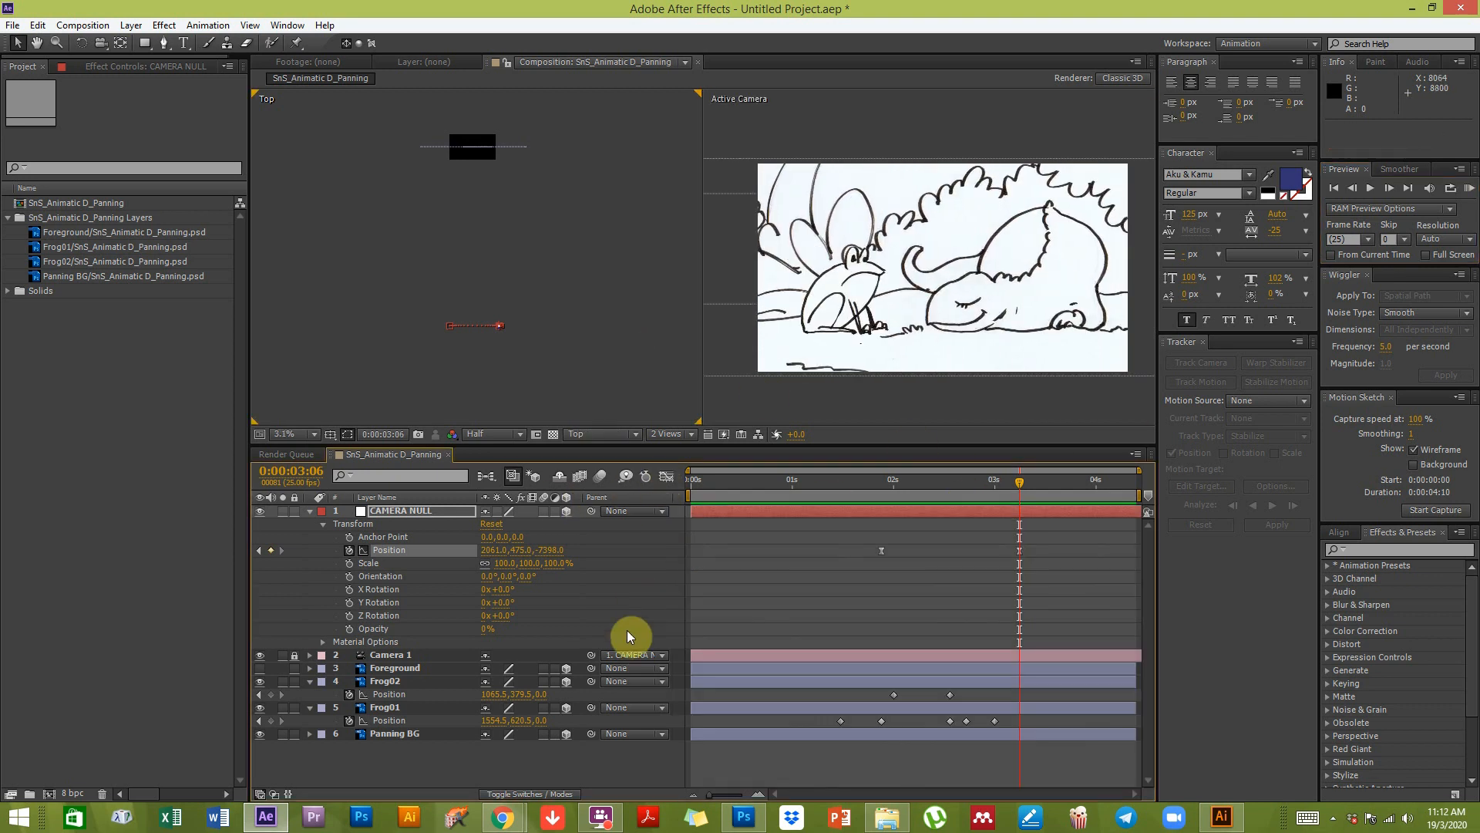
pyautogui.click(527, 765)
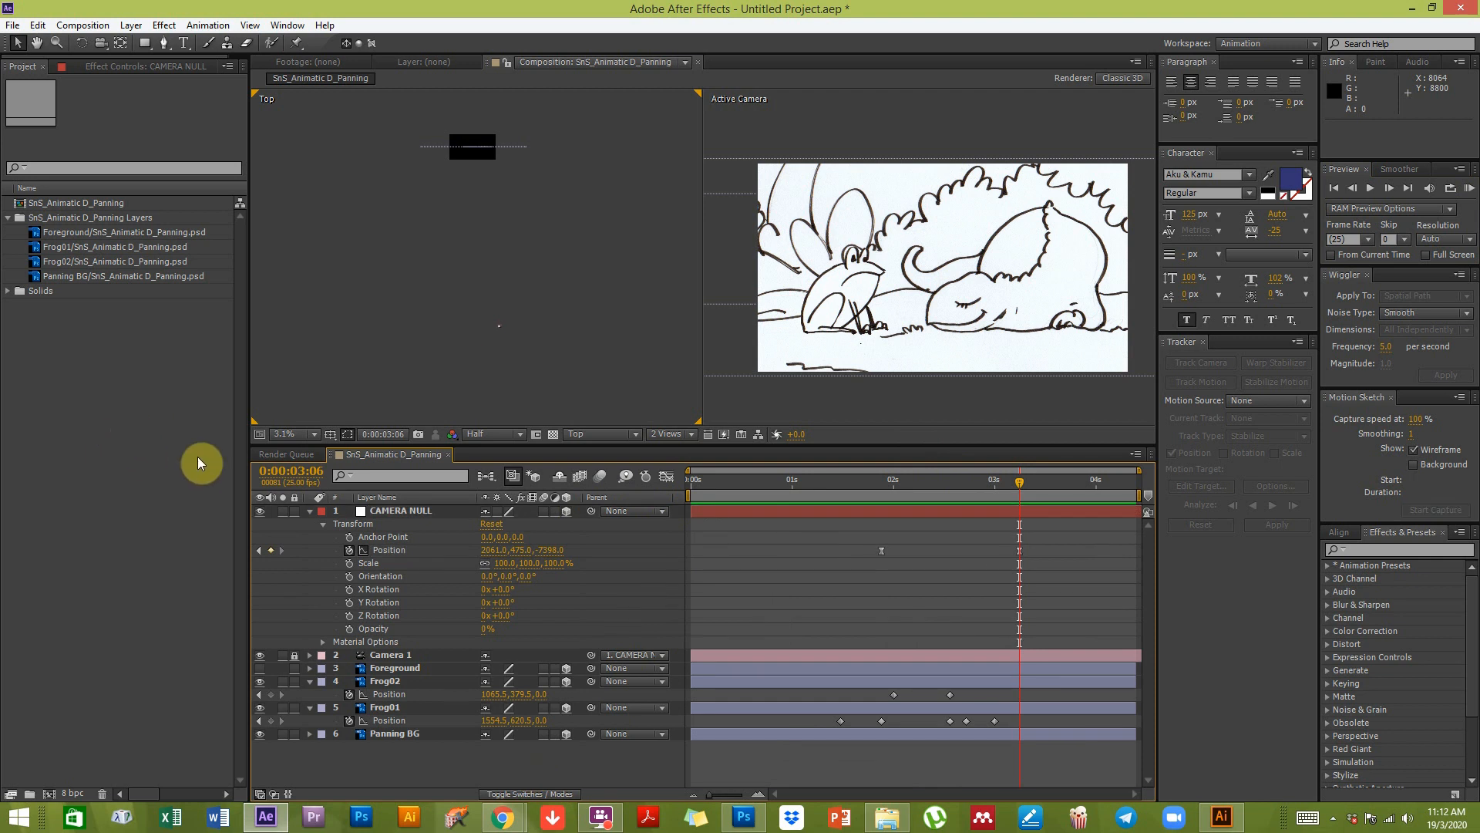
# Step: Add the Foreground/SnS_Animatic D_Panning.psd footage below Camera 1 as a 3D layer, and scrub through the pan to check its framing
pyautogui.click(173, 231)
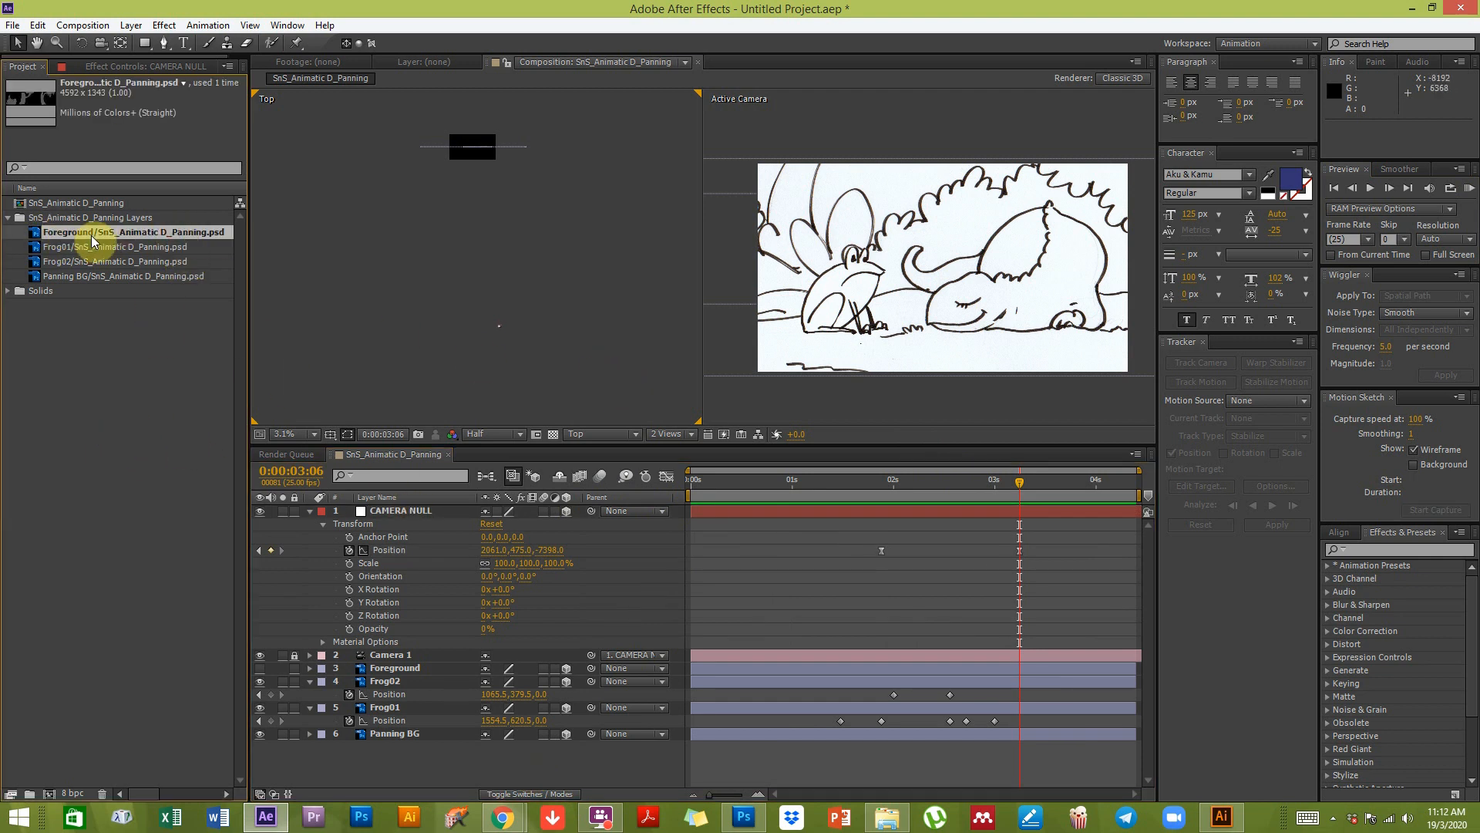
pyautogui.moveTo(91, 235); pyautogui.dragTo(411, 672)
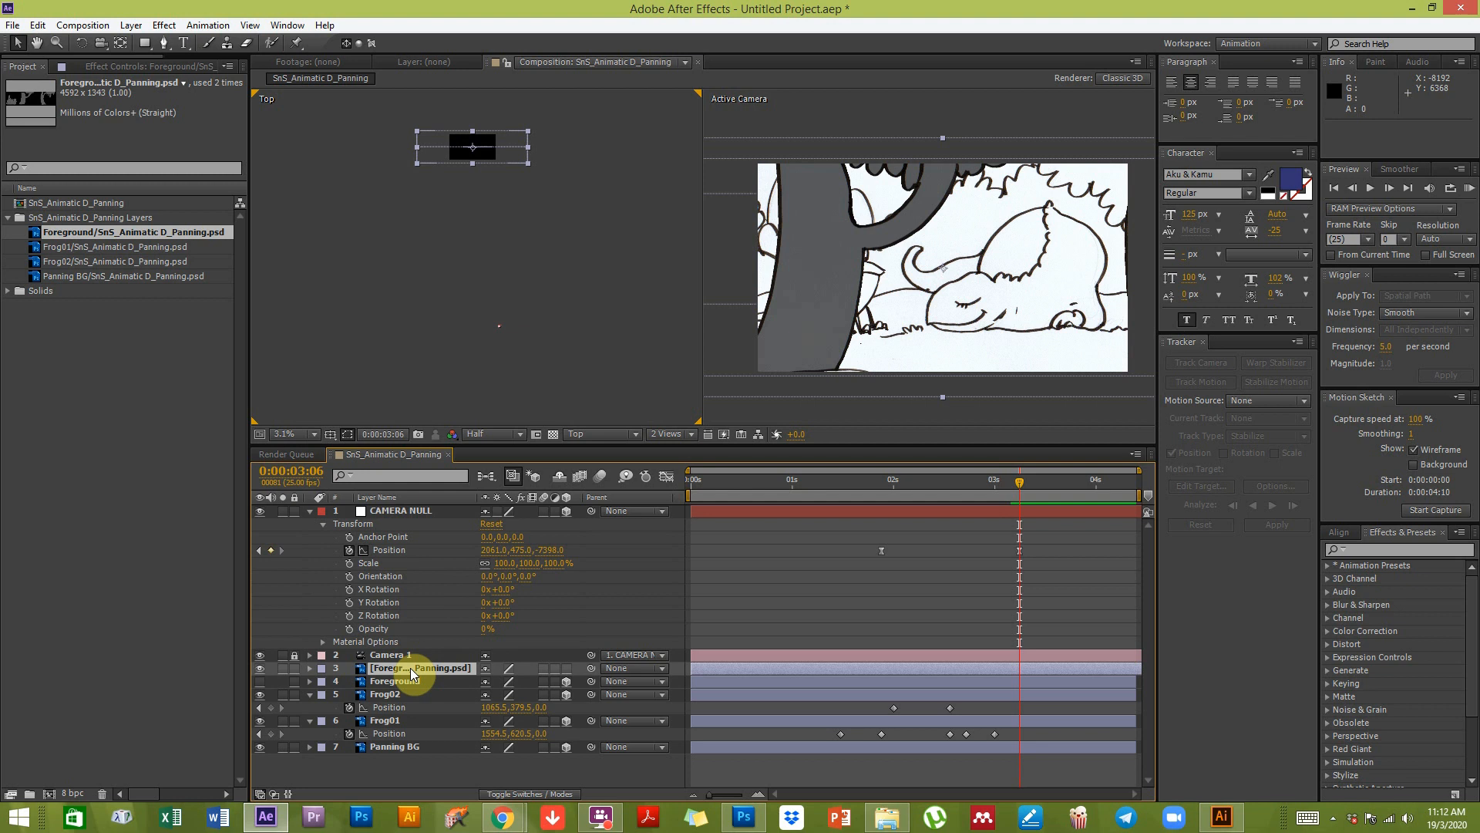
pyautogui.moveTo(738, 482)
pyautogui.mouseDown()
pyautogui.moveTo(706, 488)
pyautogui.moveTo(905, 469)
pyautogui.moveTo(1105, 480)
pyautogui.moveTo(742, 474)
pyautogui.mouseUp()
pyautogui.click(566, 670)
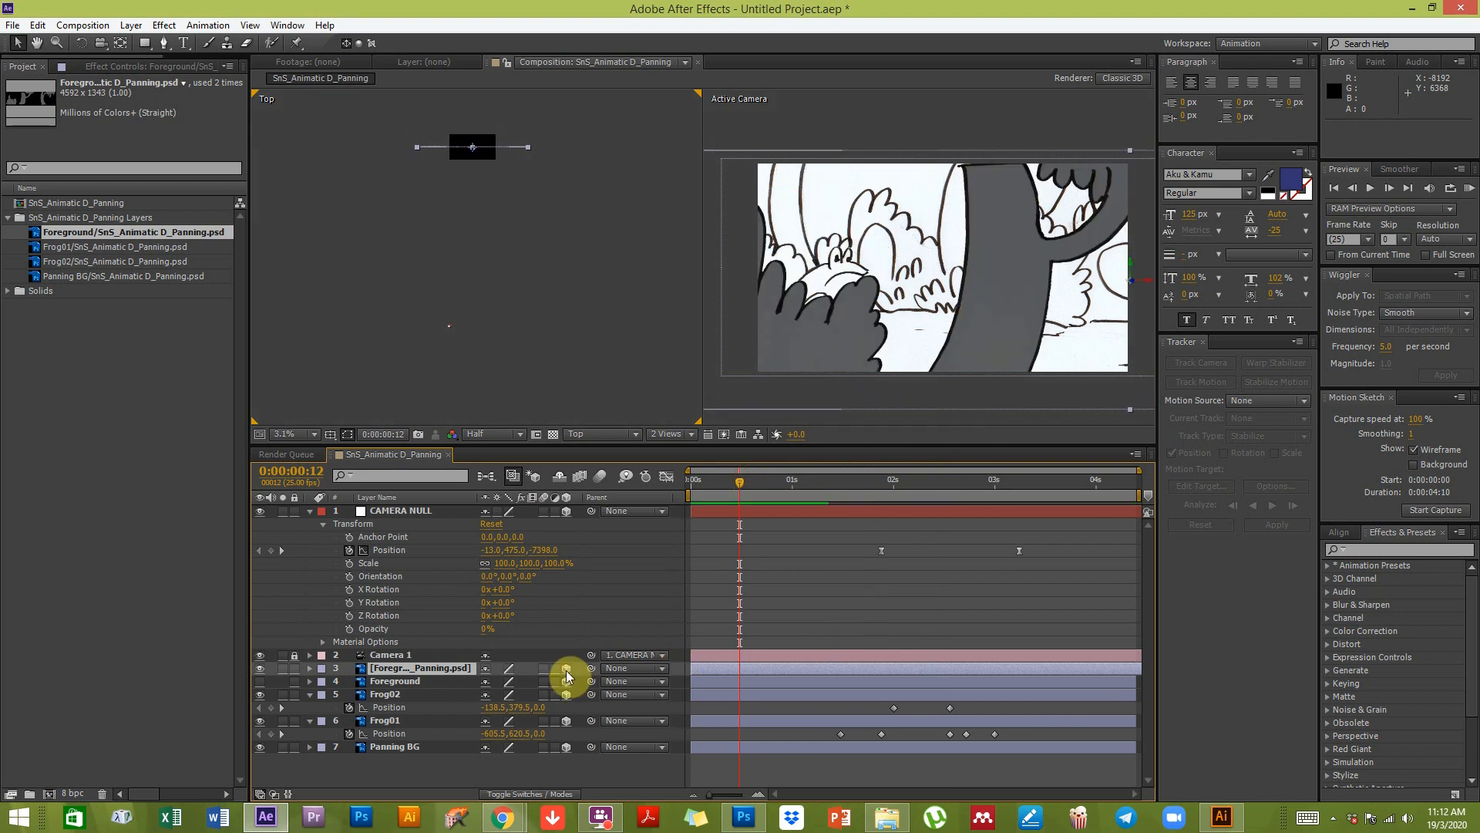
pyautogui.moveTo(696, 484); pyautogui.dragTo(1000, 474)
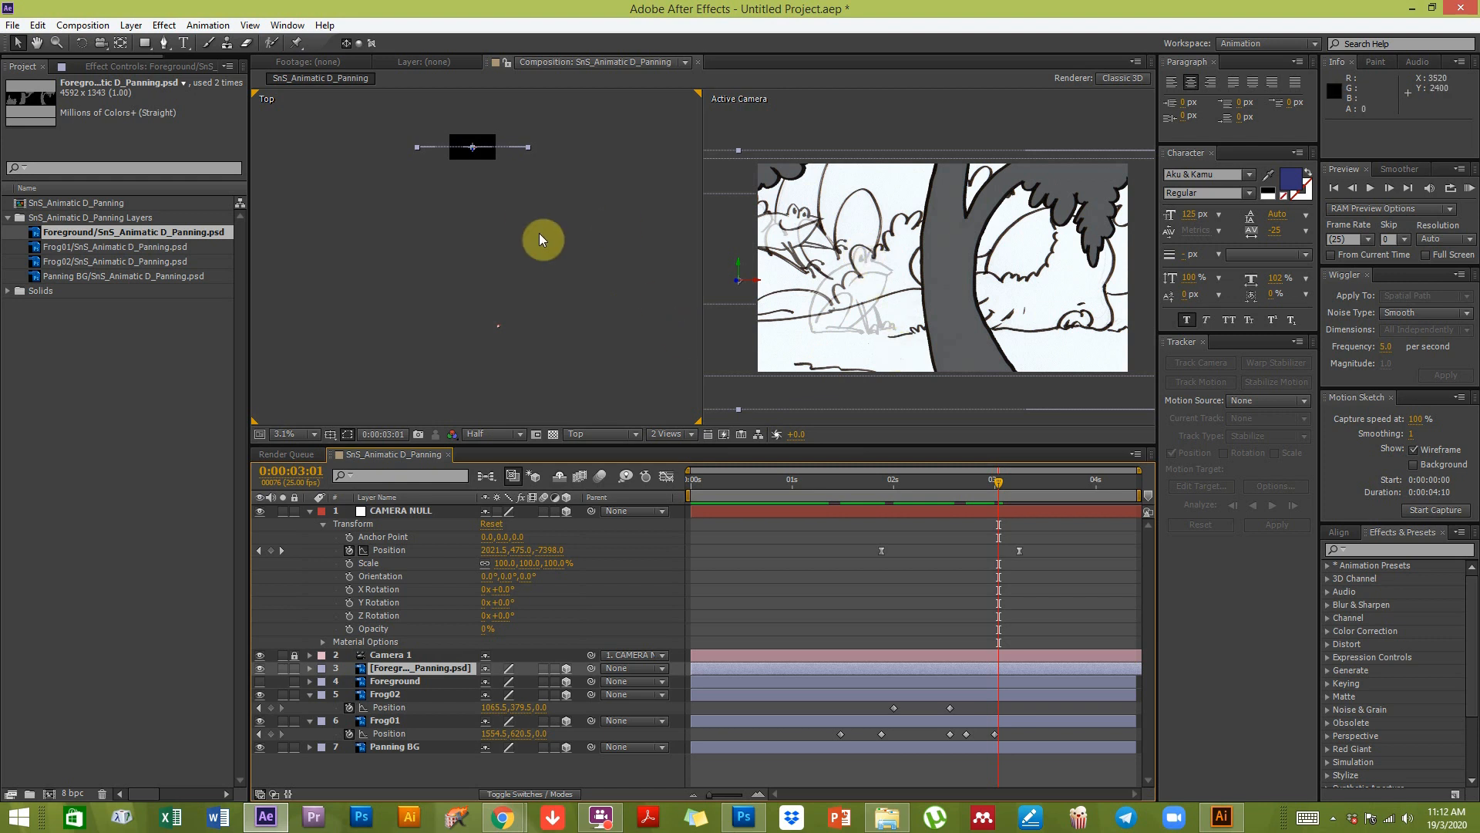
pyautogui.moveTo(978, 478); pyautogui.dragTo(1021, 478)
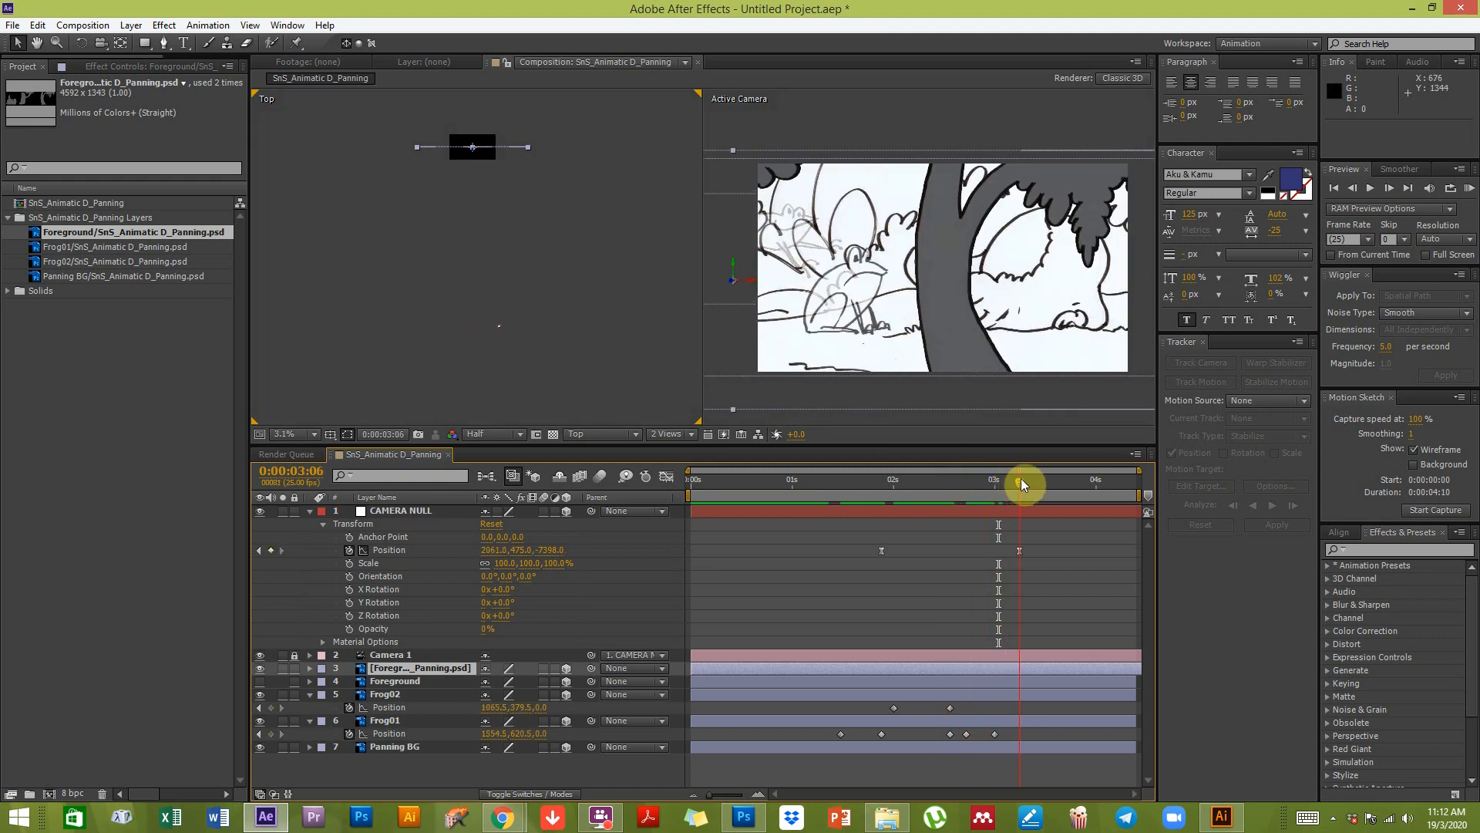
# Step: At 0:00:03:08, pull the new foreground layer toward the camera in the Top view to a Z position of about -1464
pyautogui.click(1027, 484)
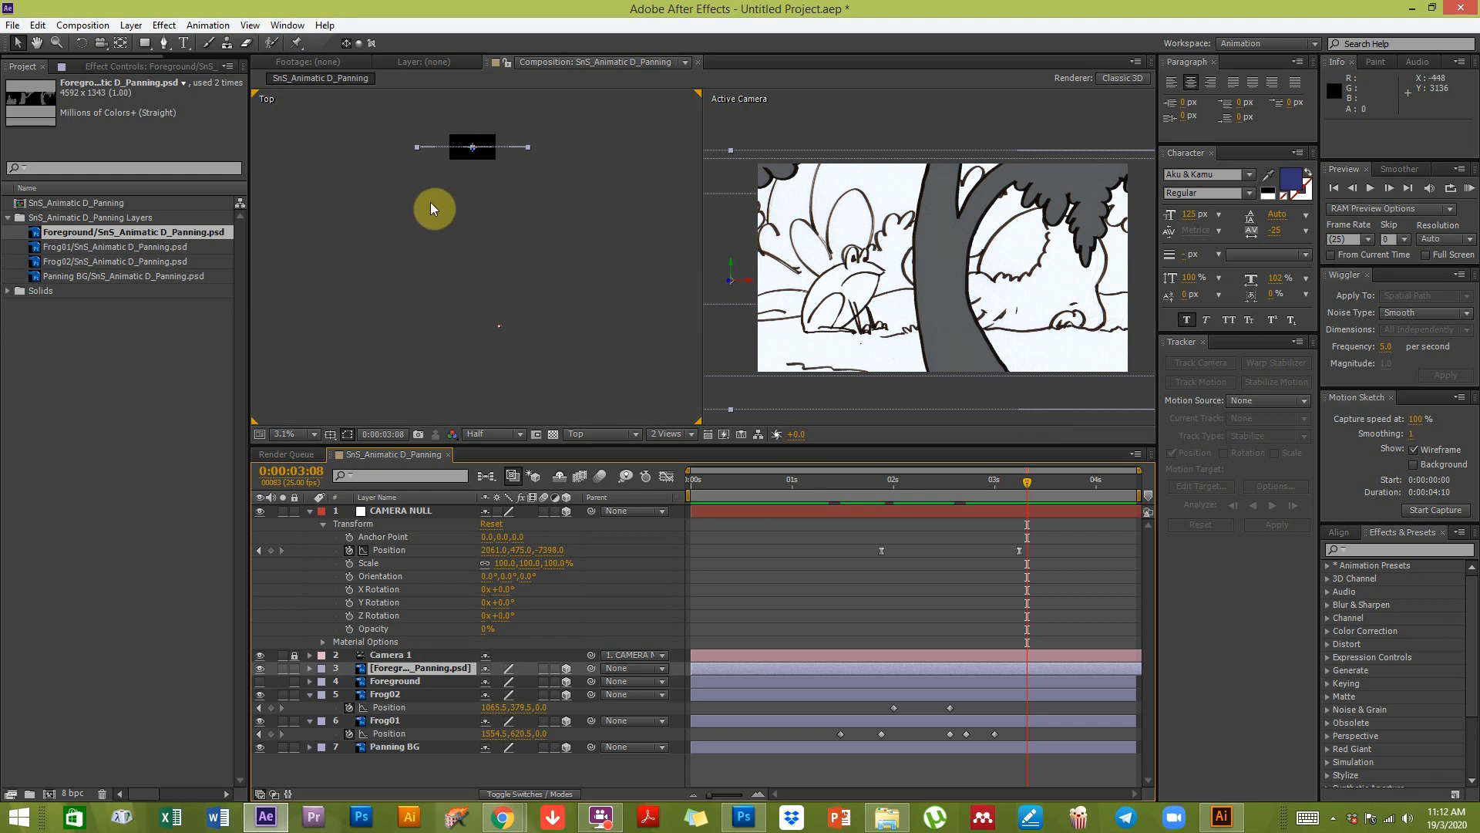
pyautogui.scroll(1, 467, 181)
pyautogui.scroll(-1, 489, 196)
pyautogui.moveTo(490, 171); pyautogui.dragTo(505, 251)
pyautogui.scroll(1, 506, 252)
pyautogui.scroll(1, 507, 252)
pyautogui.moveTo(542, 168); pyautogui.dragTo(491, 331)
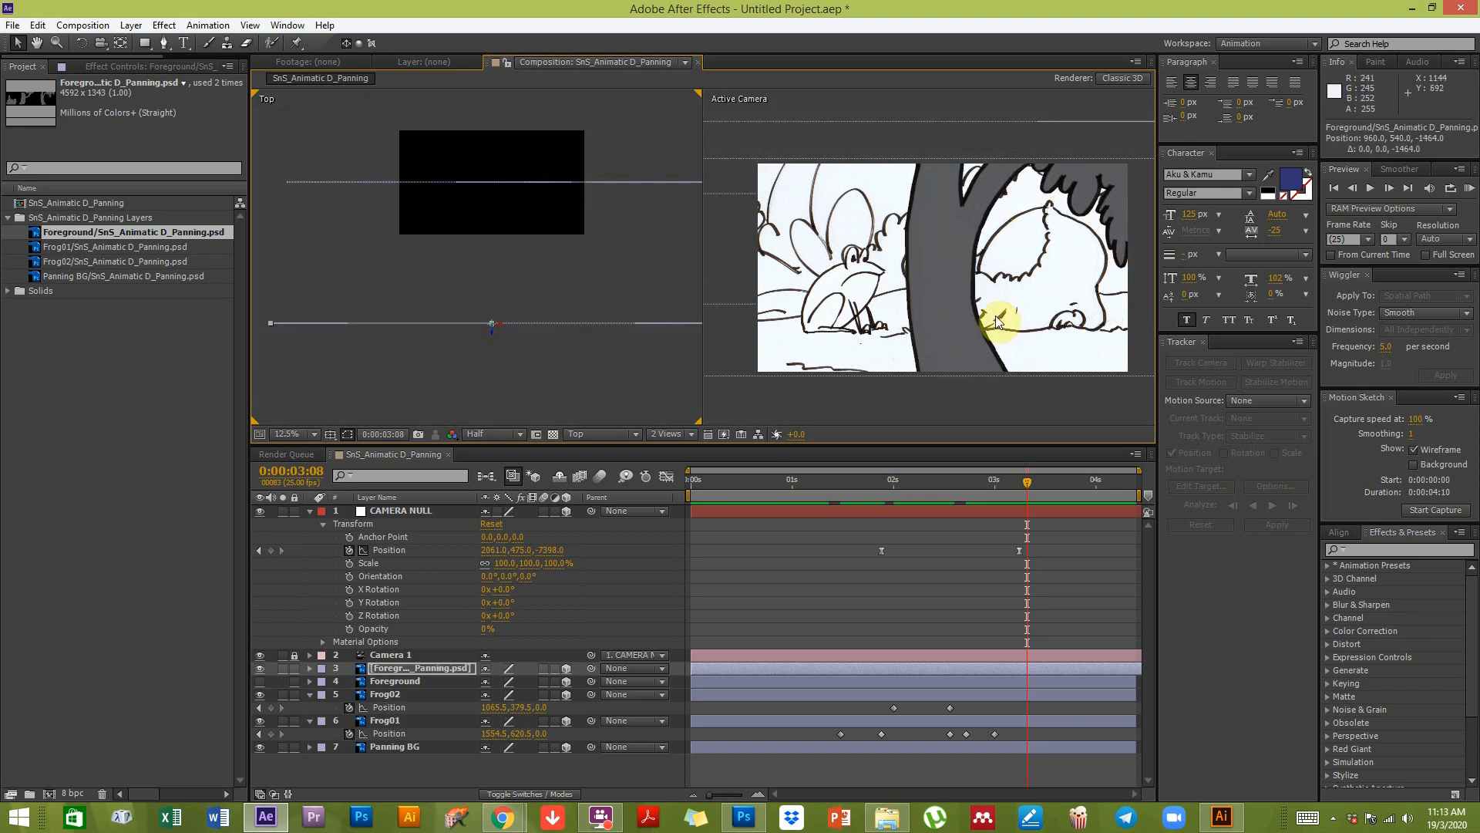
# Step: Scale the foreground layer to 77% and reposition it in the camera view to about 1781, 479 so its trees frame the shot
pyautogui.press('s')
pyautogui.moveTo(510, 682); pyautogui.dragTo(491, 683)
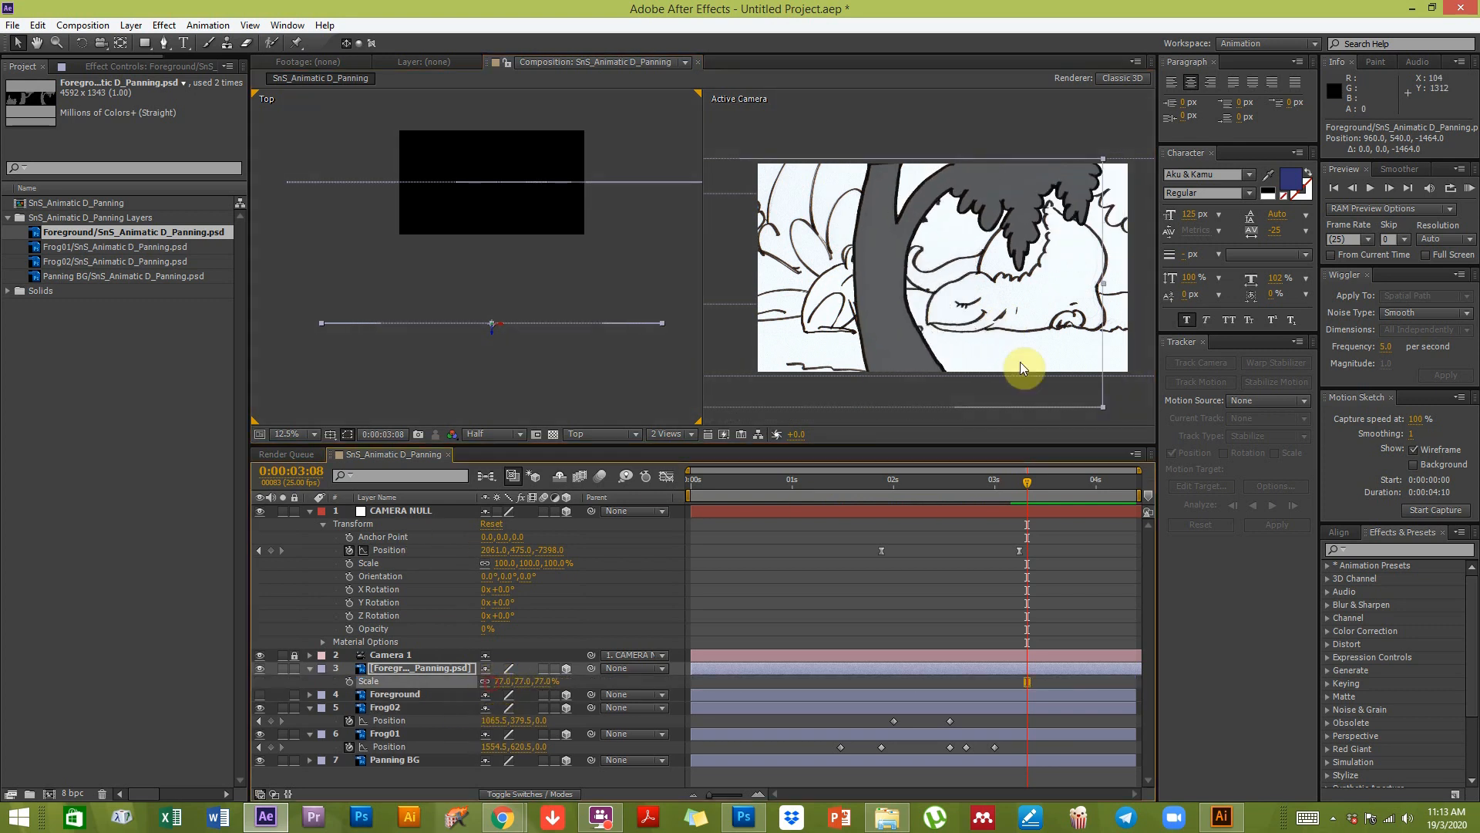
pyautogui.moveTo(905, 308); pyautogui.dragTo(1024, 322)
pyautogui.moveTo(832, 282); pyautogui.dragTo(846, 301)
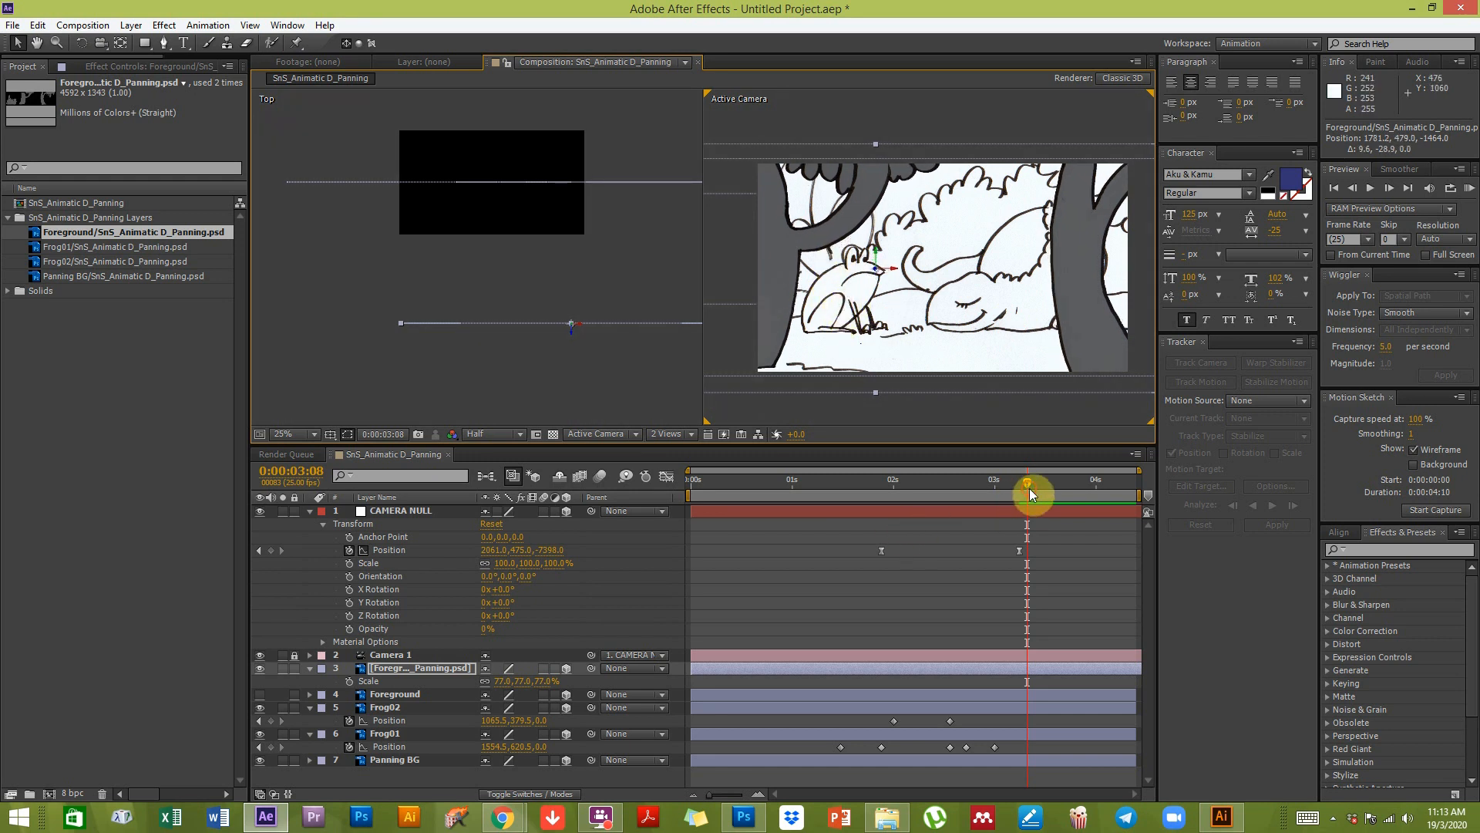
# Step: At 0:00:02:20, lower the foreground layer to about 1775, 511, scale it to 84%, and scrub back to check coverage
pyautogui.moveTo(1029, 489); pyautogui.dragTo(978, 491)
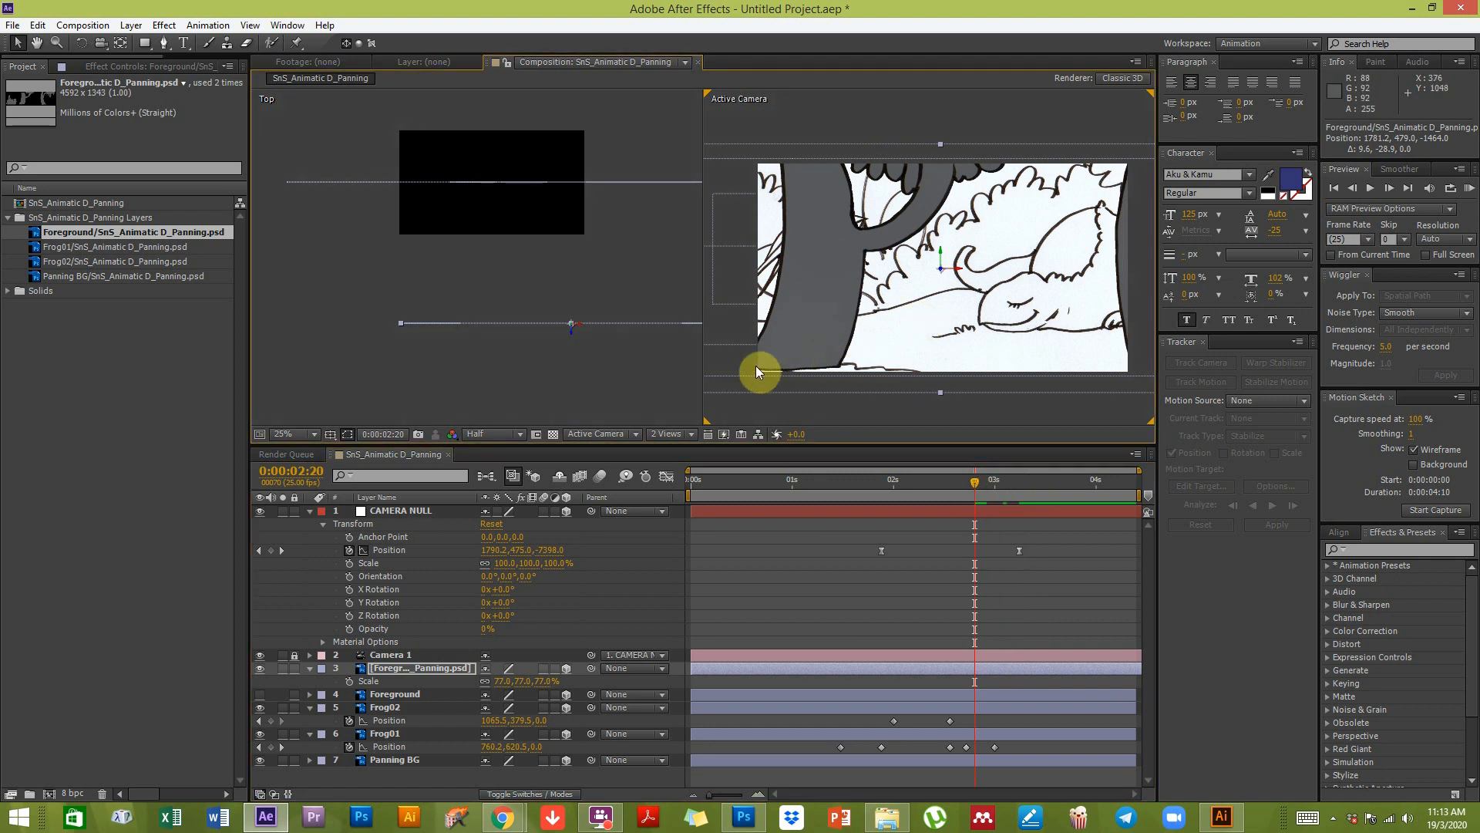
pyautogui.moveTo(900, 337); pyautogui.dragTo(903, 347)
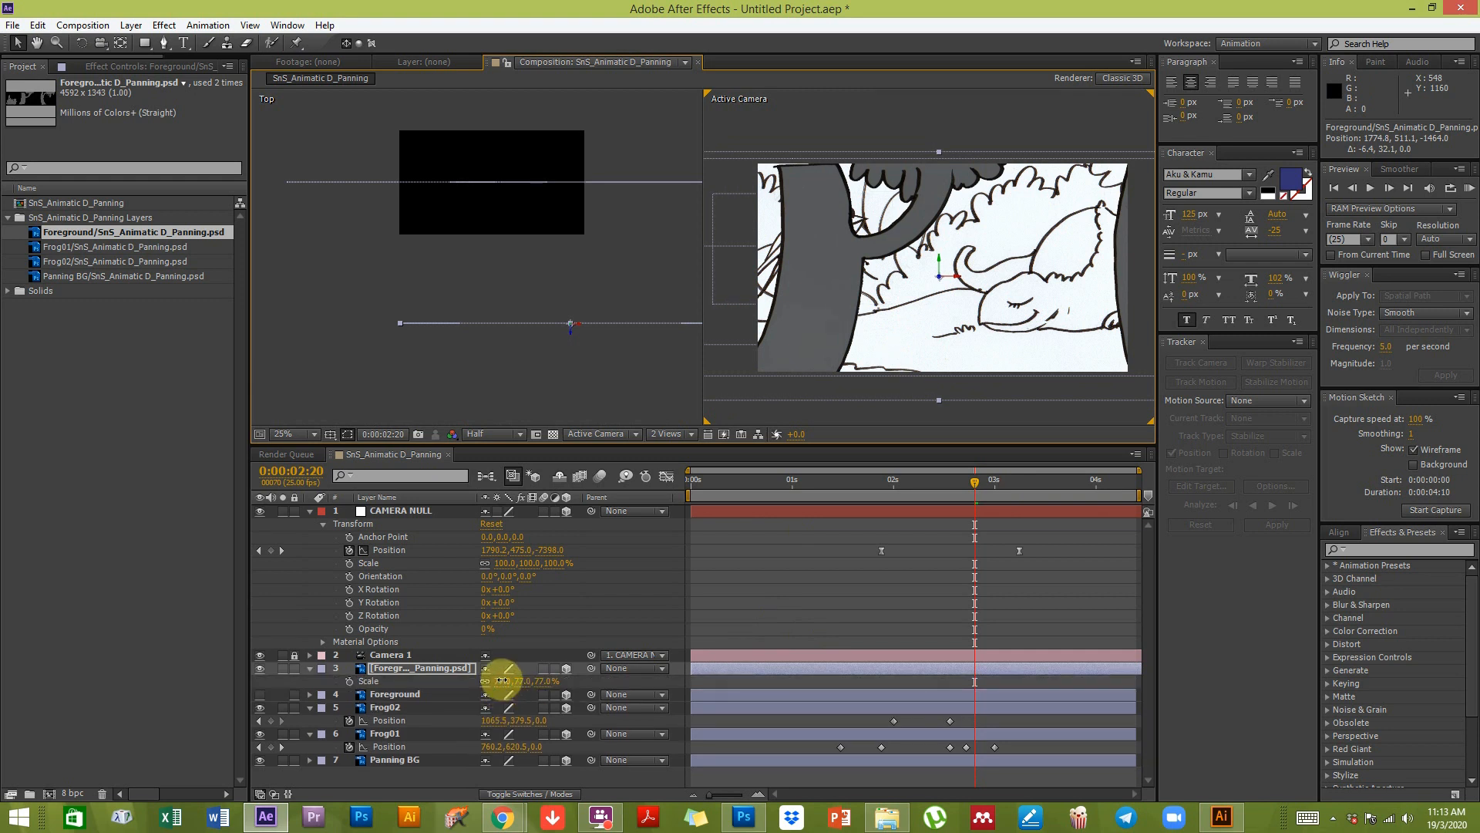
pyautogui.moveTo(501, 681); pyautogui.dragTo(505, 679)
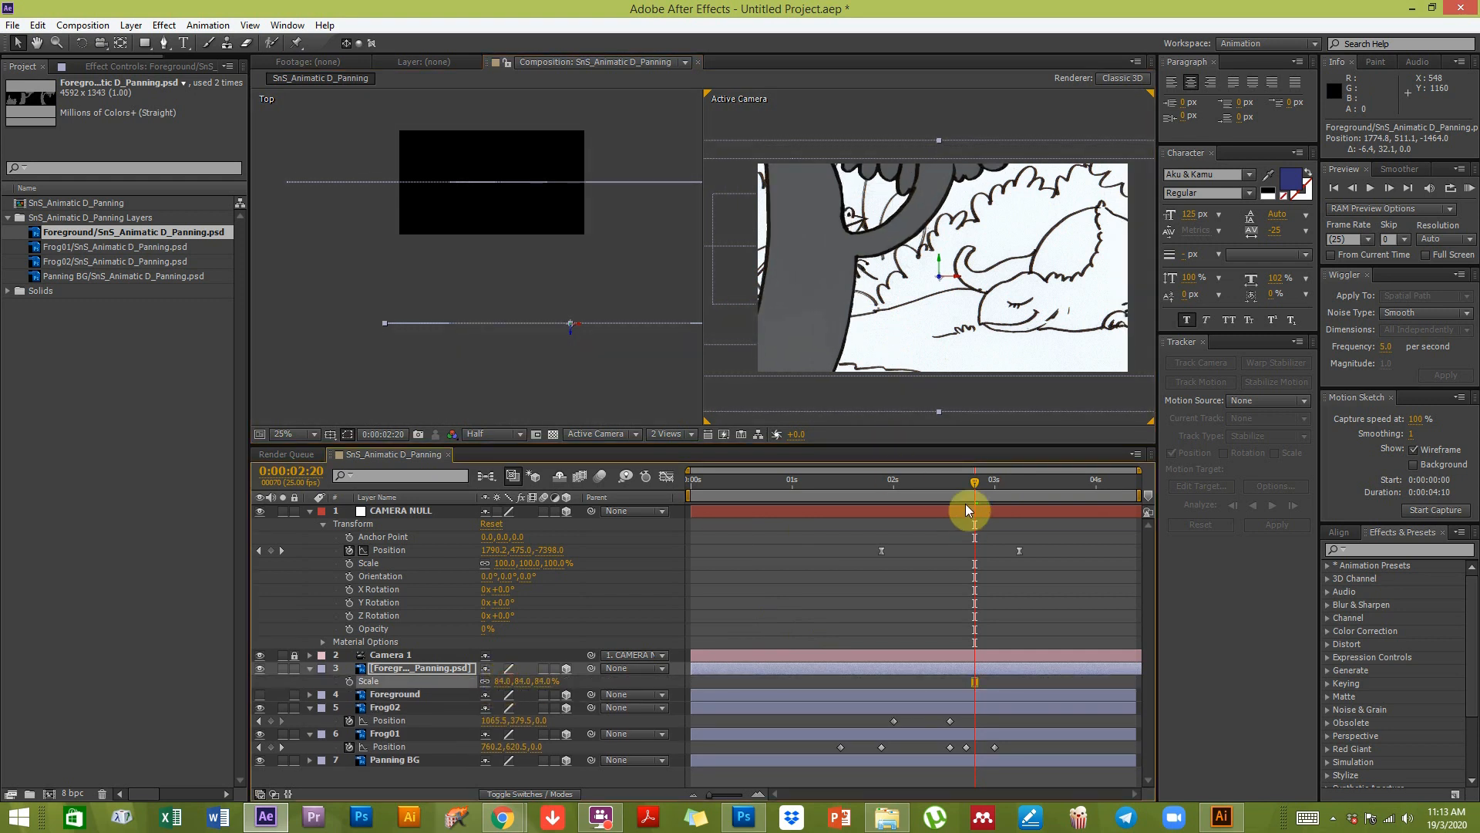
pyautogui.moveTo(982, 480); pyautogui.dragTo(831, 498)
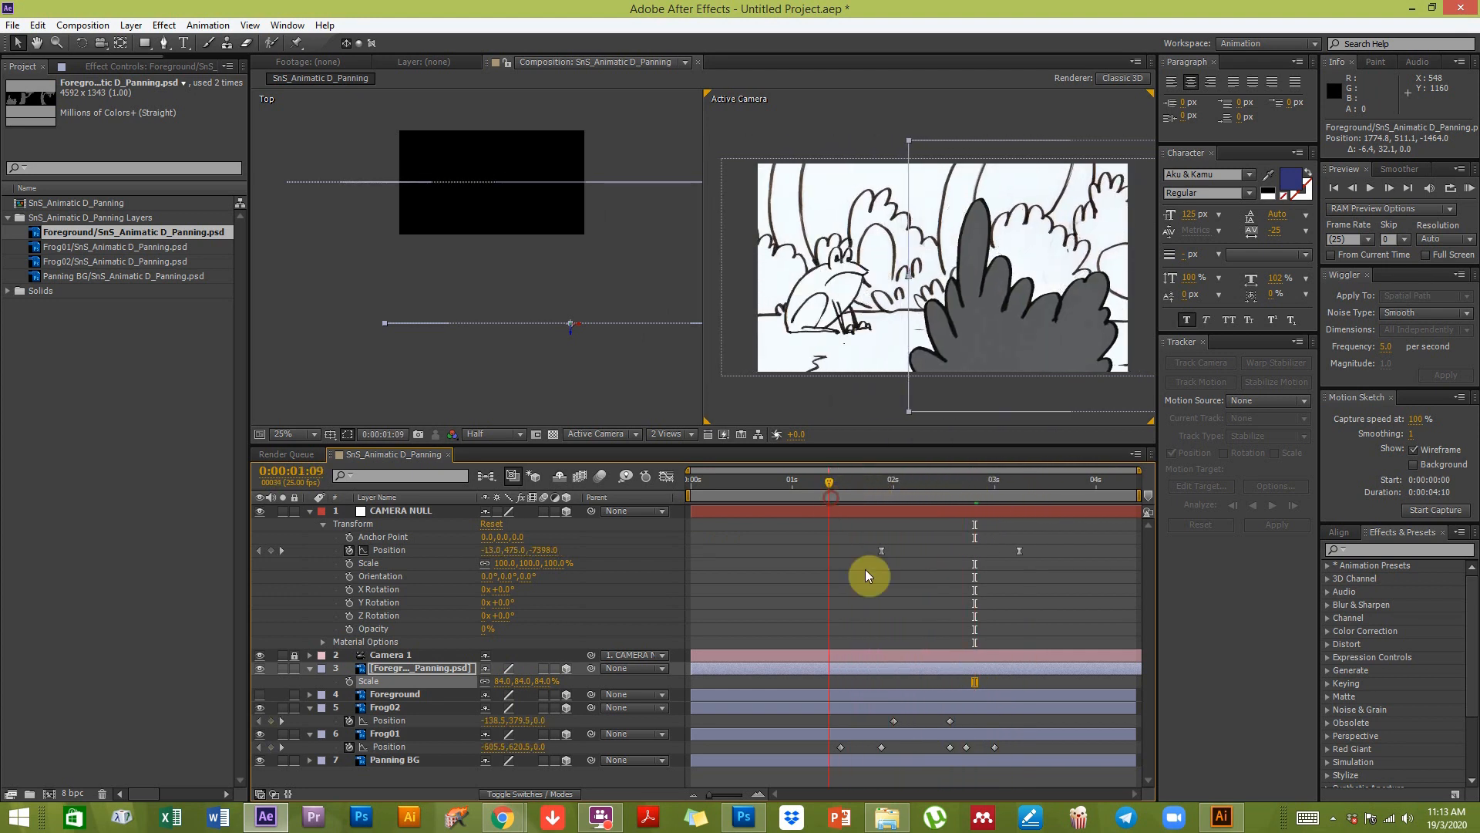
# Step: Return to the first frame and delete the old hidden Foreground layer above Frog02
pyautogui.click(788, 404)
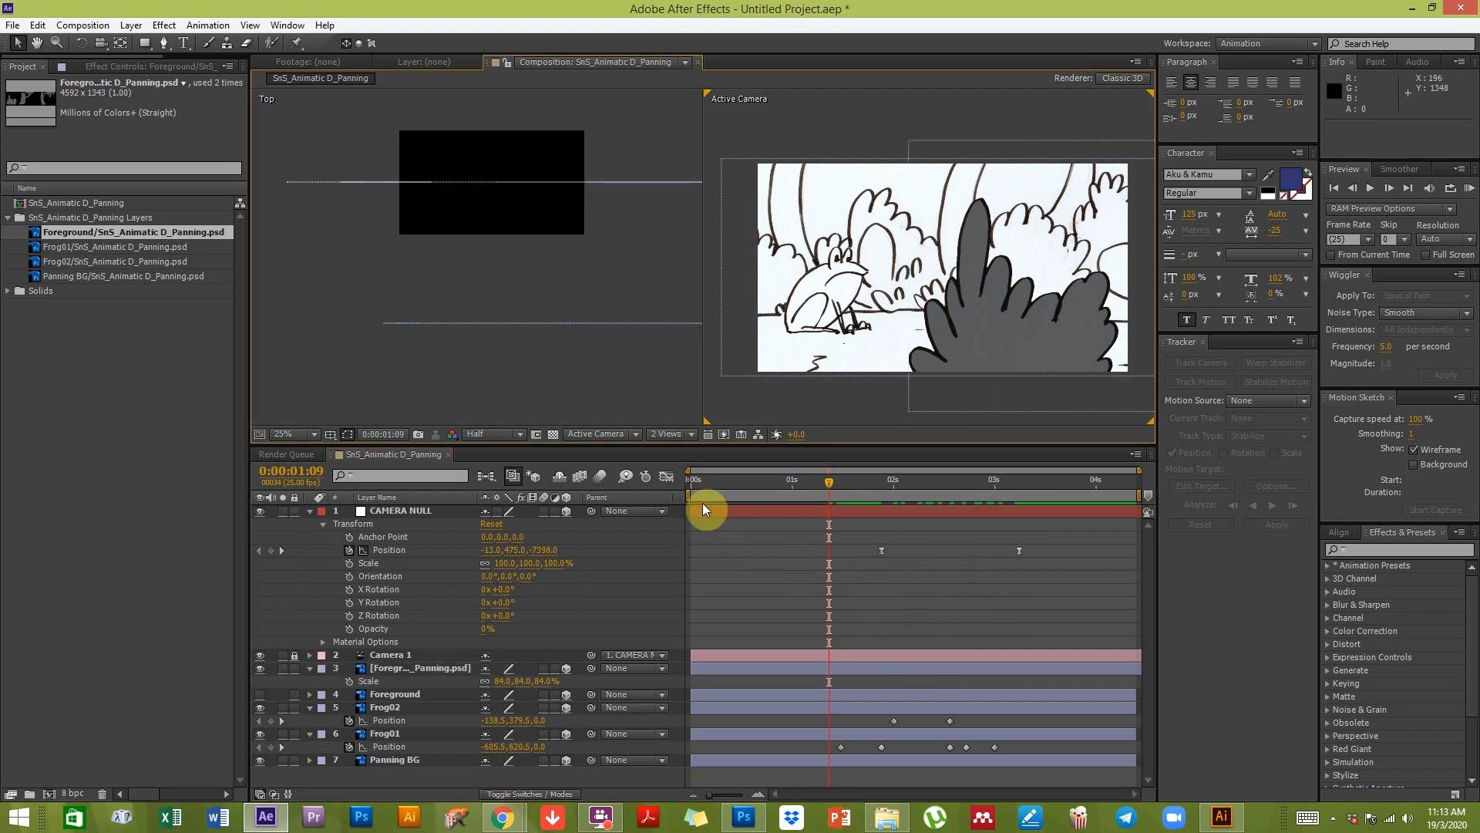
pyautogui.click(689, 486)
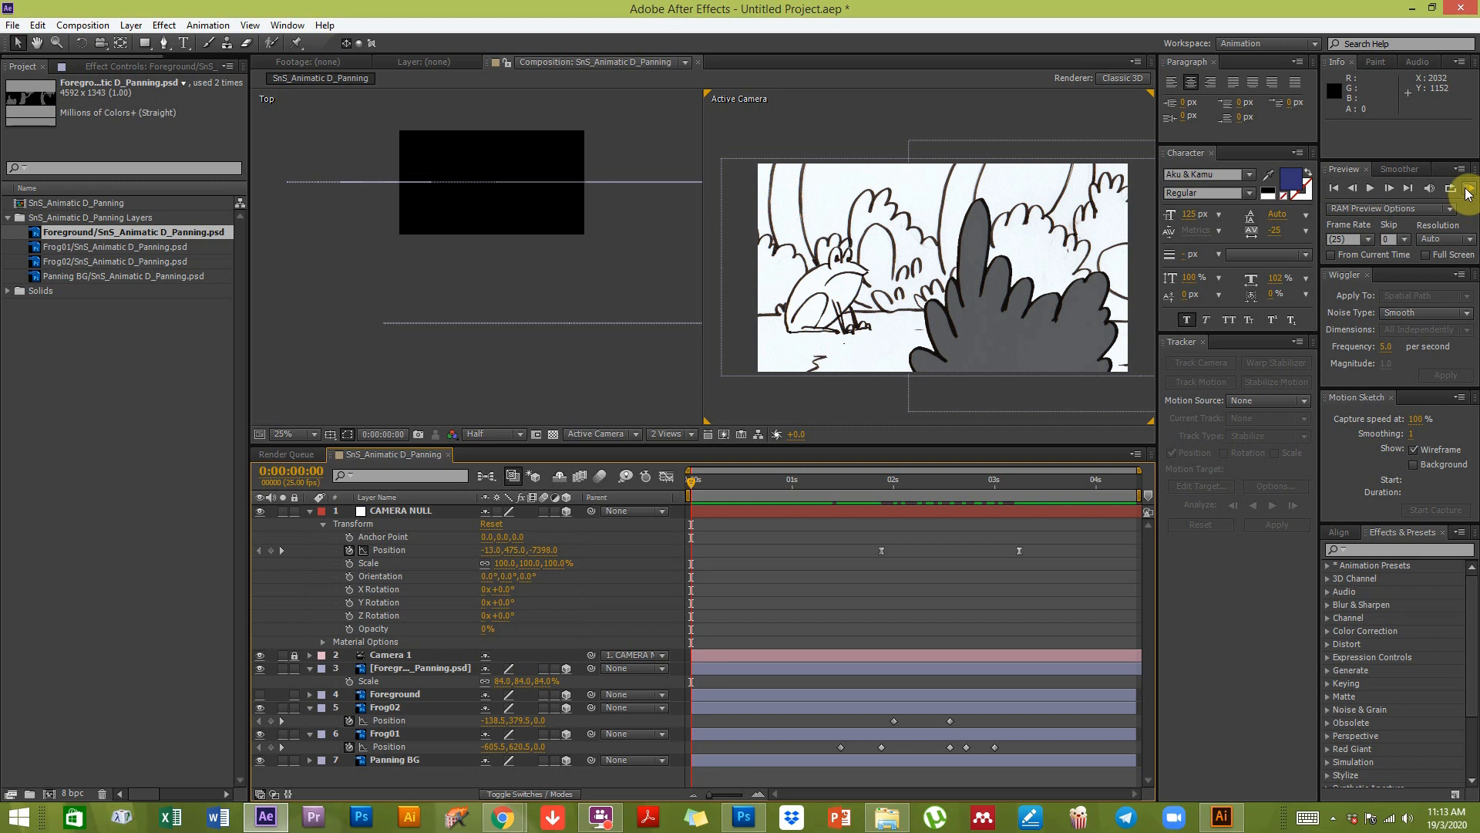
pyautogui.click(539, 323)
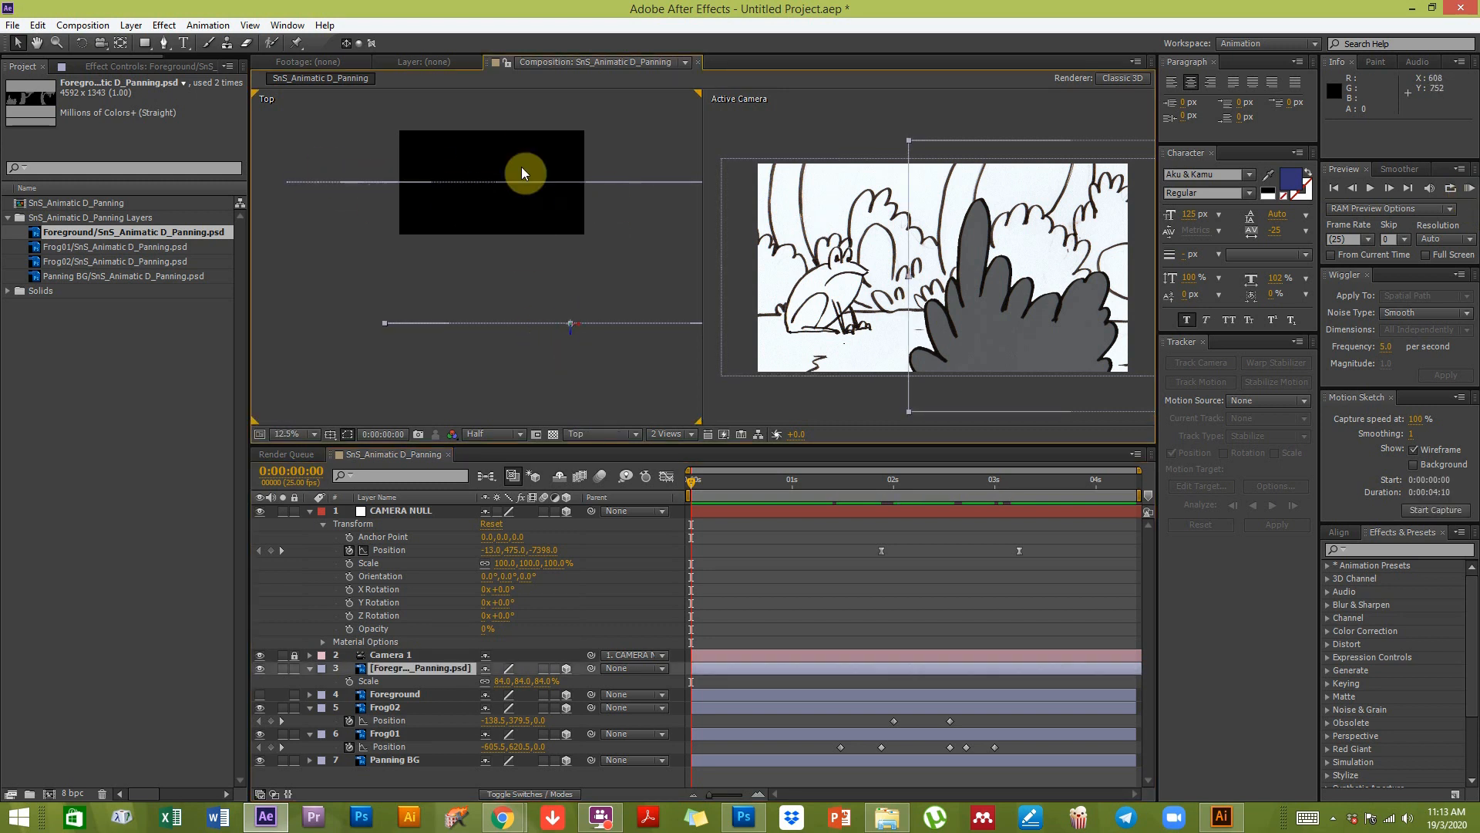
pyautogui.click(386, 695)
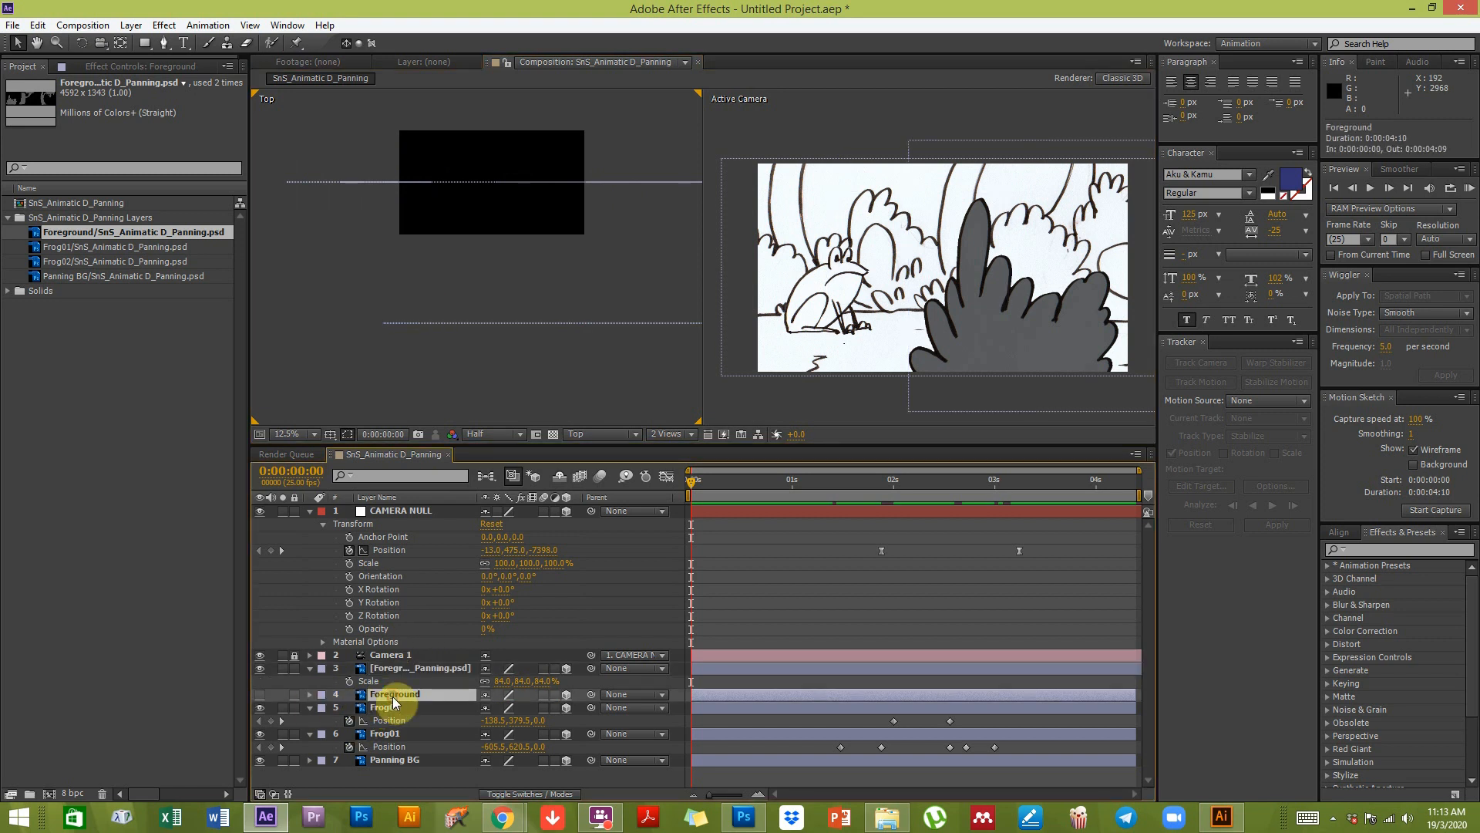
pyautogui.press('Delete')
# Step: Select the Frog02, Frog01 and Panning BG layers to compare their depth in the Top view, and deselect them
pyautogui.click(392, 696)
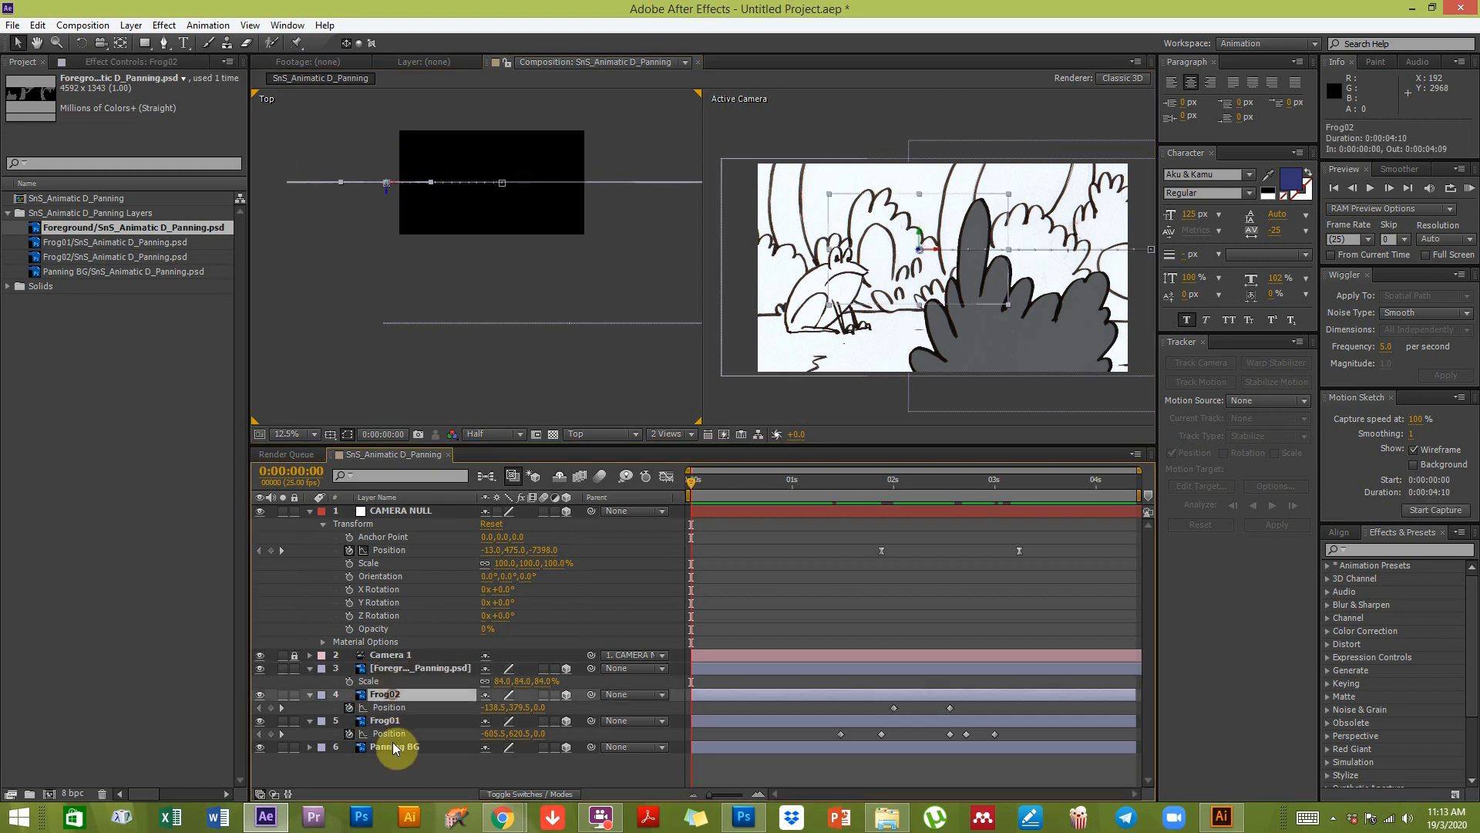
pyautogui.keyDown('shift'); pyautogui.click(395, 746); pyautogui.keyUp('shift')
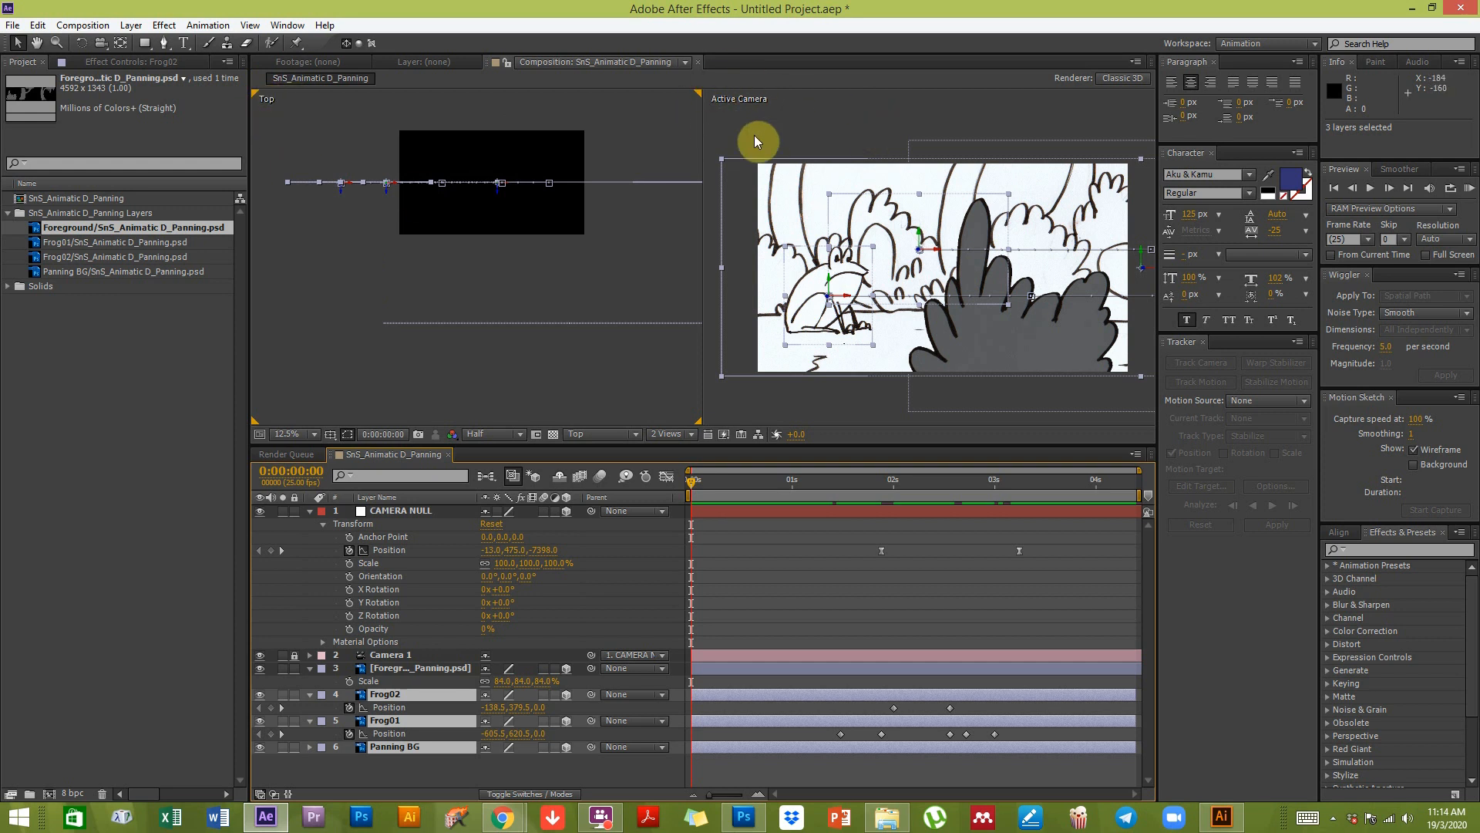
pyautogui.click(304, 115)
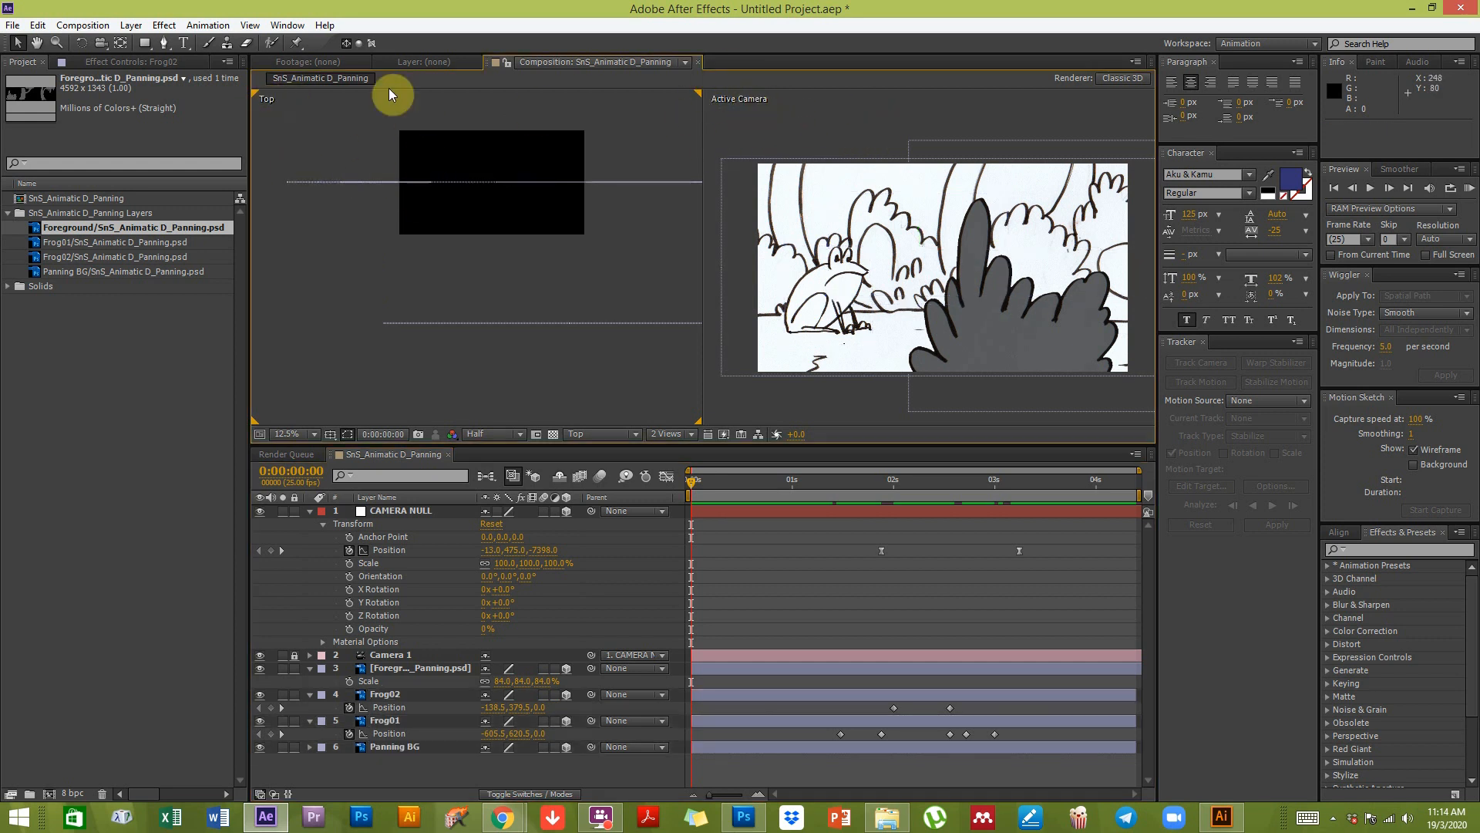
# Step: Examine the spacing between the background and foreground layers in Custom View 1 and the Left view
pyautogui.click(604, 436)
pyautogui.click(650, 603)
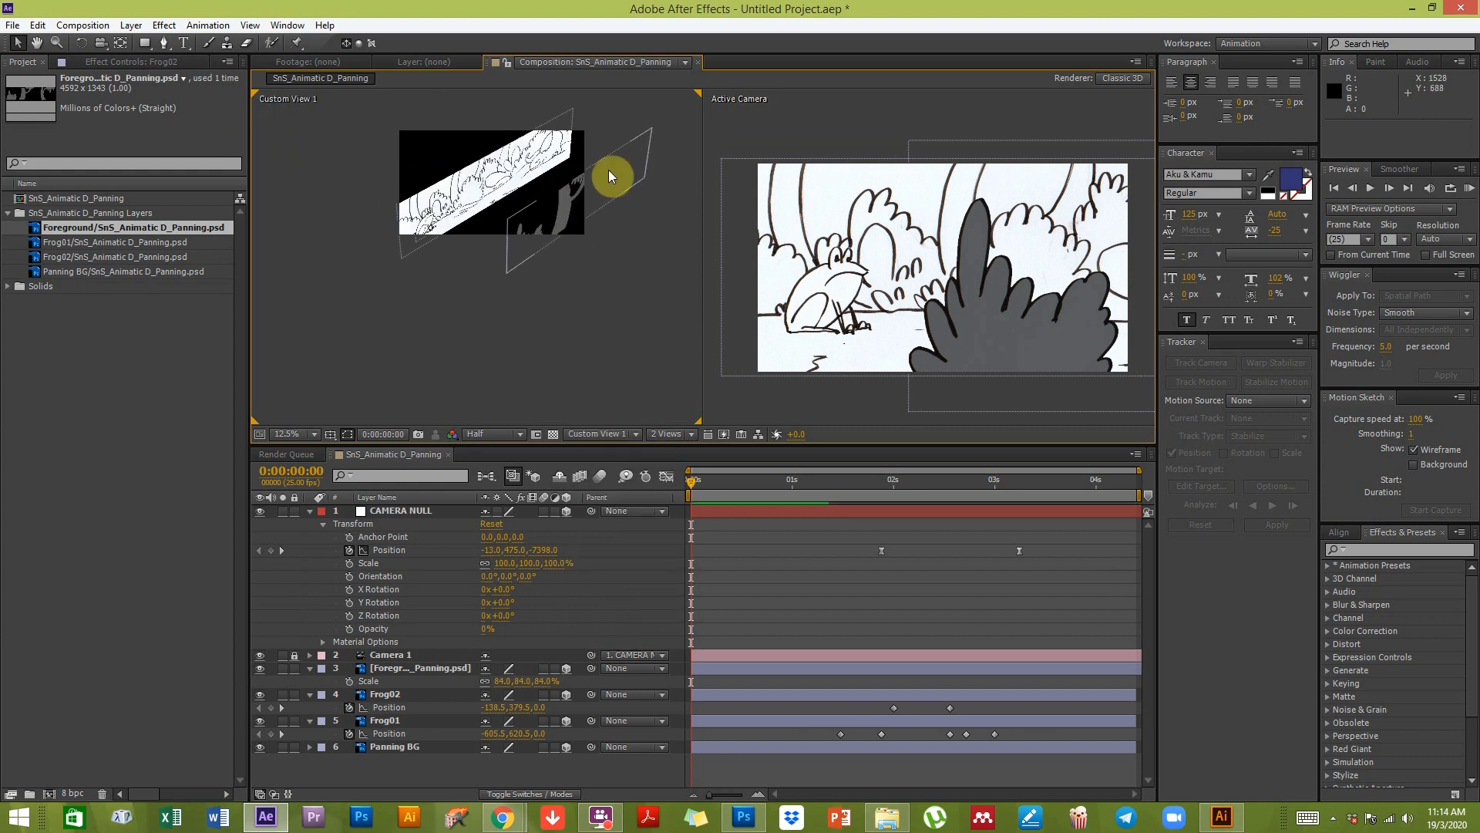
pyautogui.scroll(3, 540, 247)
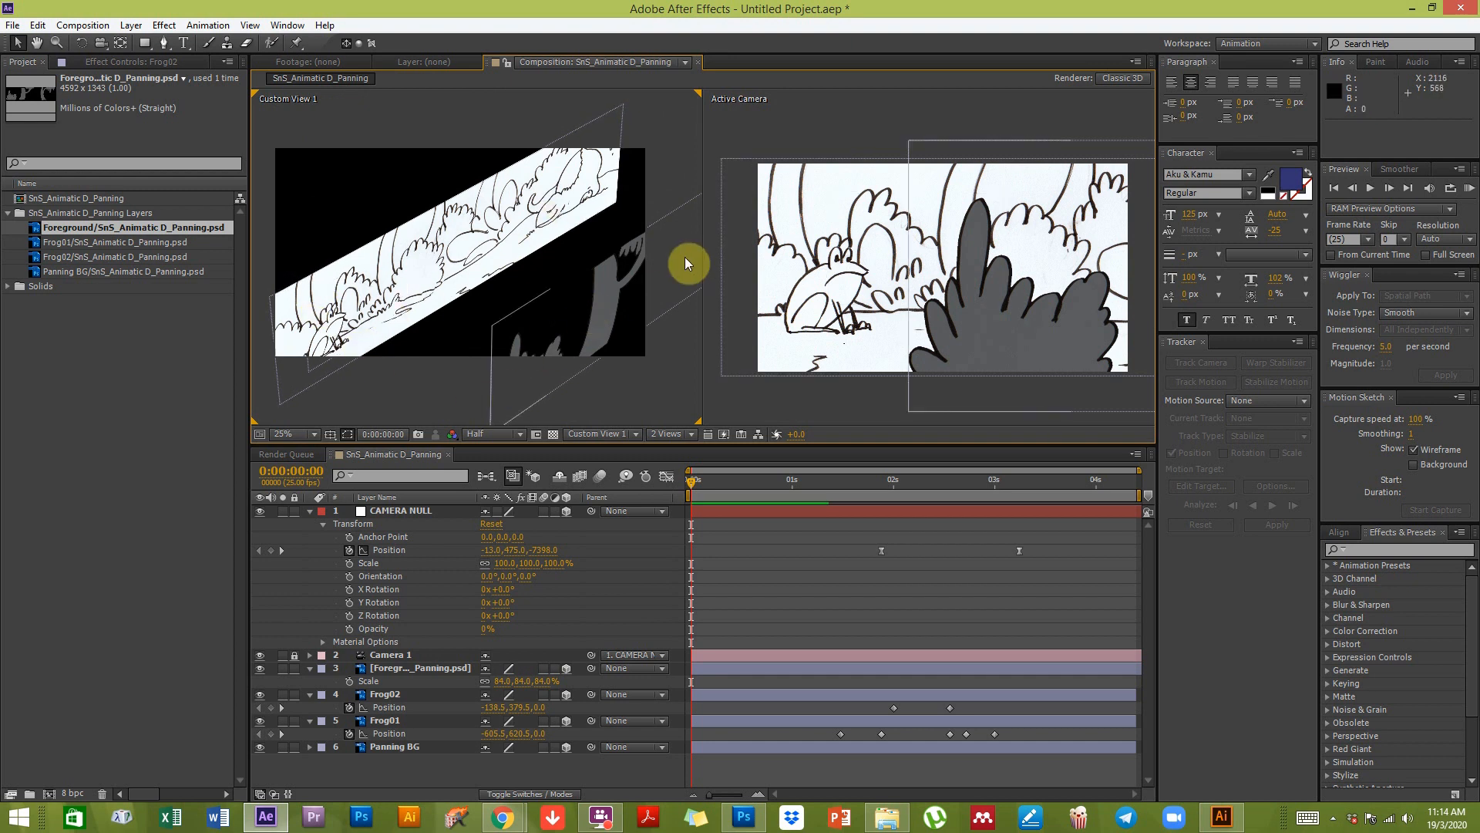
pyautogui.click(591, 435)
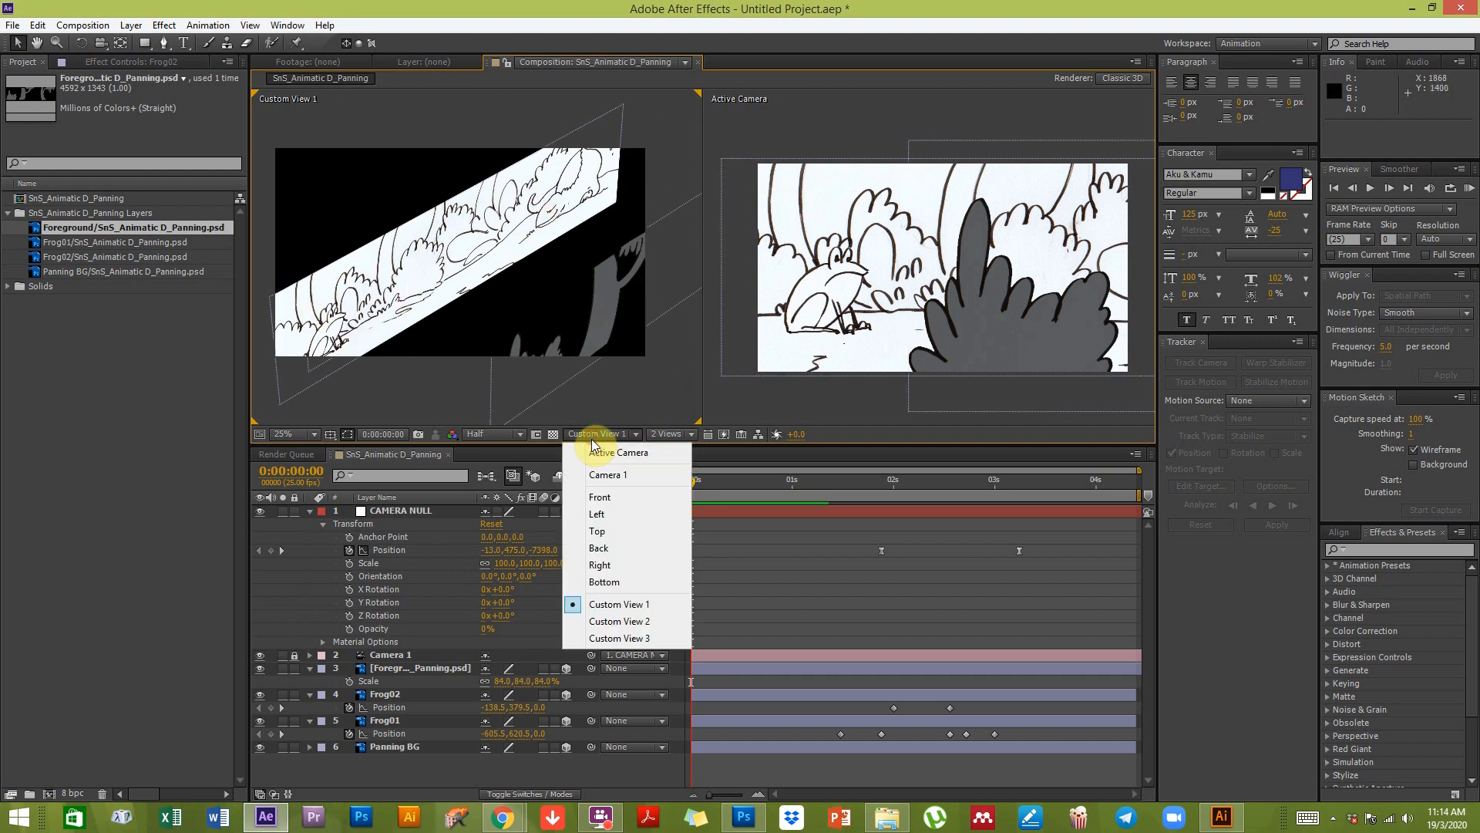
pyautogui.click(598, 514)
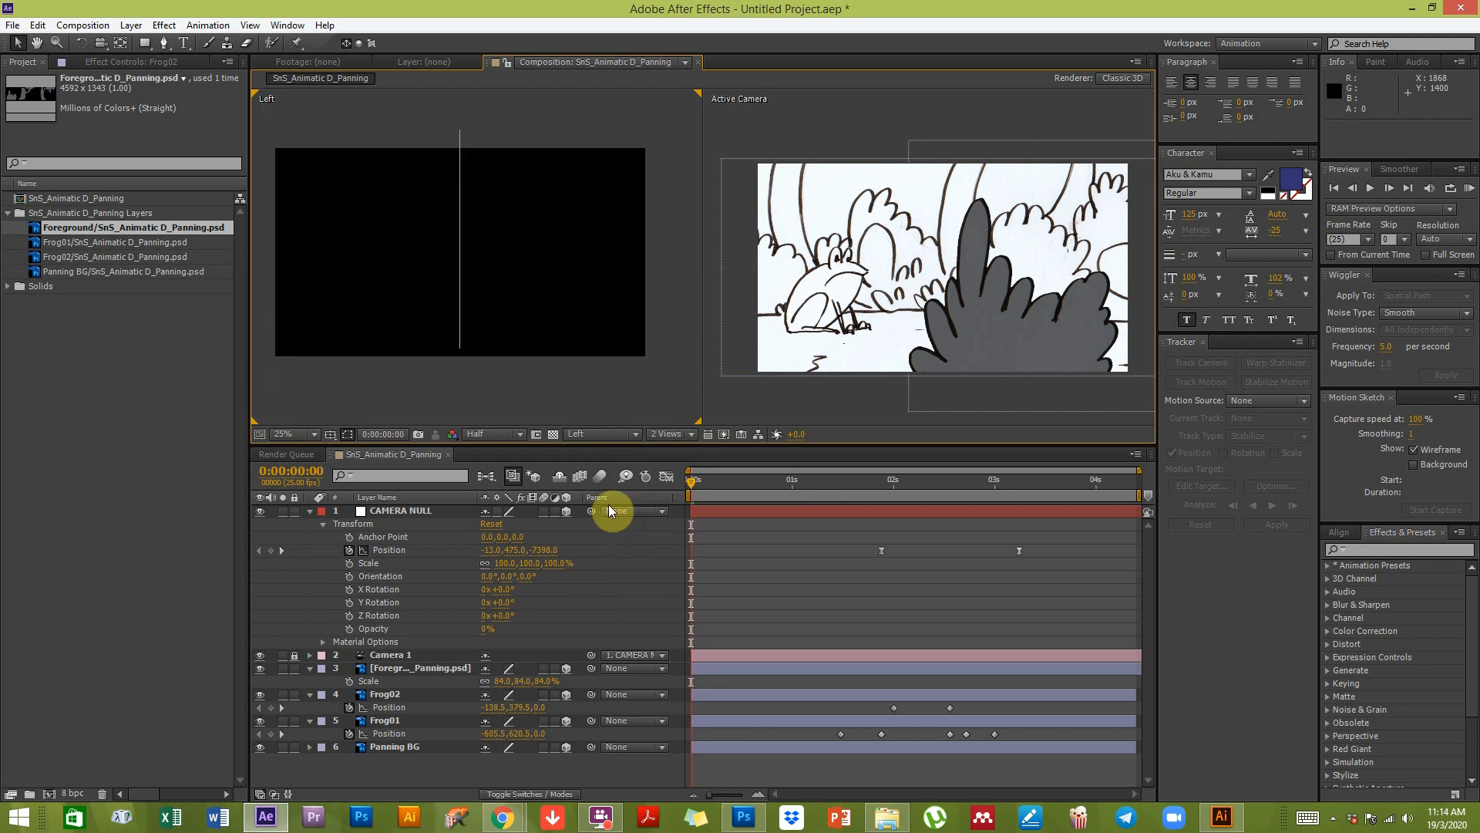
pyautogui.moveTo(424, 320); pyautogui.dragTo(413, 276)
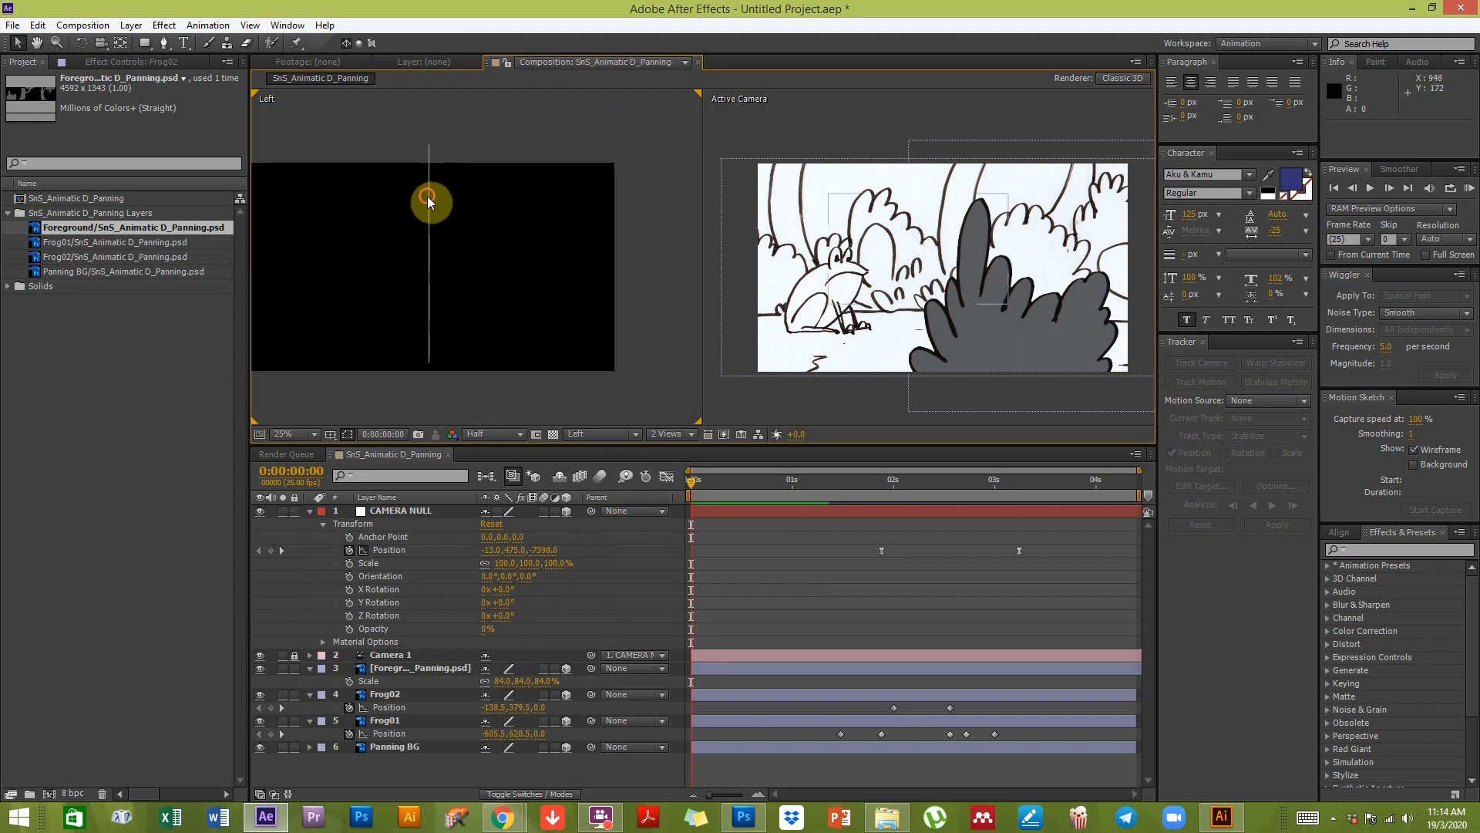
pyautogui.moveTo(592, 327); pyautogui.dragTo(493, 317)
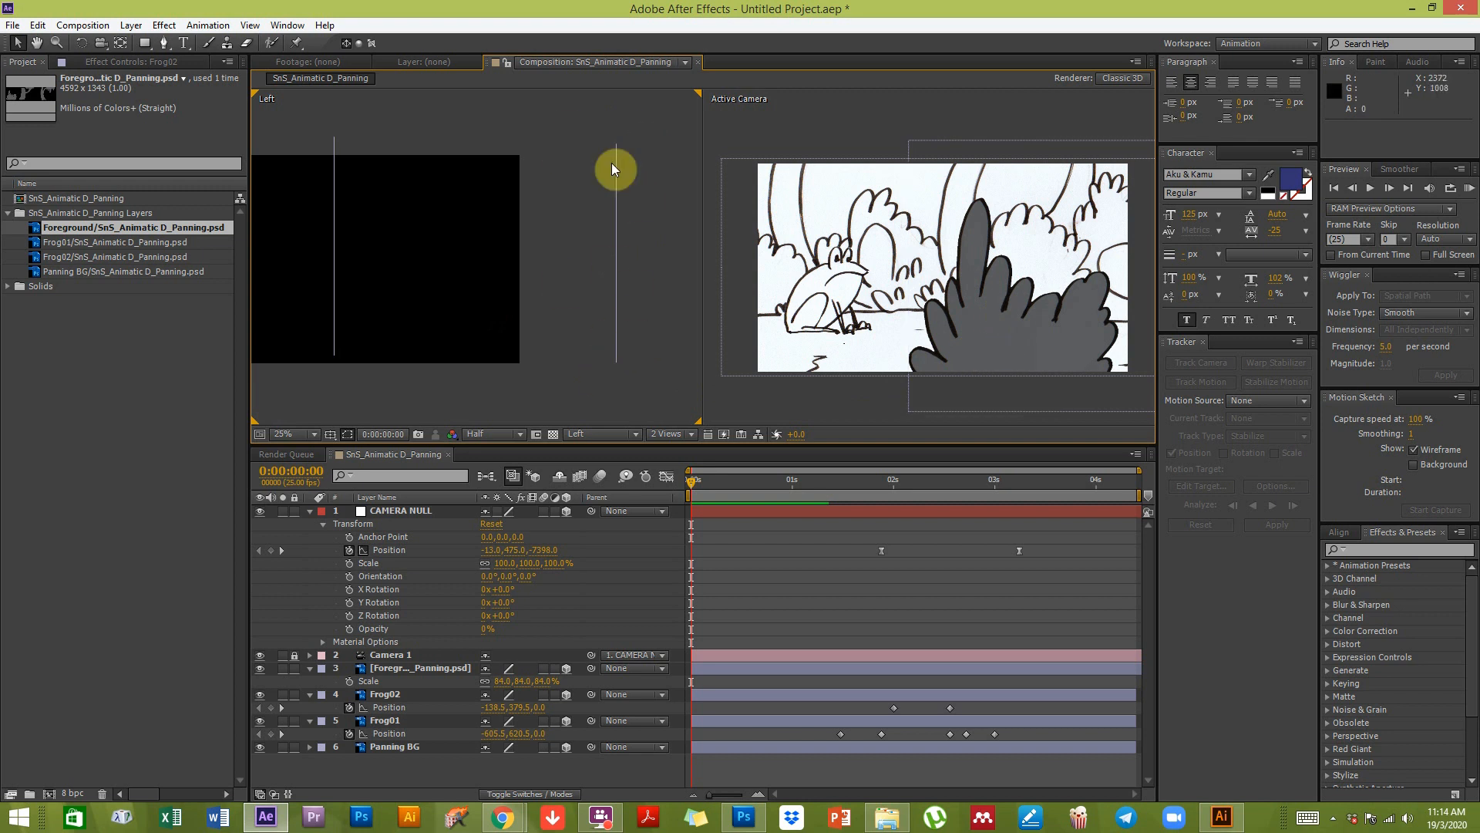
# Step: Restore the Top view and shift the foreground layer sideways to an X position of about 1751
pyautogui.click(604, 436)
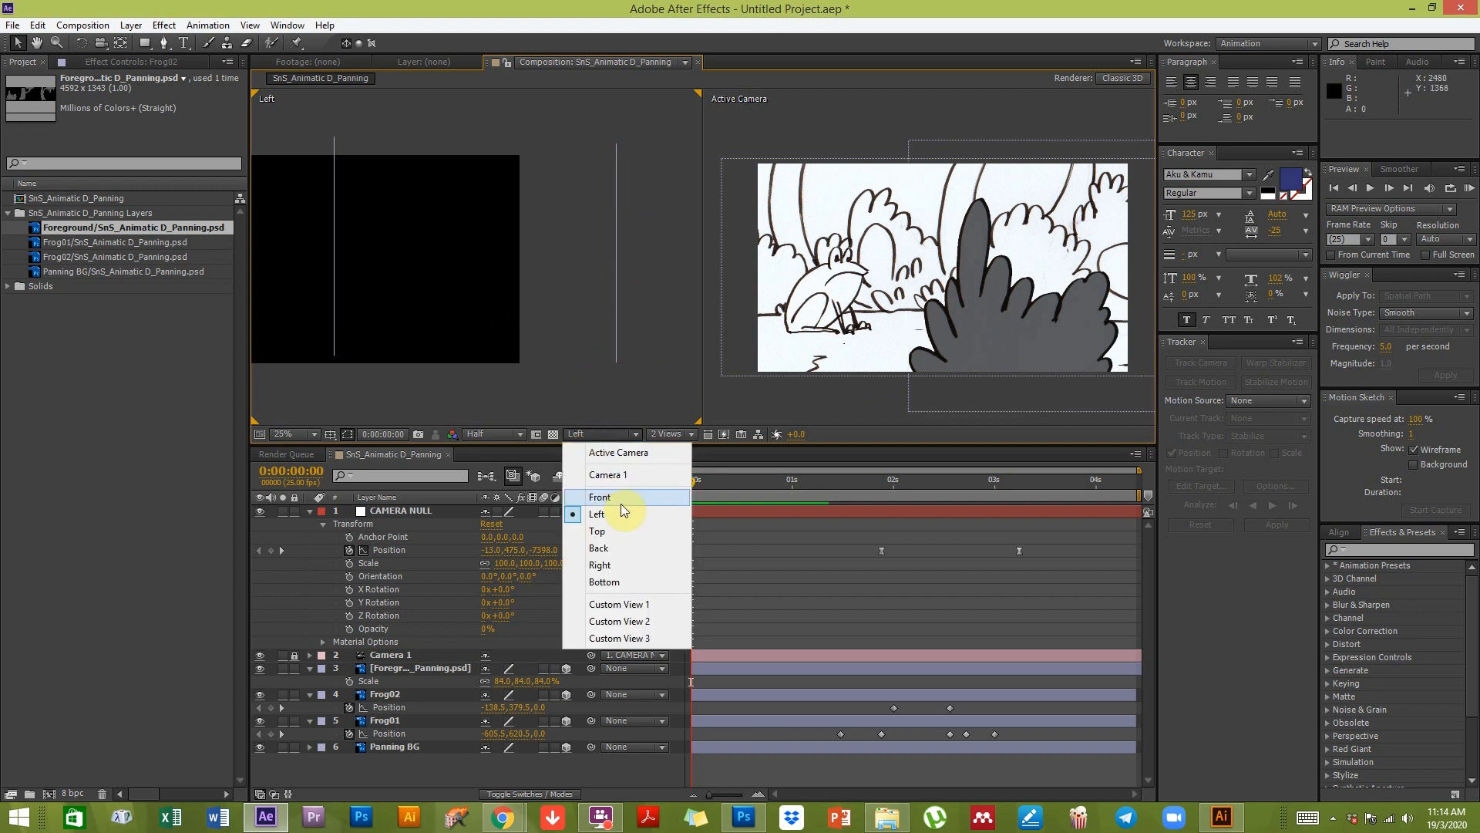
pyautogui.click(620, 532)
pyautogui.press('space')
pyautogui.moveTo(439, 363); pyautogui.dragTo(483, 261)
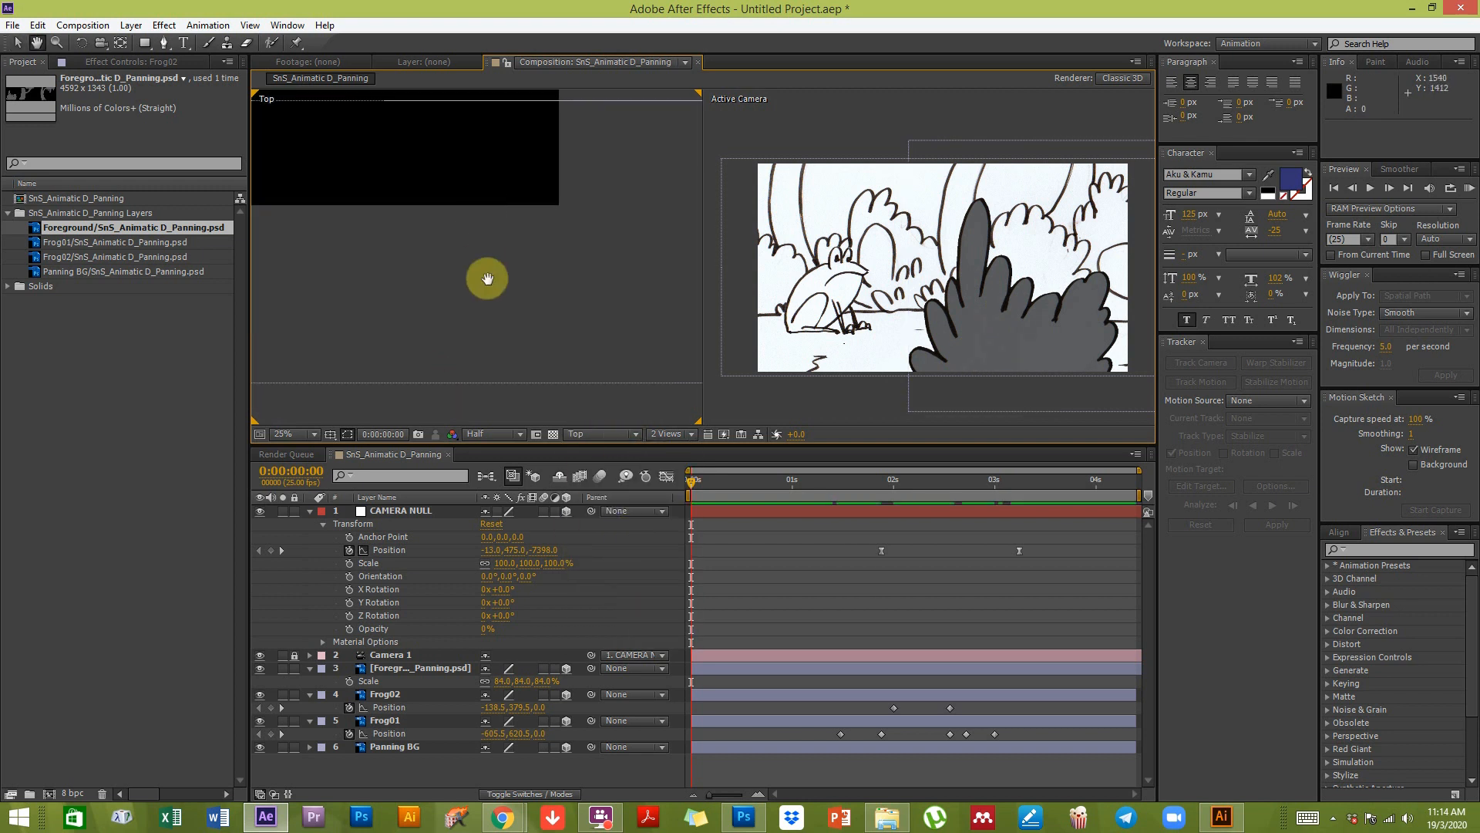
pyautogui.scroll(-1, 488, 279)
pyautogui.press('space')
pyautogui.moveTo(570, 246); pyautogui.dragTo(571, 275)
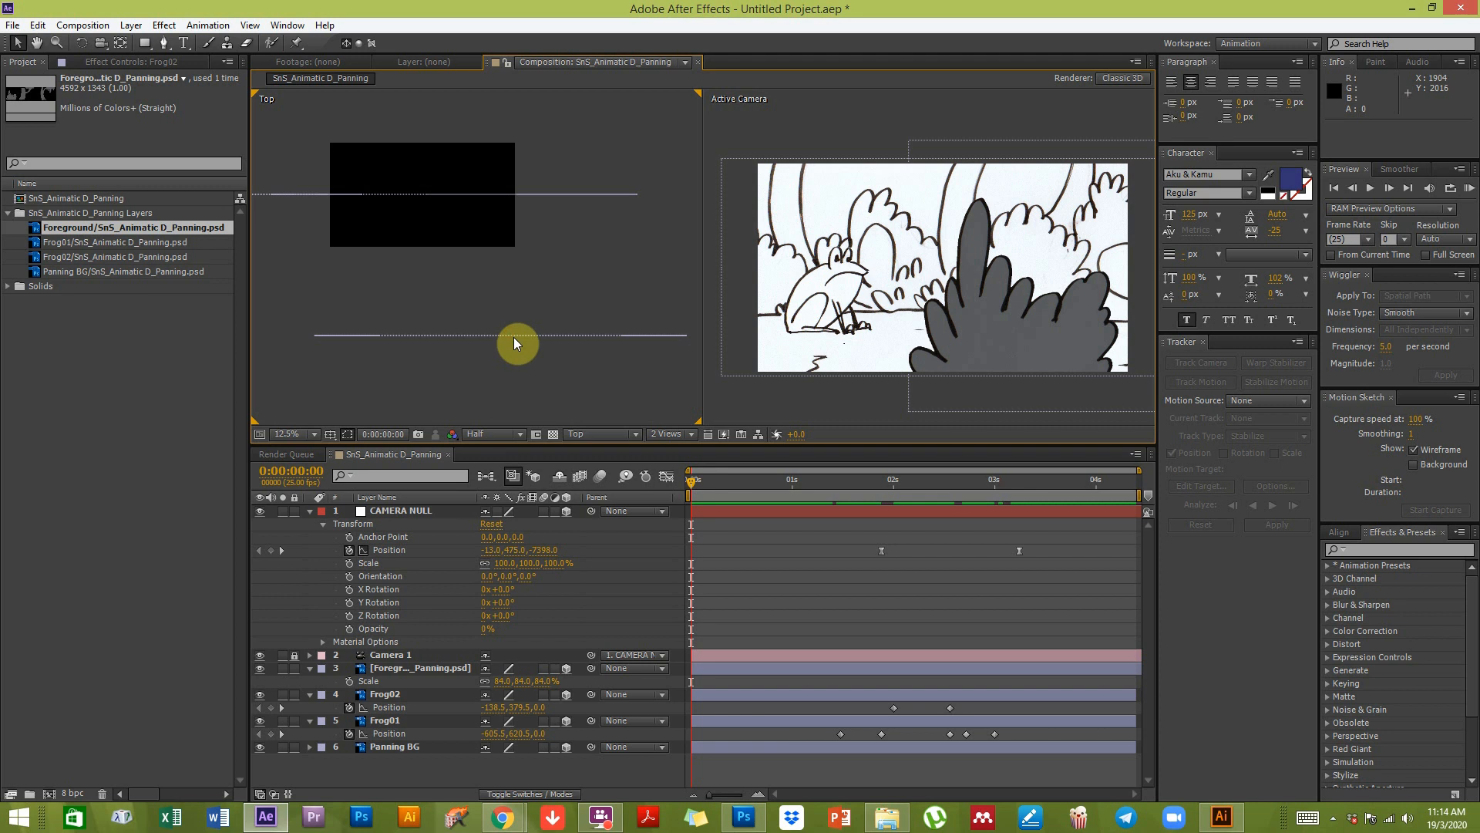
pyautogui.click(514, 336)
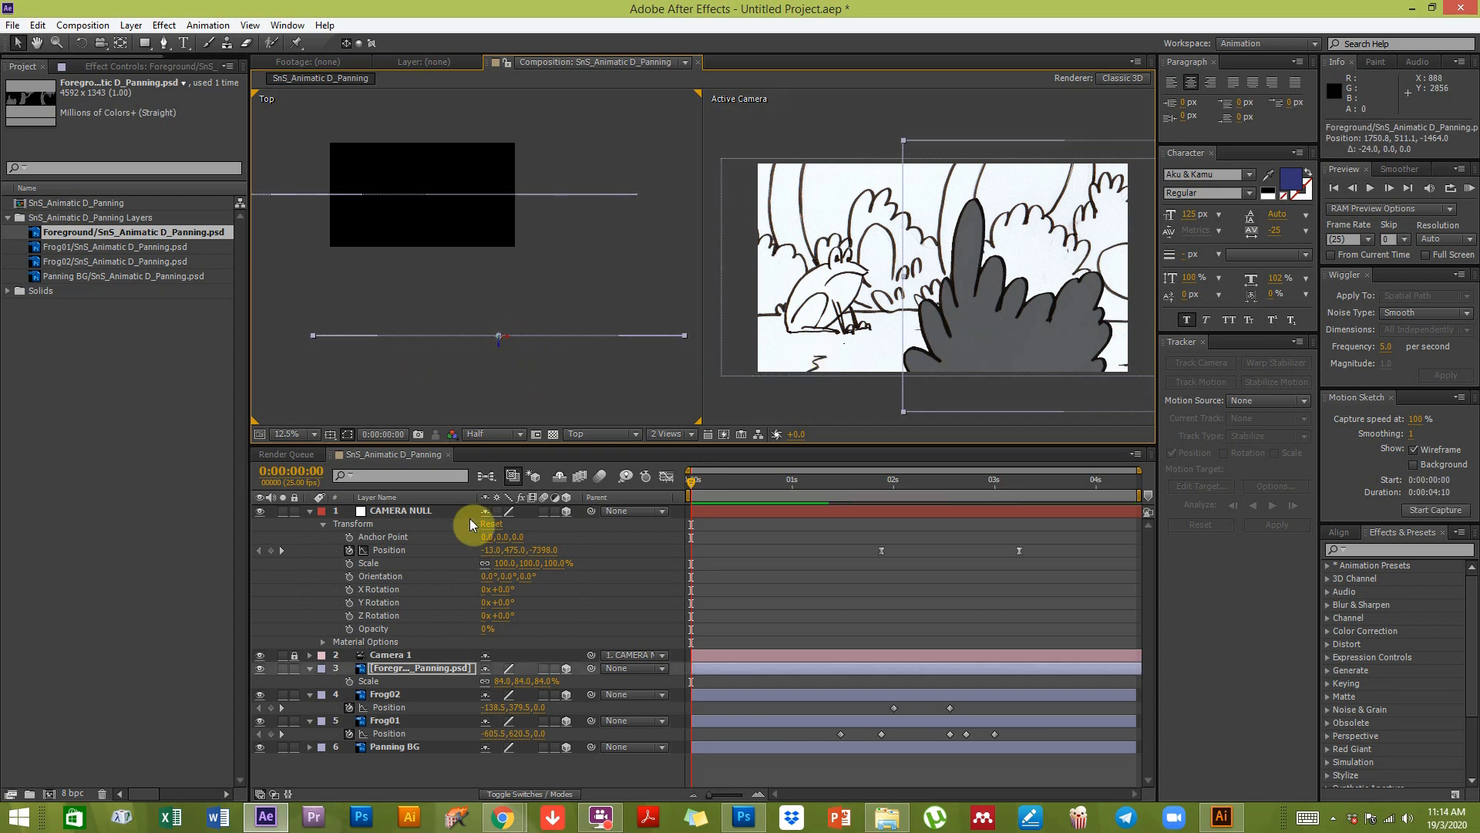
# Step: Try tilting the foreground layer to an X Rotation of 17°, and undo the rotation changes
pyautogui.press('r')
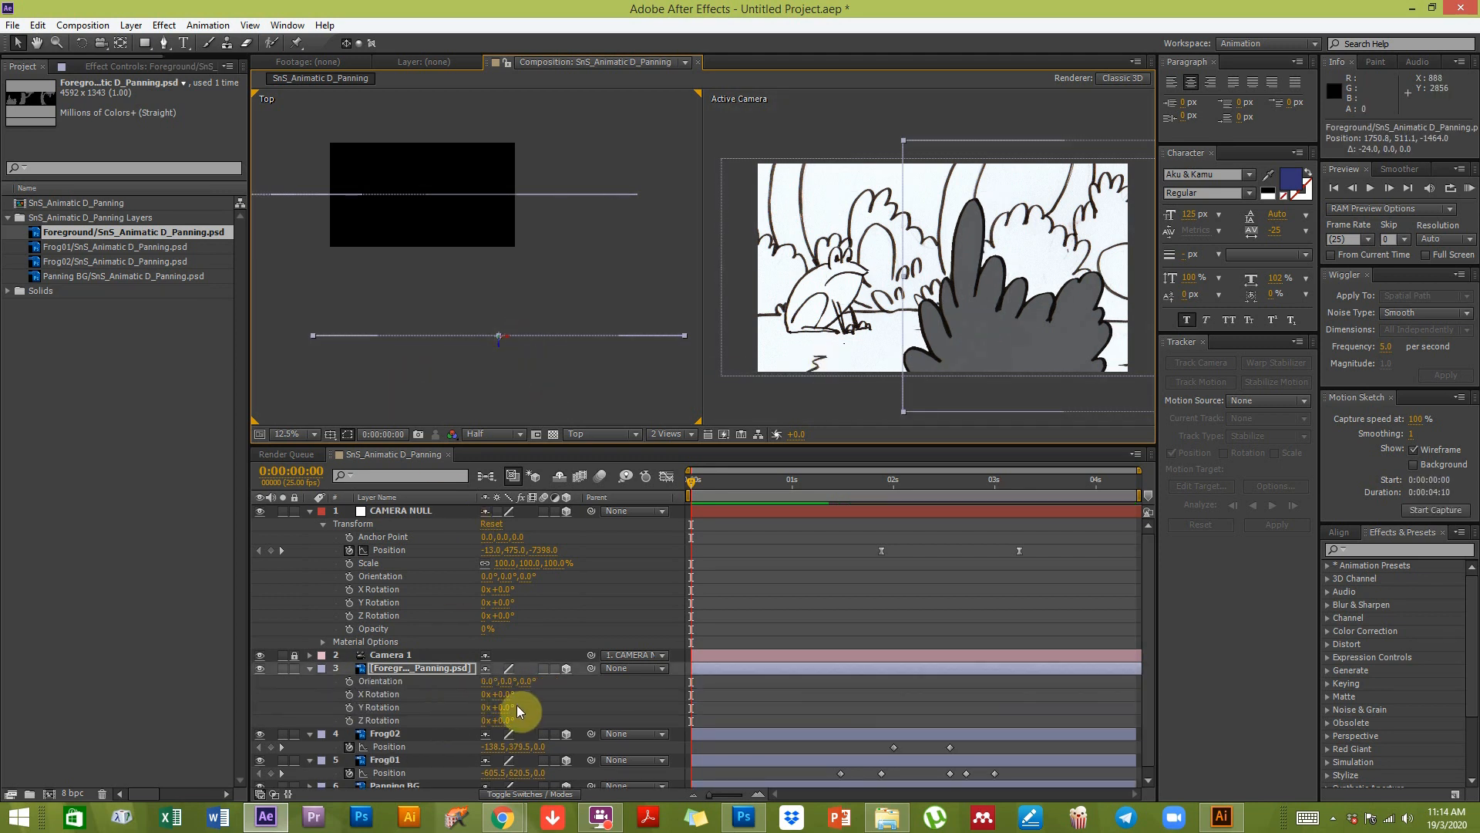
pyautogui.moveTo(502, 694); pyautogui.dragTo(518, 697)
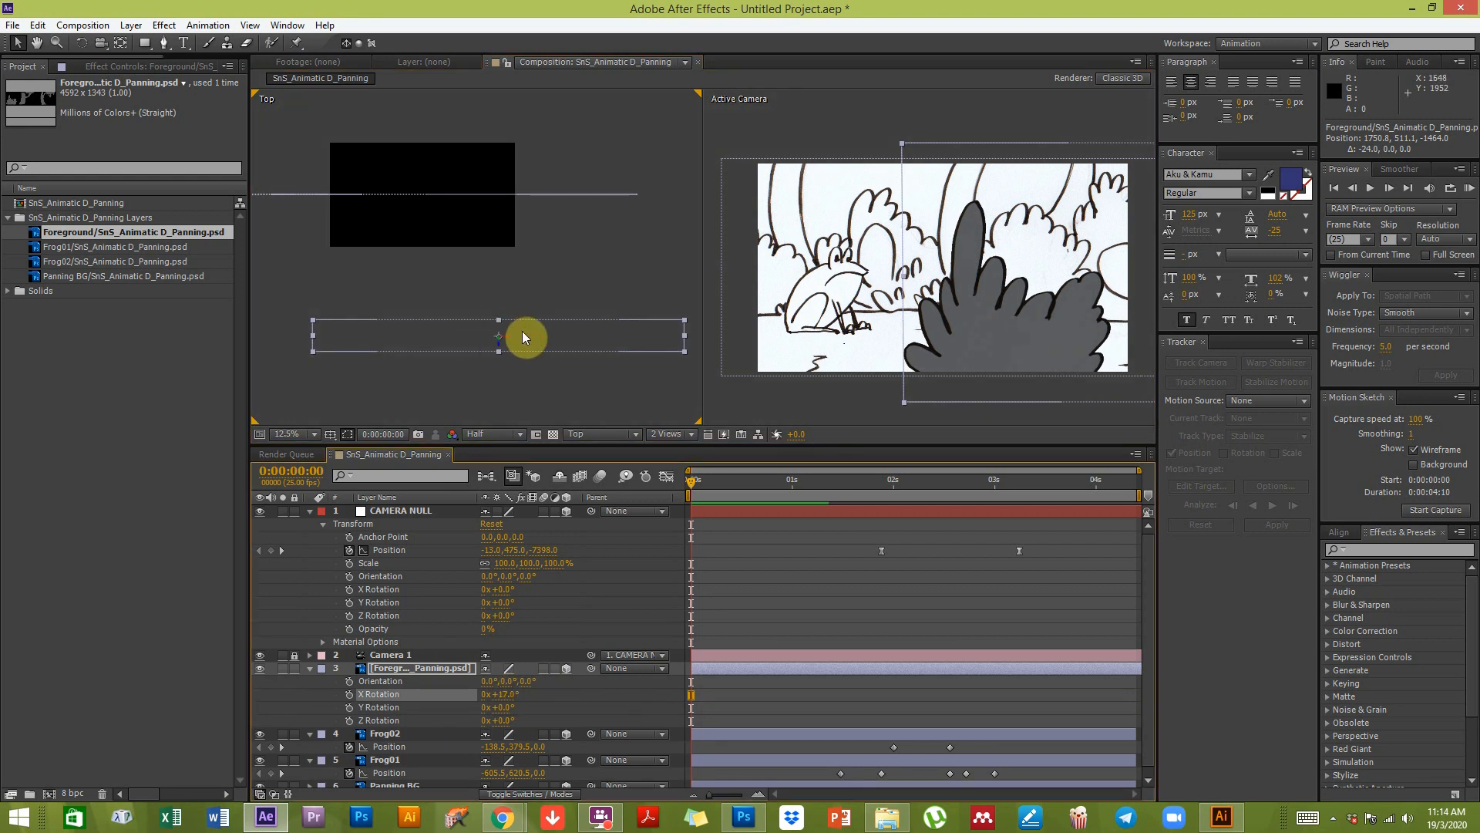
pyautogui.click(513, 695)
pyautogui.click(558, 710)
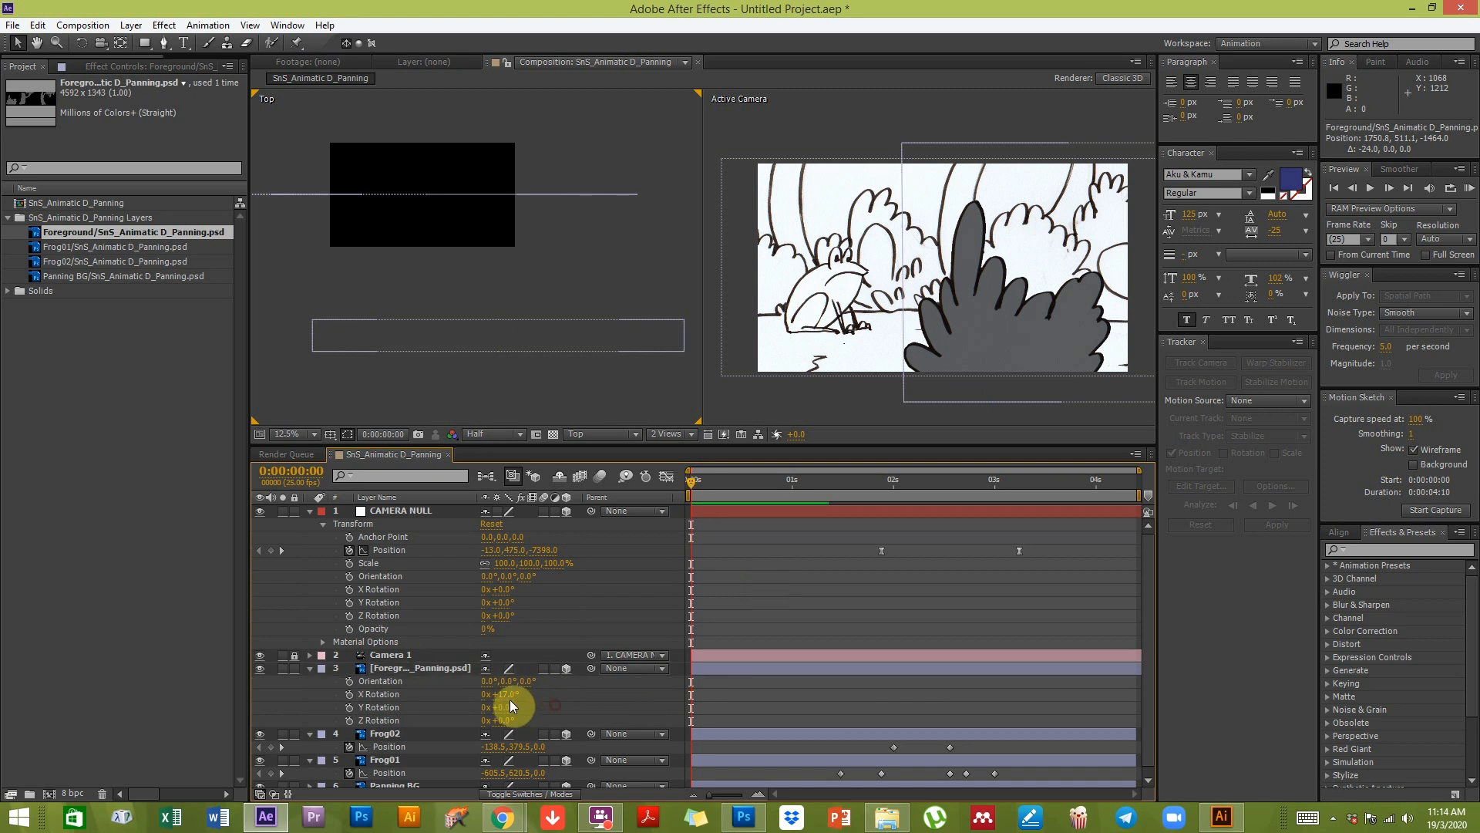
pyautogui.moveTo(502, 694)
pyautogui.mouseDown()
pyautogui.moveTo(527, 694)
pyautogui.moveTo(489, 700)
pyautogui.moveTo(513, 707)
pyautogui.mouseUp()
pyautogui.hotkey('ctrl', 'z')
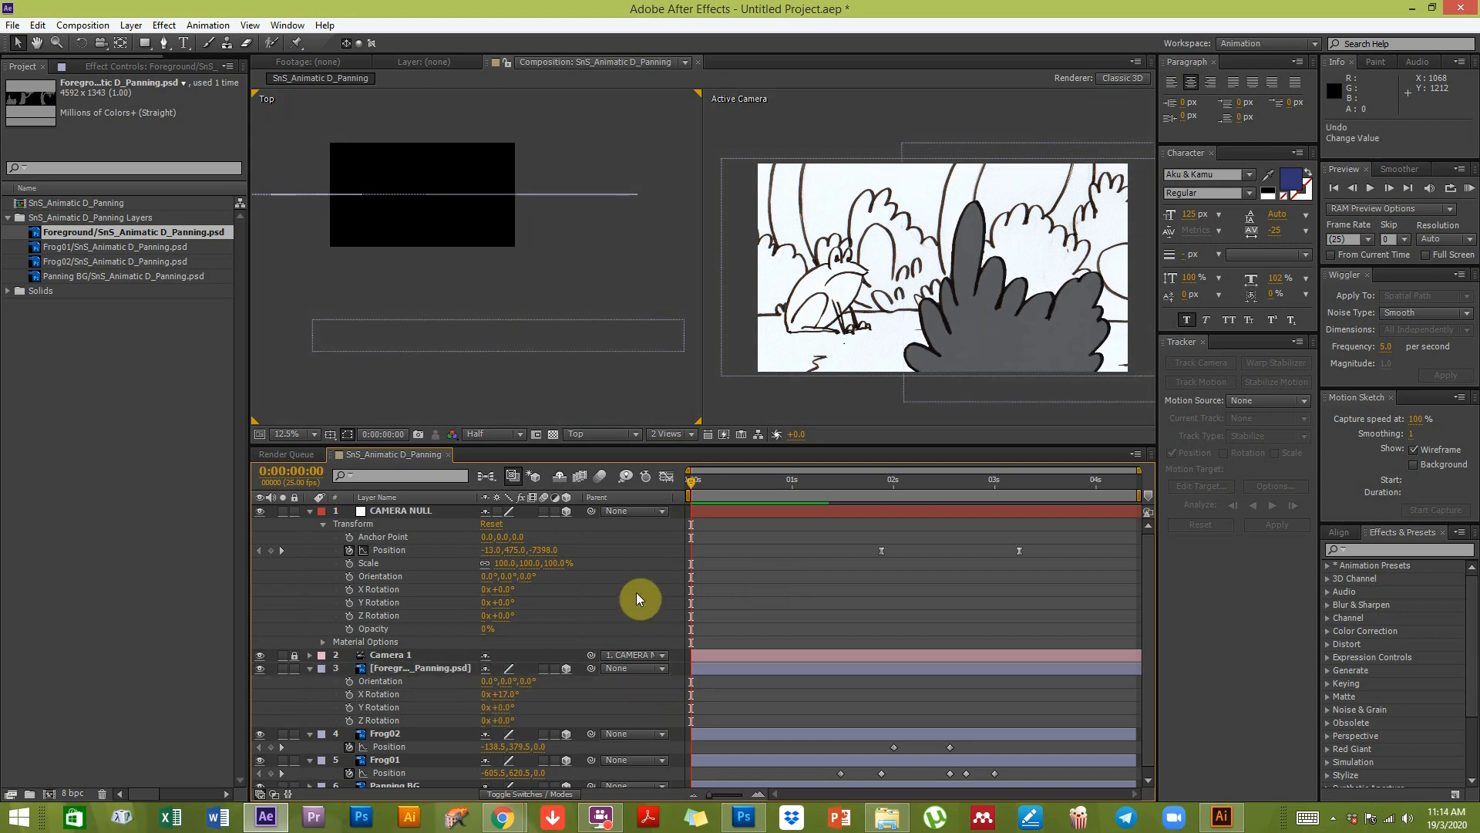
pyautogui.hotkey('ctrl', 'z')
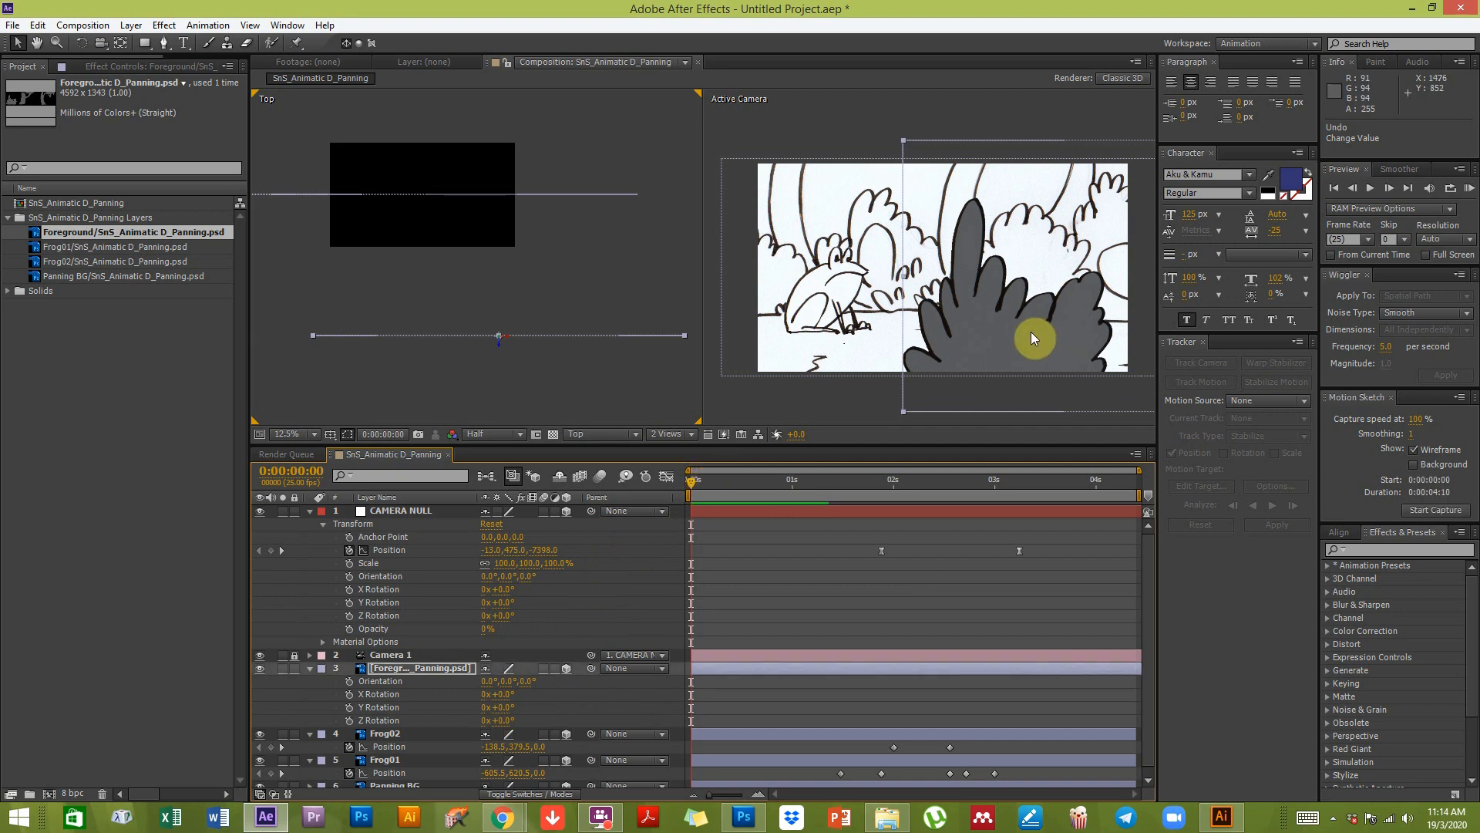
# Step: Play a RAM preview of the whole pan, and collapse all expanded layer properties in the timeline with nothing selected
pyautogui.click(1468, 191)
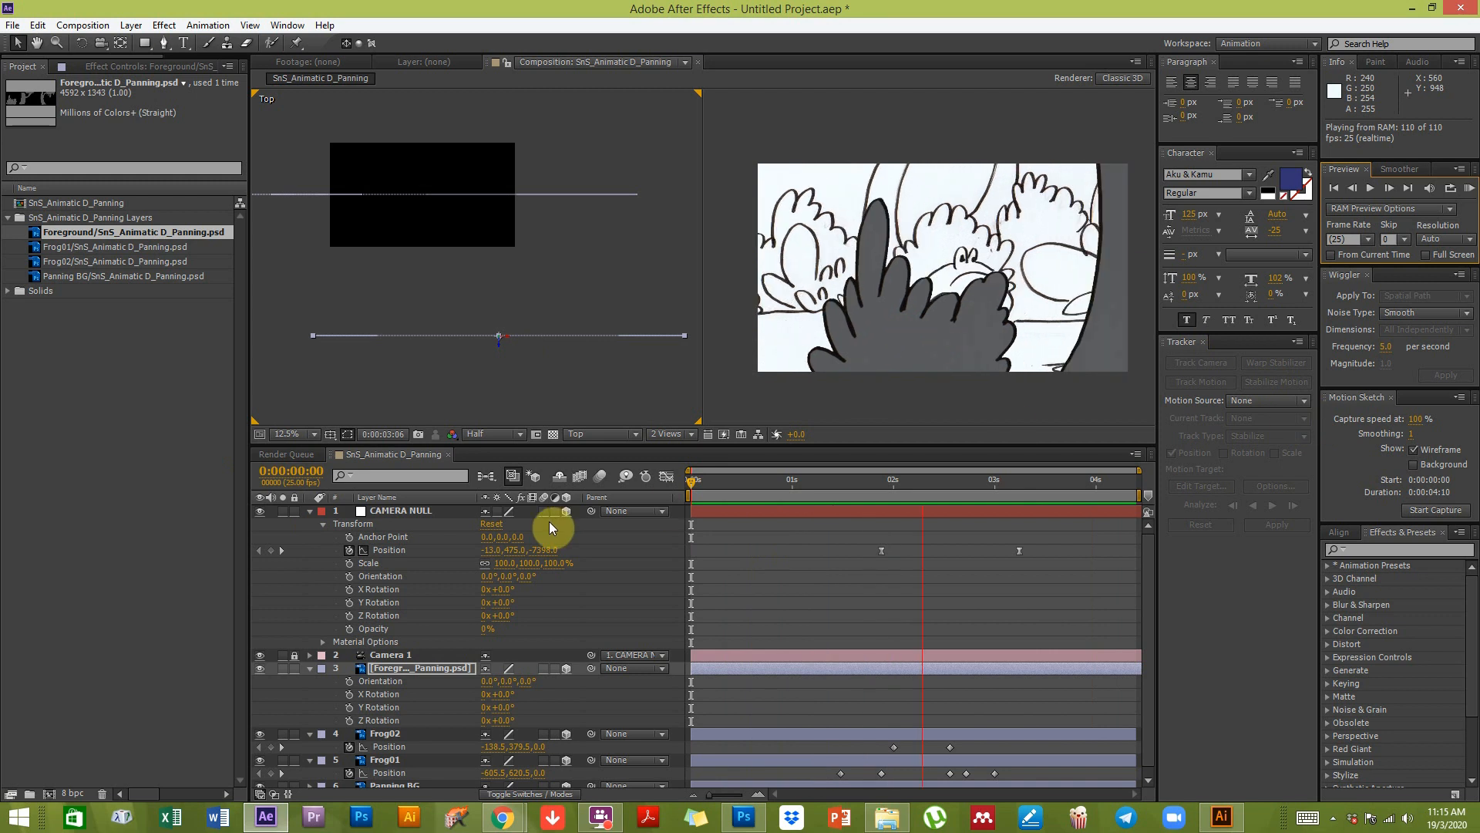
pyautogui.click(308, 510)
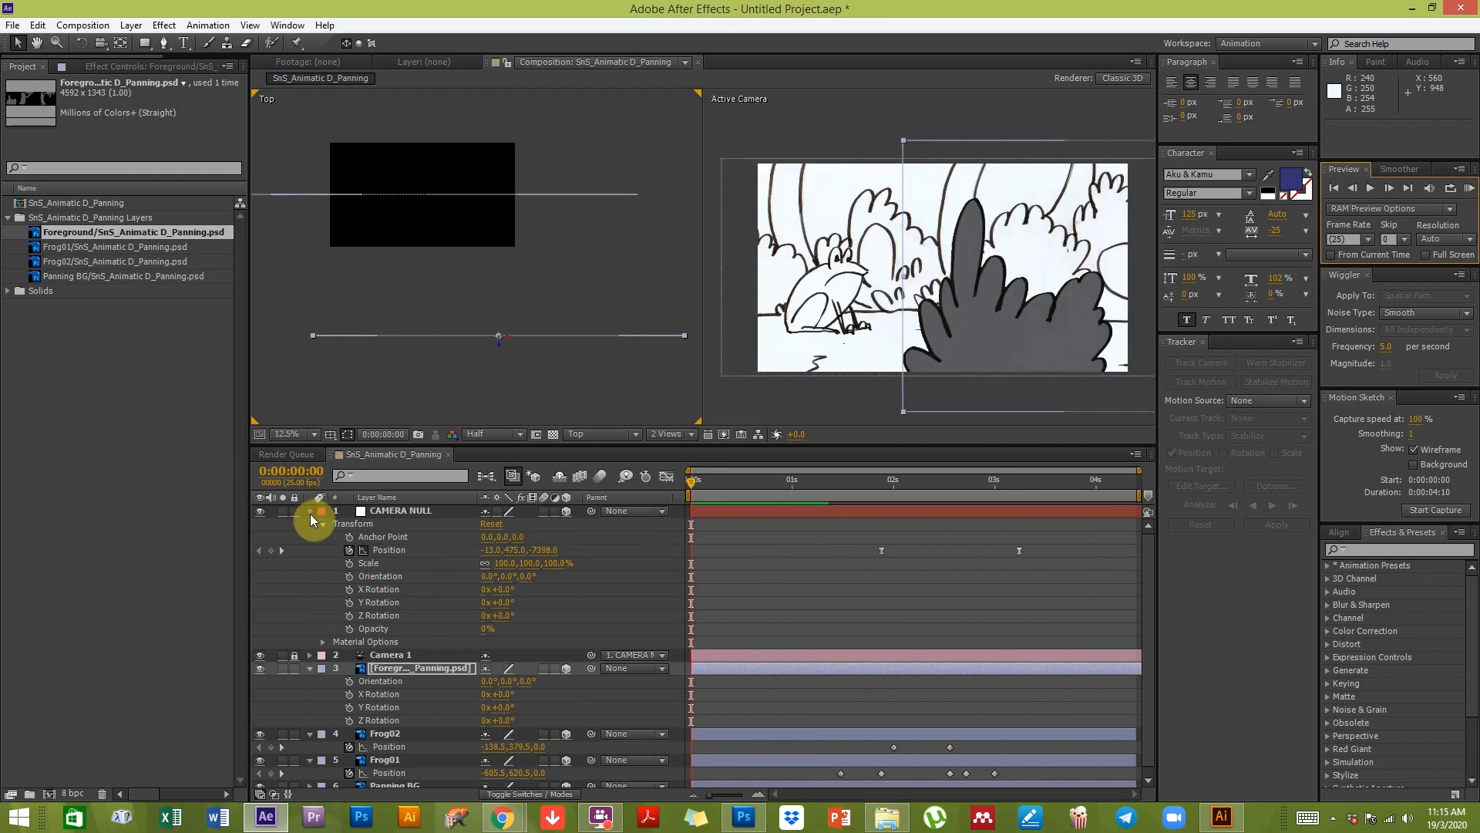
pyautogui.click(310, 512)
pyautogui.click(309, 537)
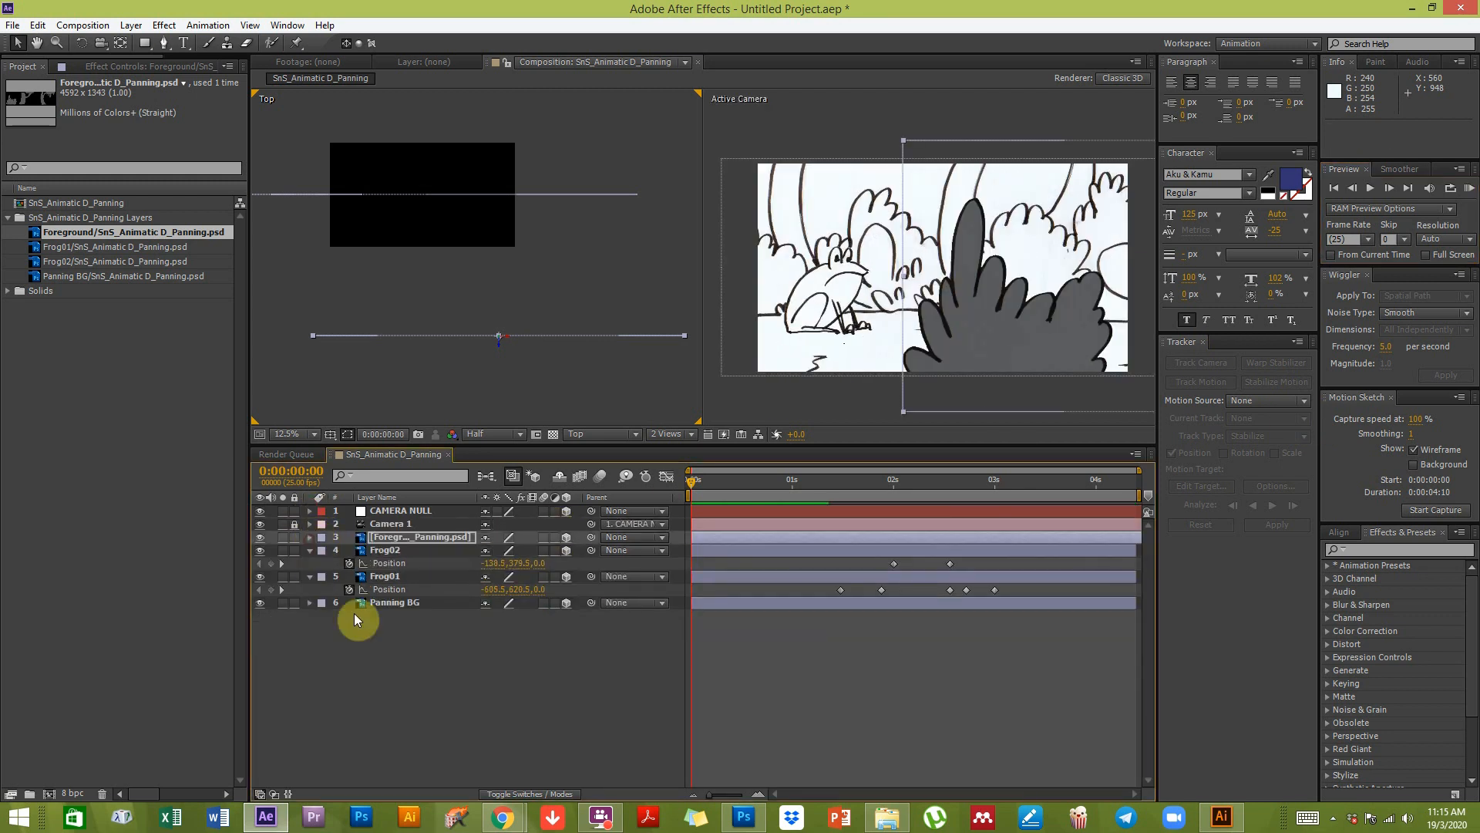
pyautogui.click(468, 664)
pyautogui.click(312, 551)
pyautogui.click(310, 565)
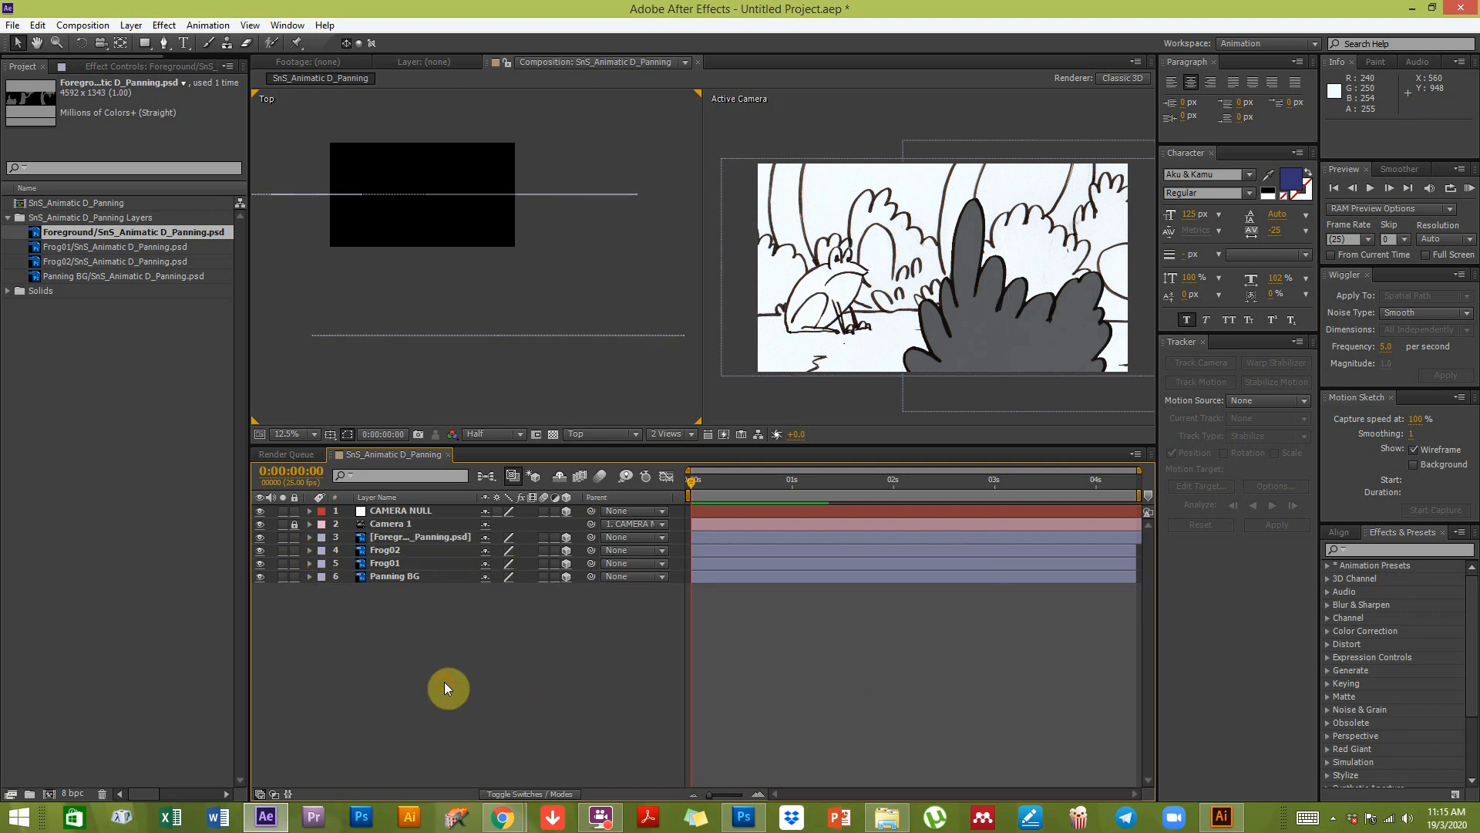
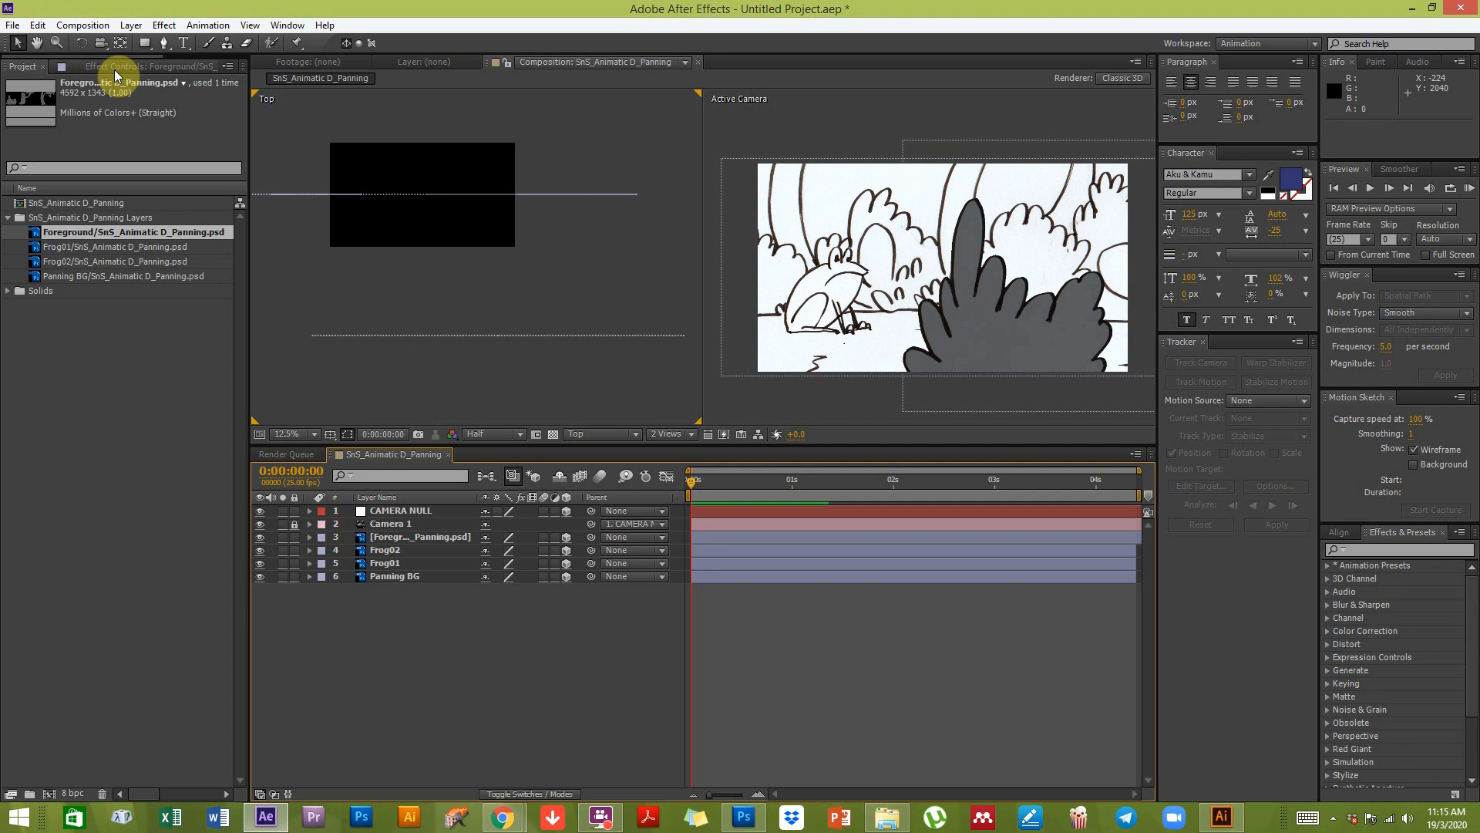
# Step: Add the panning composition to the render queue with the H.264 output module and accept the Best-quality, full-resolution render settings
pyautogui.hotkey('ctrl', 'm')
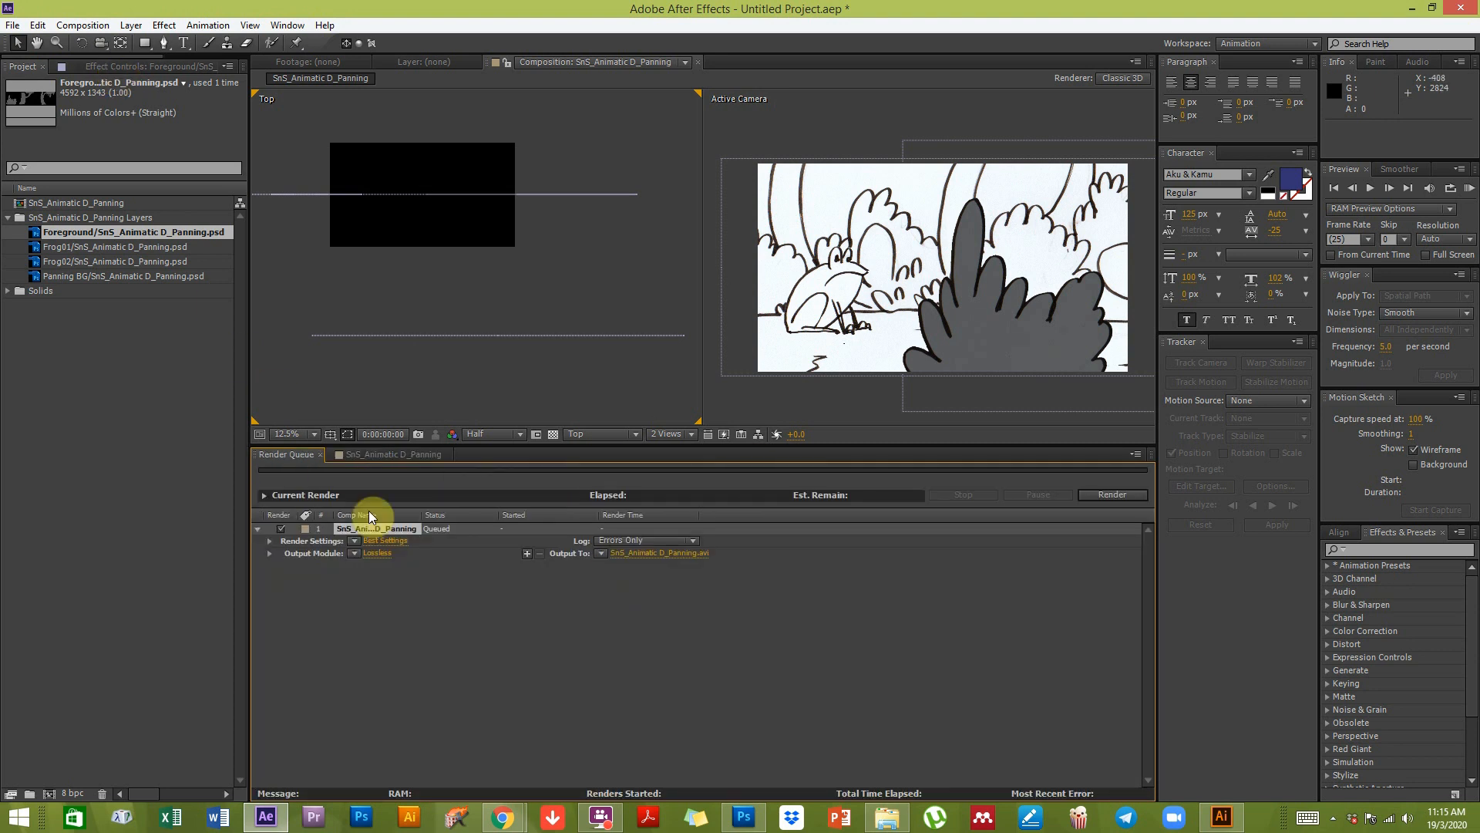
pyautogui.click(355, 554)
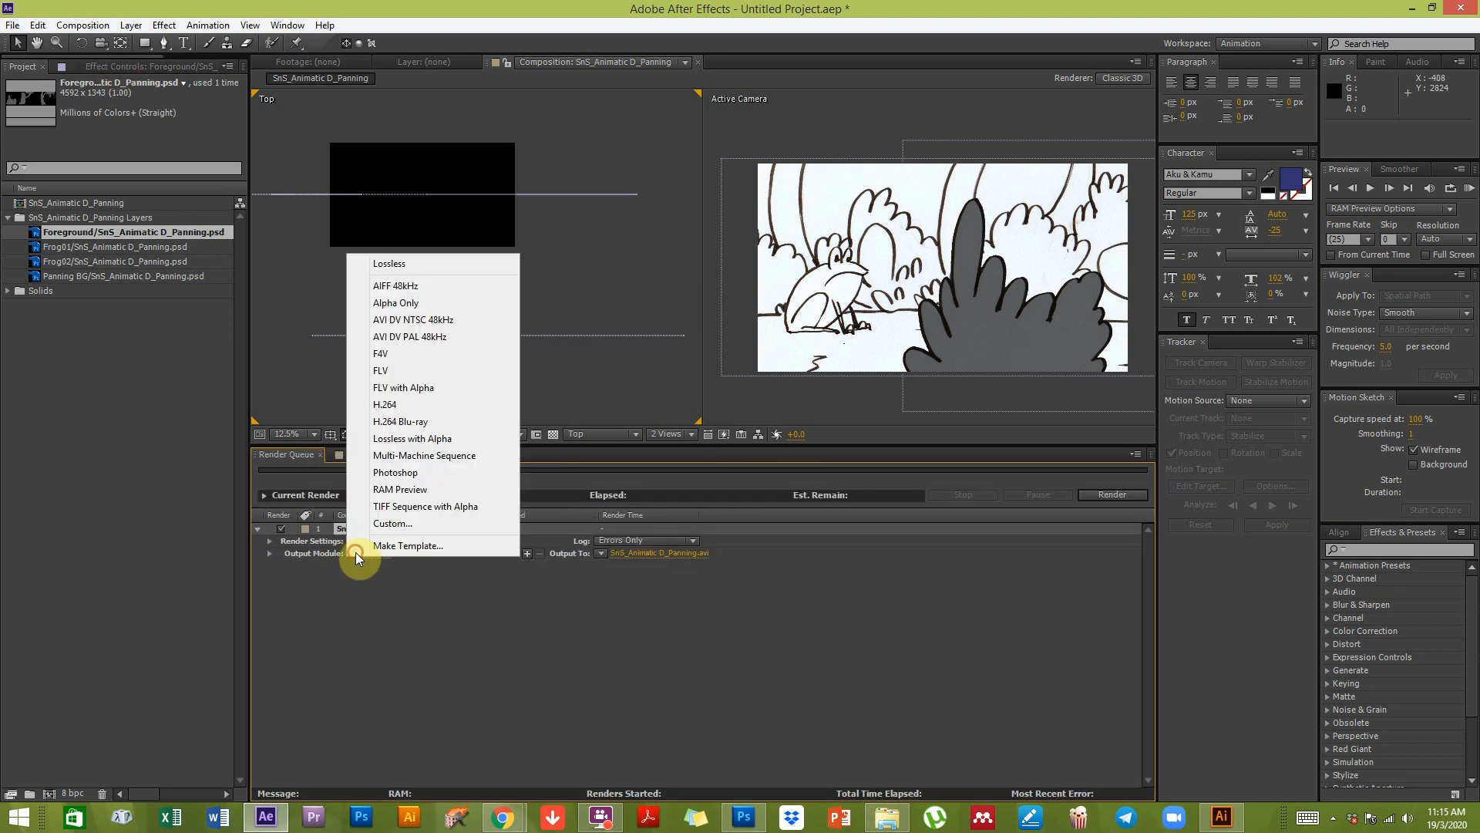
pyautogui.click(390, 405)
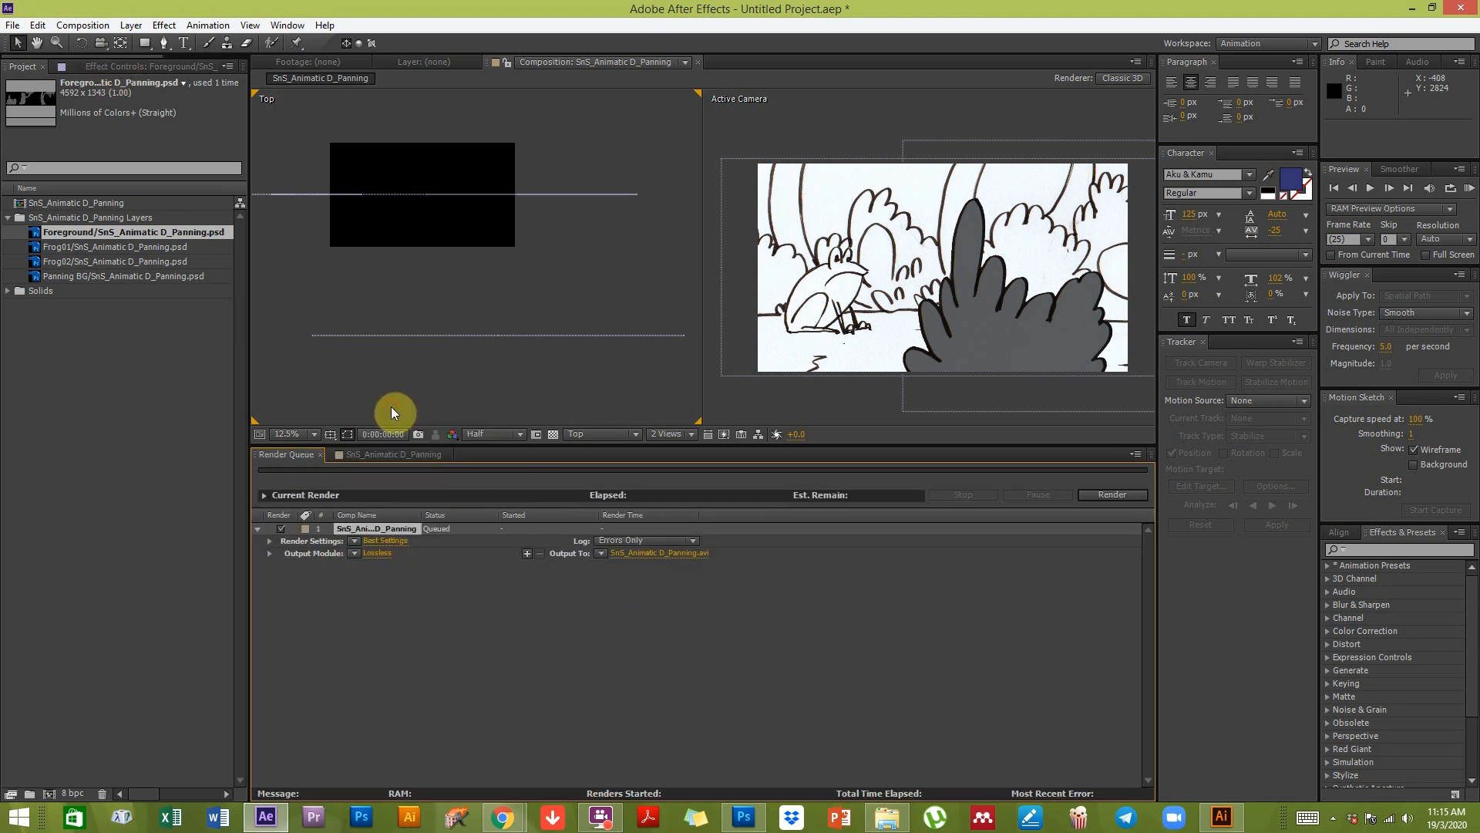
pyautogui.click(385, 541)
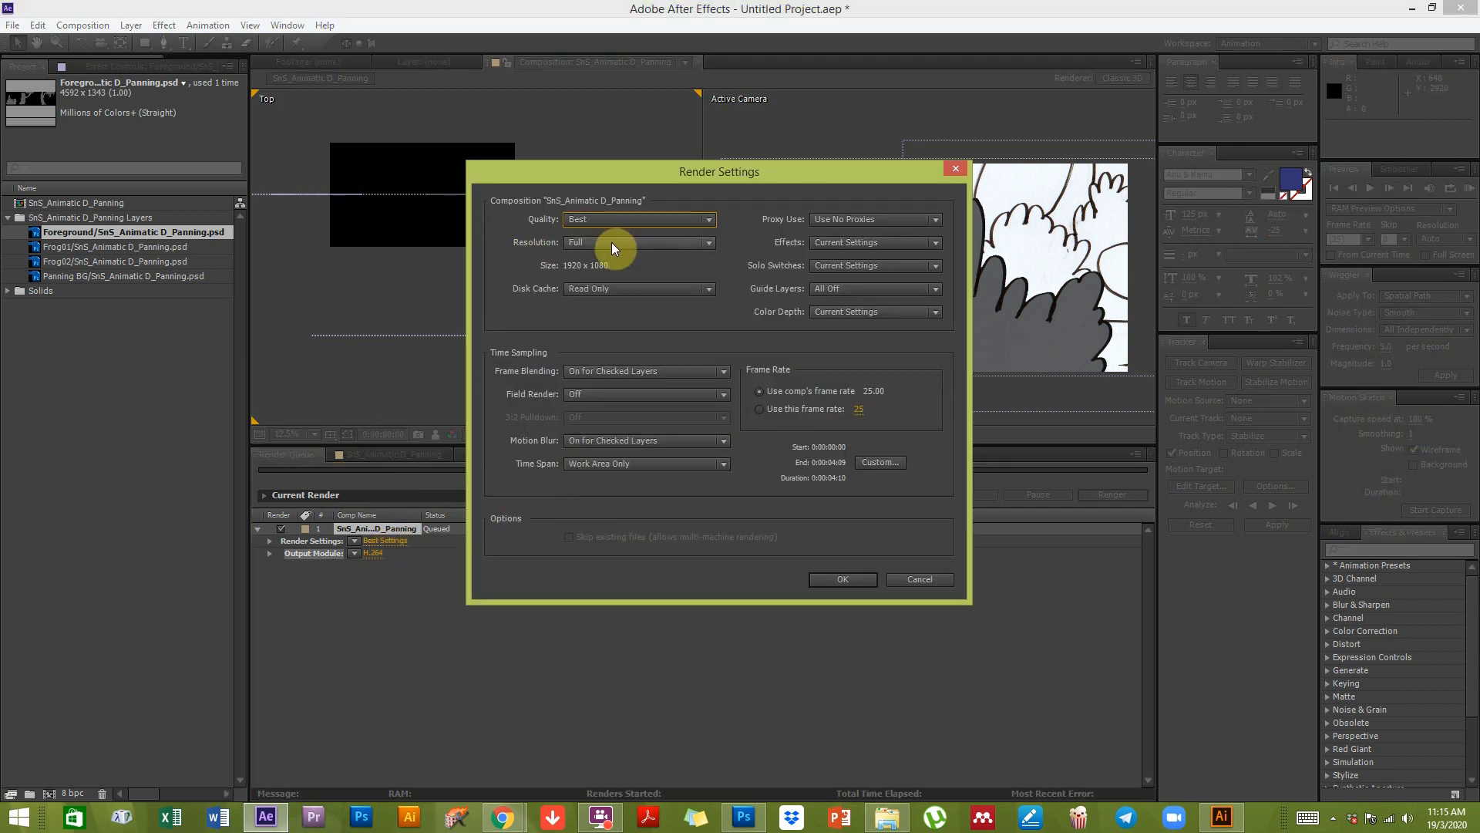
pyautogui.click(843, 580)
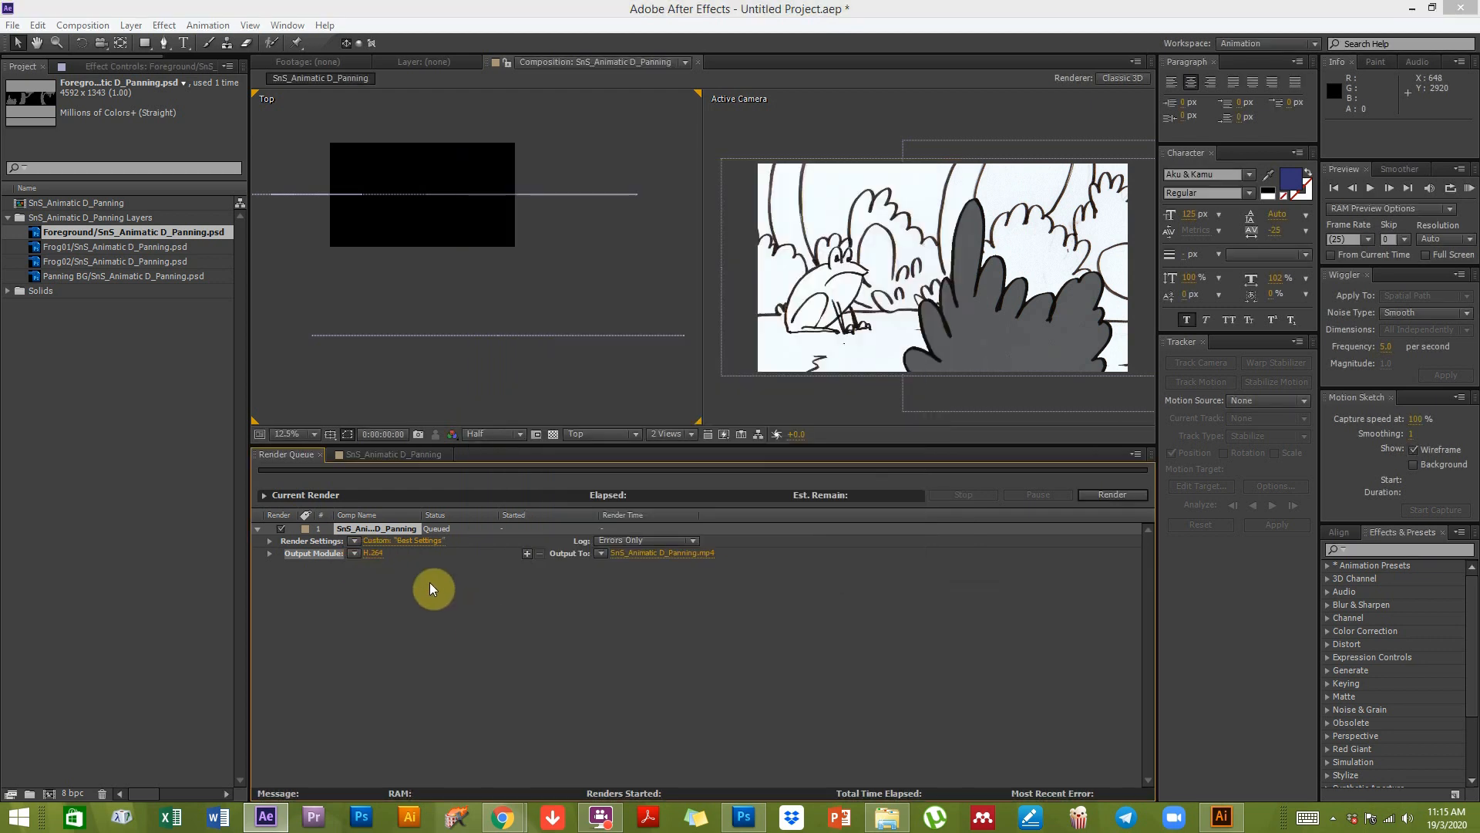
# Step: Review the video and audio options of the H.264 output module and accept them
pyautogui.click(373, 554)
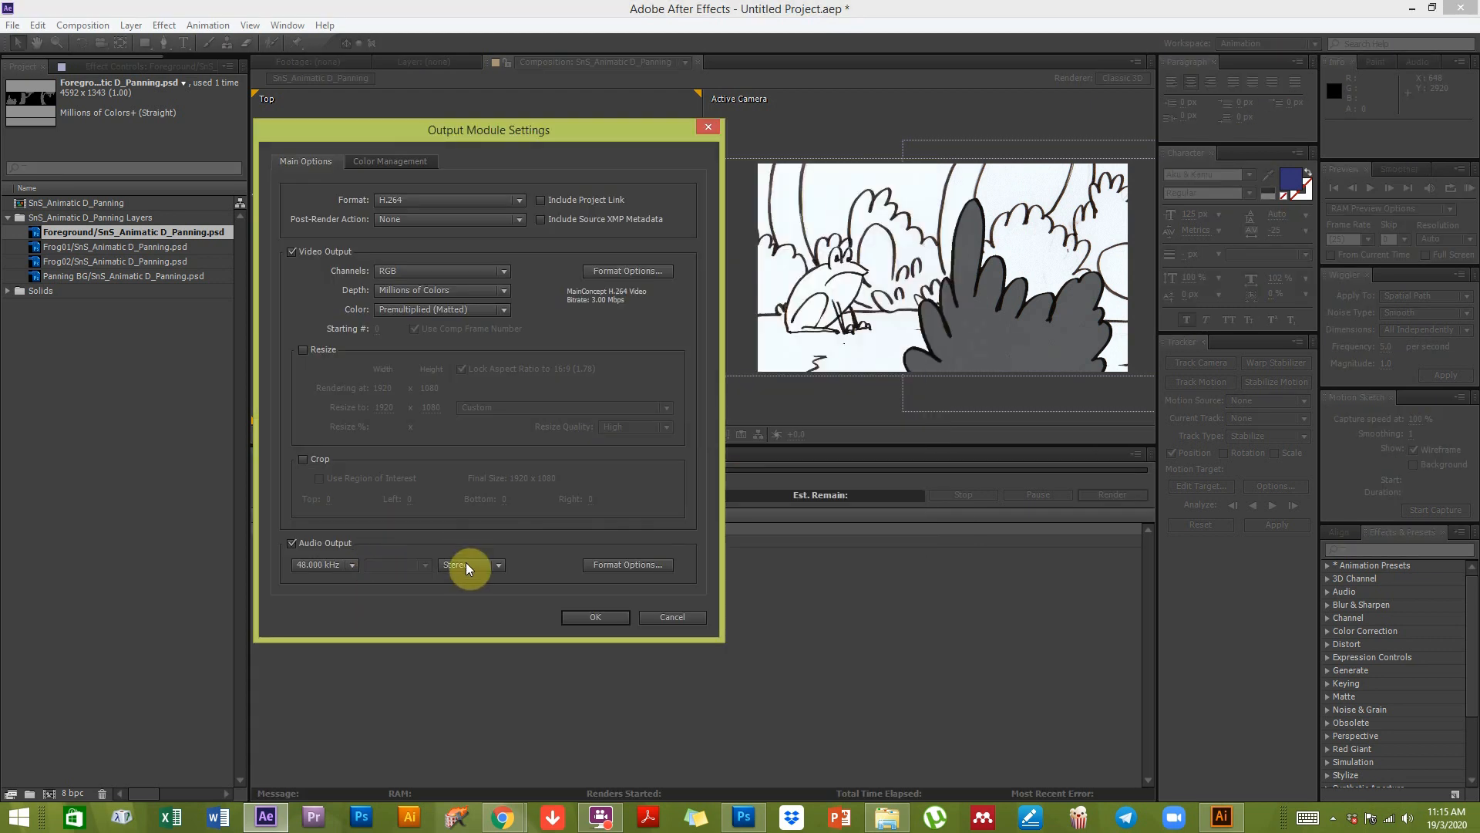
pyautogui.click(694, 618)
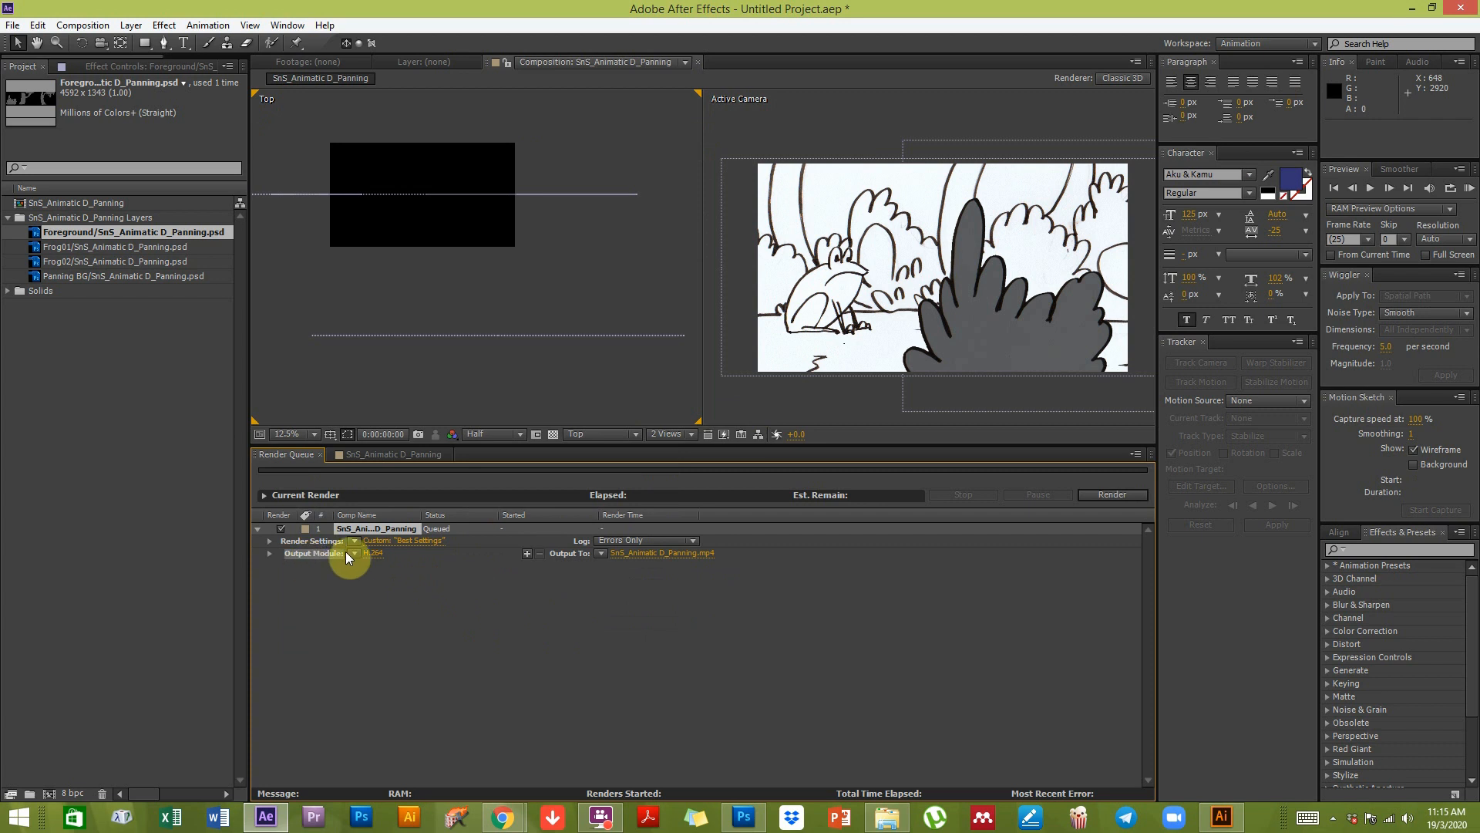
pyautogui.click(374, 553)
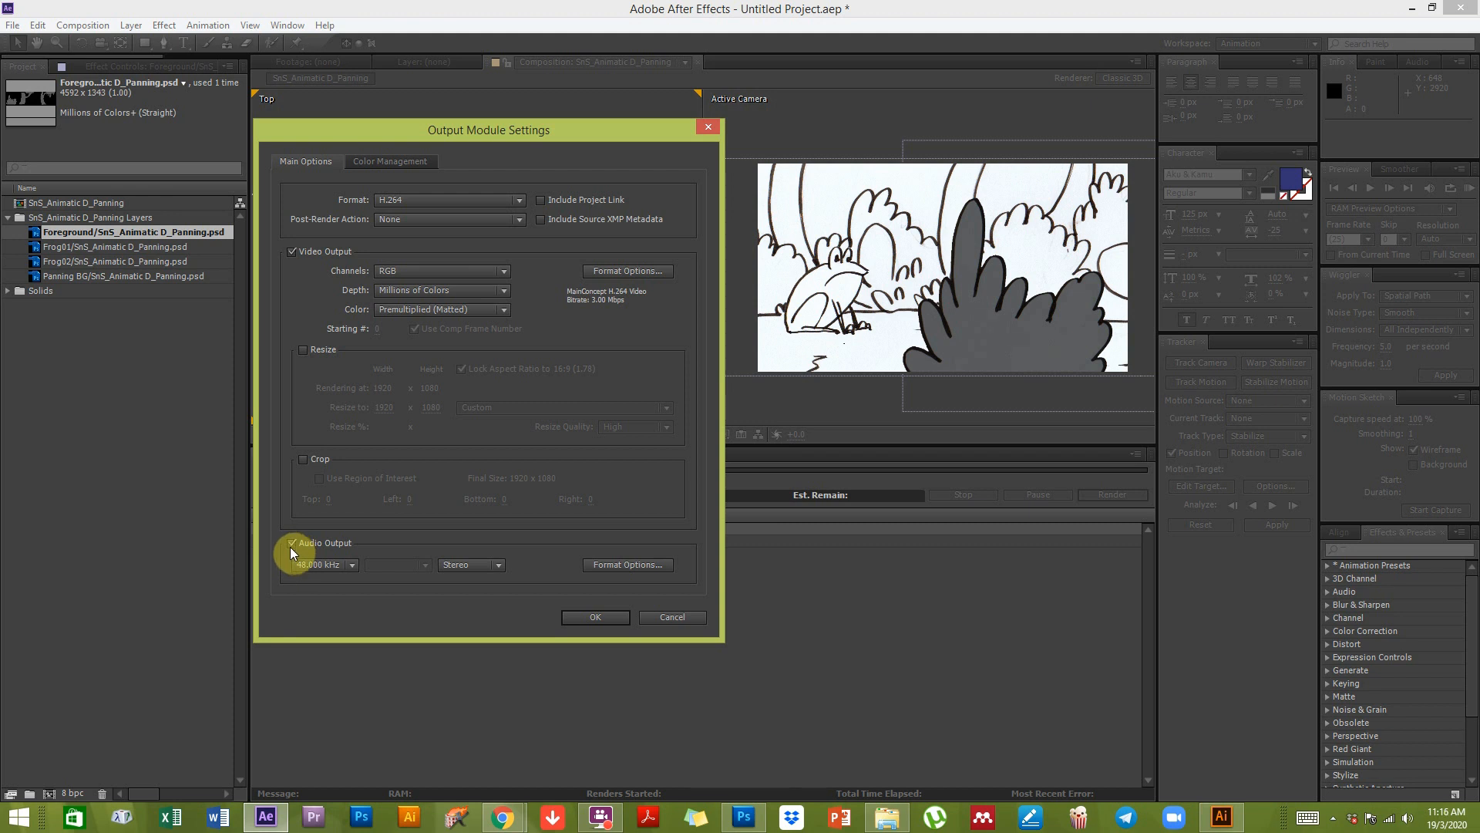
pyautogui.click(605, 621)
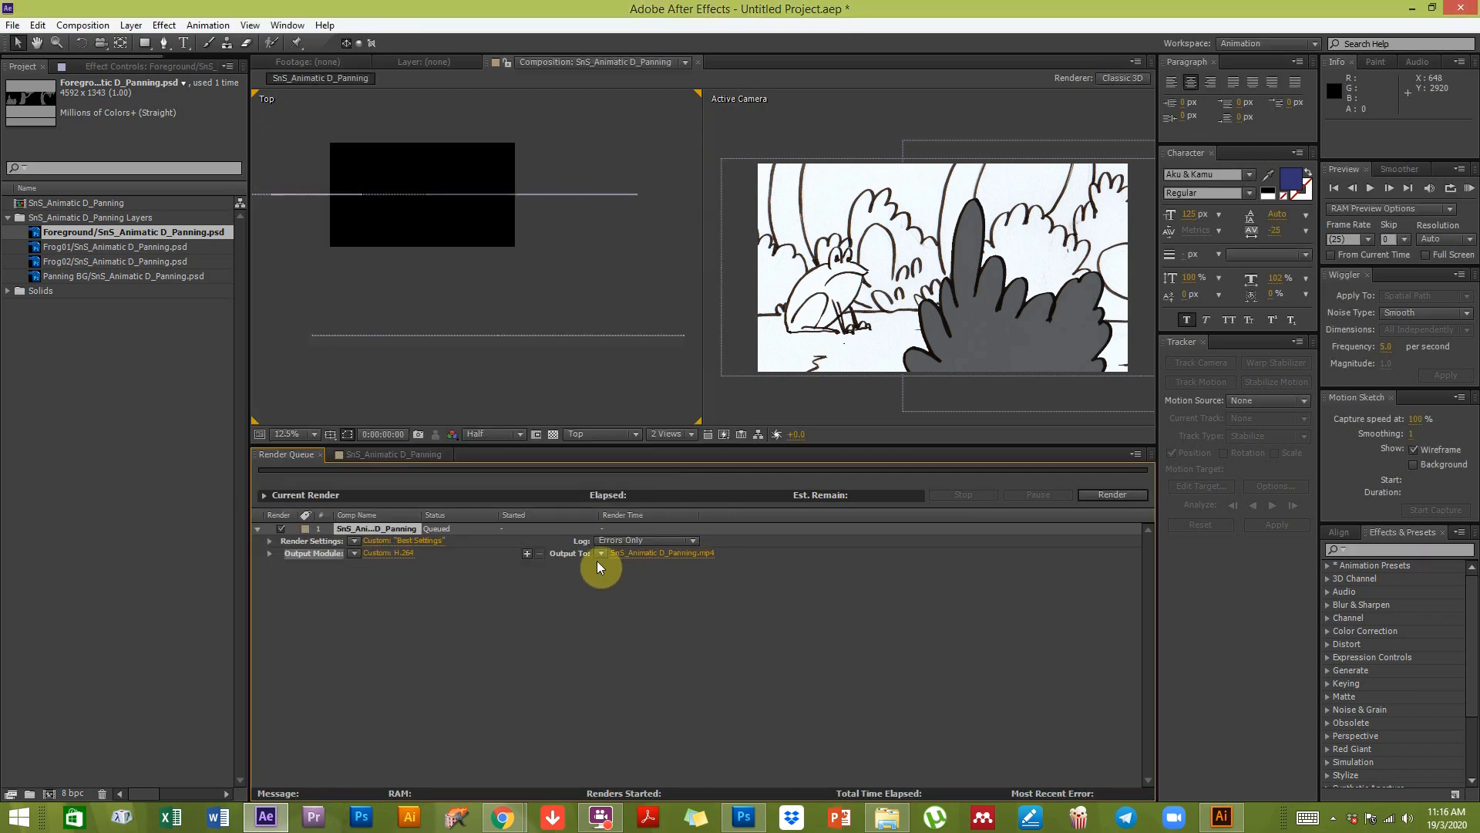
# Step: Set the render output to SnS_Animatic D_Panning.mp4 on the Desktop and start rendering
pyautogui.click(661, 562)
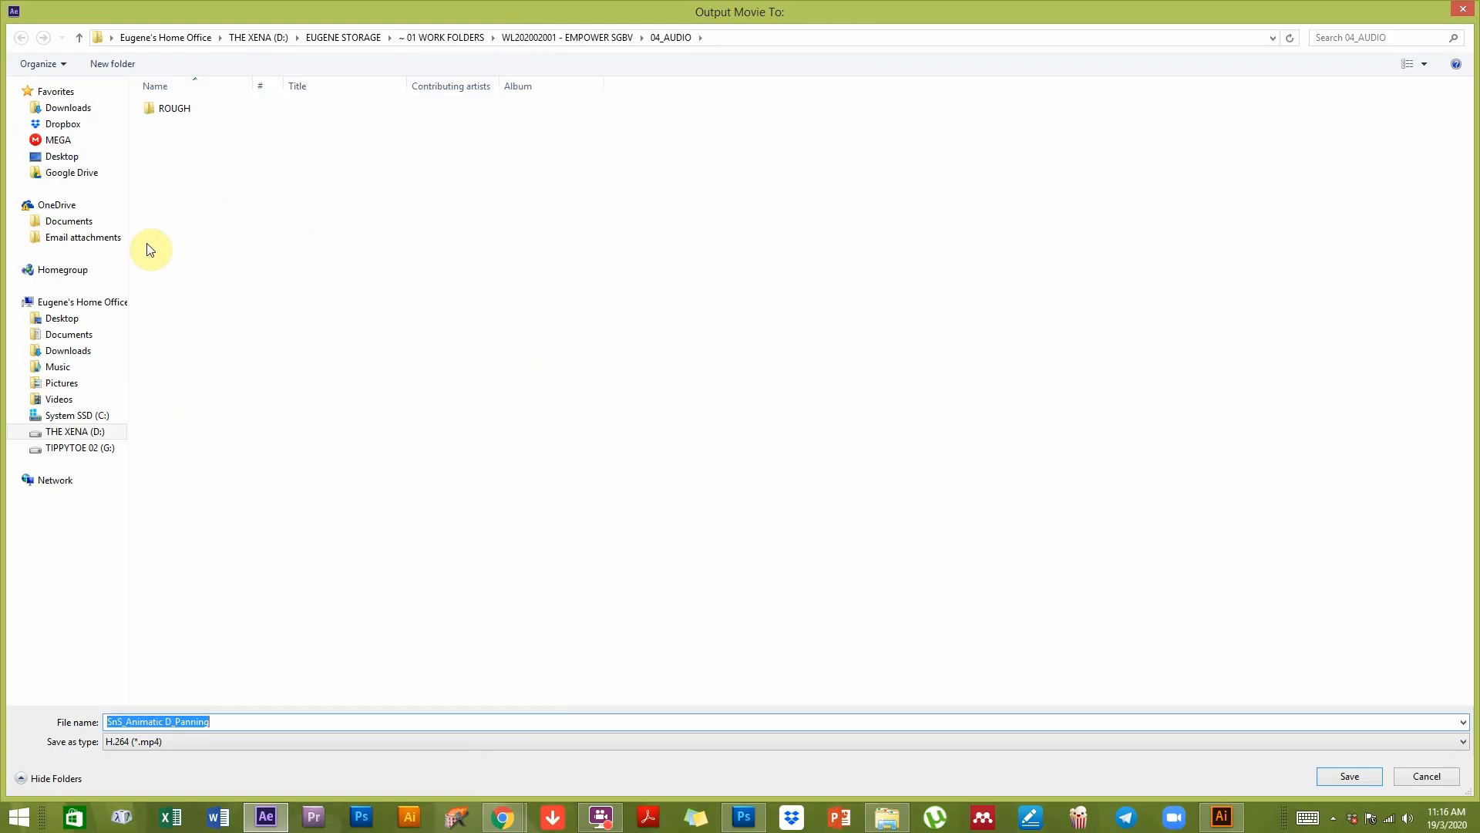
pyautogui.click(63, 323)
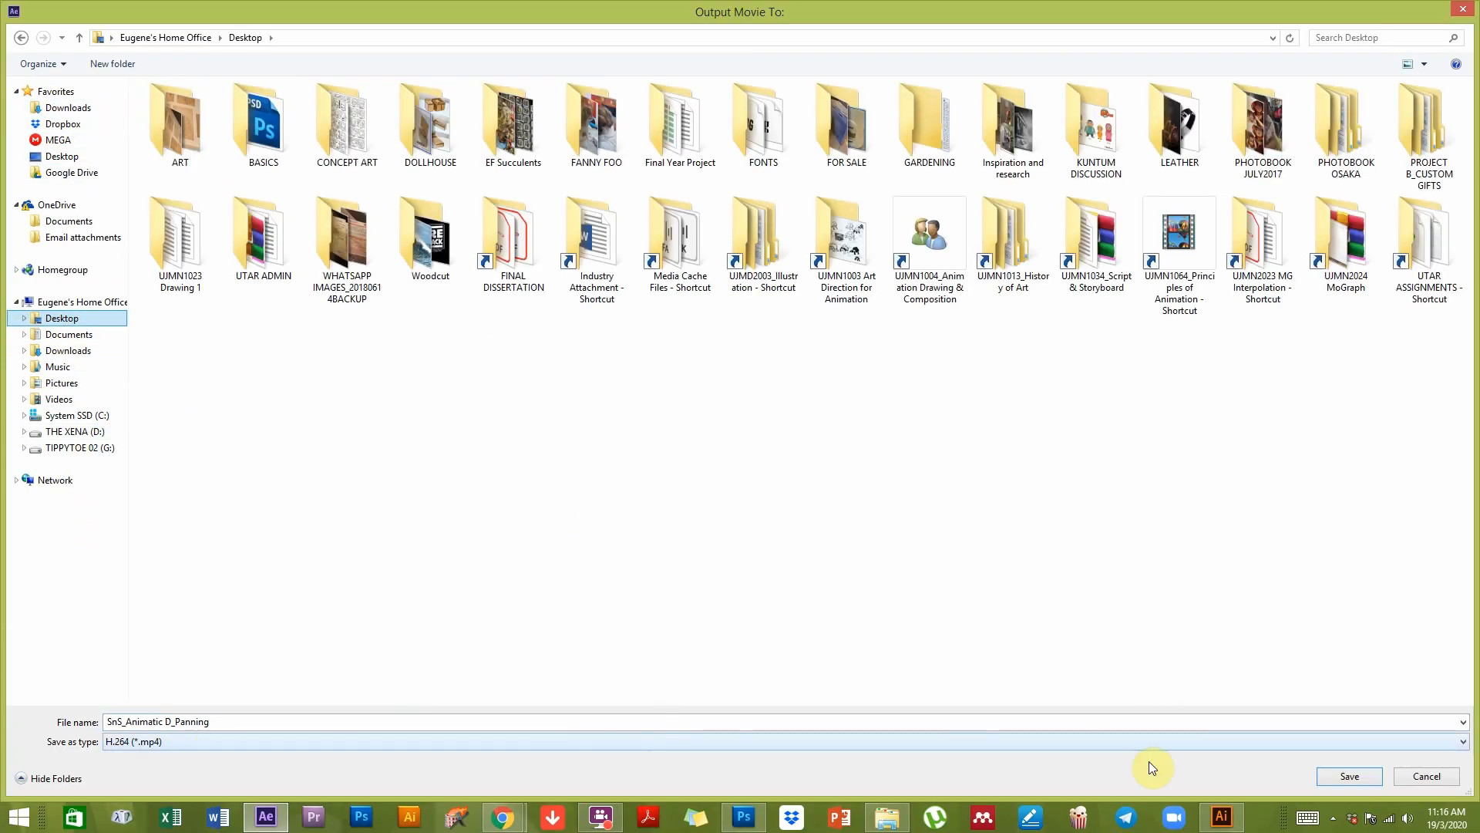
pyautogui.click(1363, 780)
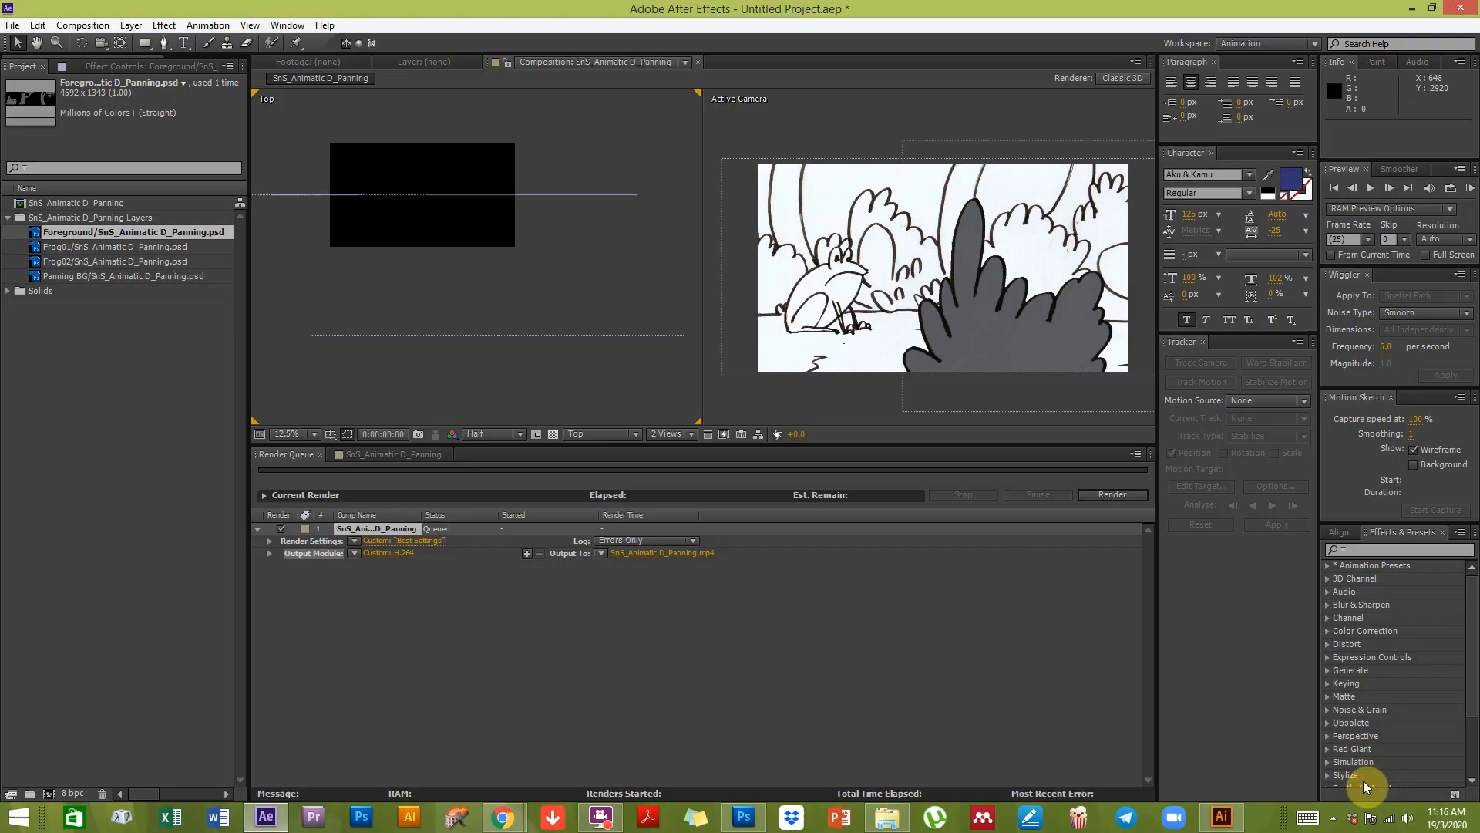
pyautogui.click(1114, 498)
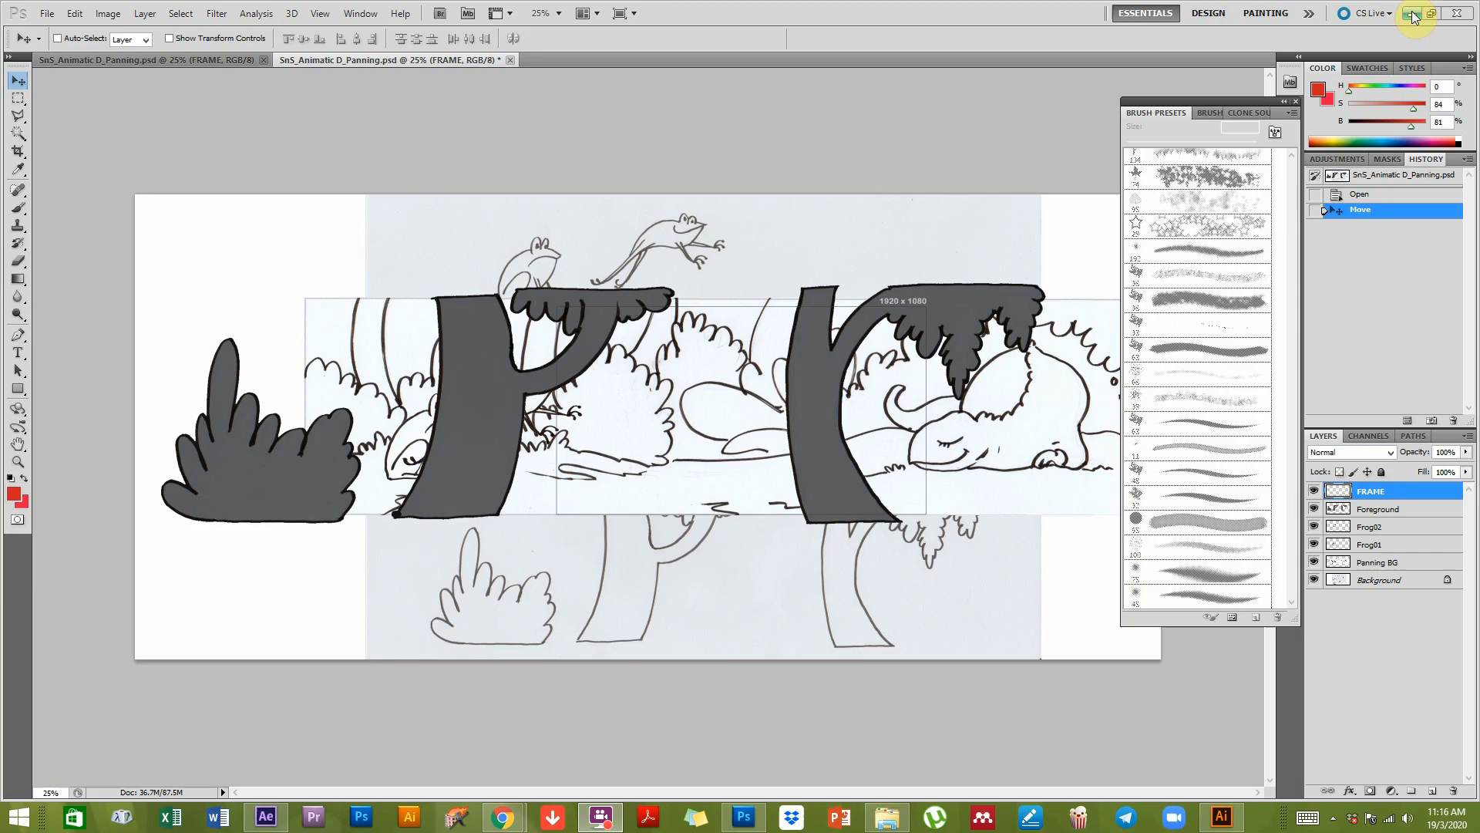
# Step: Switch to the desktop and play the rendered SnS_Animatic D_Panning movie in a maximized media player window
pyautogui.click(1413, 8)
pyautogui.click(1411, 14)
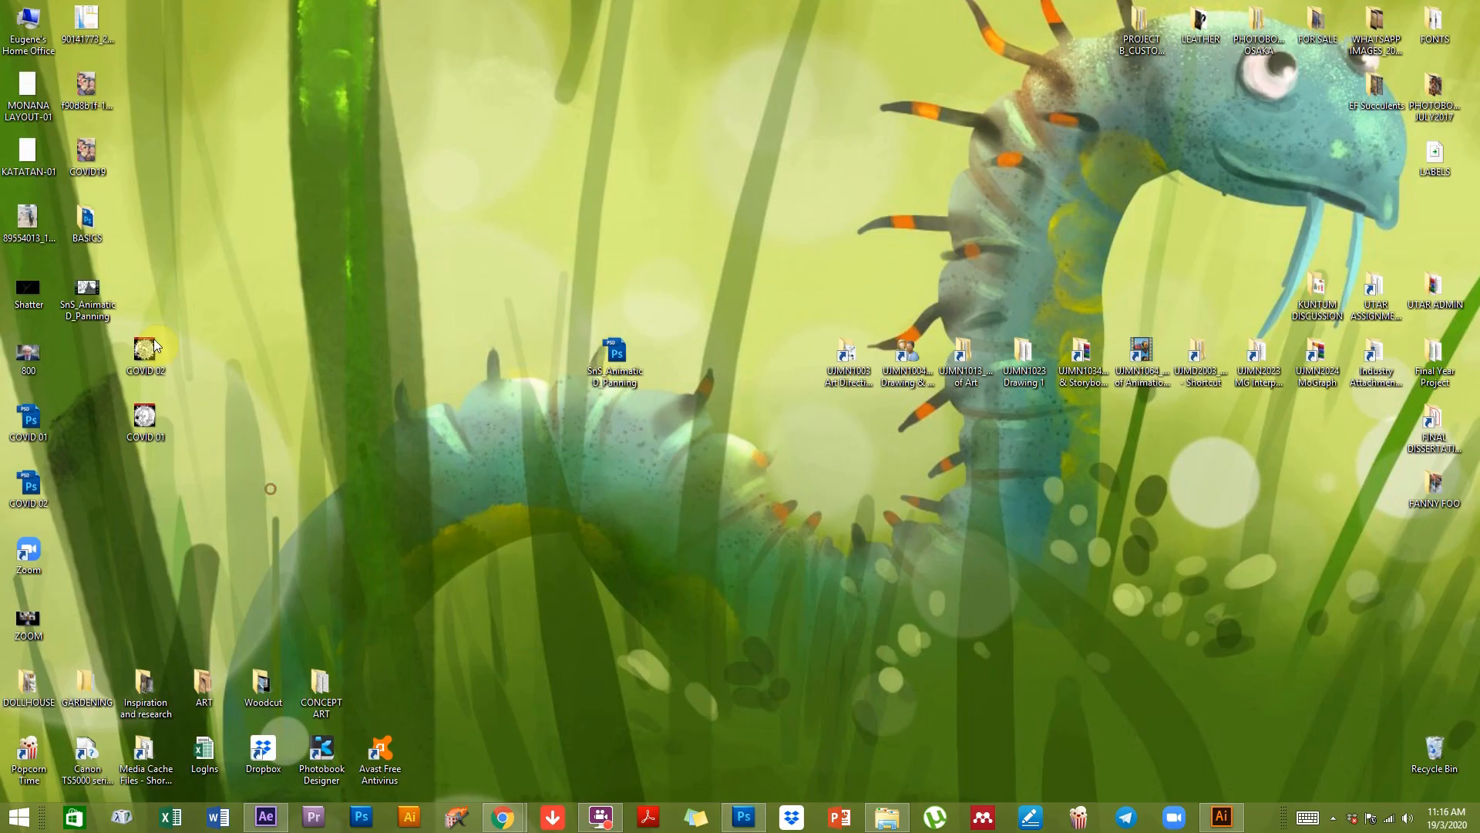
pyautogui.doubleClick(96, 313)
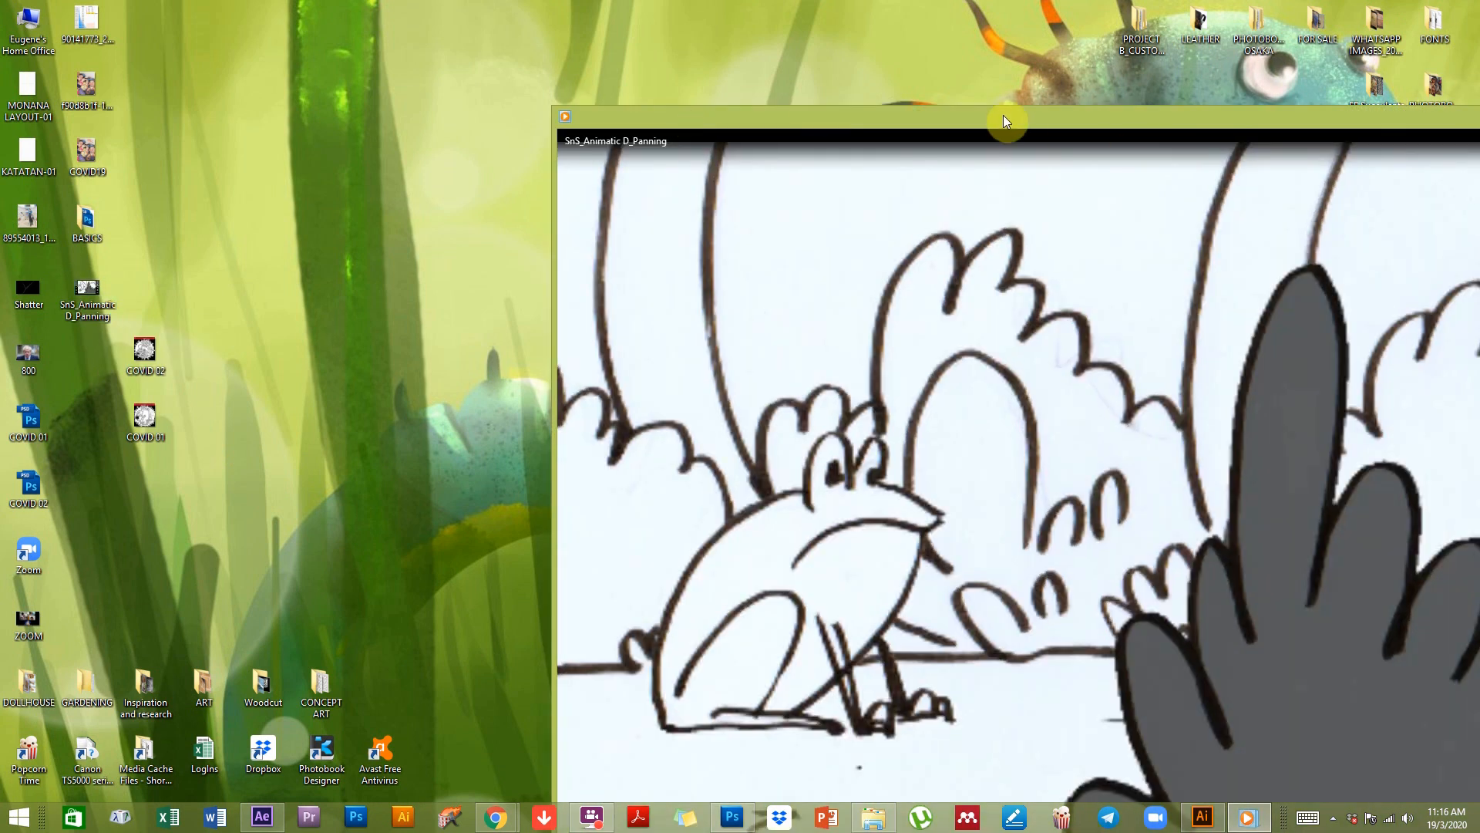
pyautogui.moveTo(1002, 114); pyautogui.dragTo(500, 55)
pyautogui.doubleClick(500, 56)
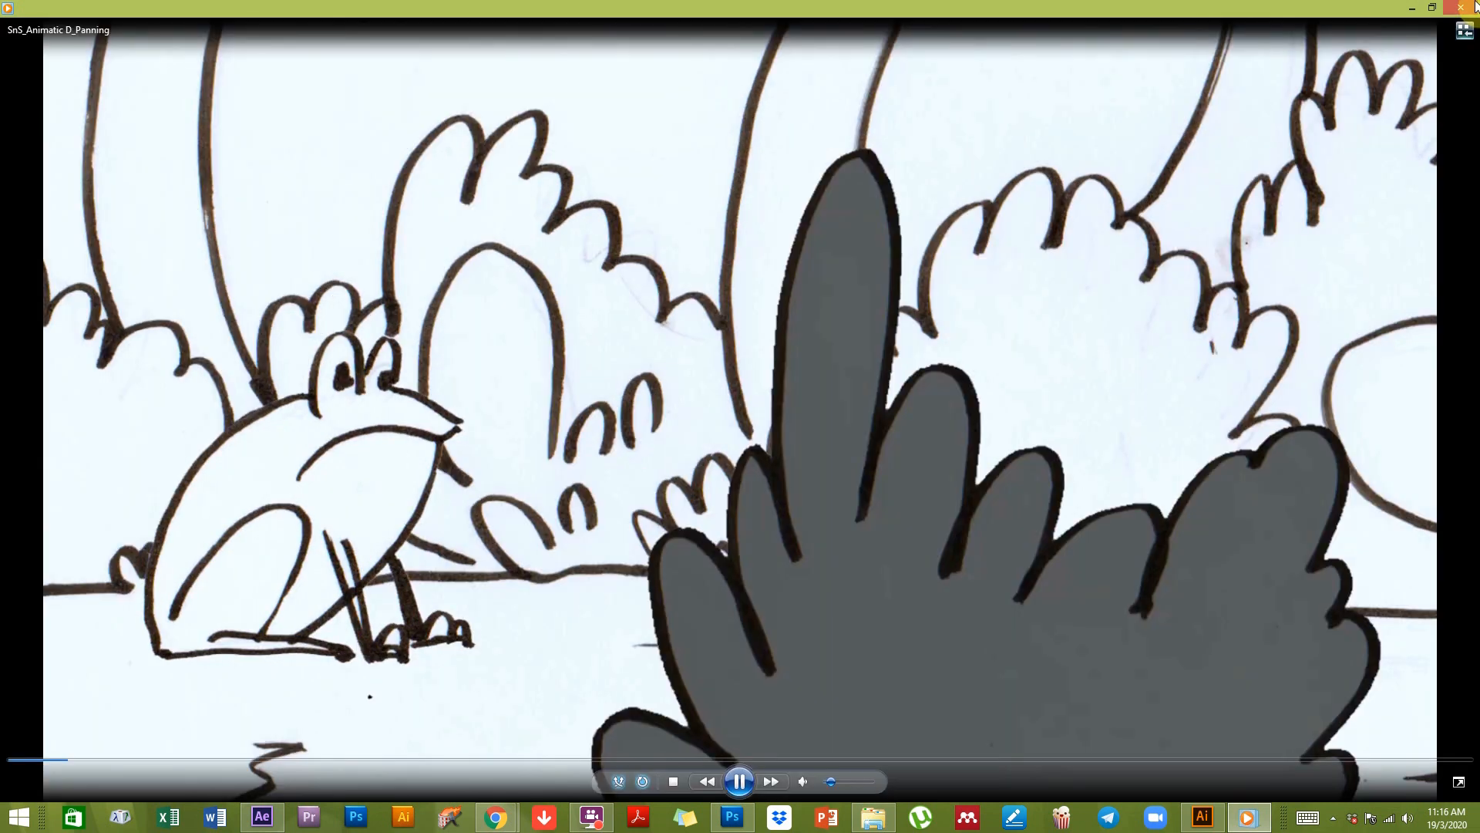
pyautogui.moveTo(1475, 5)
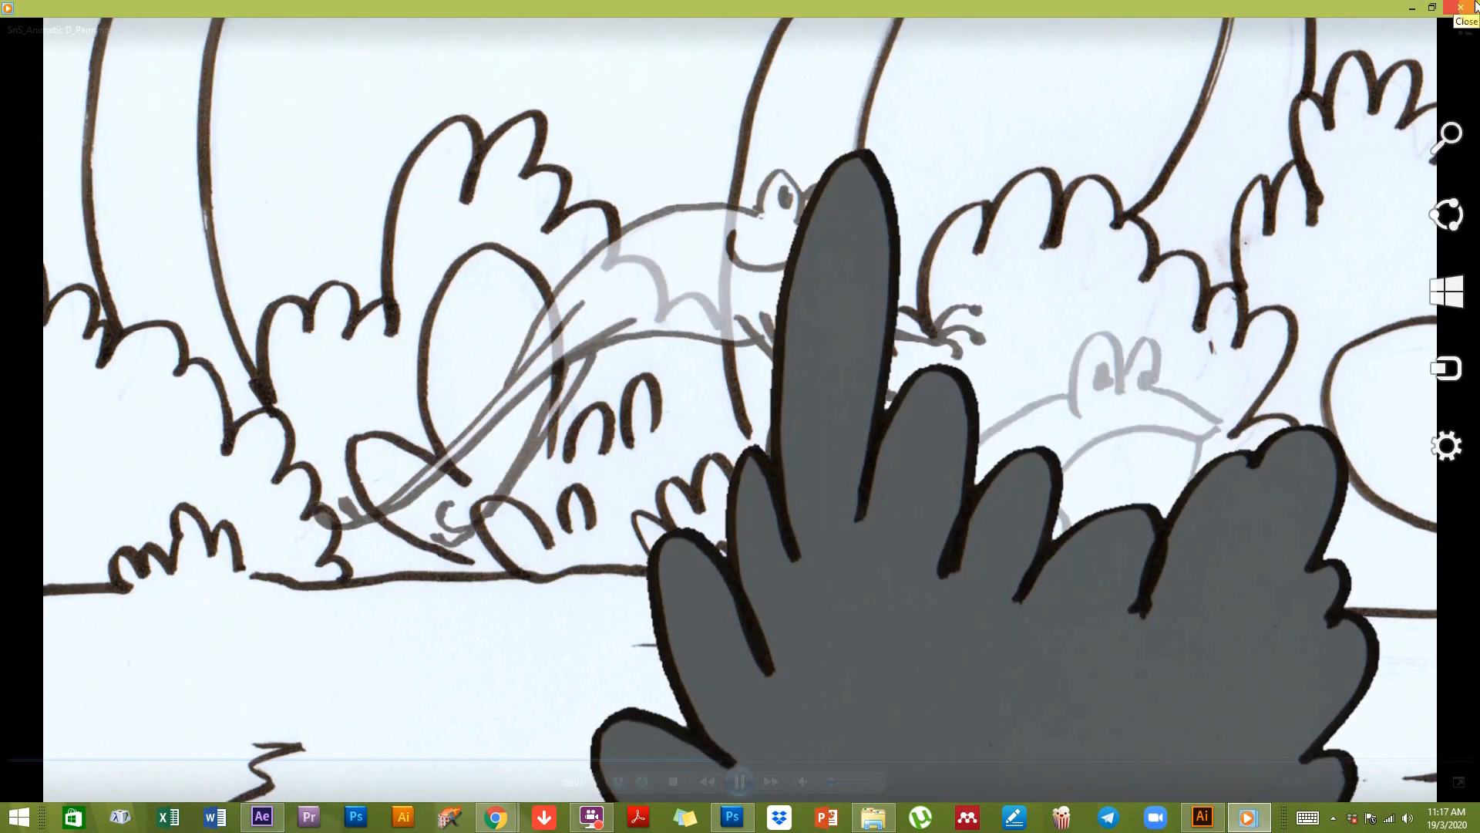